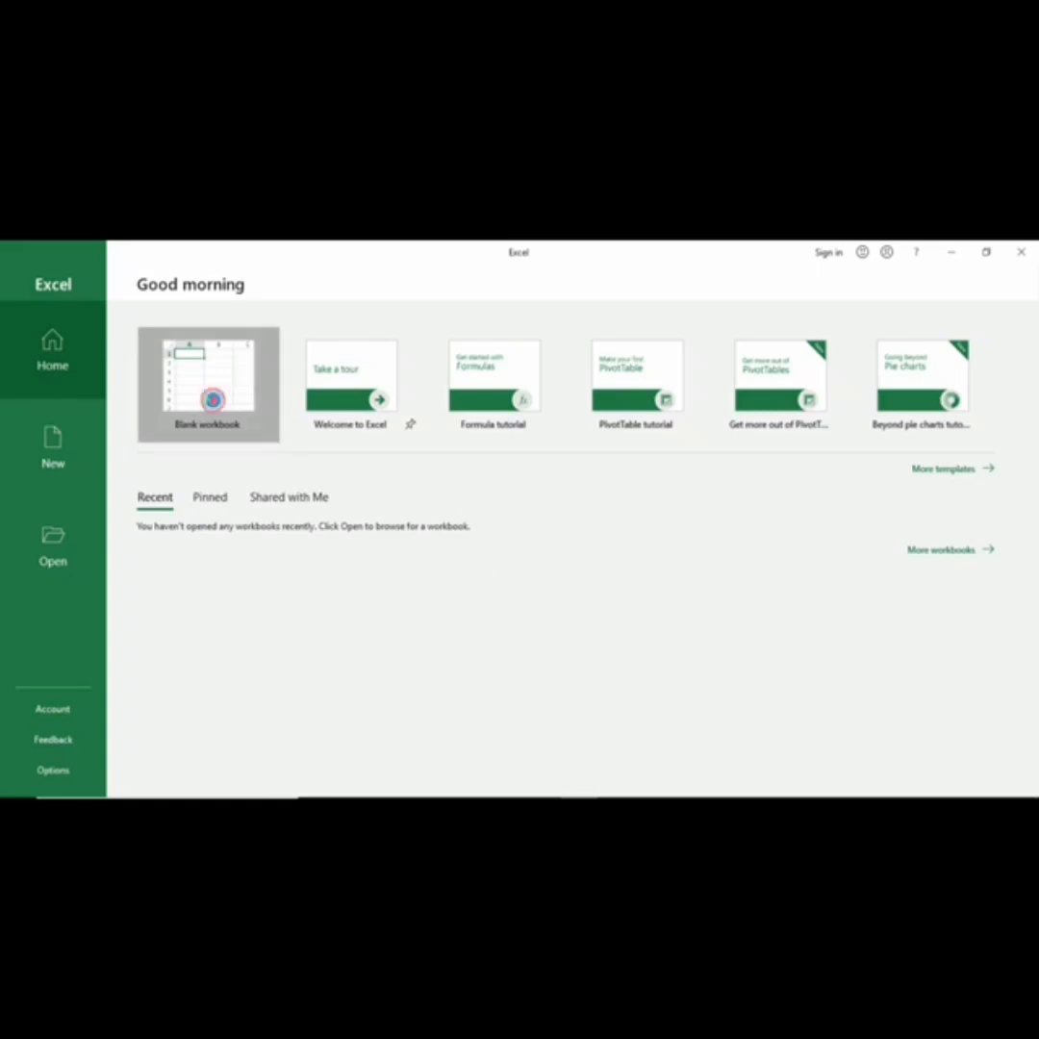
pyautogui.click(575, 508)
pyautogui.click(673, 510)
pyautogui.moveTo(56, 440); pyautogui.dragTo(839, 721)
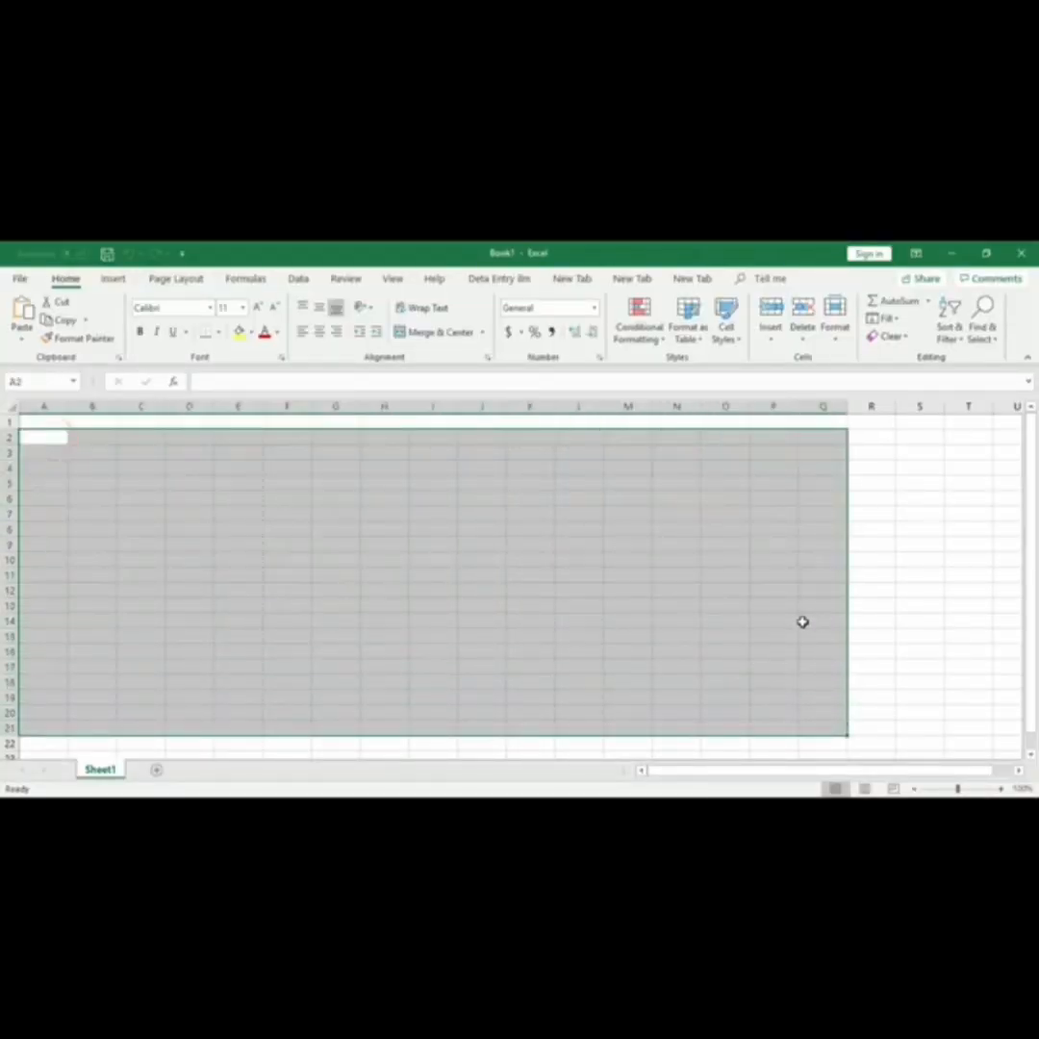
pyautogui.click(617, 570)
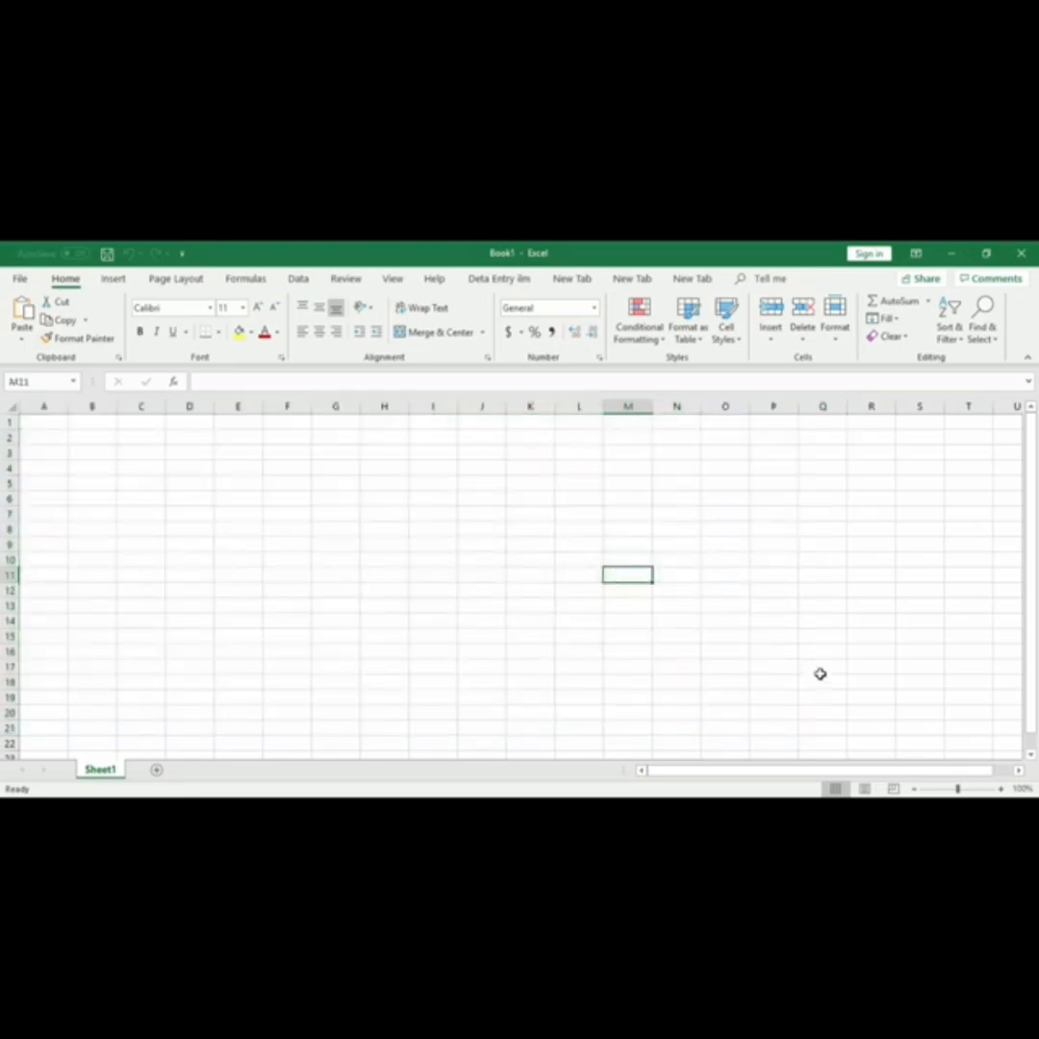
# Enlarge the worksheet display to 160% zoom
pyautogui.click(1000, 789)
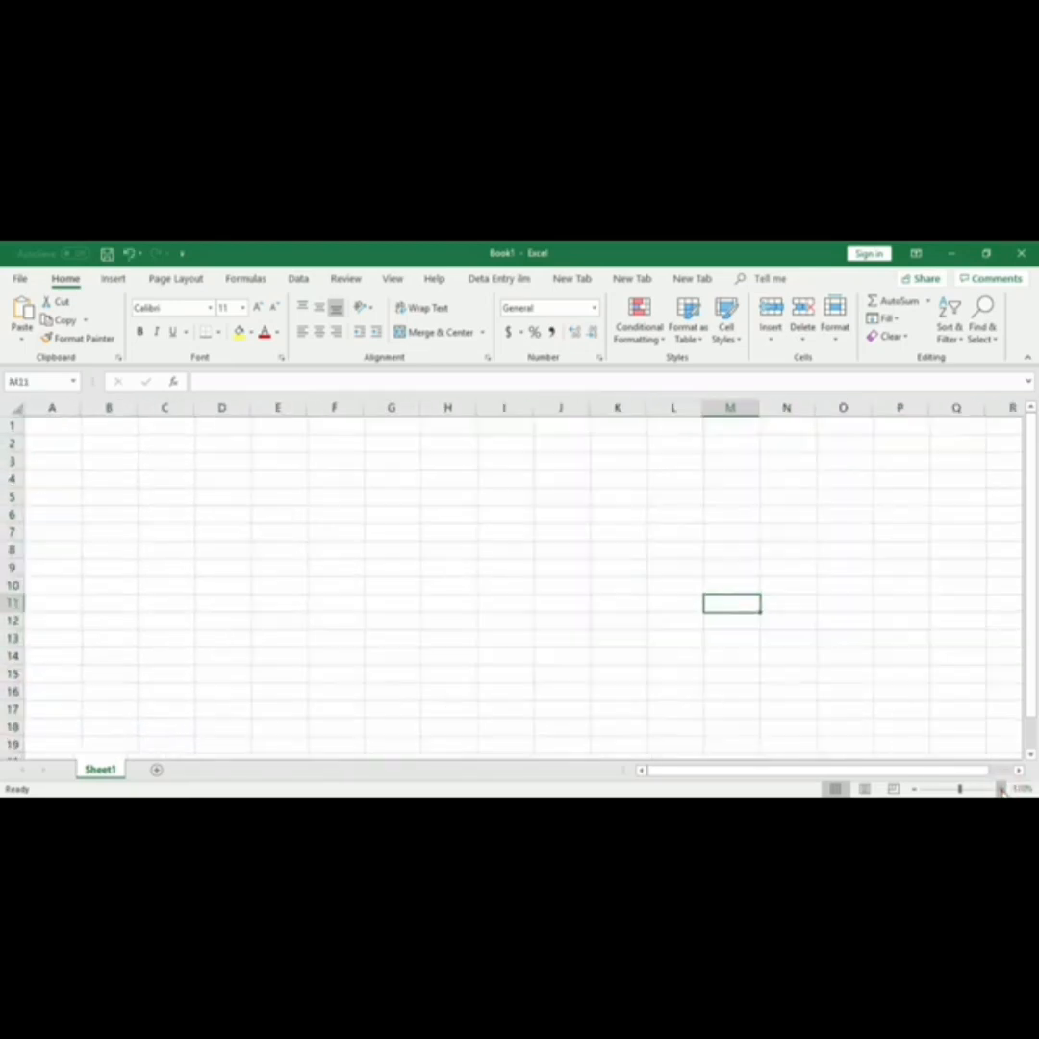
pyautogui.click(1000, 788)
pyautogui.click(1001, 788)
pyautogui.click(1000, 789)
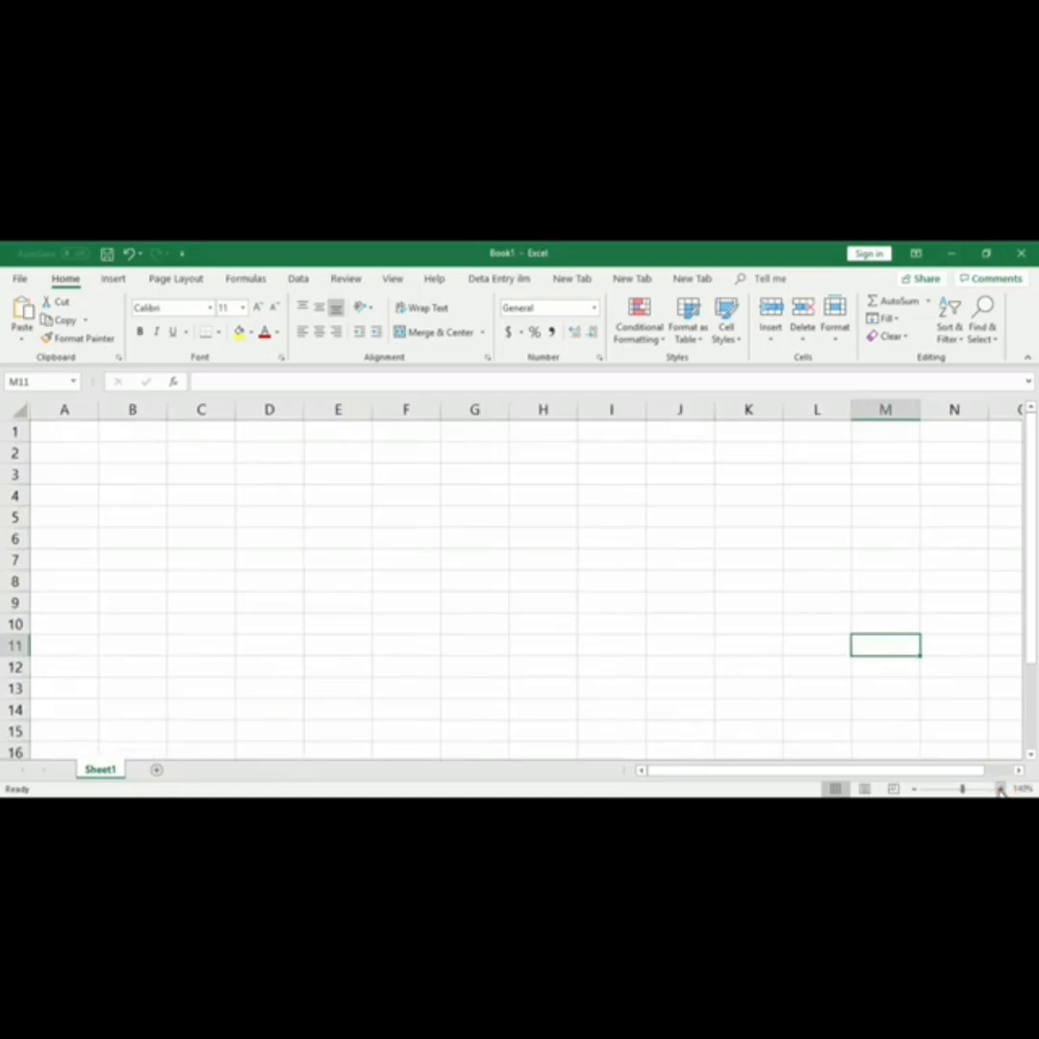
pyautogui.click(1001, 789)
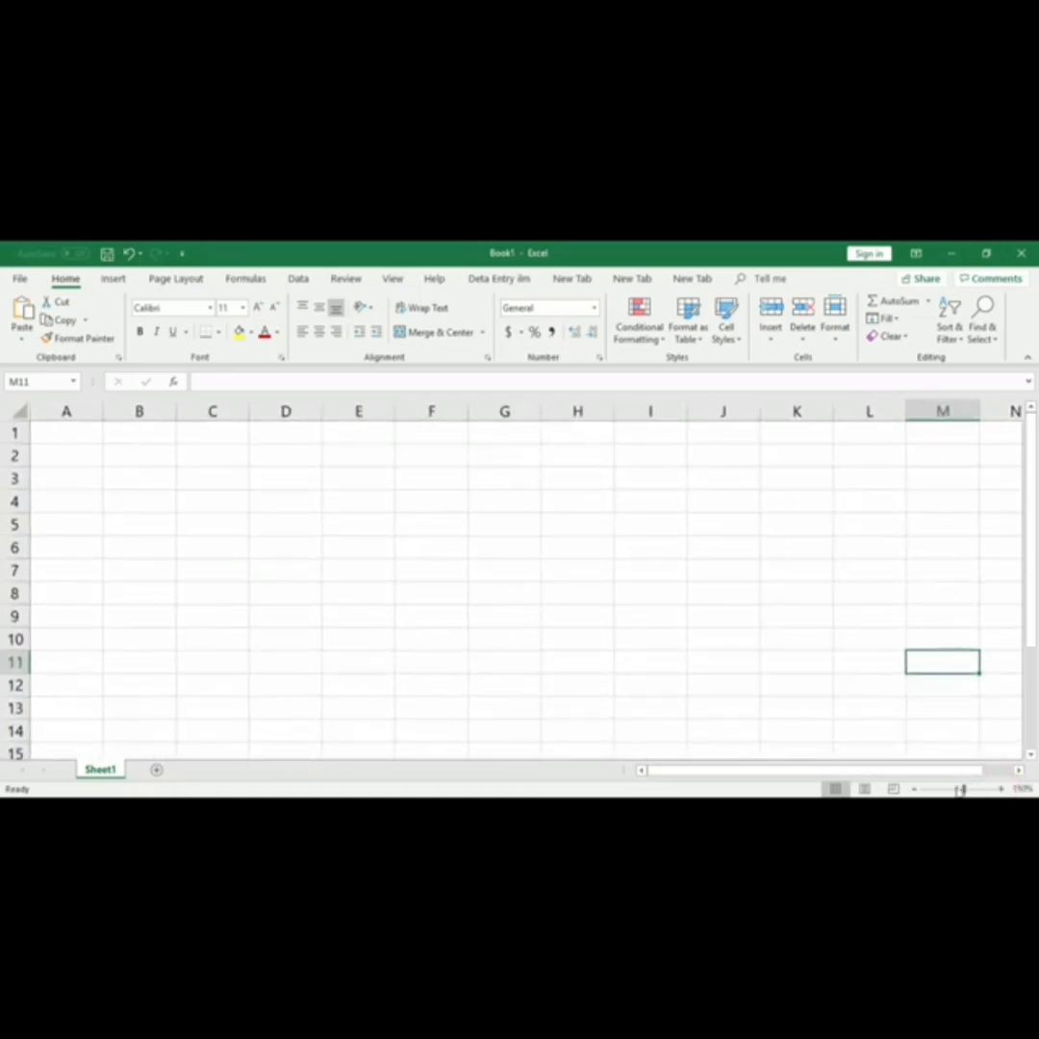
pyautogui.click(1000, 789)
pyautogui.moveTo(845, 769); pyautogui.dragTo(739, 775)
# Enter the heading S.no in cell A2 and the serial numbers 1 and 2 in A3 and A4
pyautogui.click(88, 441)
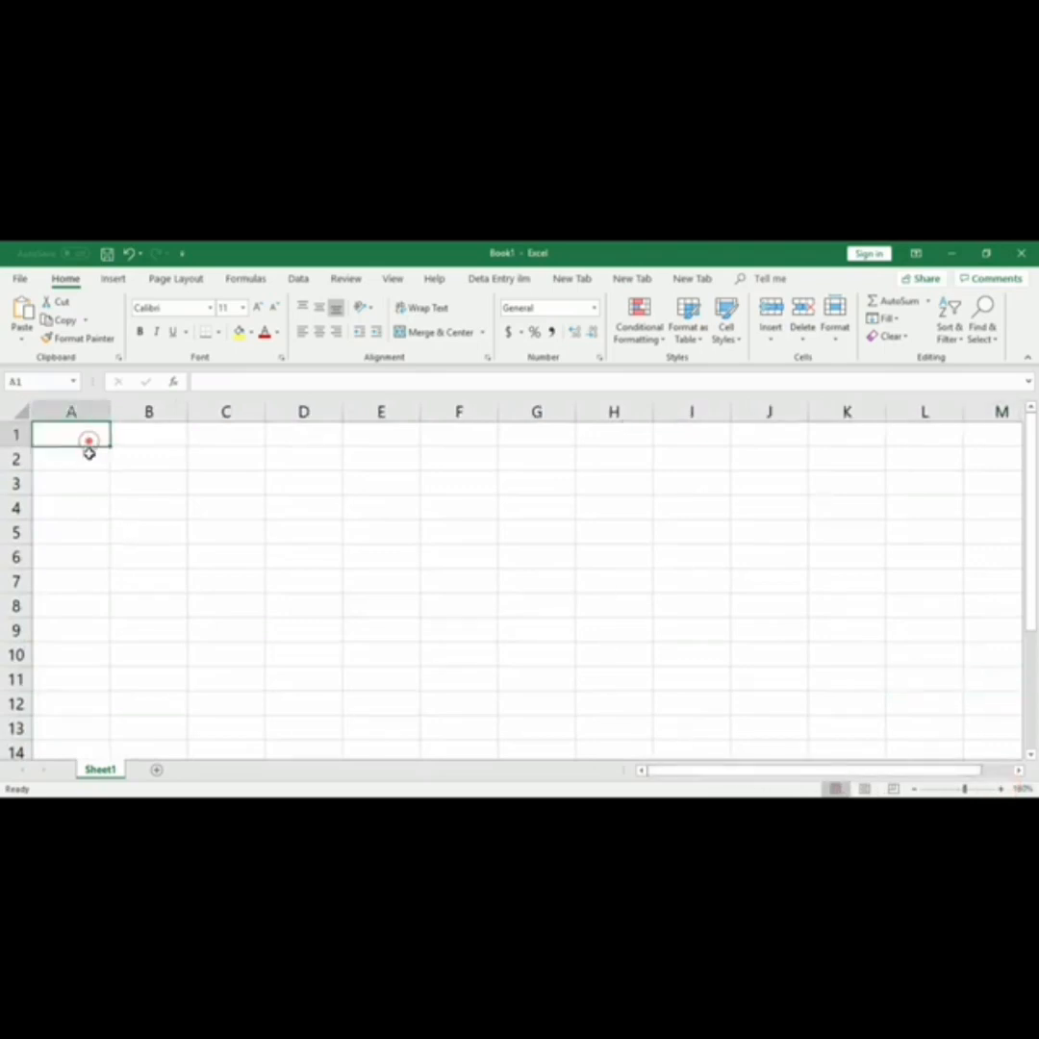
pyautogui.click(81, 460)
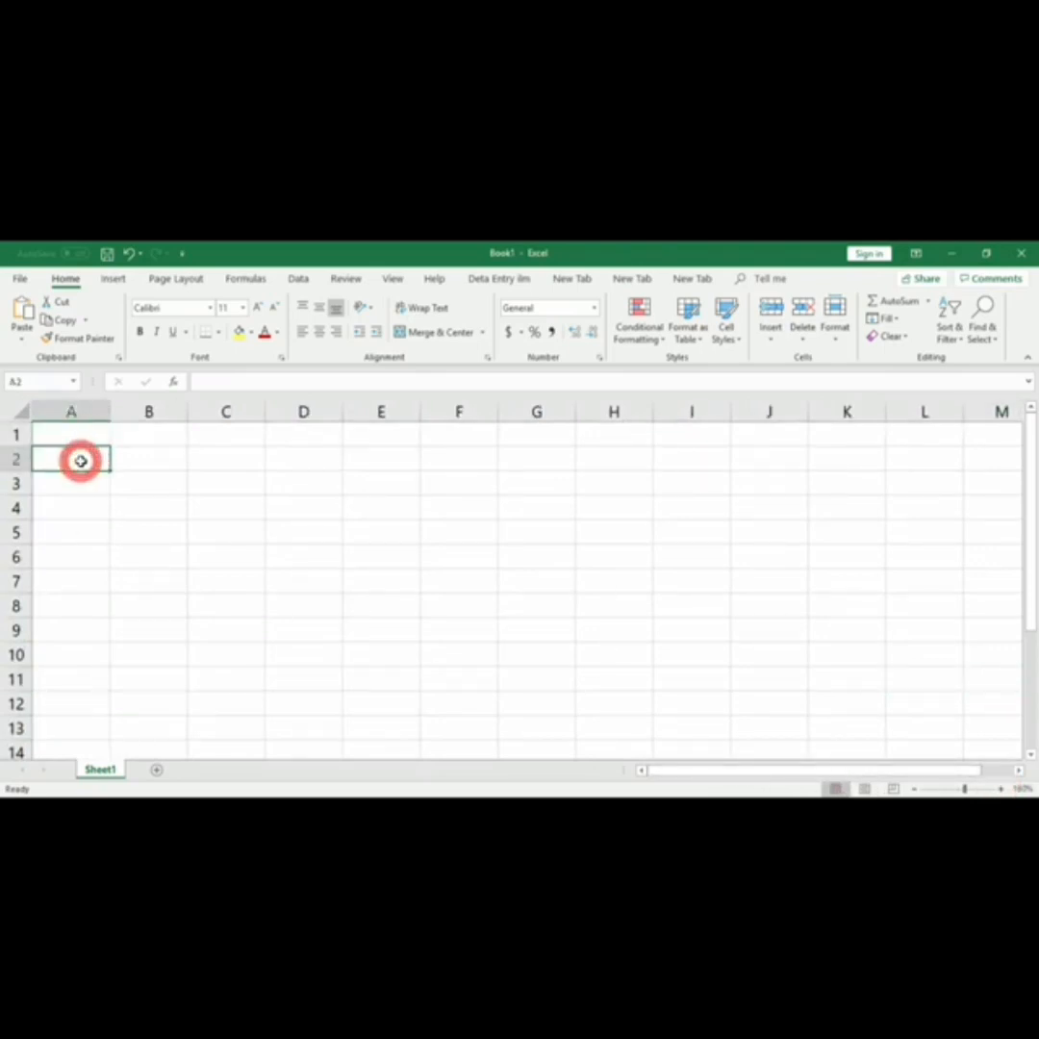
pyautogui.write('S.no')
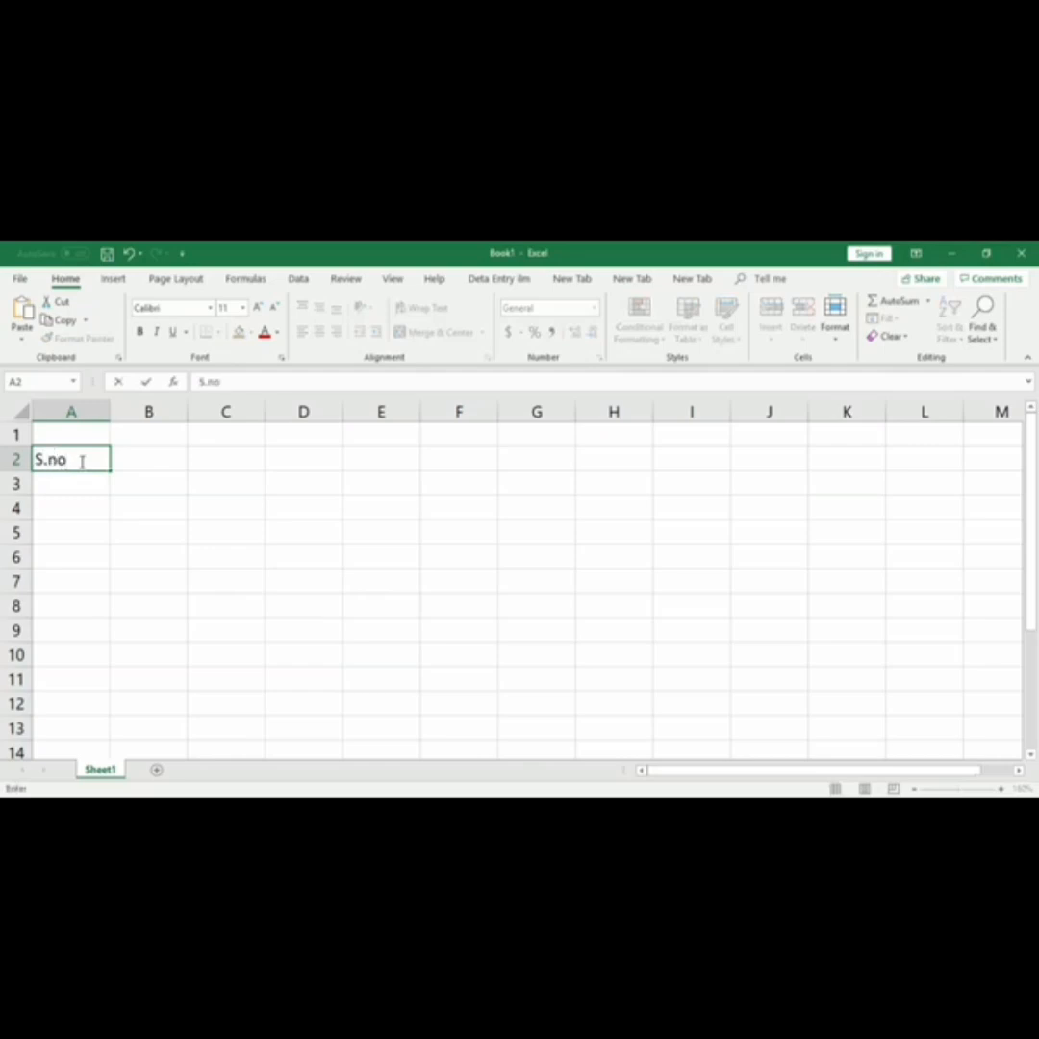
pyautogui.press('Return')
pyautogui.write('1')
pyautogui.click(75, 501)
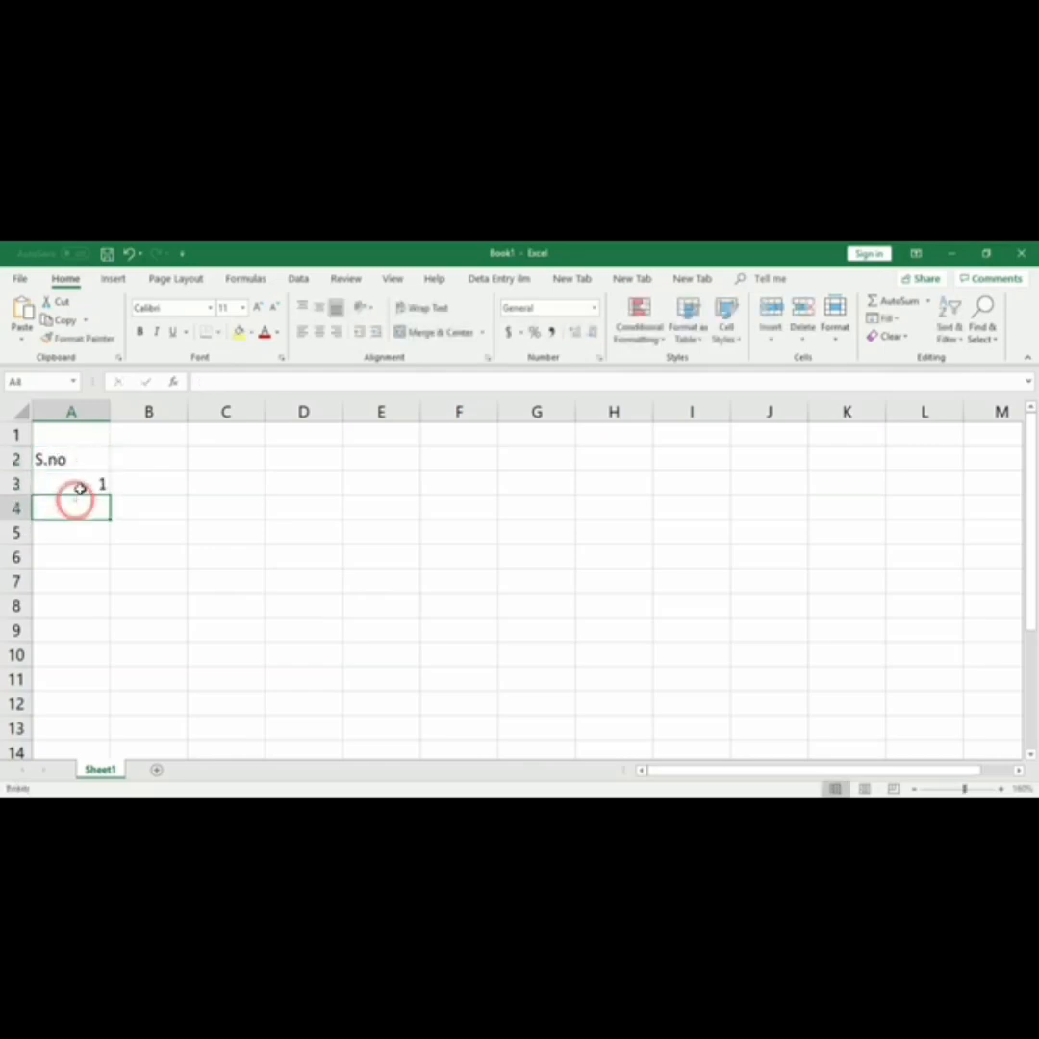
pyautogui.write('2')
pyautogui.click(98, 550)
# Center the S.no heading and its numbers, and extend the number series down to 5 in A7
pyautogui.moveTo(97, 482); pyautogui.dragTo(97, 508)
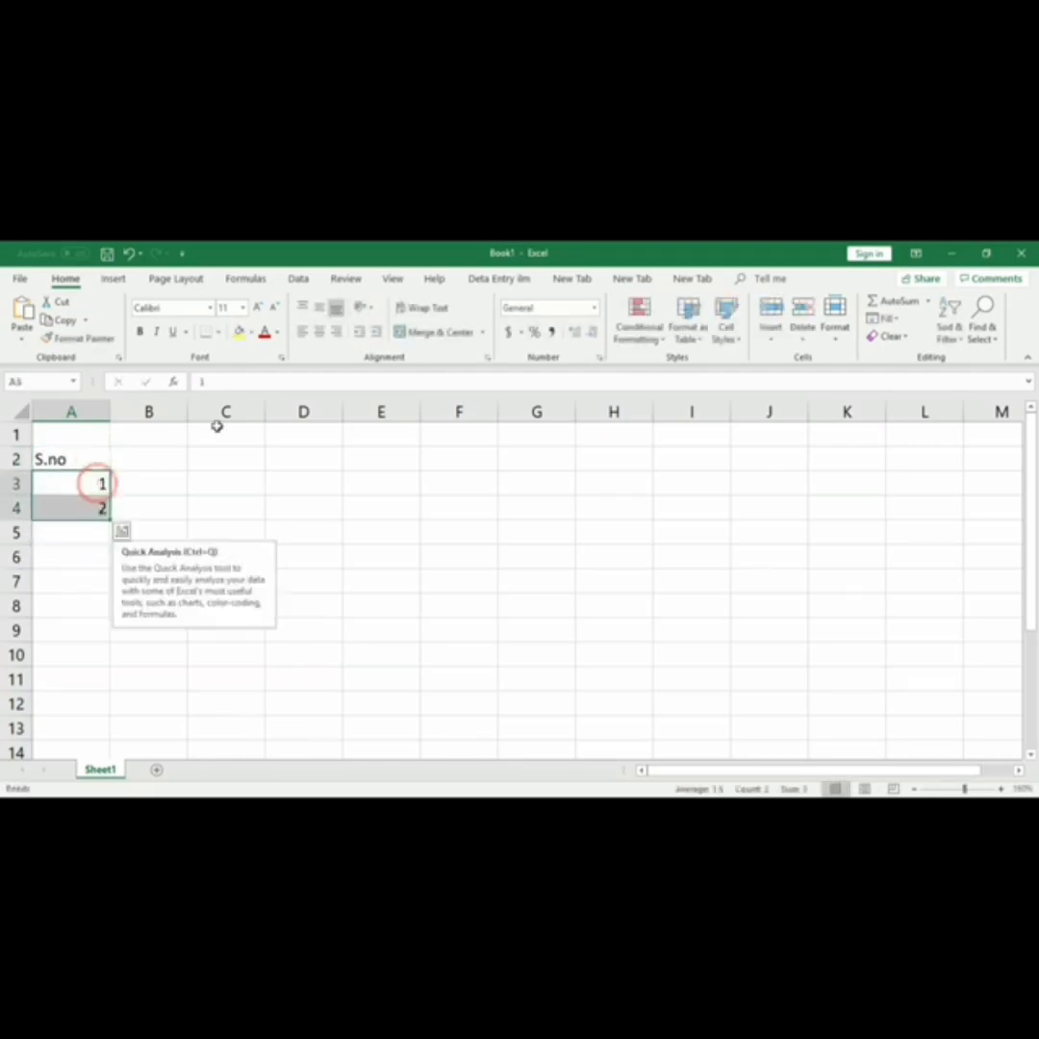
pyautogui.click(320, 333)
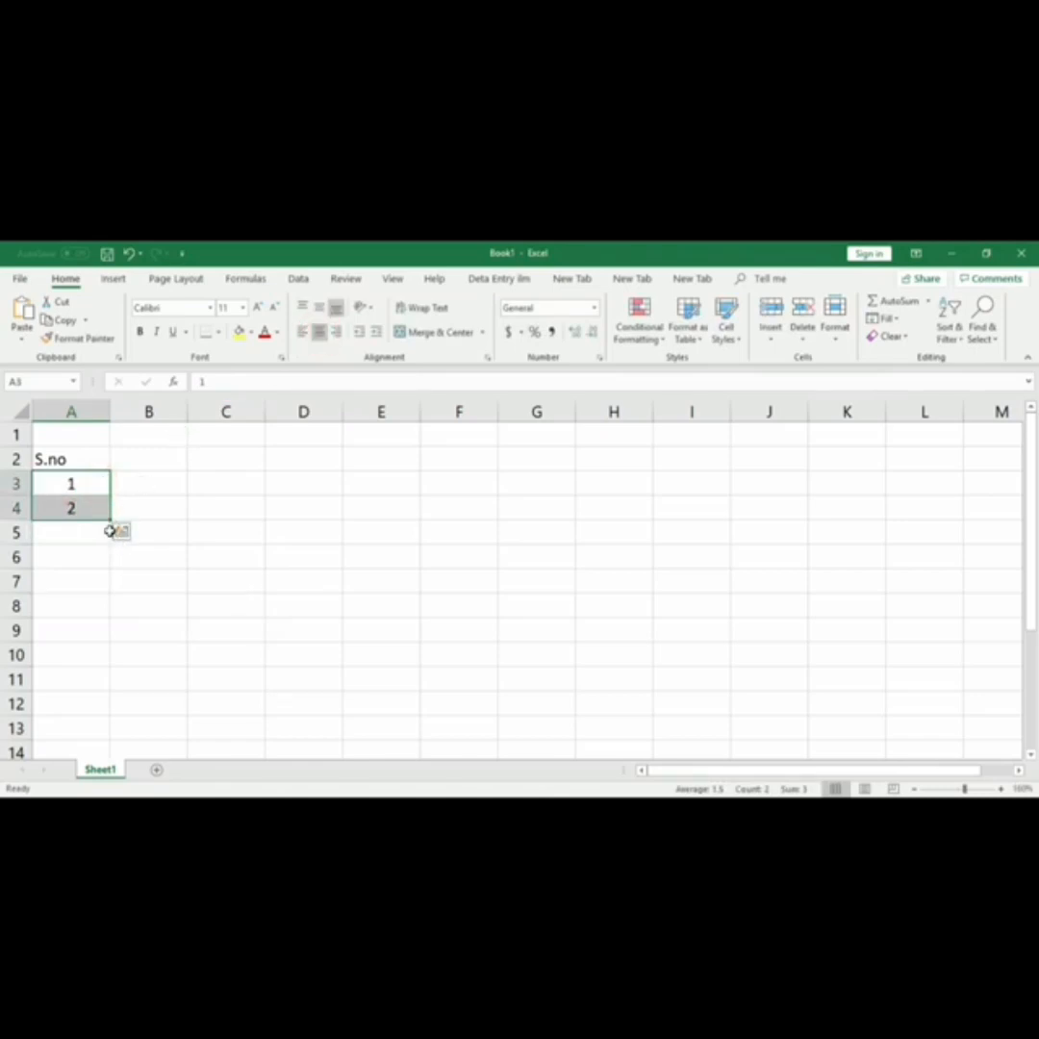
pyautogui.moveTo(109, 519); pyautogui.dragTo(96, 573)
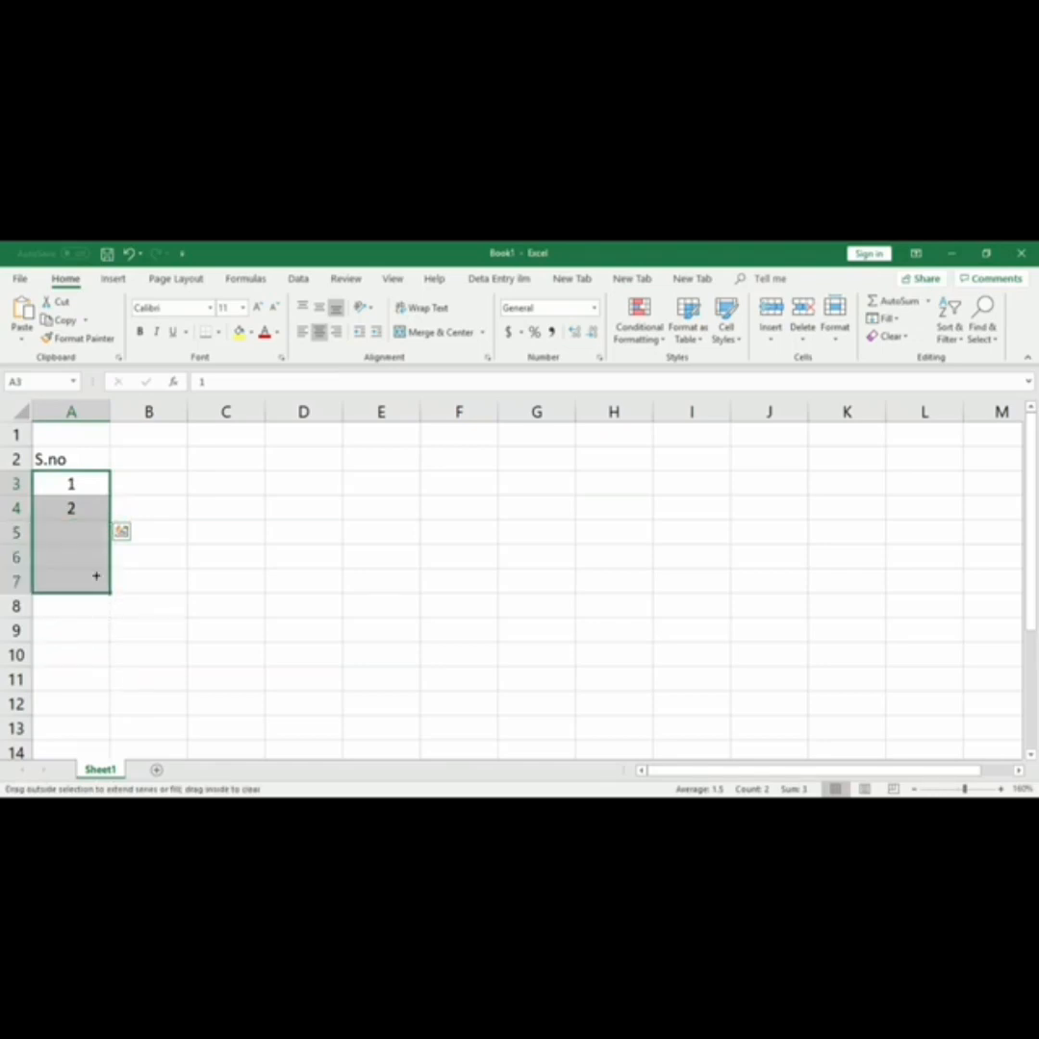
pyautogui.click(85, 457)
pyautogui.click(337, 337)
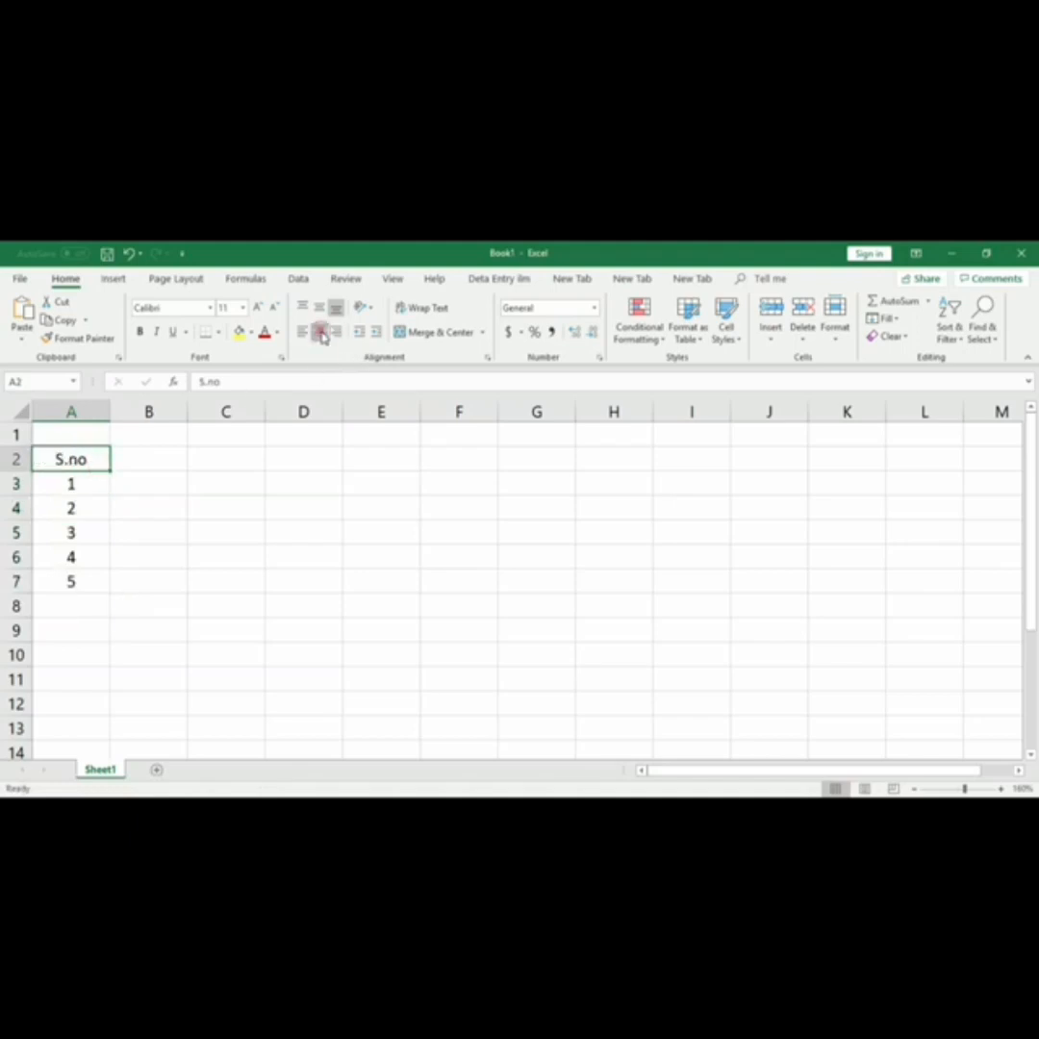
# Add the column headings Name, F.Name and Class in cells B2 to D2
pyautogui.click(156, 459)
pyautogui.write('Name')
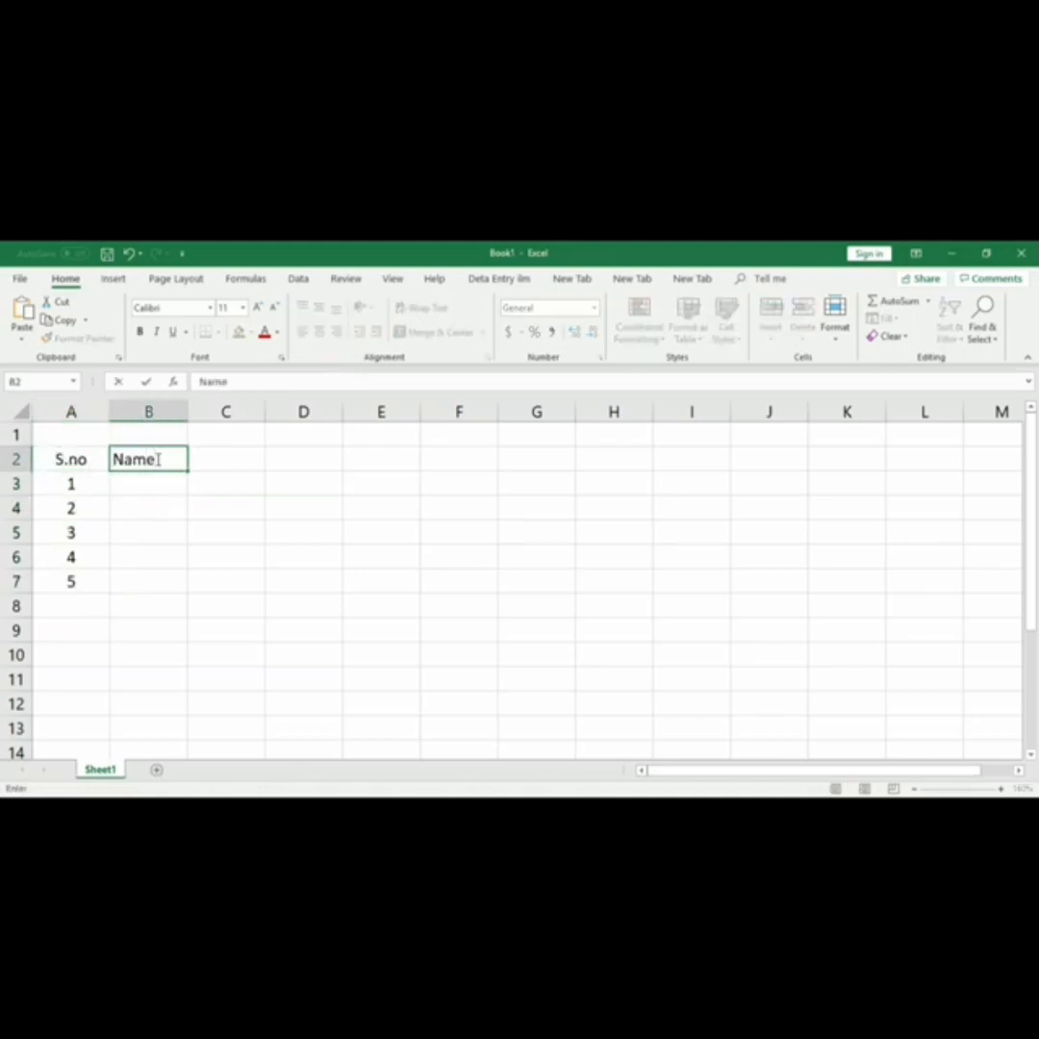
pyautogui.press('Tab')
pyautogui.write('F')
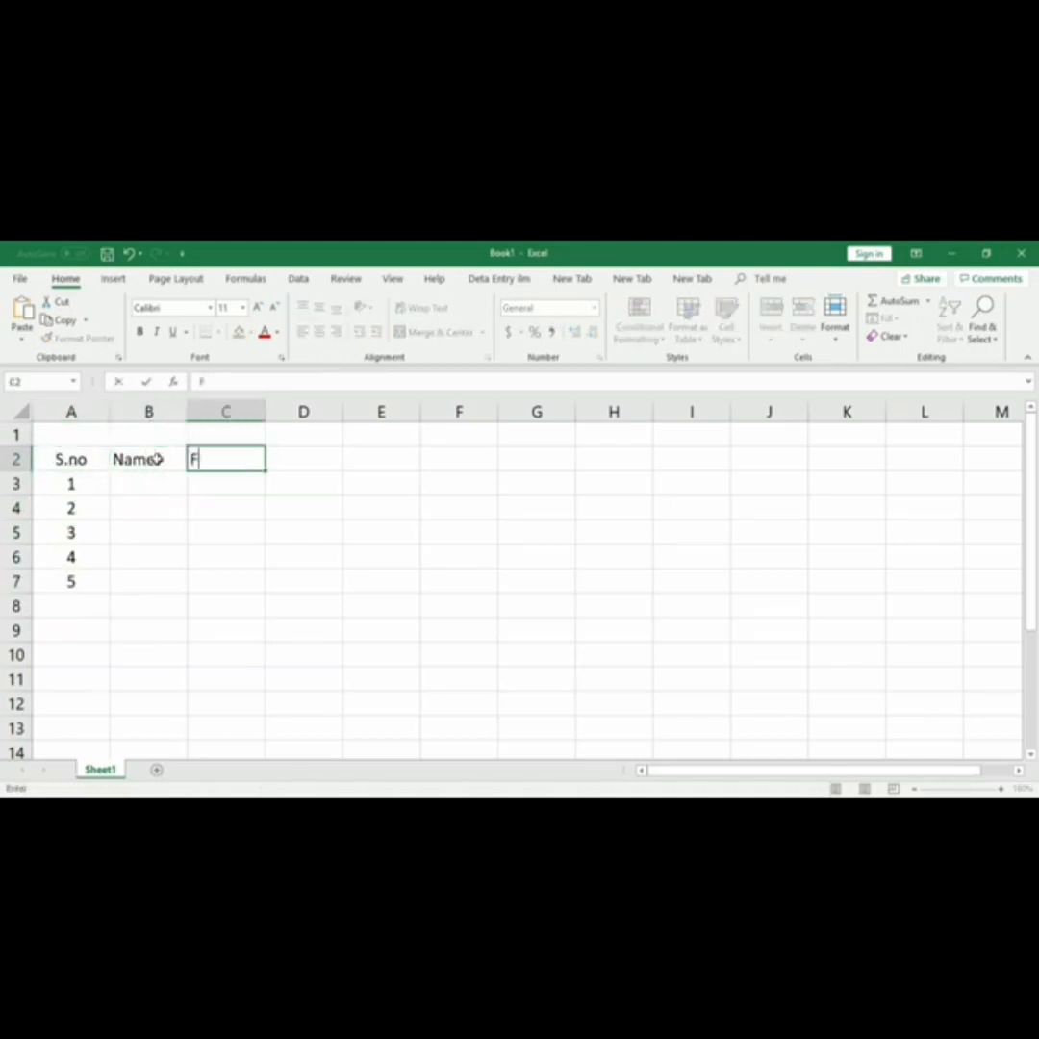
pyautogui.write('ather')
pyautogui.press('BackSpace')
pyautogui.write('e')
pyautogui.press('BackSpace')
pyautogui.press('BackSpace')
pyautogui.press('BackSpace')
pyautogui.press('BackSpace')
pyautogui.write('.Name')
pyautogui.press('Tab')
pyautogui.write('Class')
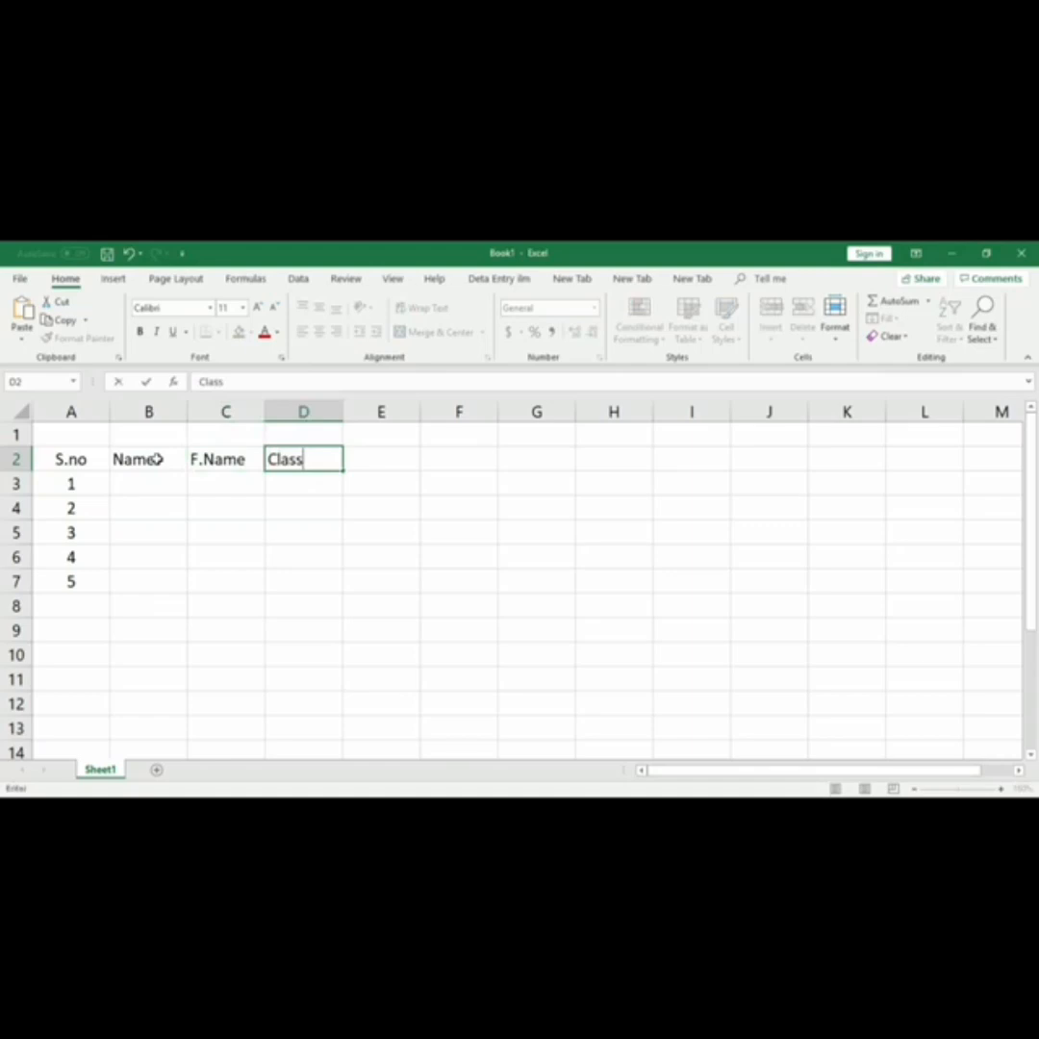
pyautogui.press('Tab')
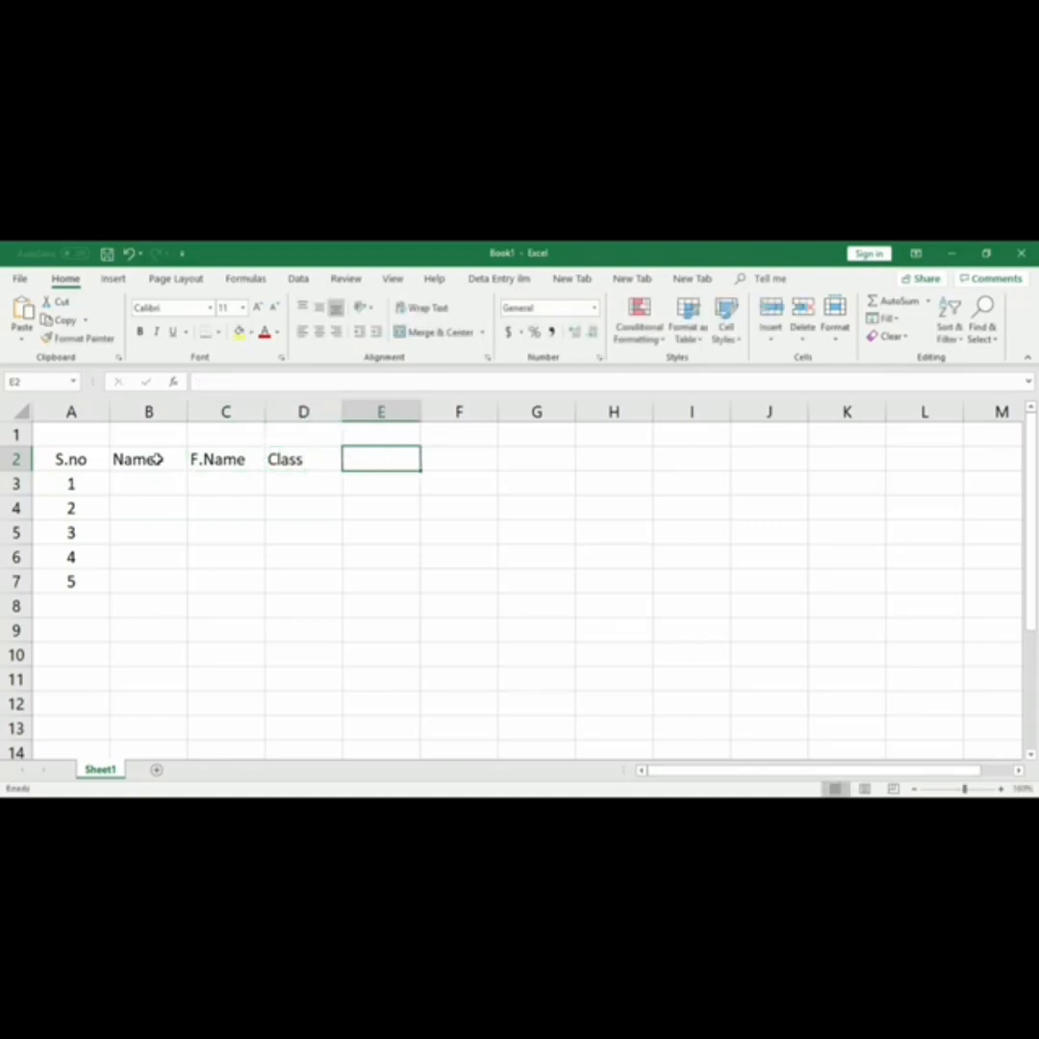
# Add the fee column headings 1st Fee, 2nd Fee, 3rd Fee and 4th Fee in cells E2 to H2
pyautogui.write('J')
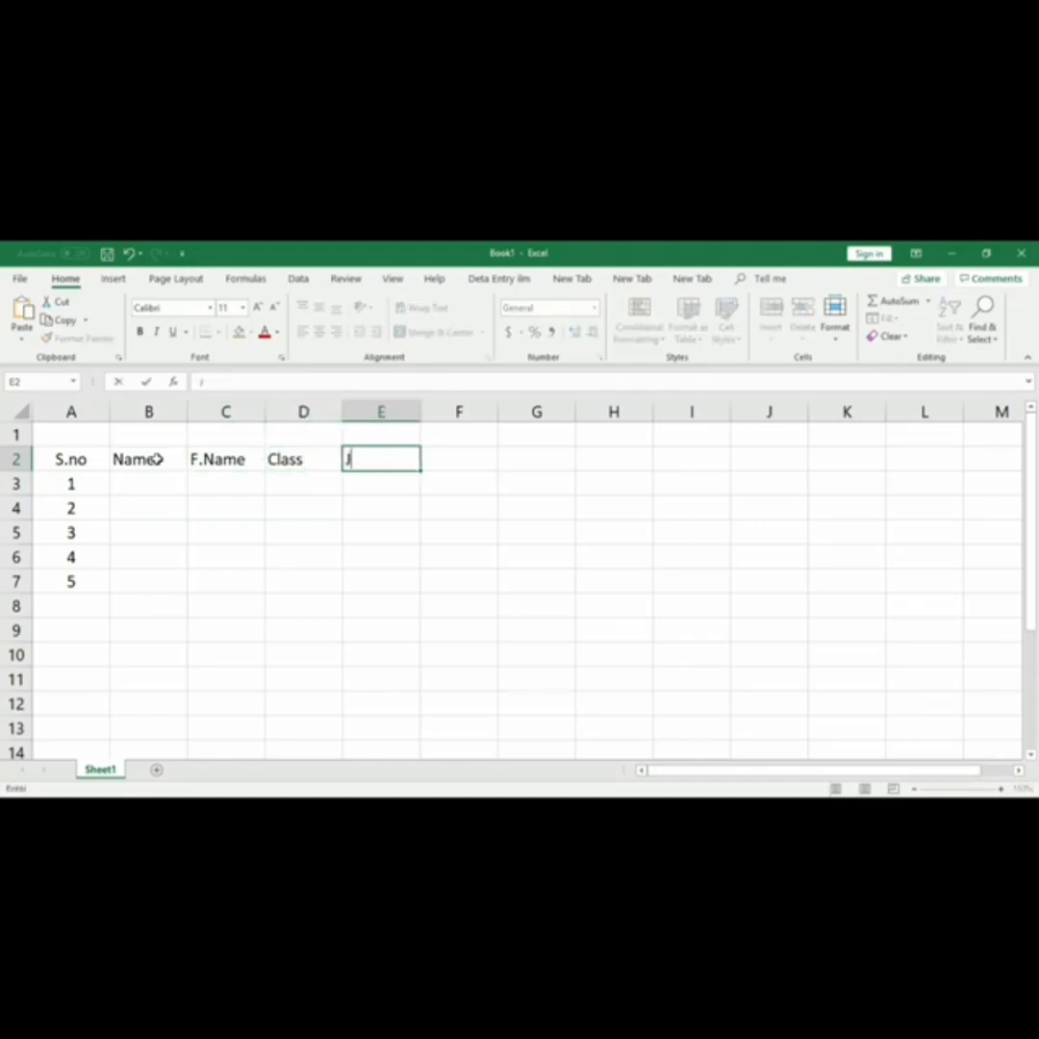
pyautogui.write('1st Fee')
pyautogui.press('Tab')
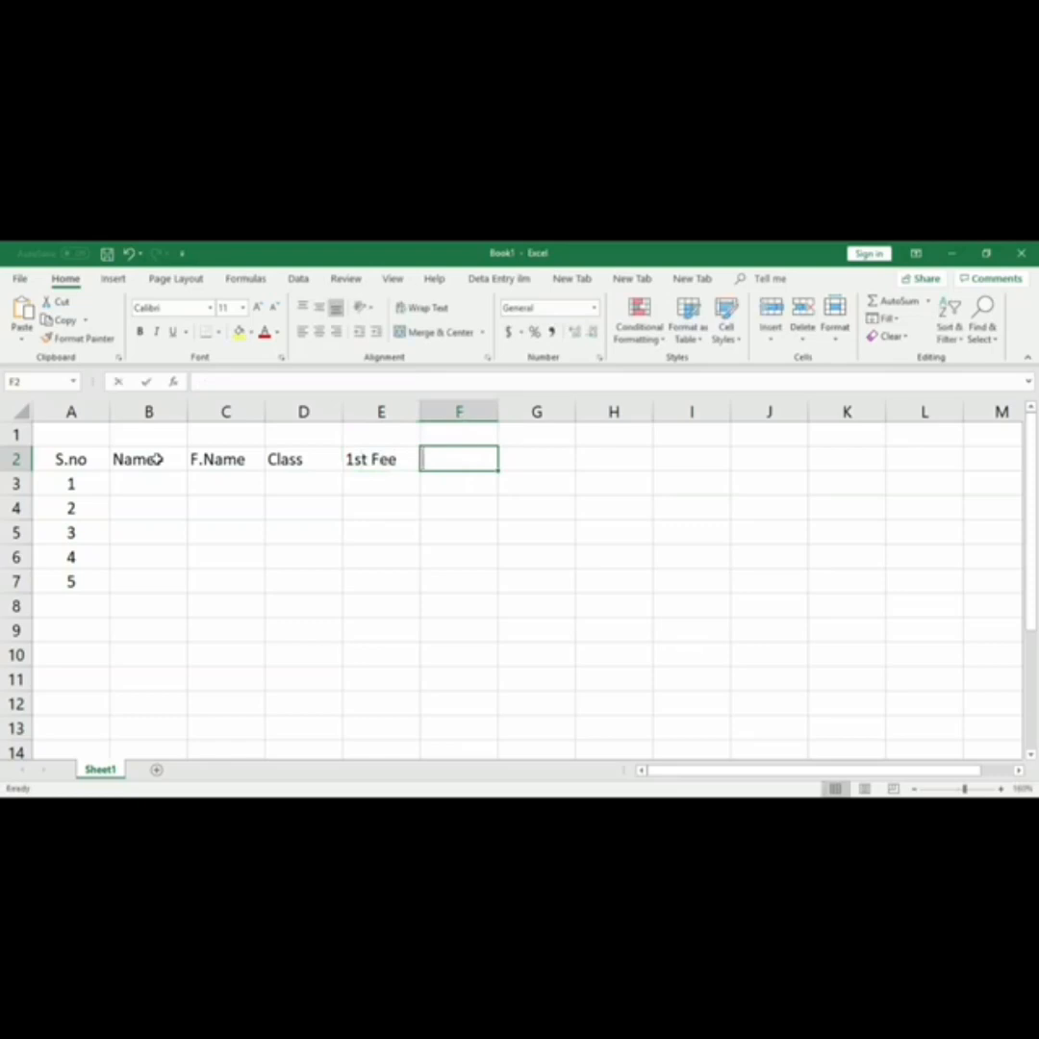
pyautogui.write('2nd Fee')
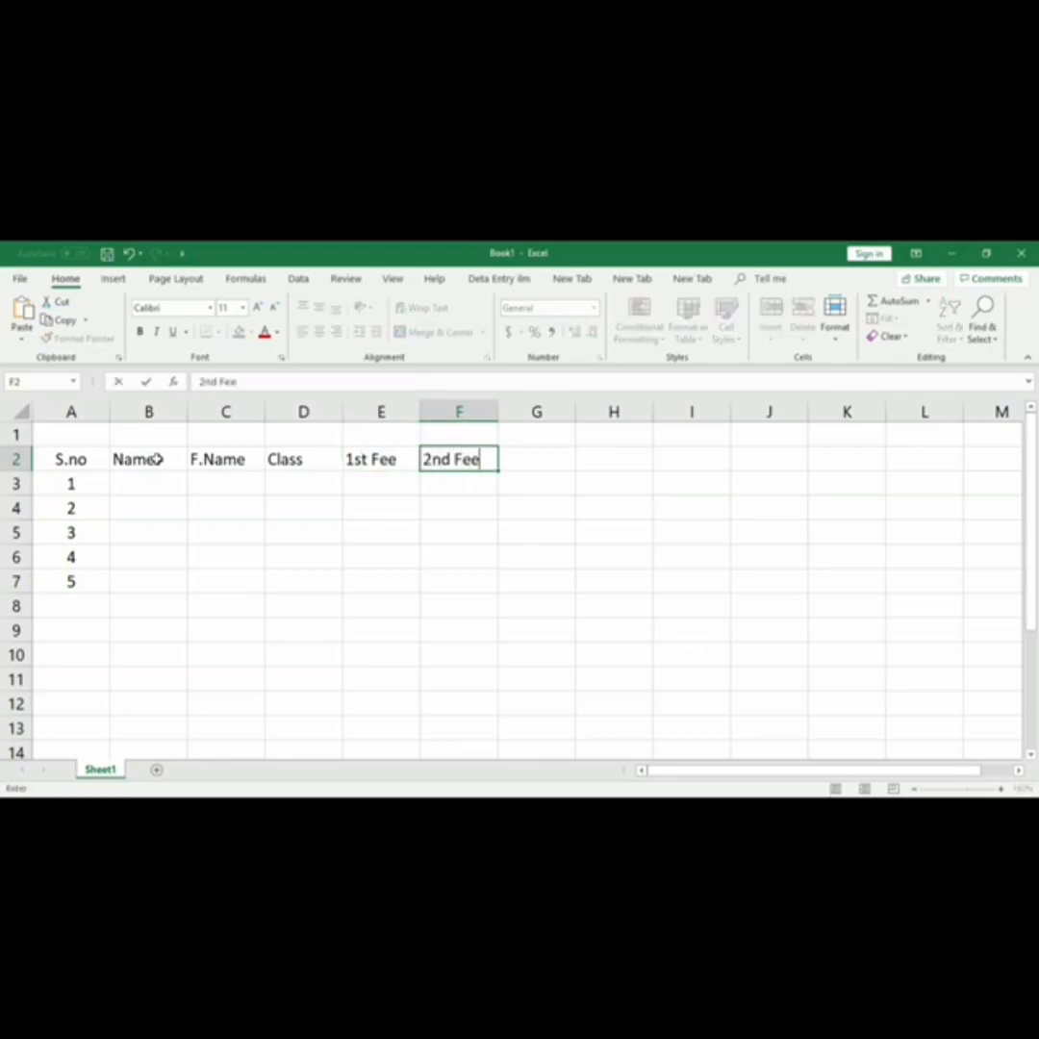
pyautogui.press('Tab')
pyautogui.write('3')
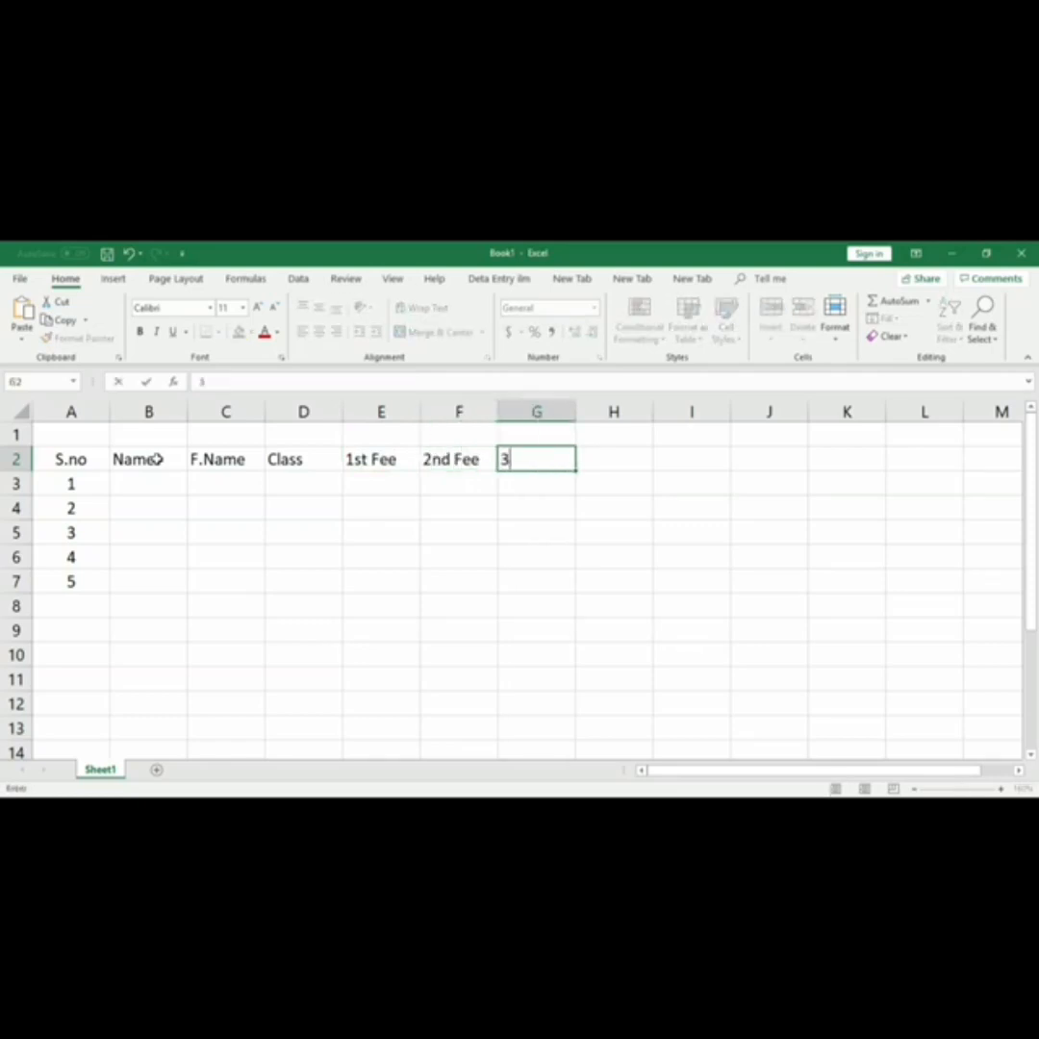
pyautogui.write('rd Fee')
pyautogui.press('Tab')
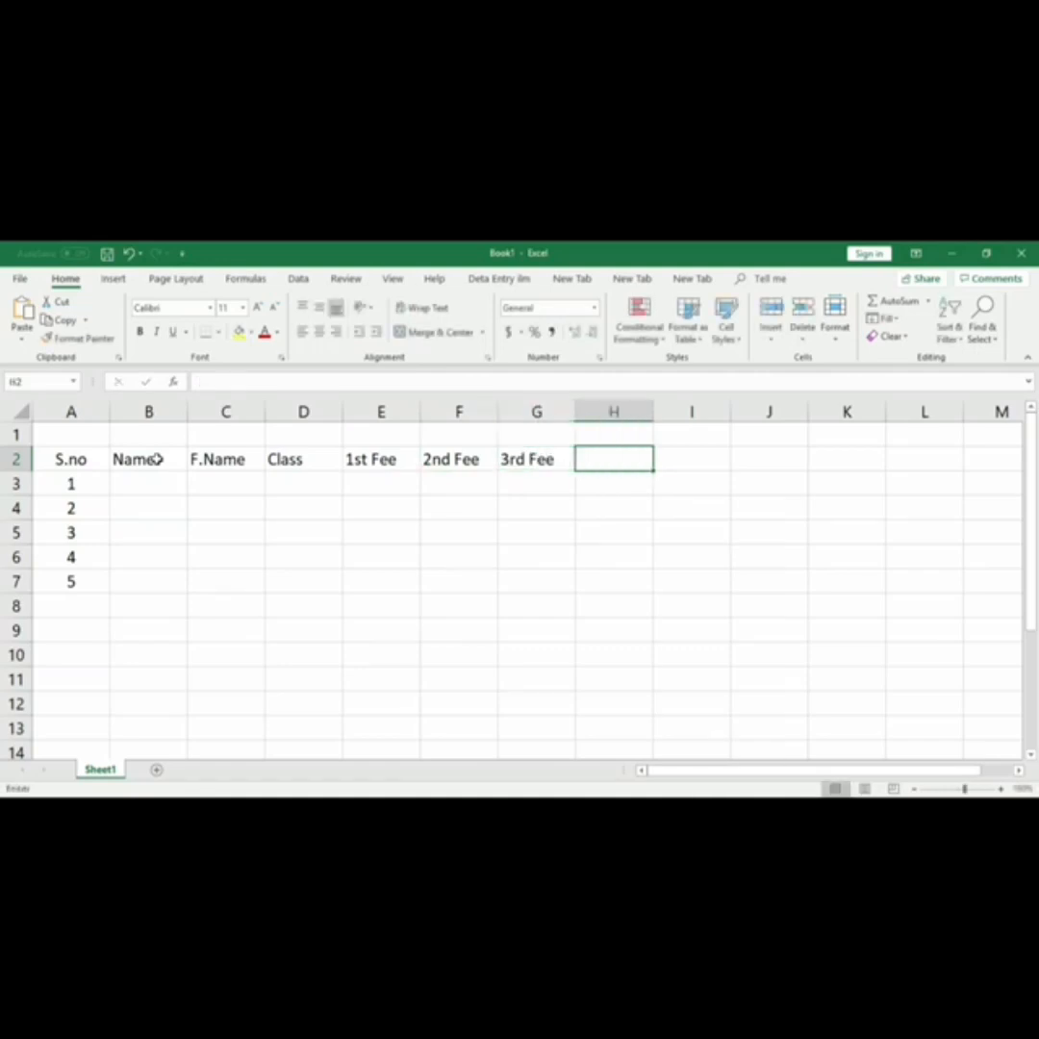
pyautogui.write('4th F')
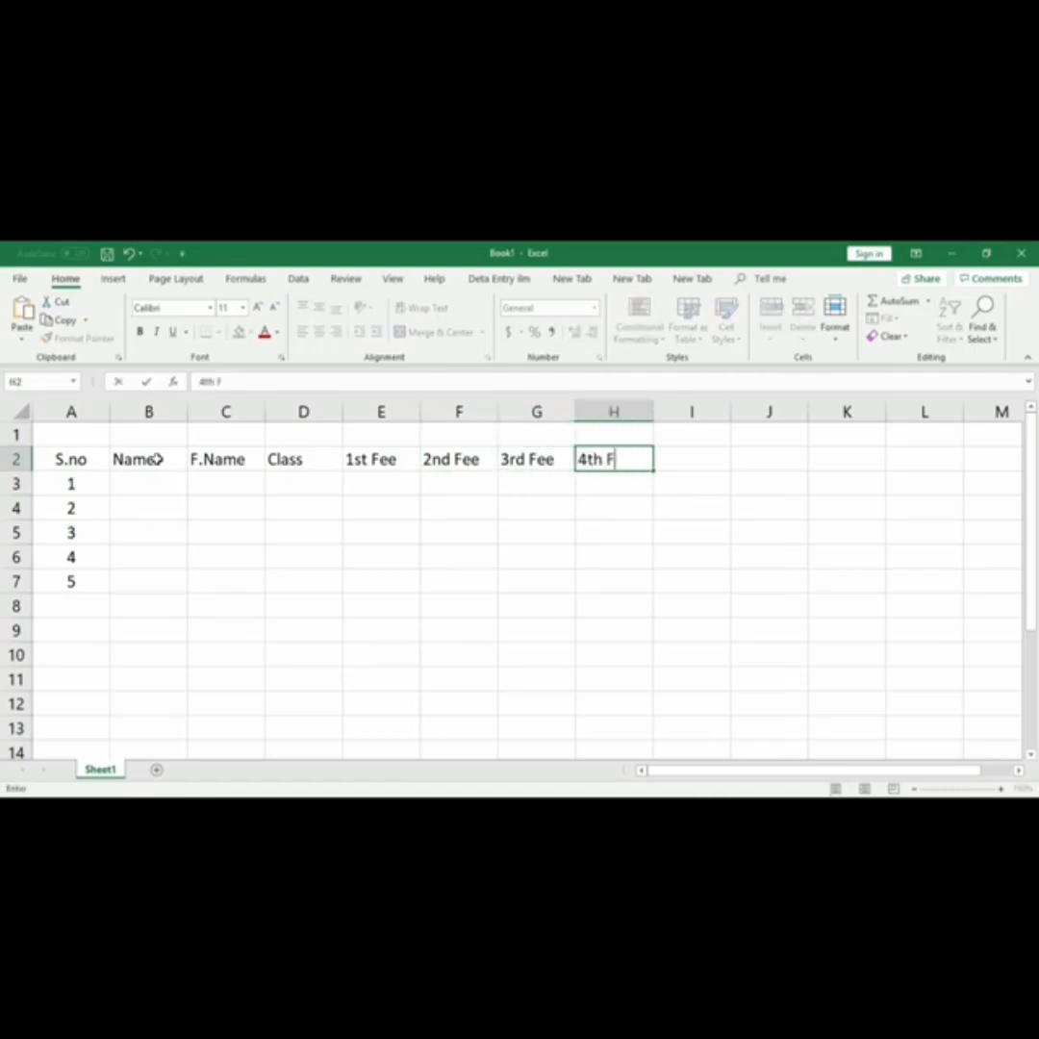
pyautogui.write('ee')
pyautogui.click(502, 574)
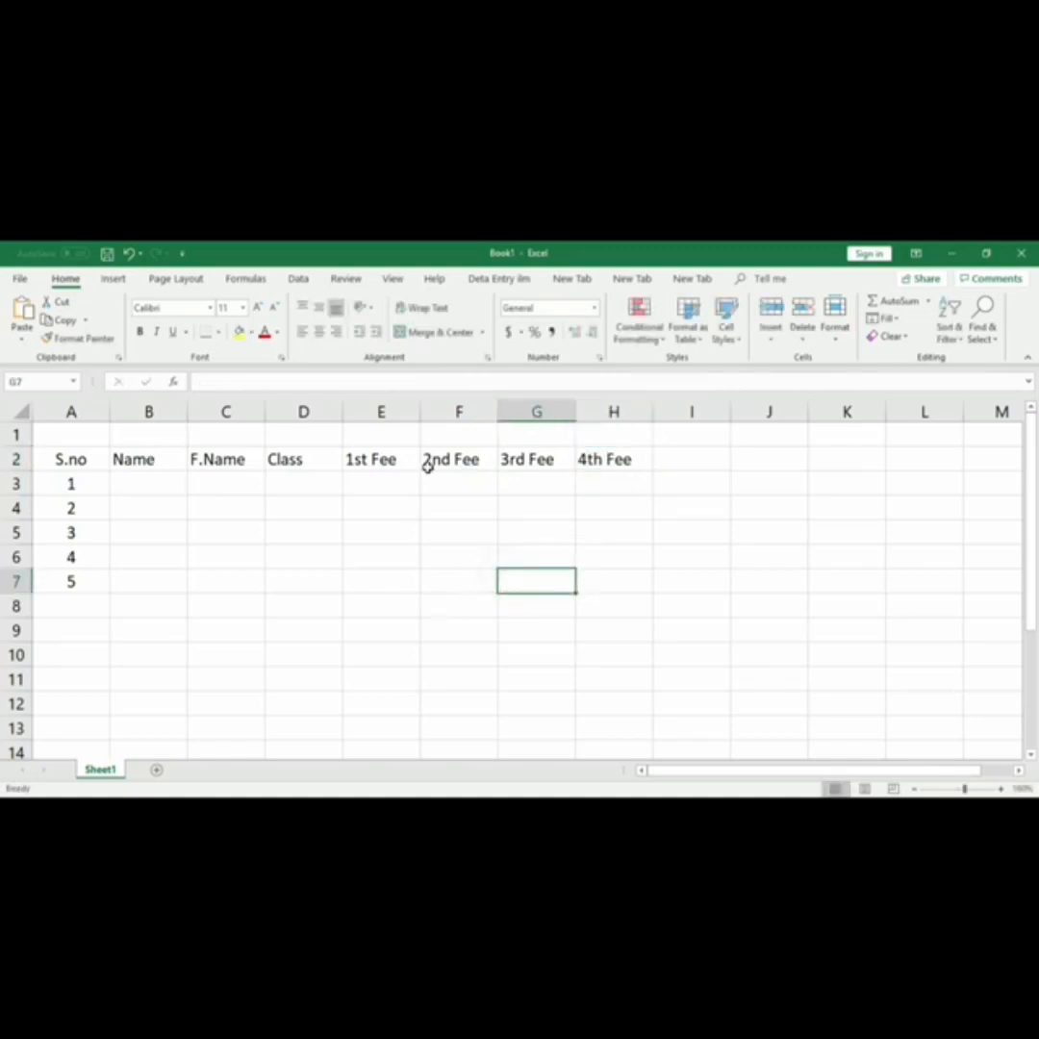
pyautogui.click(378, 459)
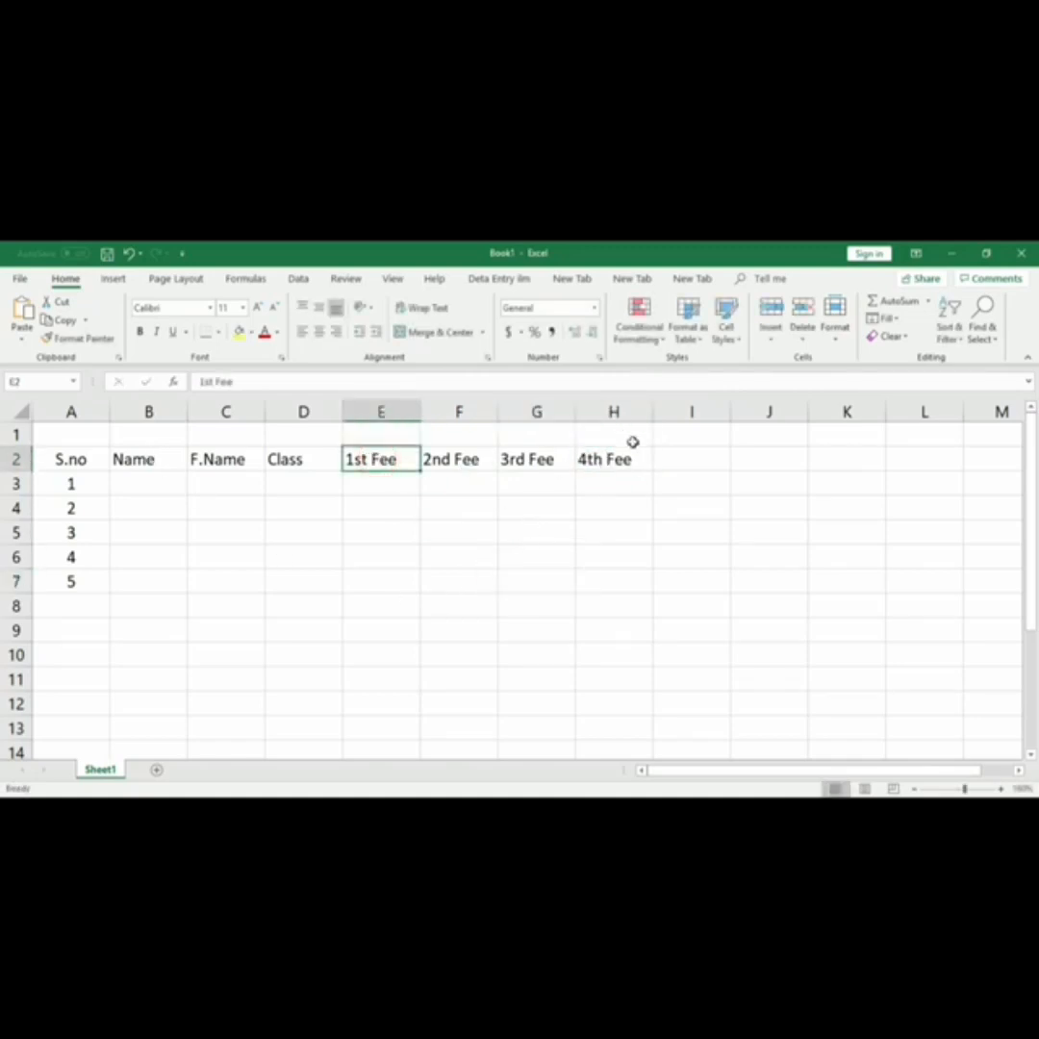
# Fill in the first three students' names in cells B3 to B5 of the Name column
pyautogui.click(151, 485)
pyautogui.write('M')
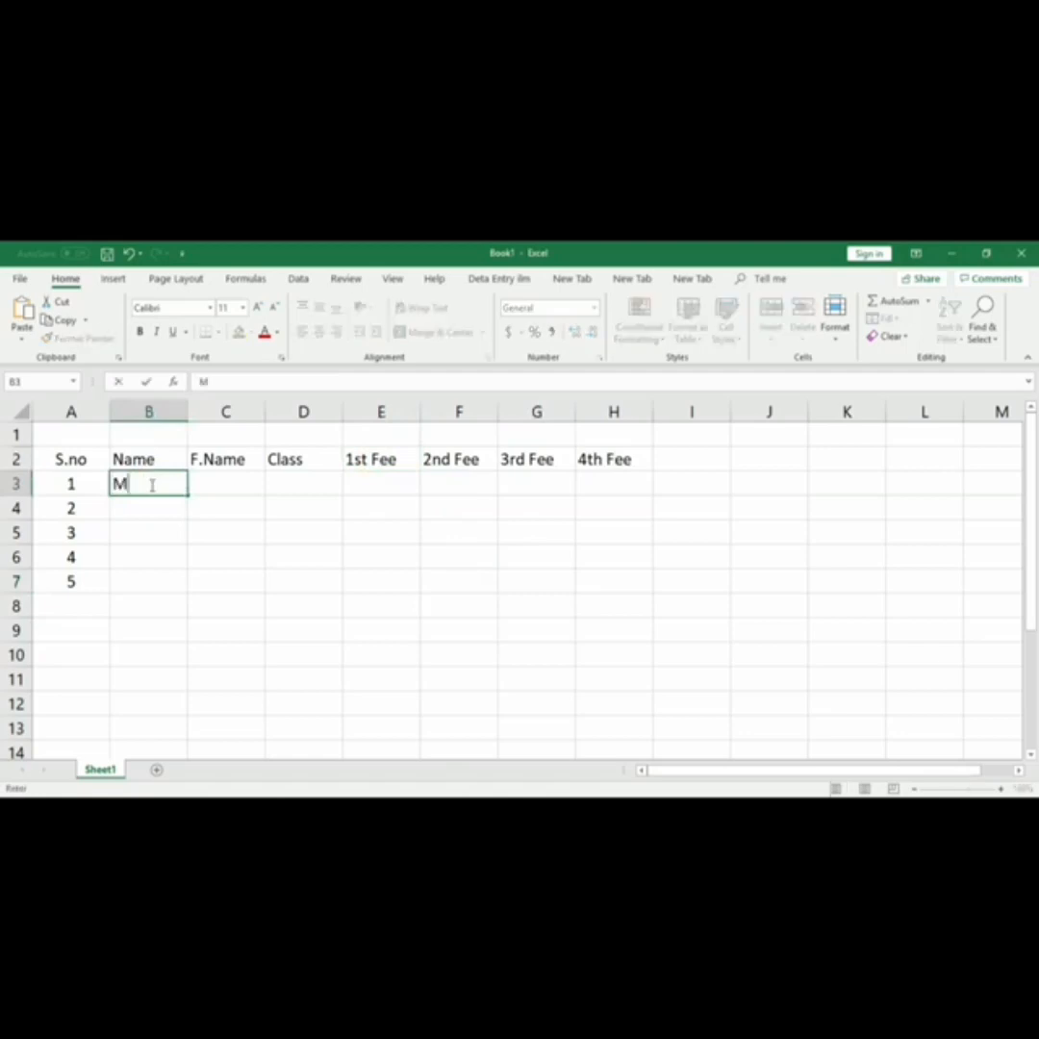
pyautogui.write('ah Rukh')
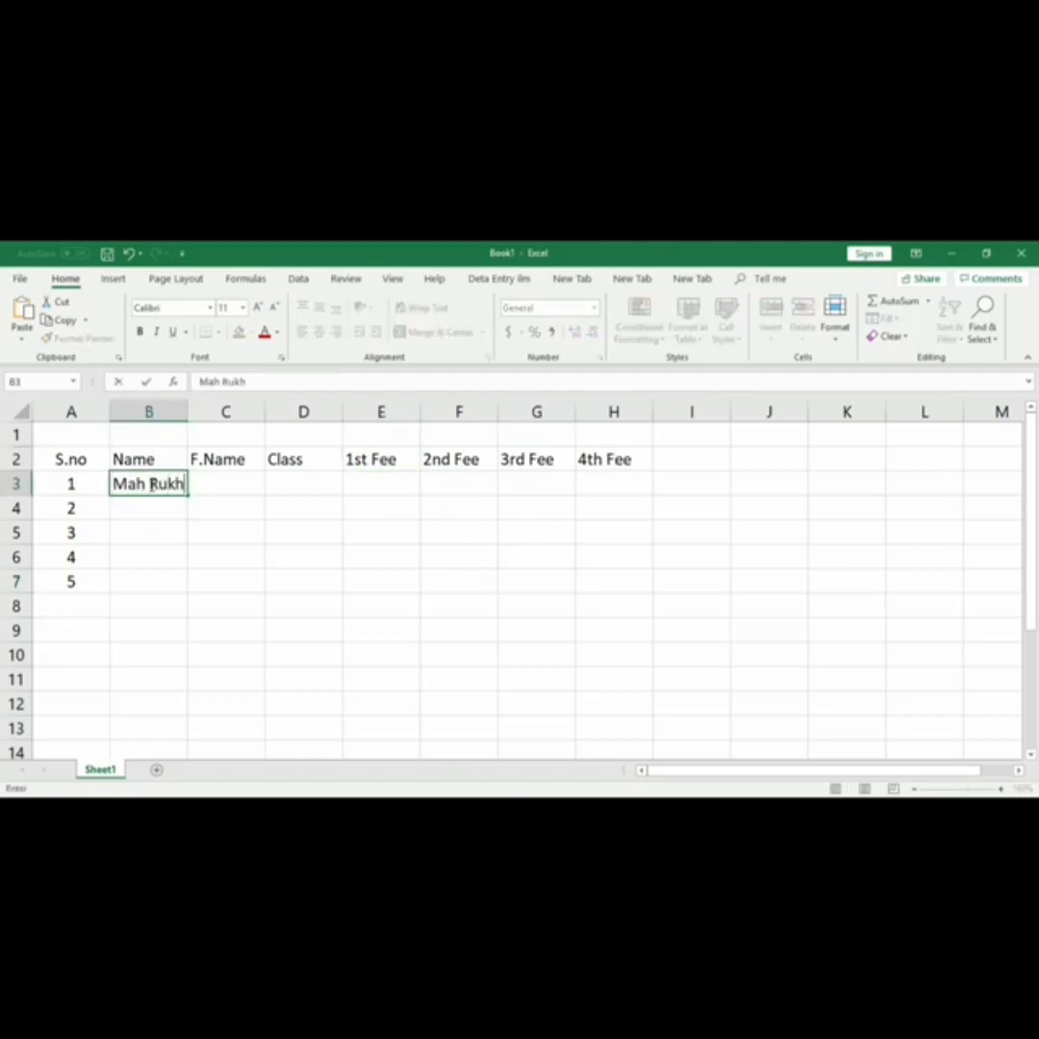
pyautogui.press('Return')
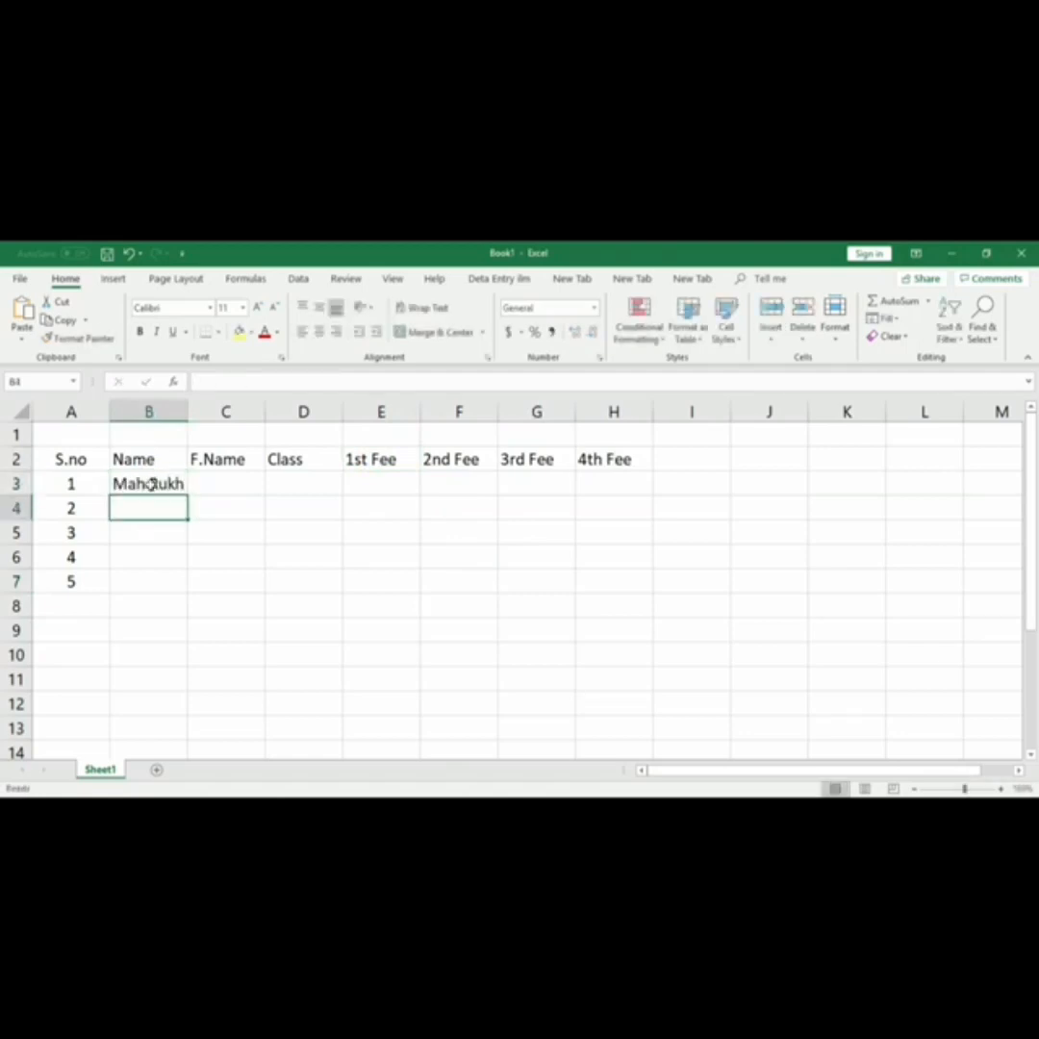
pyautogui.write('Al')
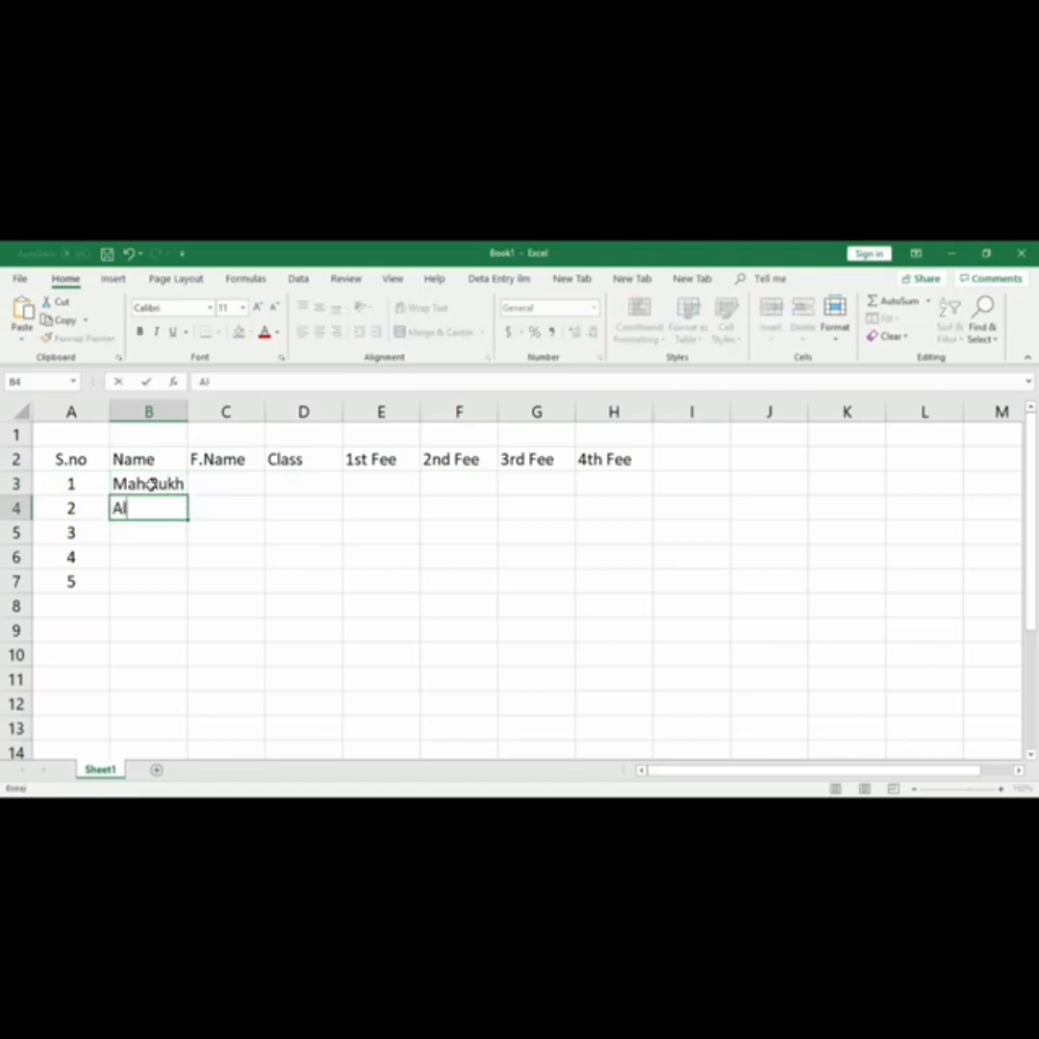
pyautogui.write('eeza')
pyautogui.press('Return')
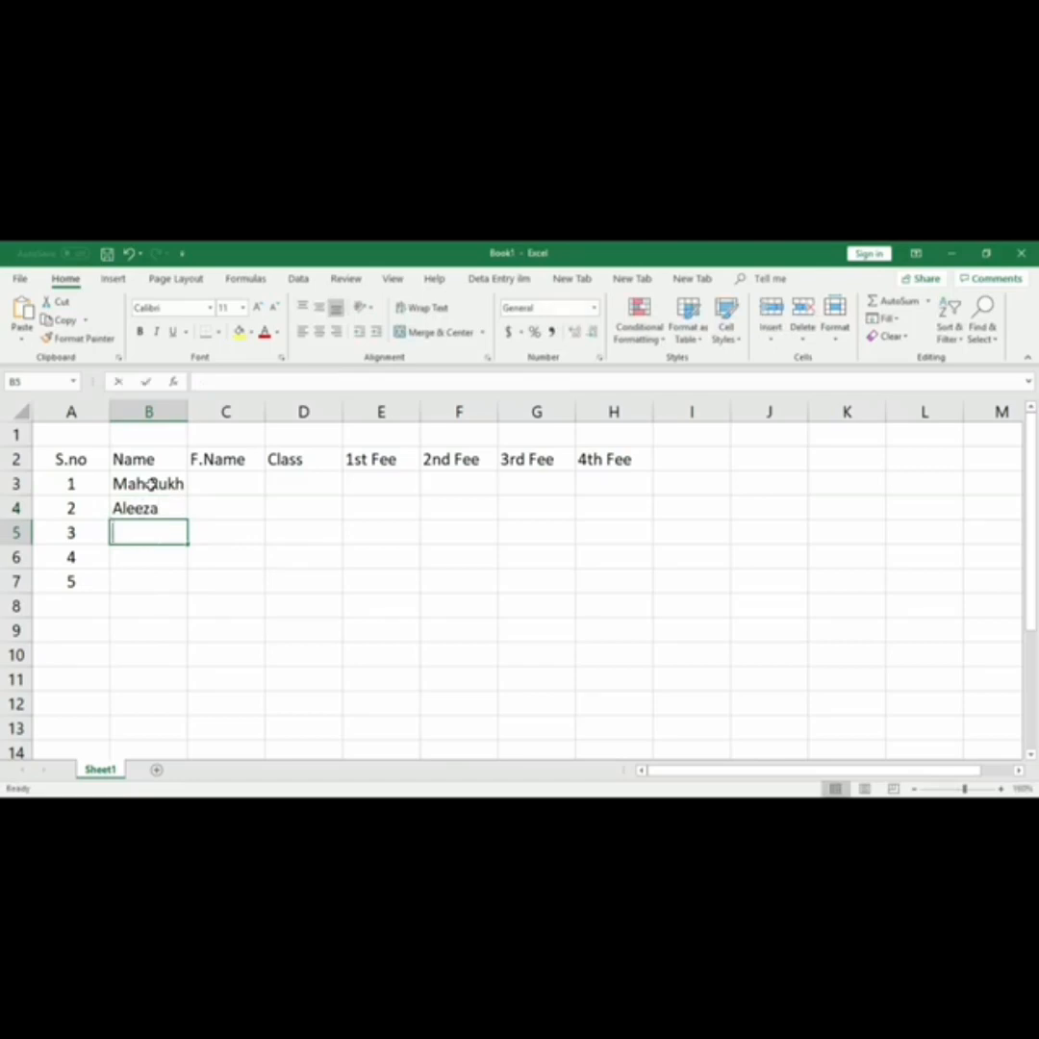
pyautogui.write('Faizan')
pyautogui.press('Return')
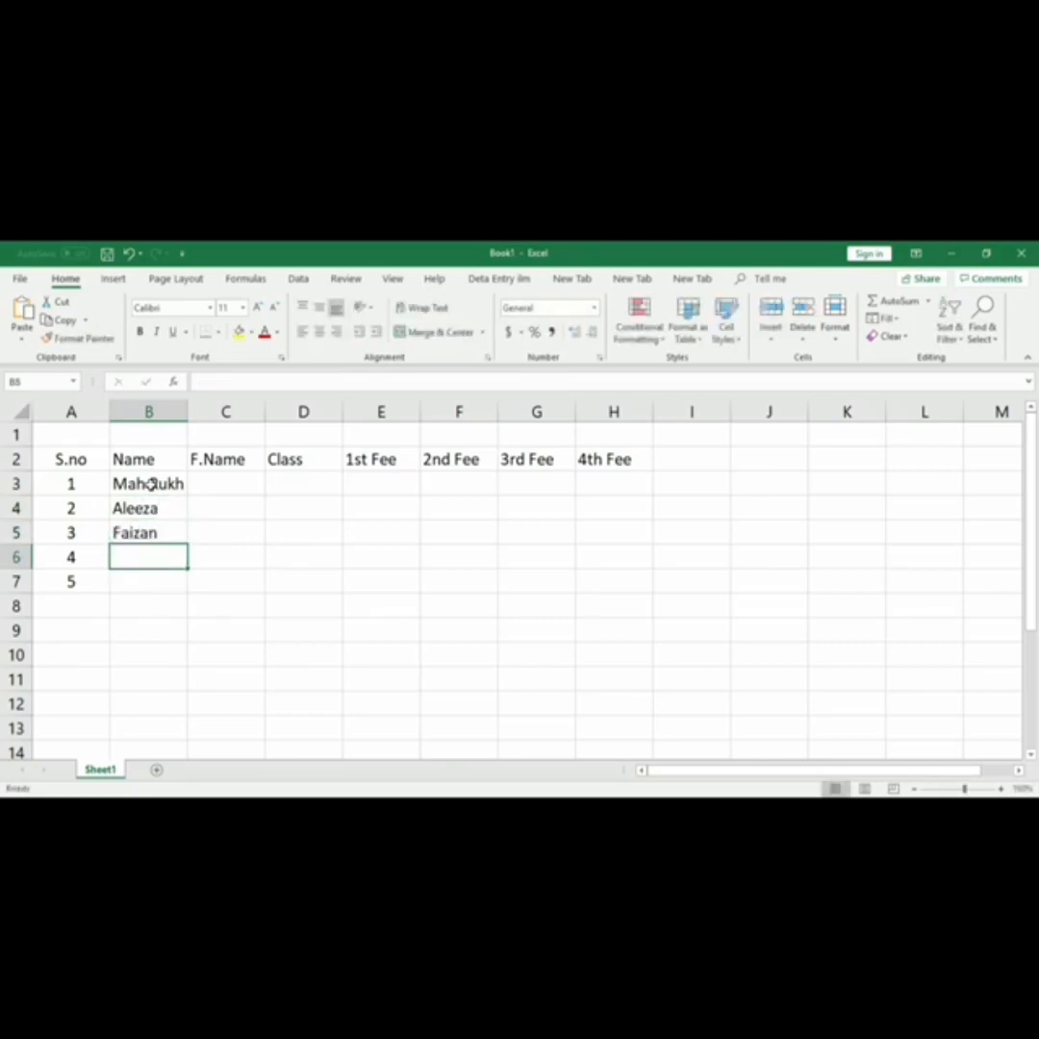
# Fill in the remaining two students' names in cells B6 and B7 of the Name column
pyautogui.write('Mah')
pyautogui.press('BackSpace')
pyautogui.press('BackSpace')
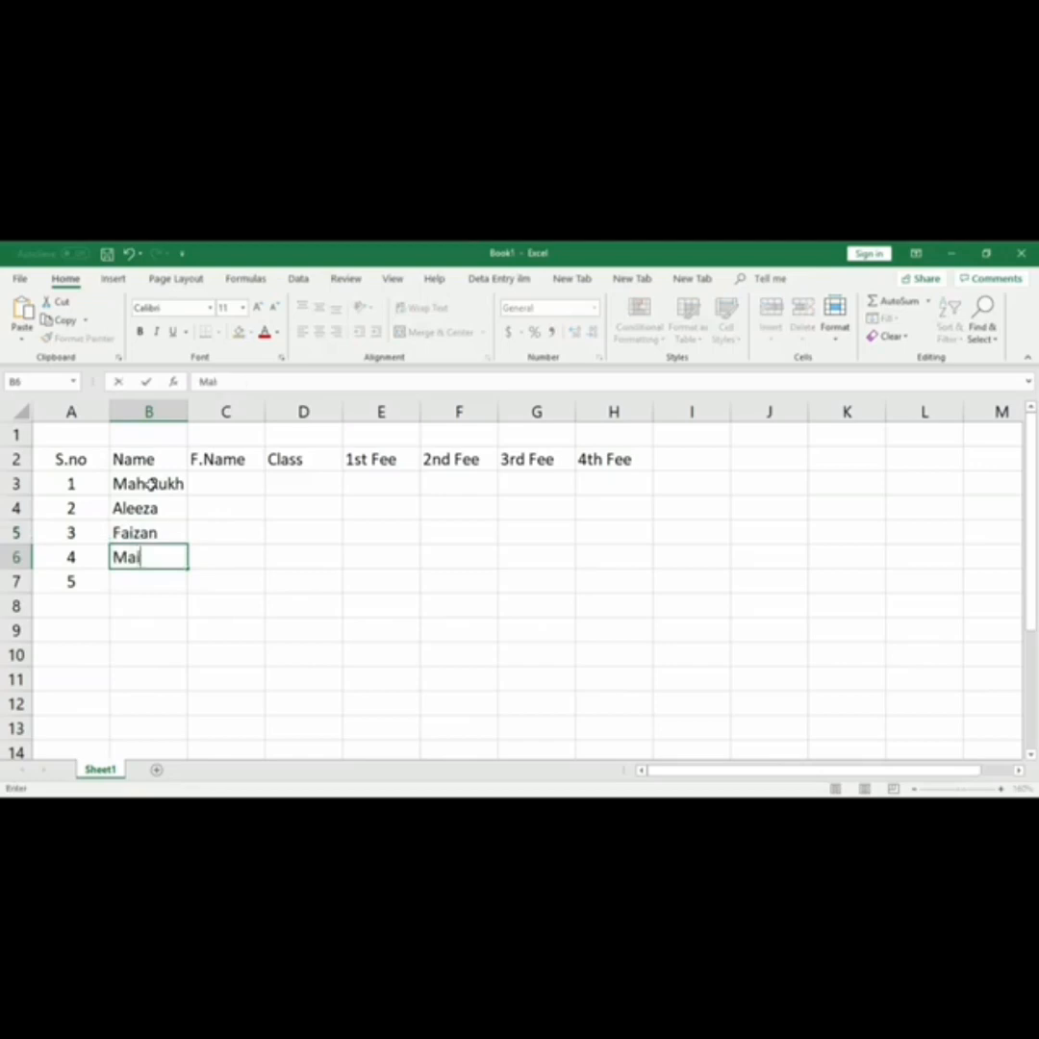
pyautogui.write('ira')
pyautogui.press('Return')
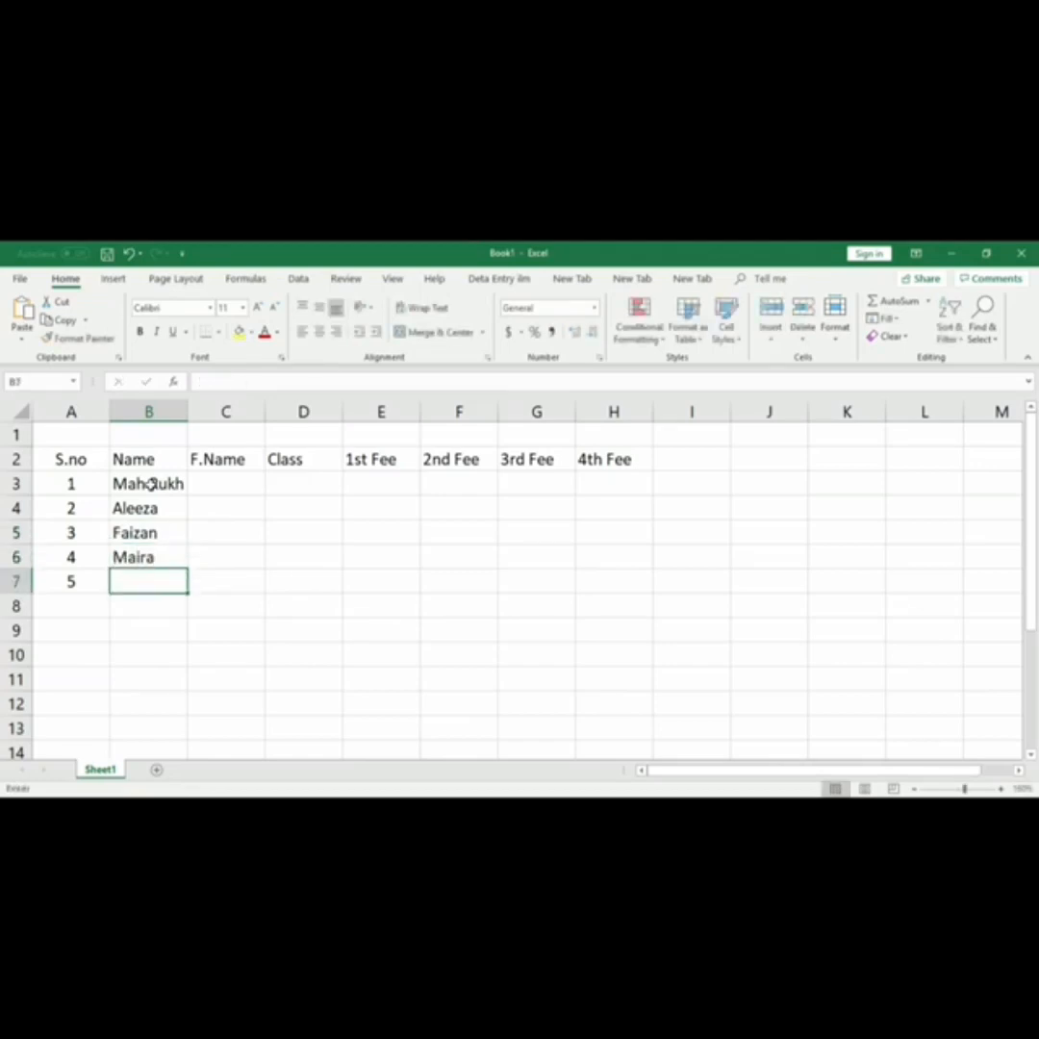
pyautogui.write('Rayyam')
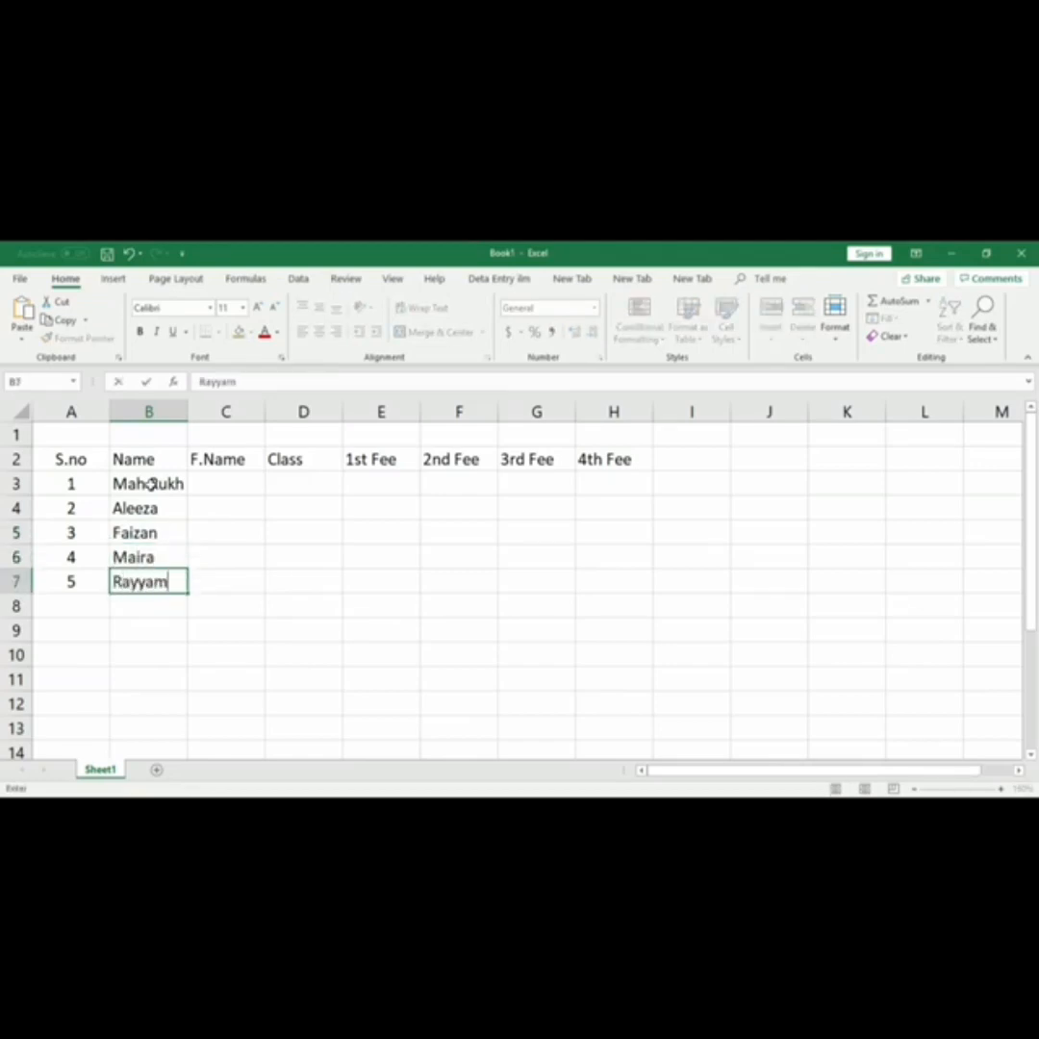
pyautogui.press('BackSpace')
pyautogui.write('n')
pyautogui.click(238, 484)
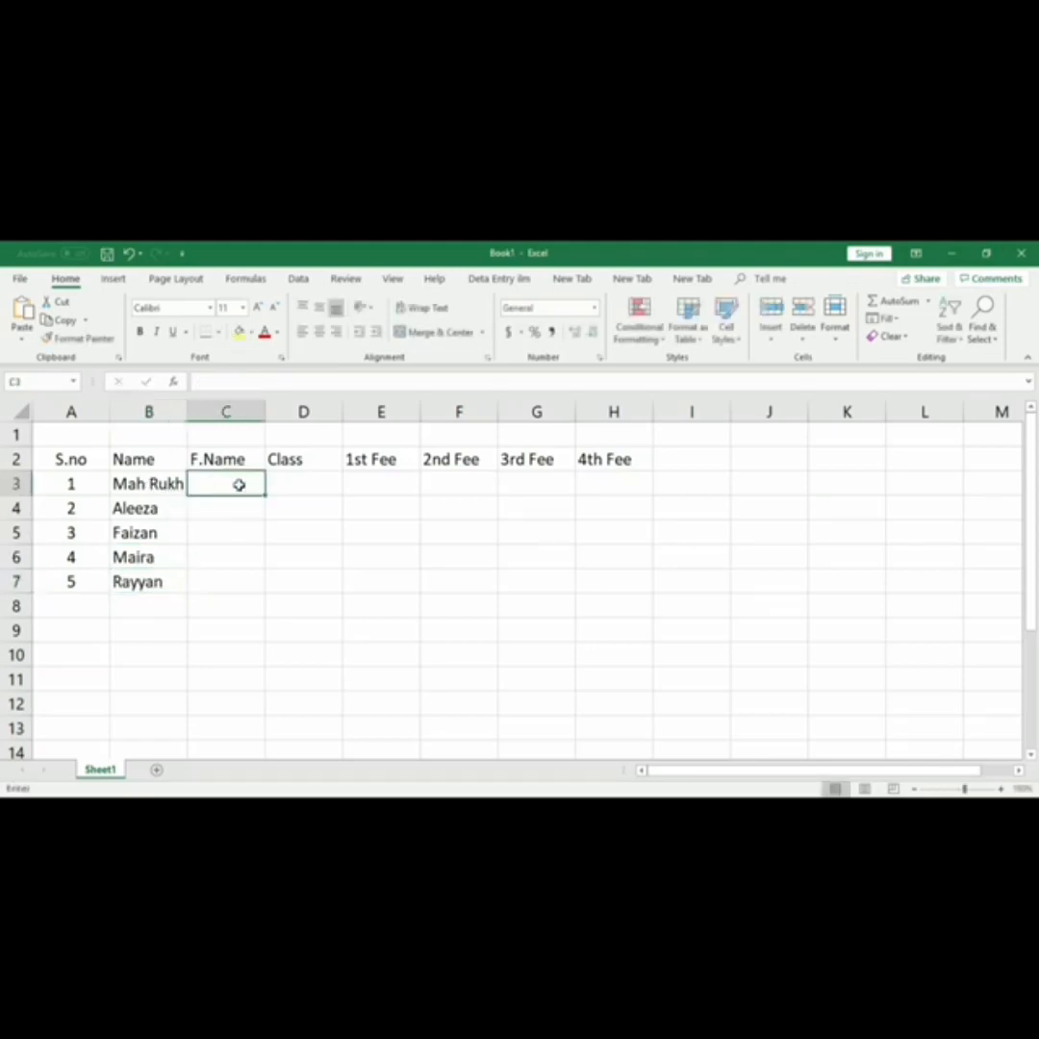
# Fill in the fathers' names of the first three students in cells C3 to C5 of the F.Name column
pyautogui.write('Ali')
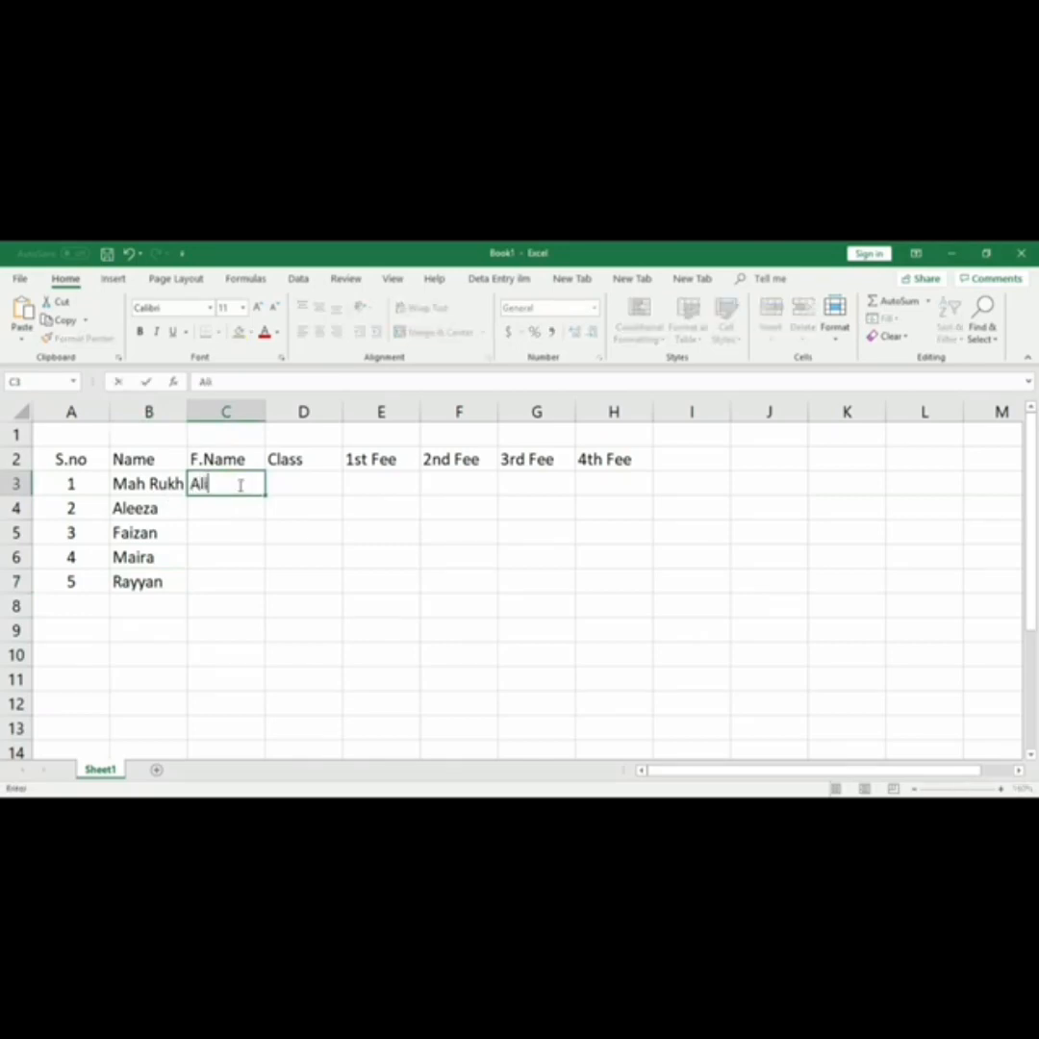
pyautogui.press('Return')
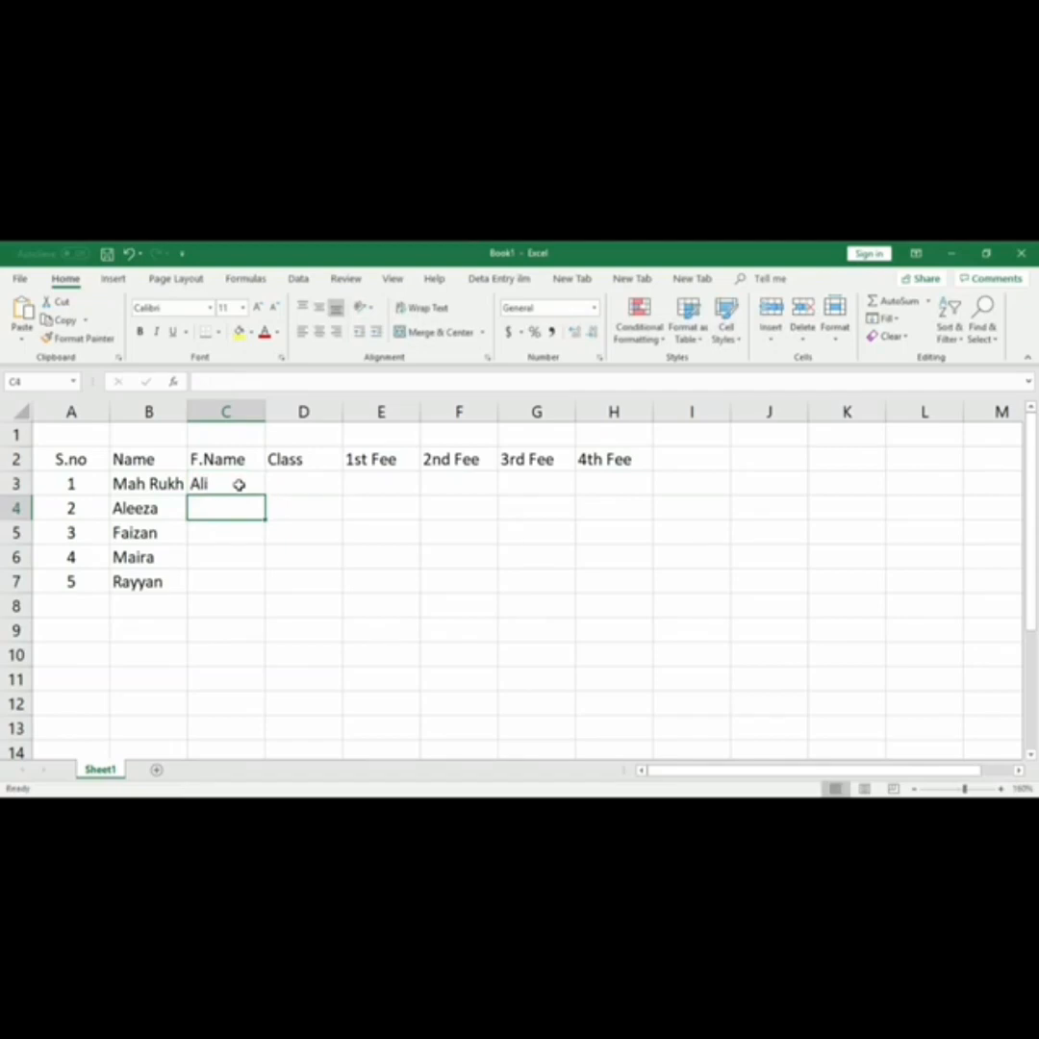
pyautogui.write('A')
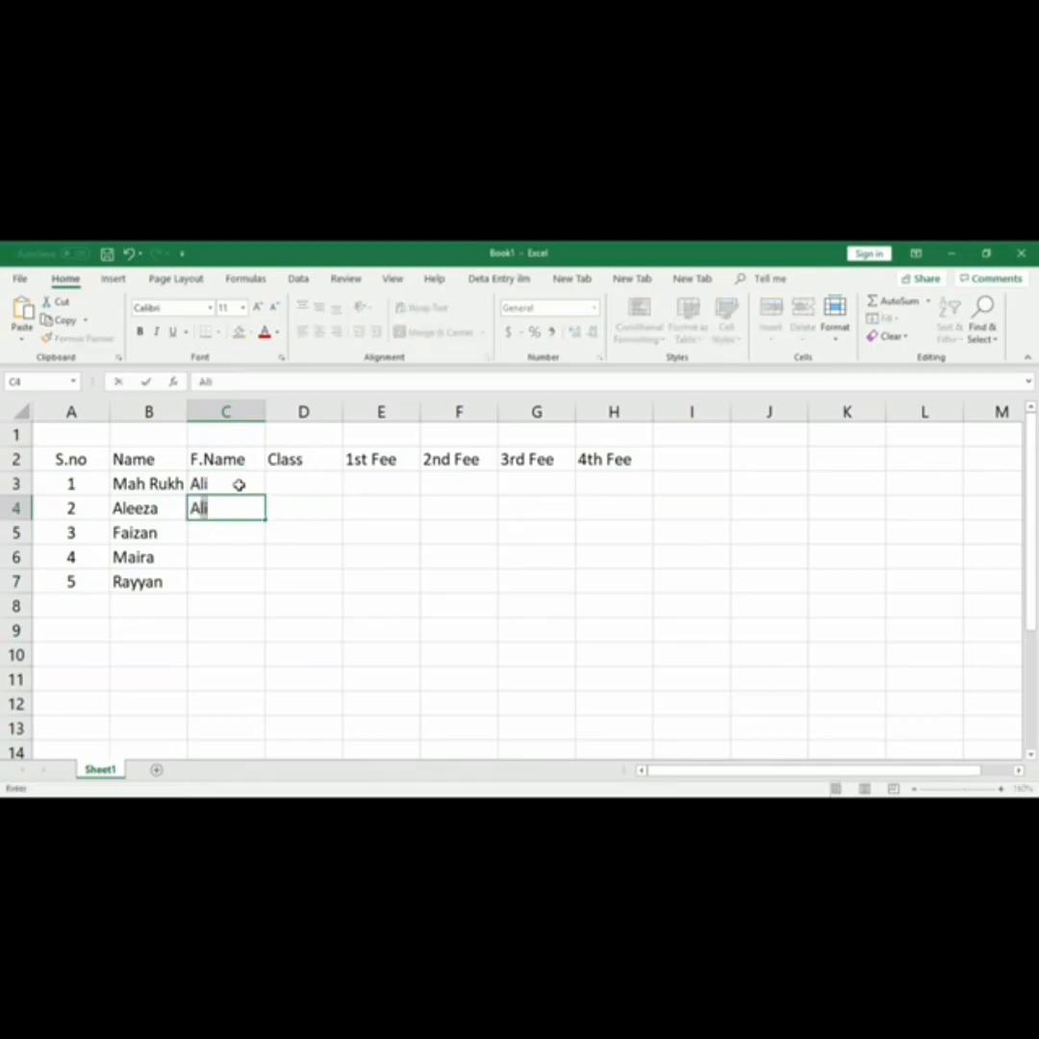
pyautogui.write('hmed')
pyautogui.press('Return')
pyautogui.write('Mukhta')
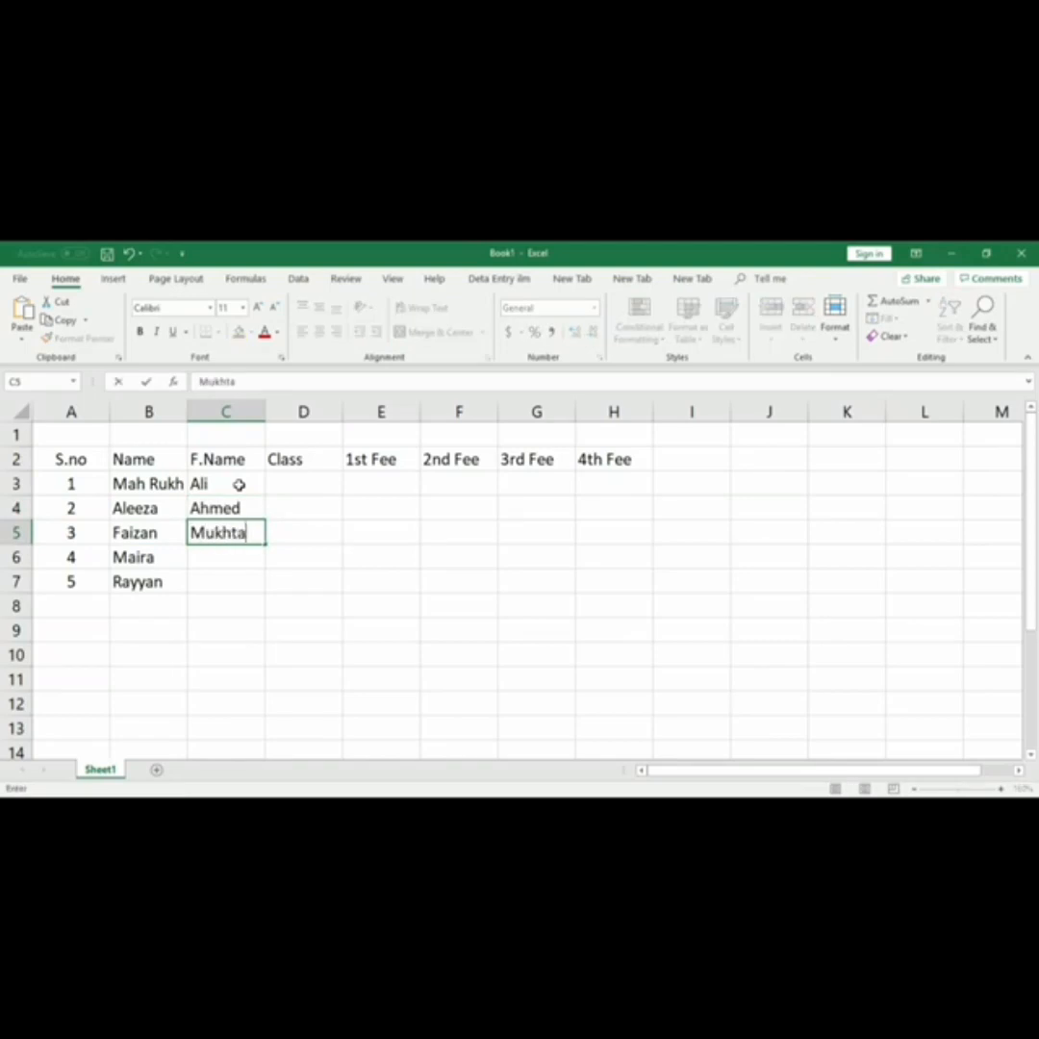
pyautogui.write('r')
pyautogui.press('Return')
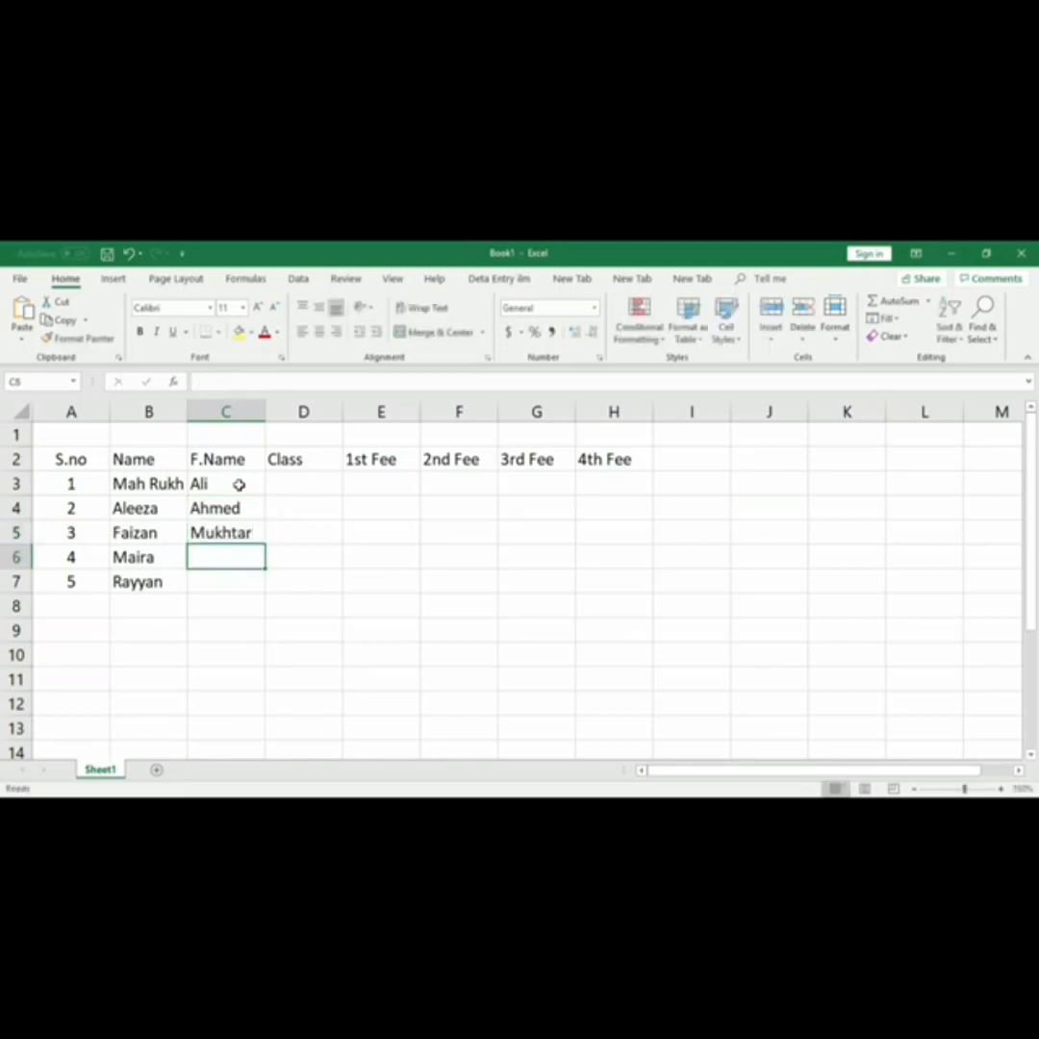
# Fill in the fathers' names of the remaining two students in cells C6 and C7 of the F.Name column
pyautogui.write('Muhstaq')
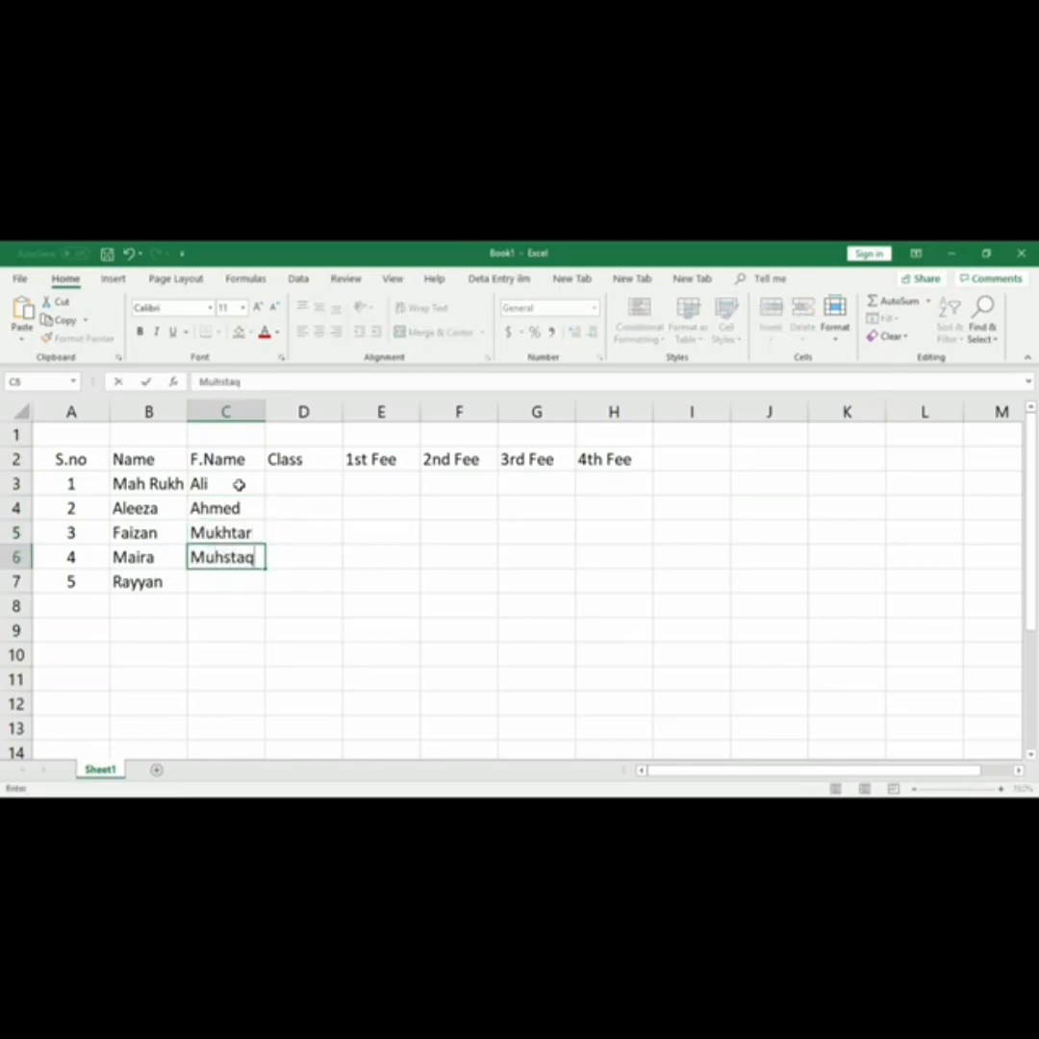
pyautogui.press('Return')
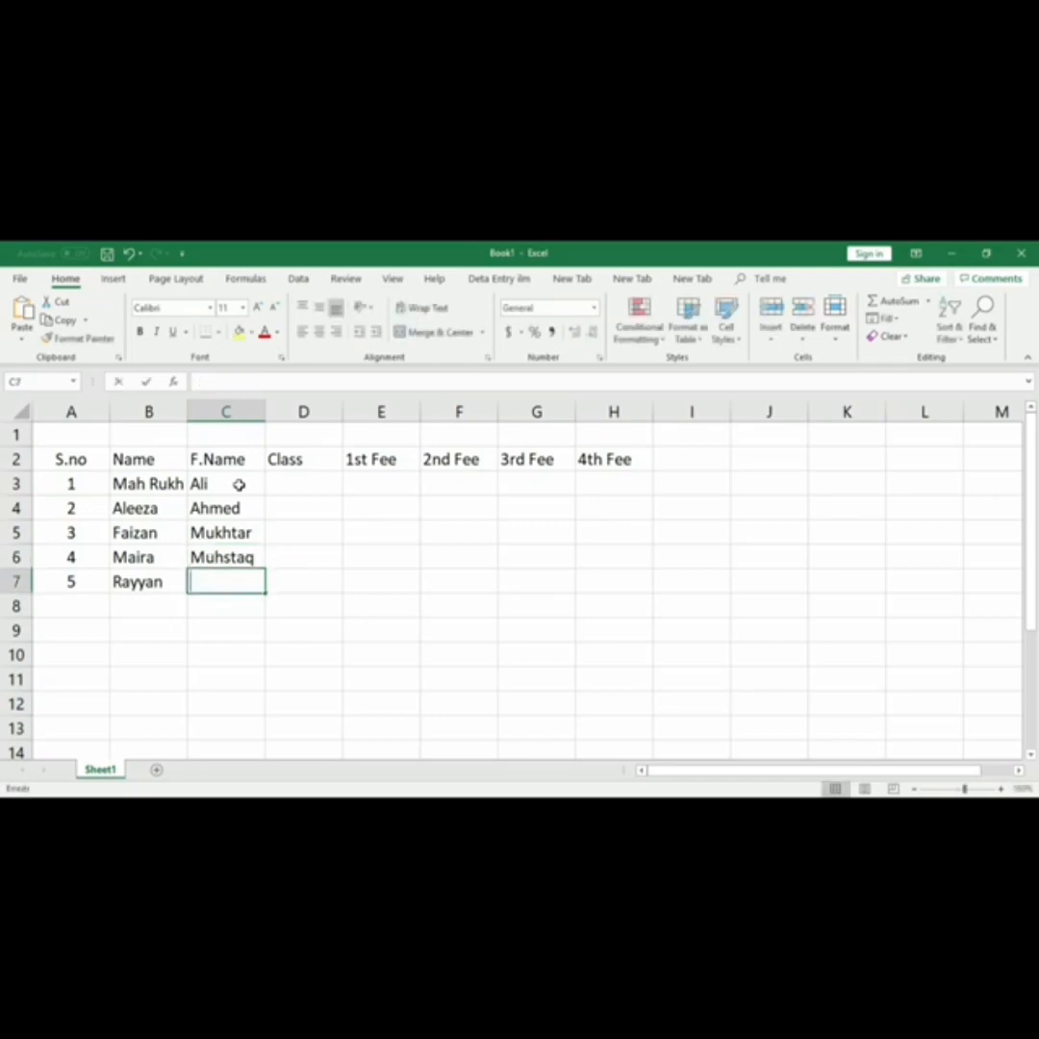
pyautogui.write('Arsala')
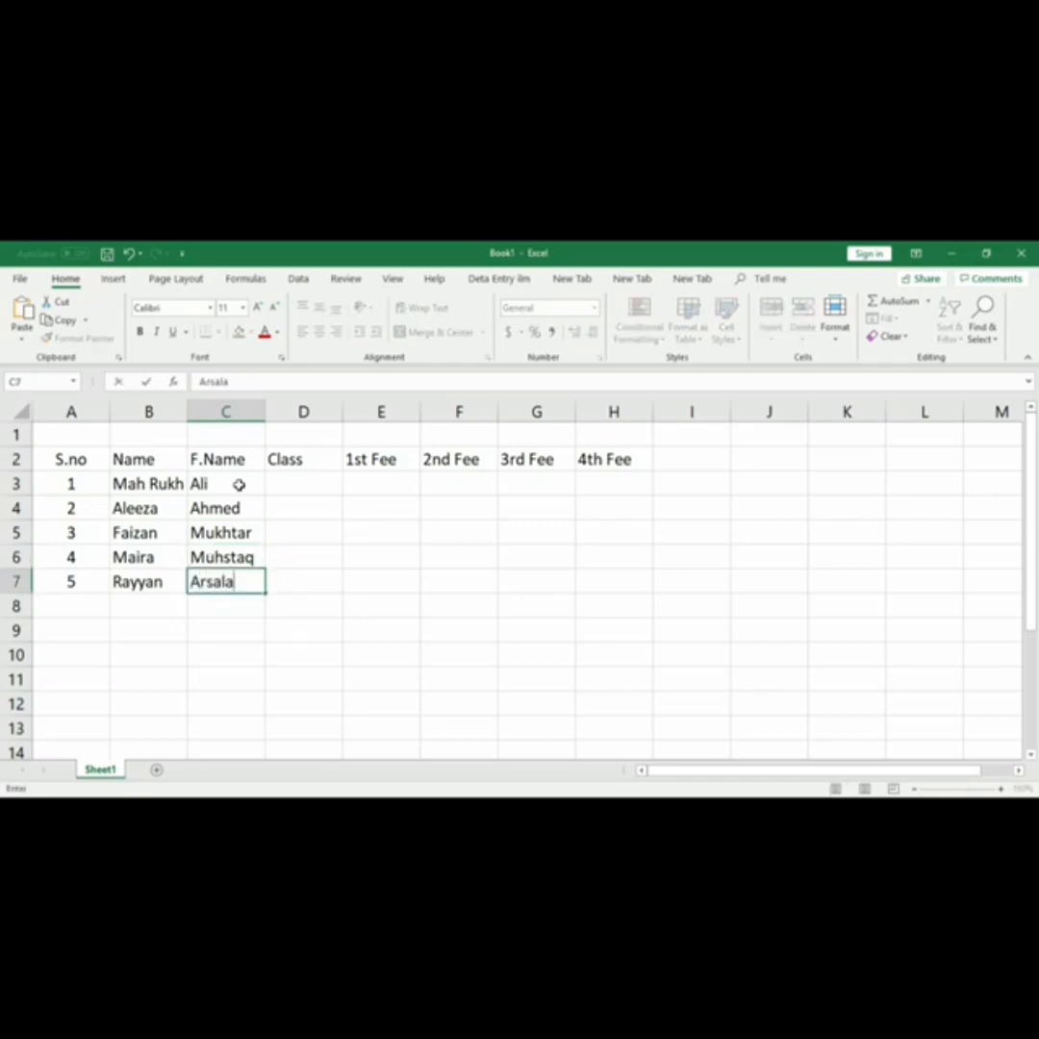
pyautogui.write('n')
pyautogui.press('Tab')
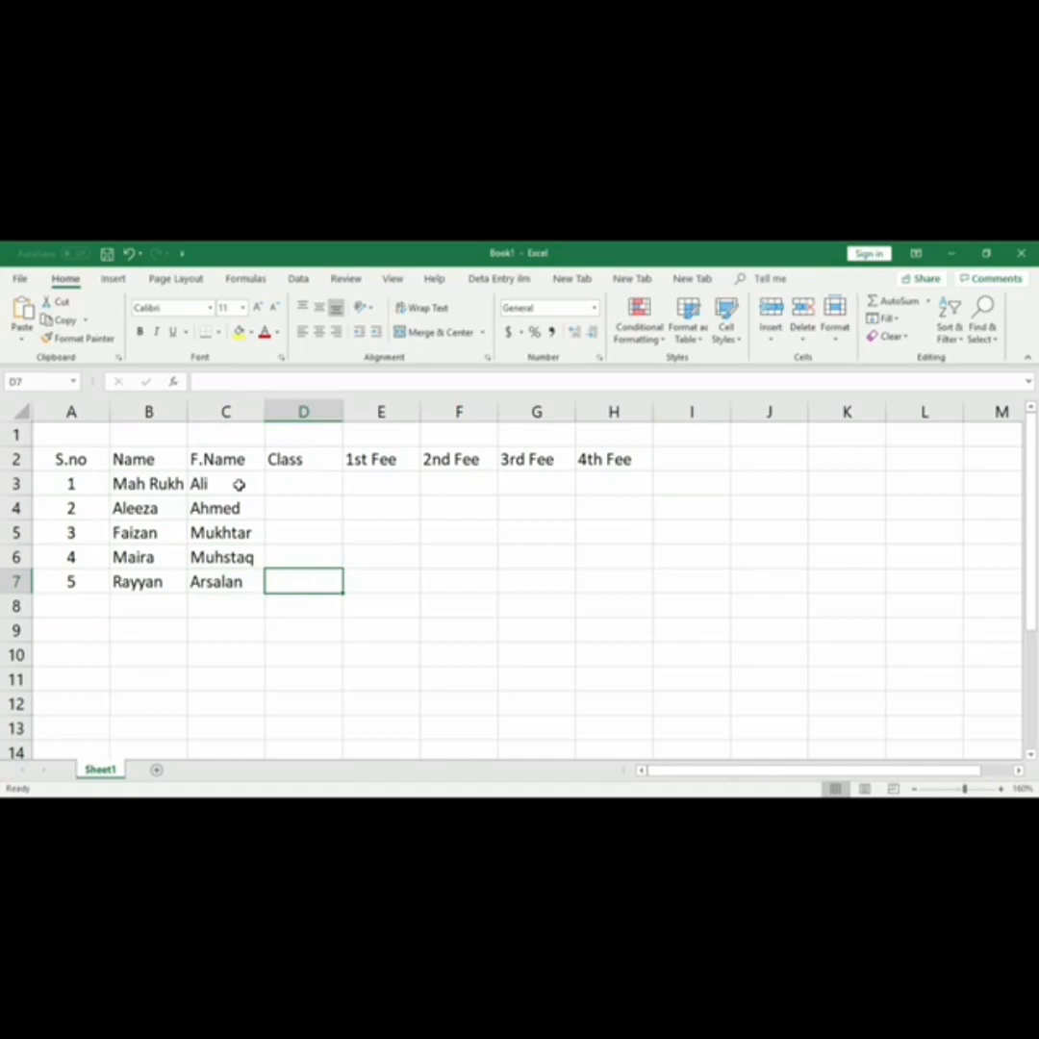
# Enter the classes ICS-1 and FA-1 for the first two students in cells D3 and D4
pyautogui.press('Up')
pyautogui.press('Up')
pyautogui.press('Up')
pyautogui.press('Up')
pyautogui.write('ICS-S')
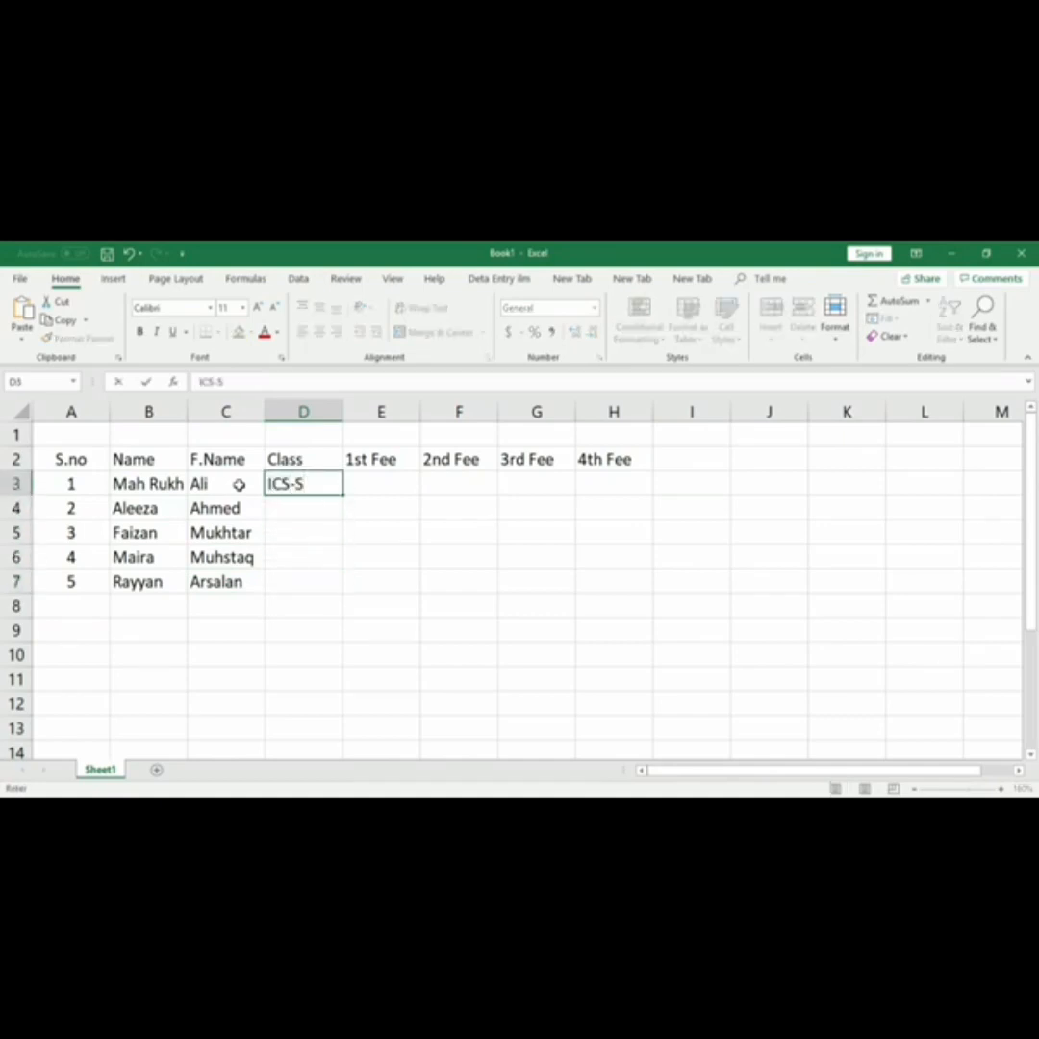
pyautogui.press('BackSpace')
pyautogui.write('1')
pyautogui.press('Return')
pyautogui.write('FA')
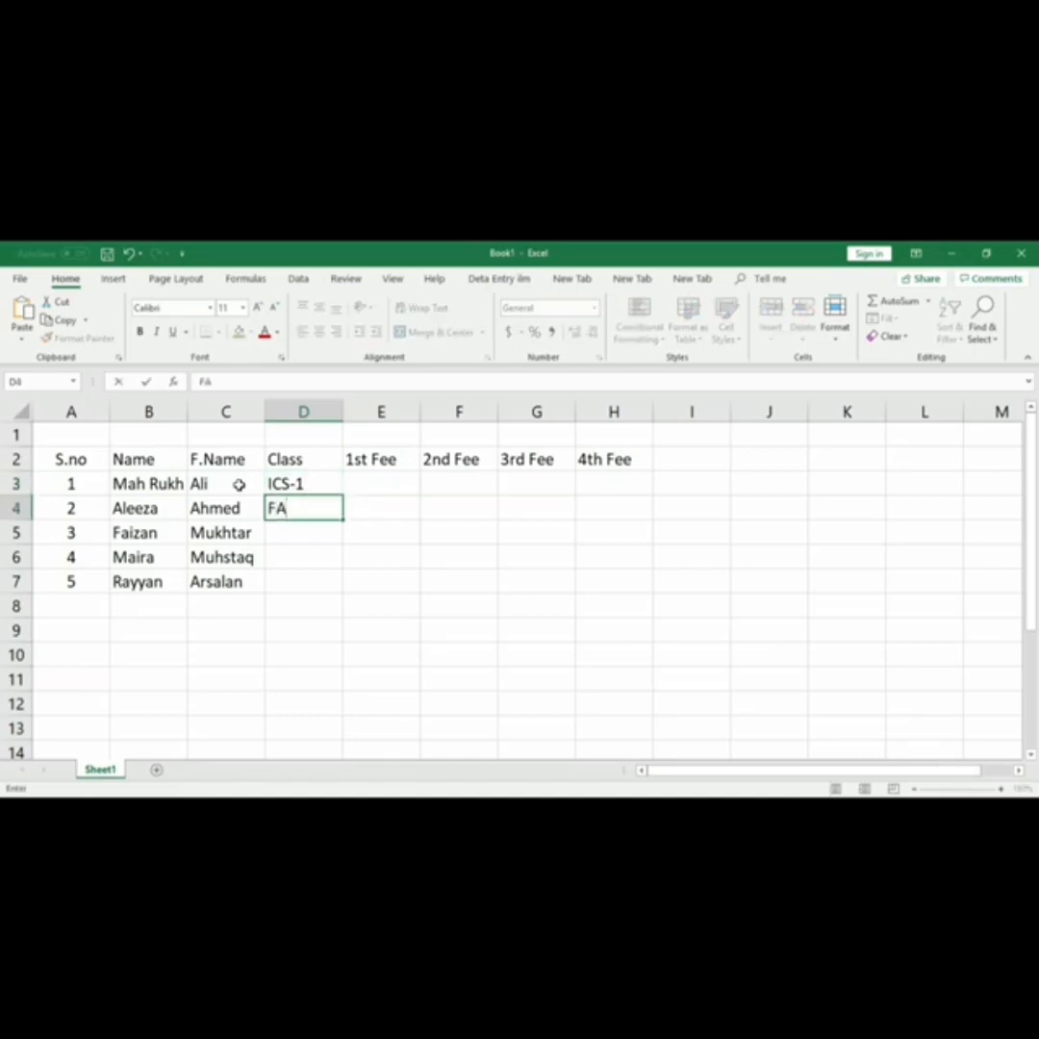
pyautogui.write('-A')
pyautogui.press('BackSpace')
pyautogui.write('1')
pyautogui.press('Return')
# Enter the classes Engg-1 and Med-1 for the third and fourth students in cells D5 and D6
pyautogui.write('EN')
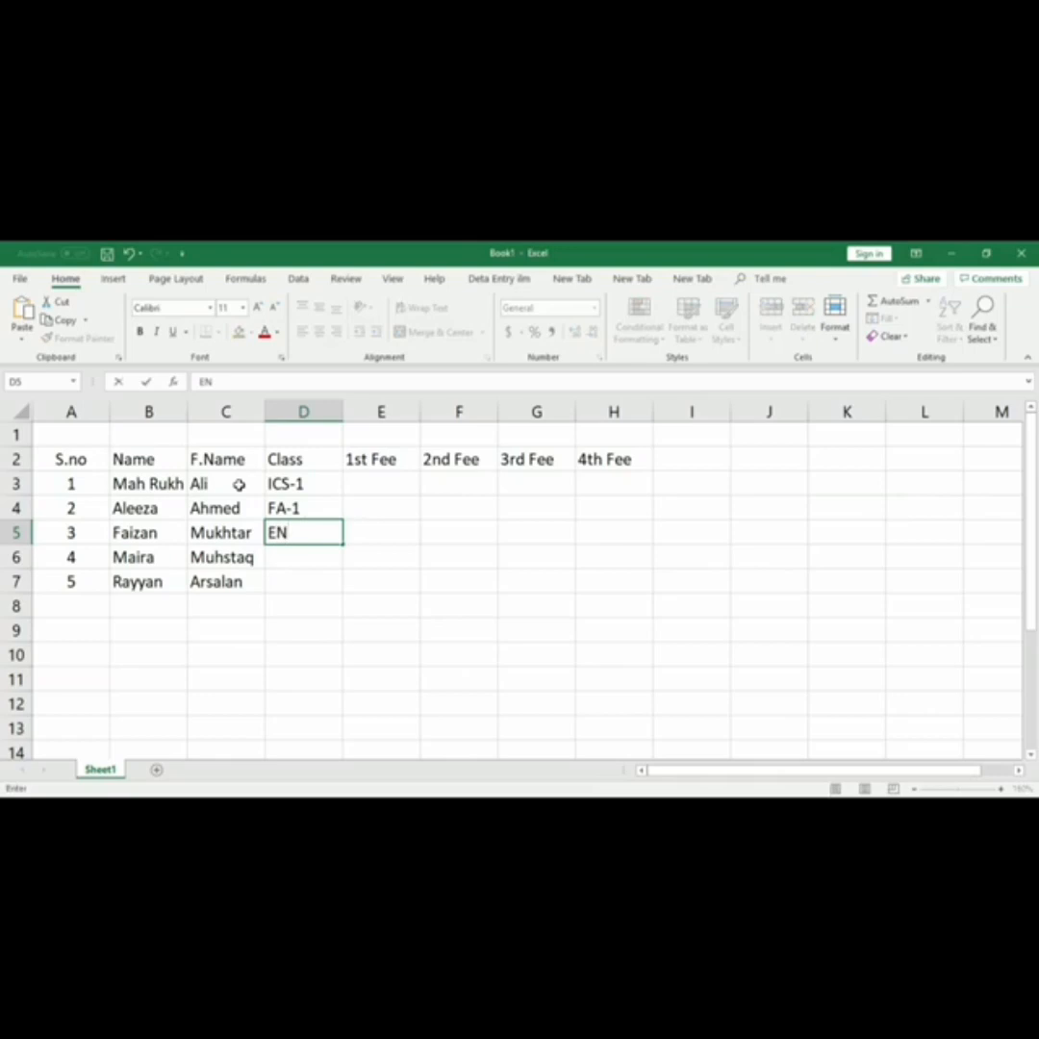
pyautogui.press('BackSpace')
pyautogui.write('ngg-1')
pyautogui.press('Return')
pyautogui.write('Med-')
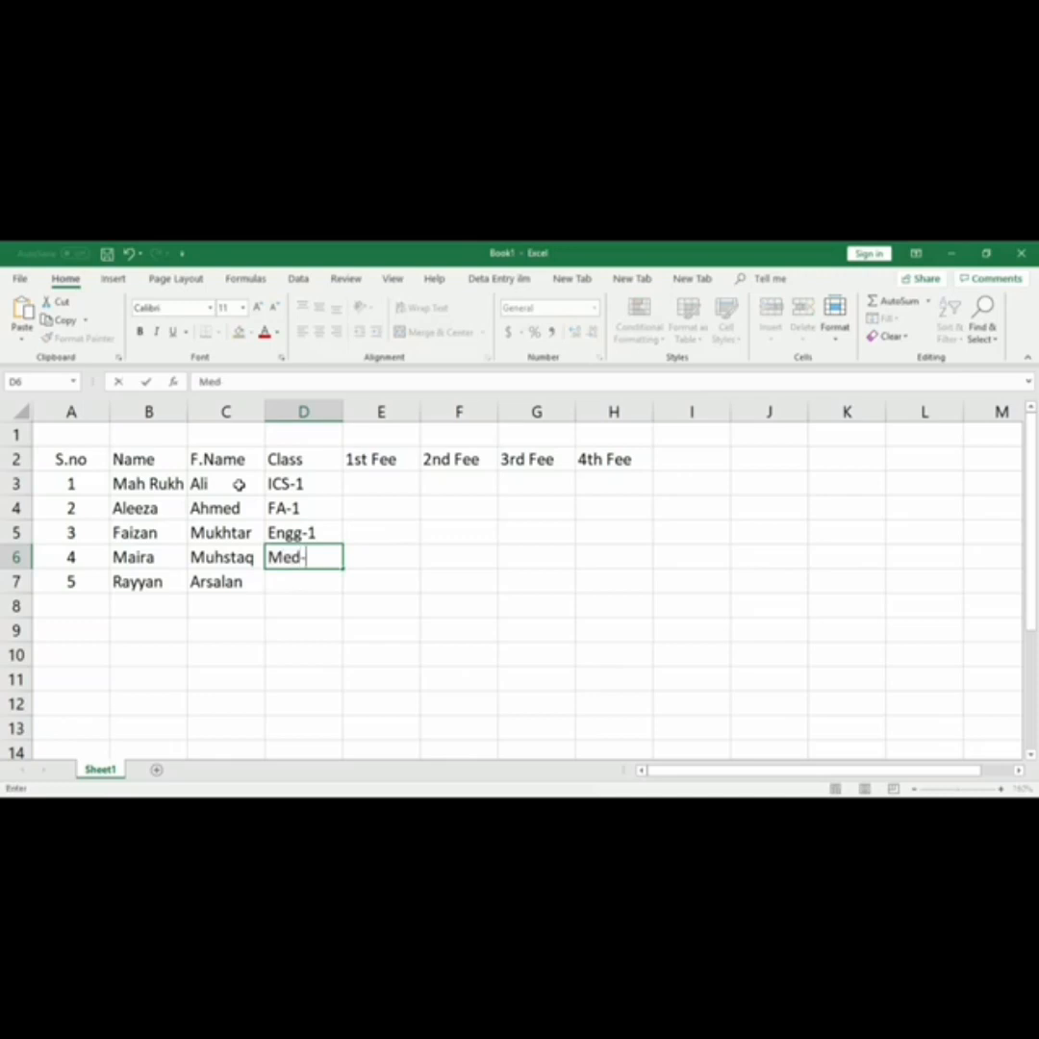
pyautogui.write('1')
pyautogui.press('Return')
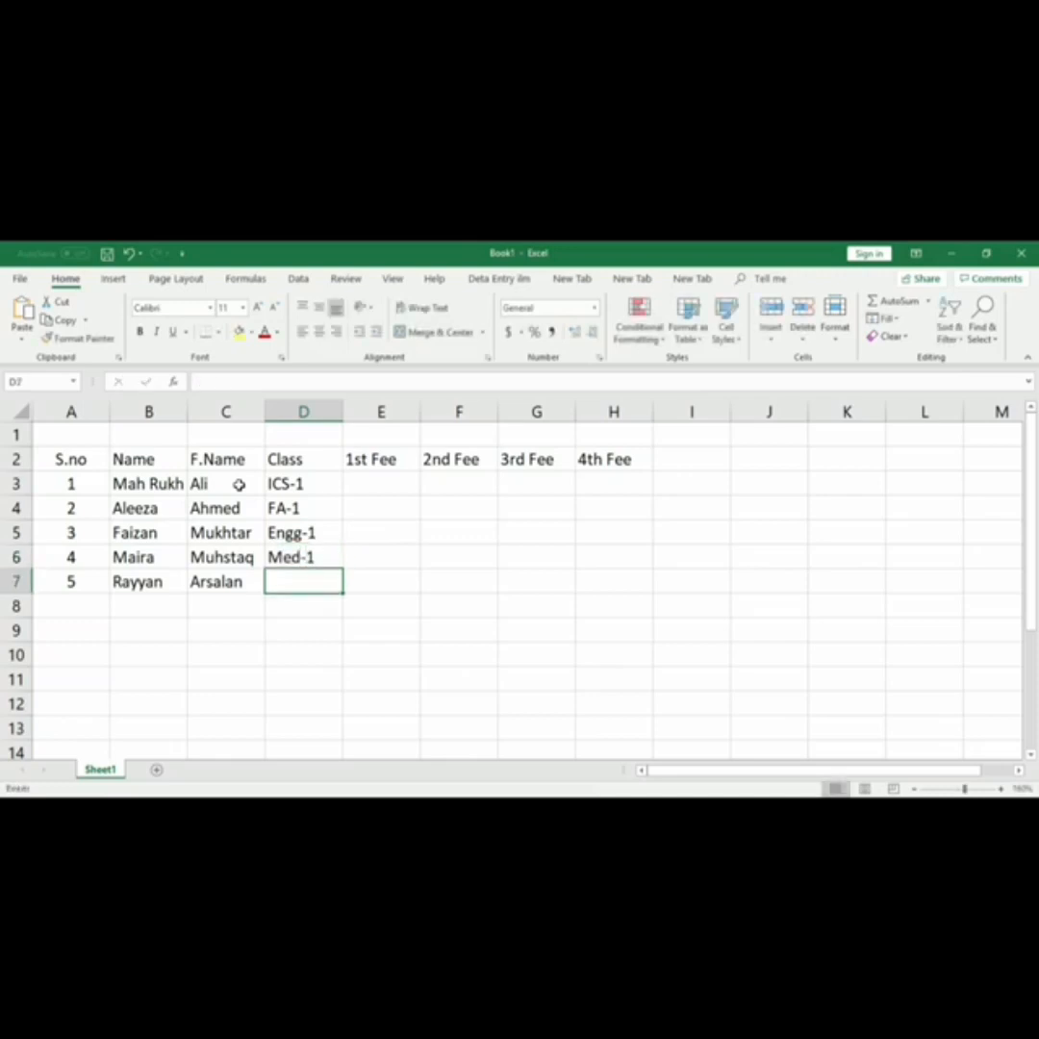
# Enter the class ICom-1, with a capital C, for the fifth student in cell D7
pyautogui.write('I')
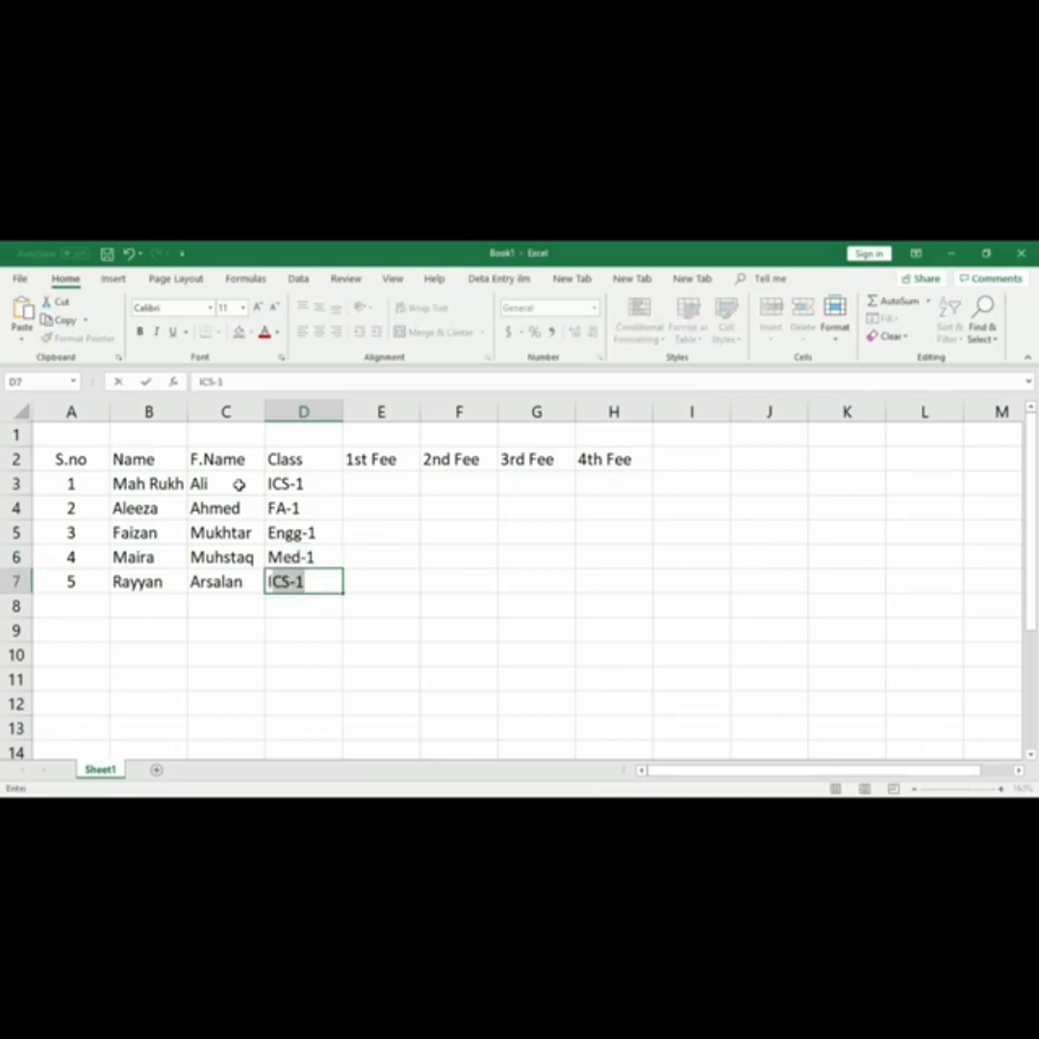
pyautogui.press('BackSpace')
pyautogui.write('Com-1')
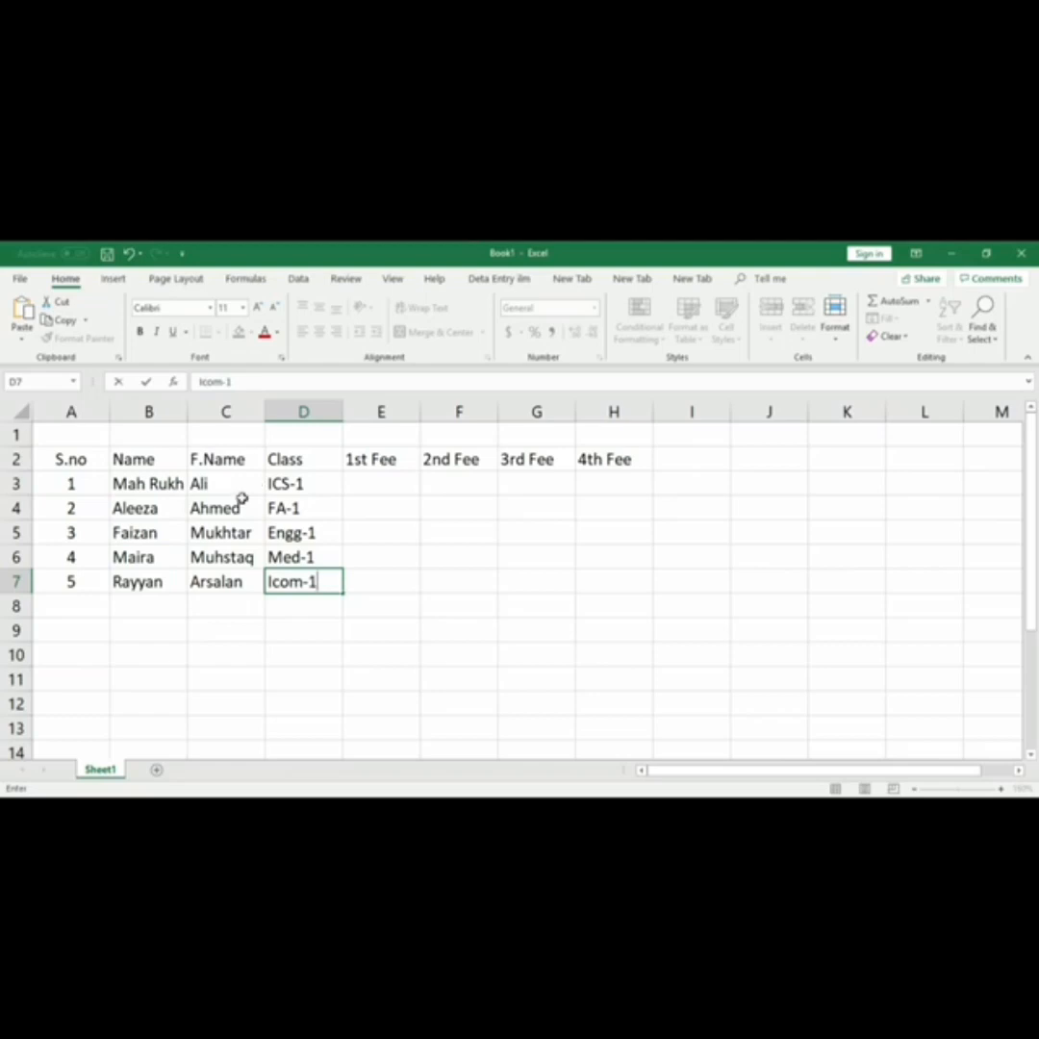
pyautogui.click(311, 626)
pyautogui.doubleClick(283, 582)
pyautogui.press('Delete')
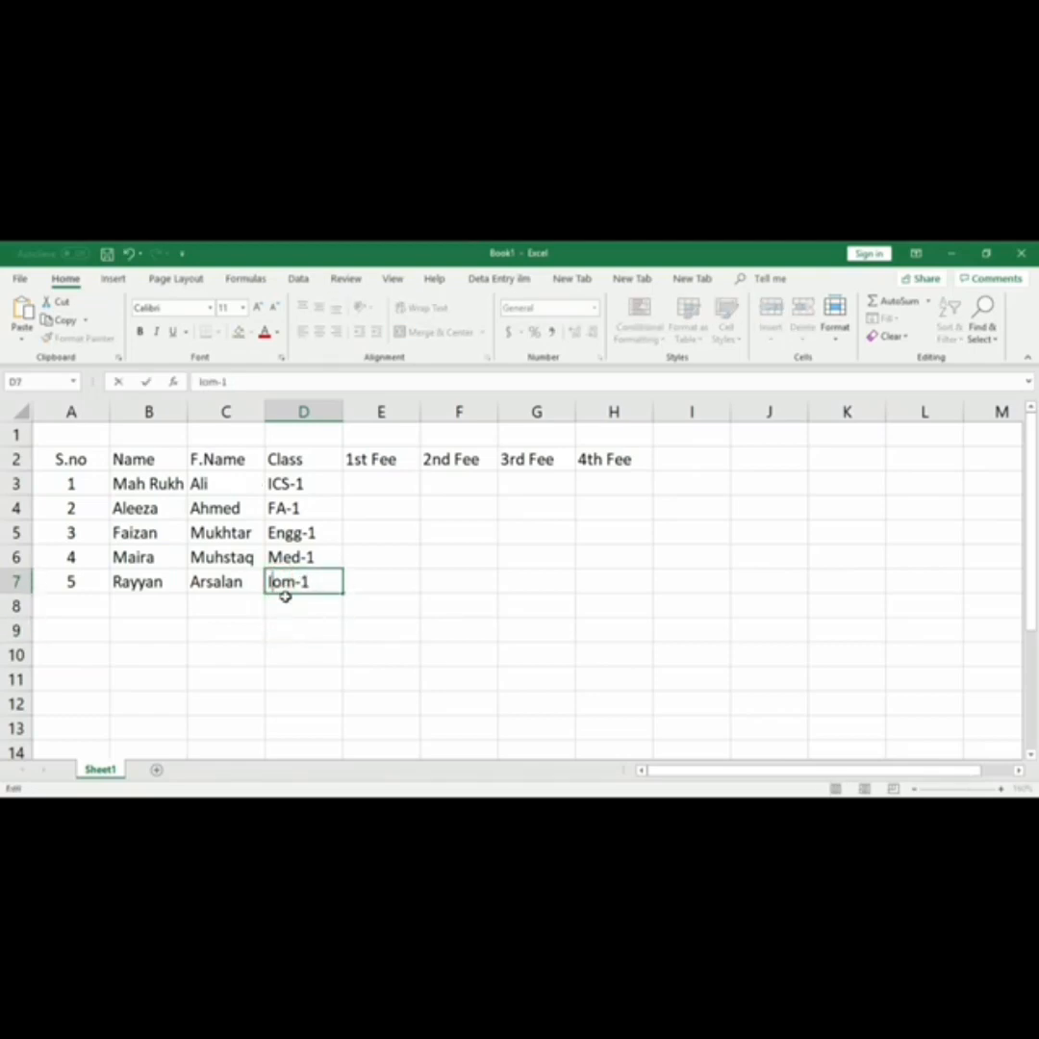
pyautogui.write('C')
pyautogui.click(298, 624)
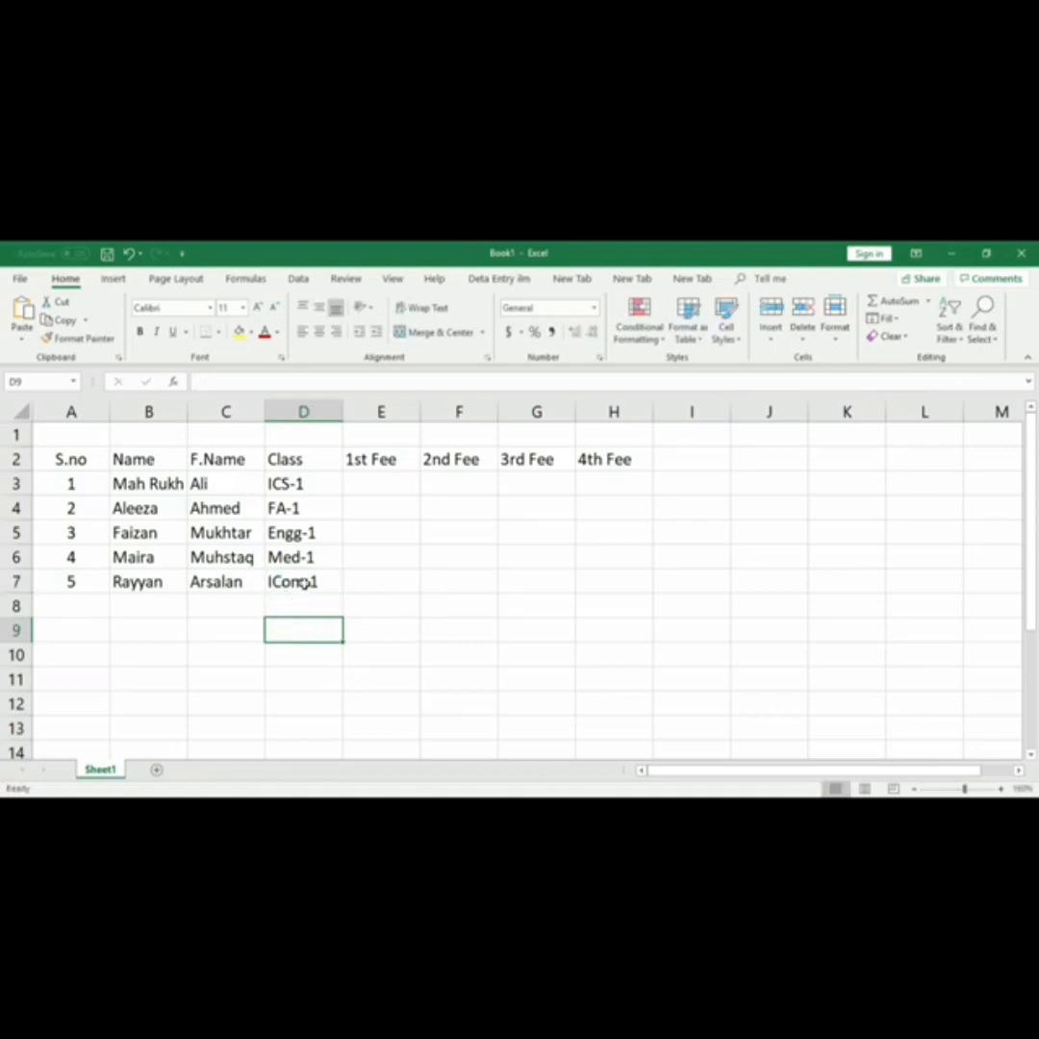
pyautogui.click(296, 582)
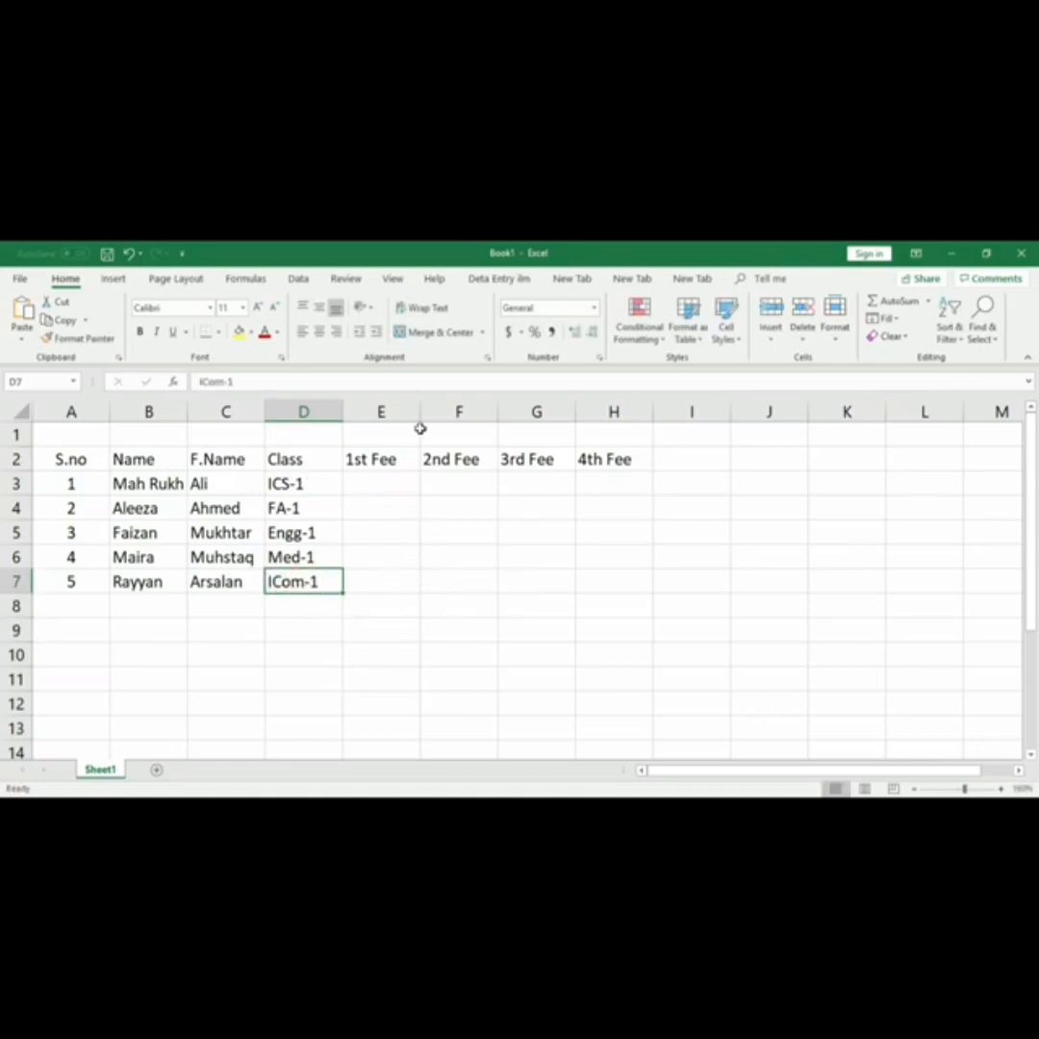
# Fit column E's width to its contents and add the month labels Jan, Feb, March and April in cells E1 to H1
pyautogui.doubleClick(420, 410)
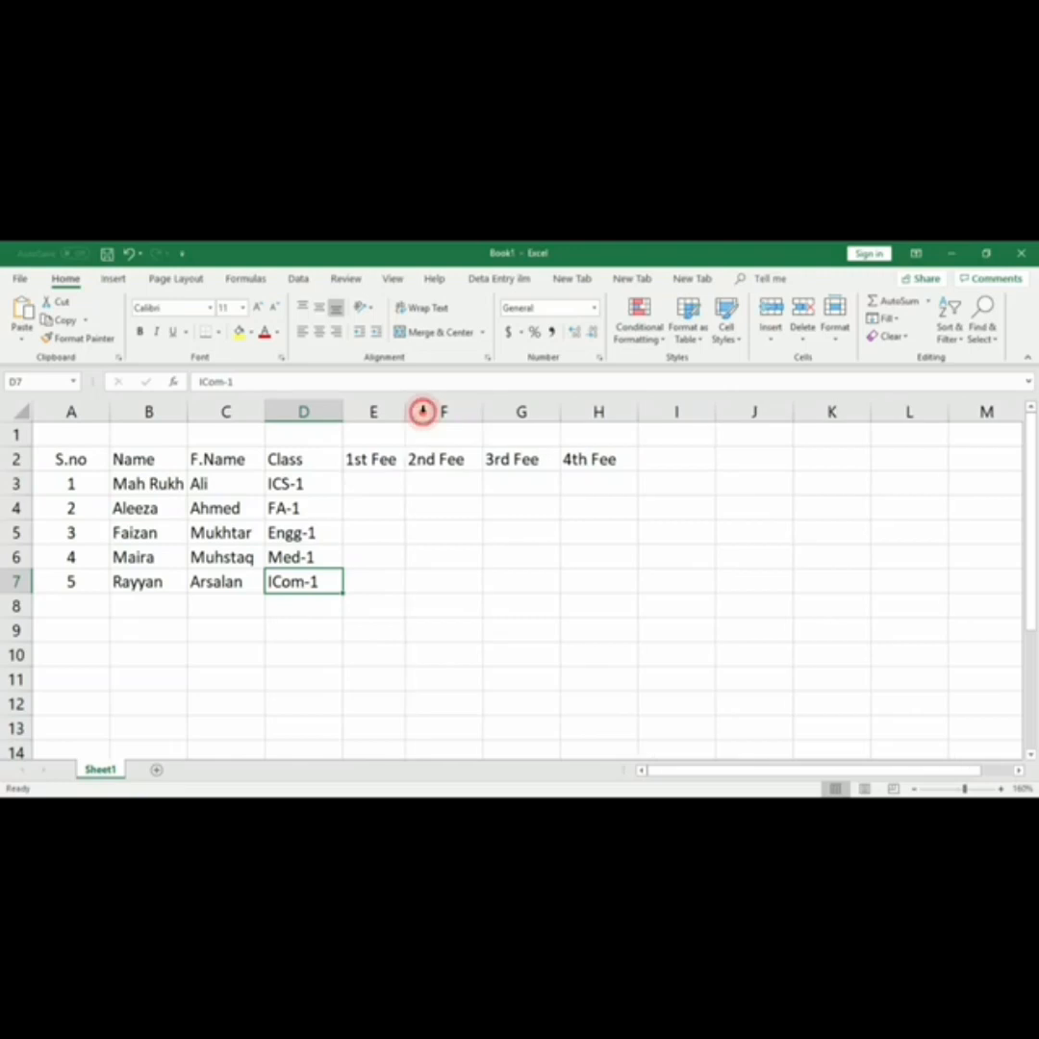
pyautogui.click(376, 431)
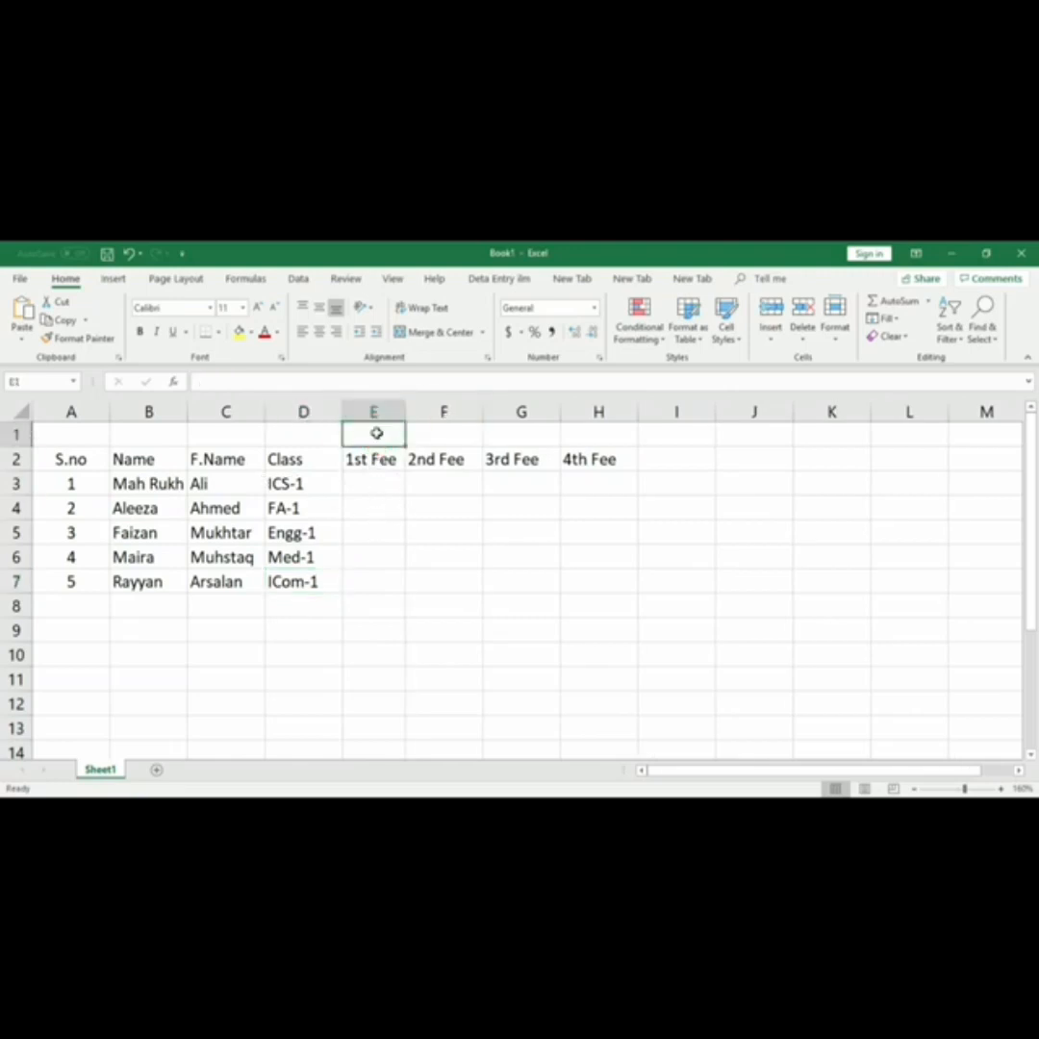
pyautogui.write('Jan')
pyautogui.press('Tab')
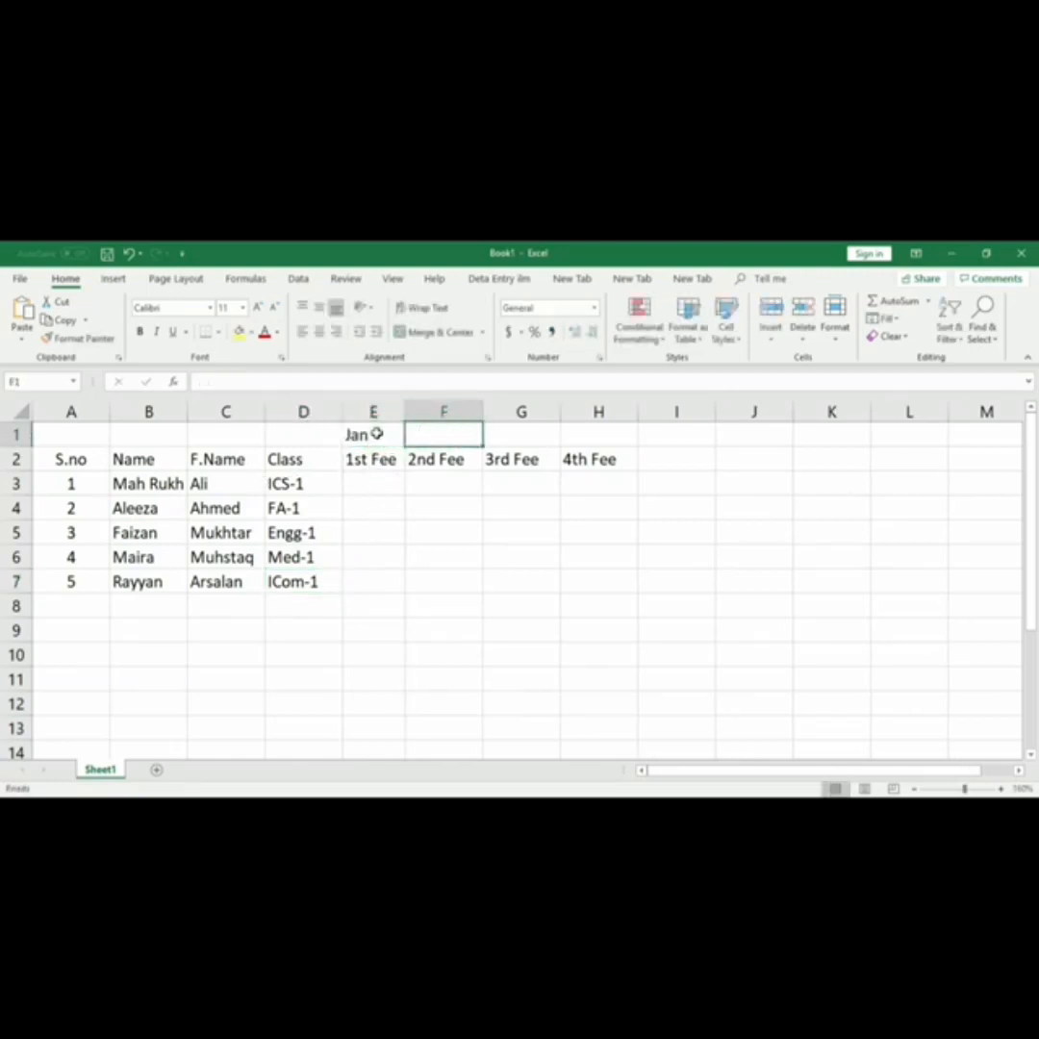
pyautogui.write('Feb')
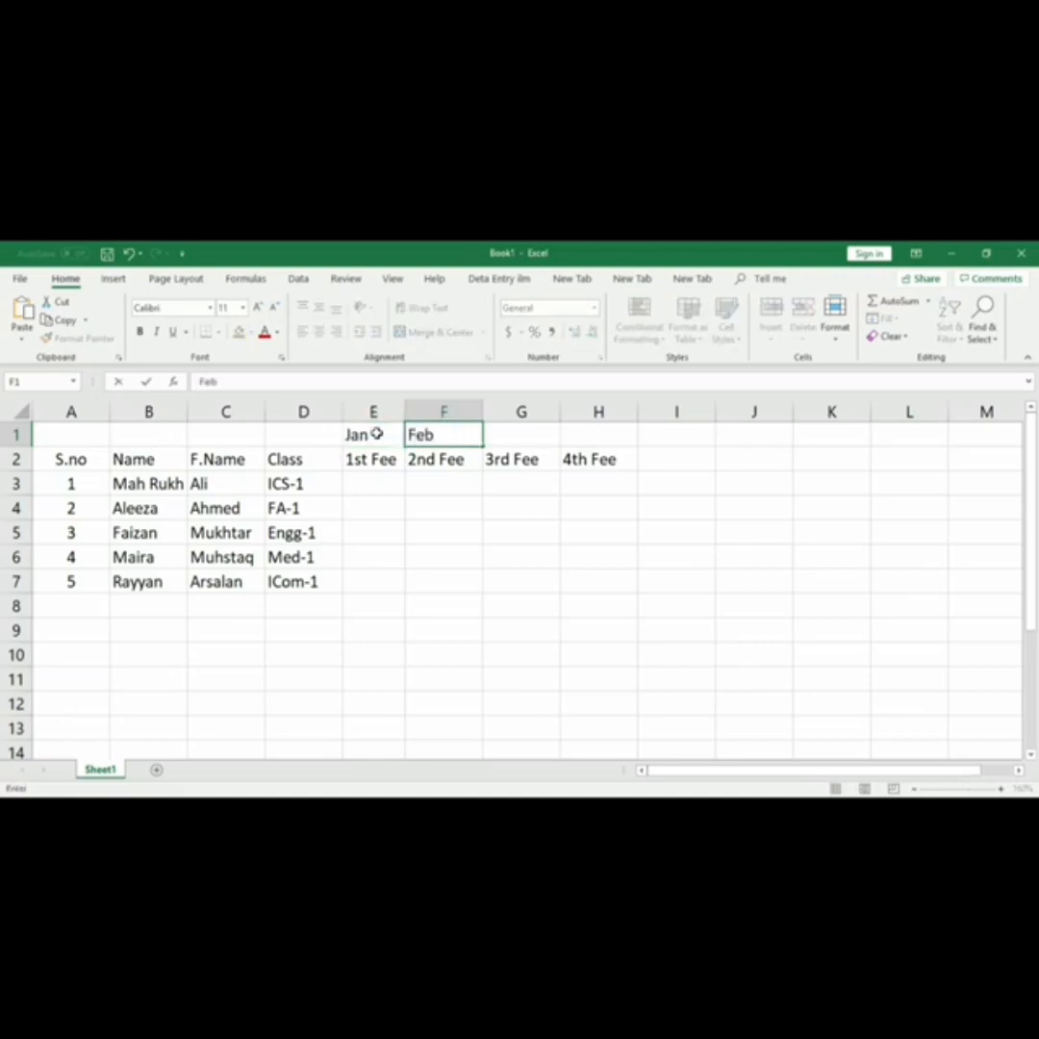
pyautogui.press('Tab')
pyautogui.write('March')
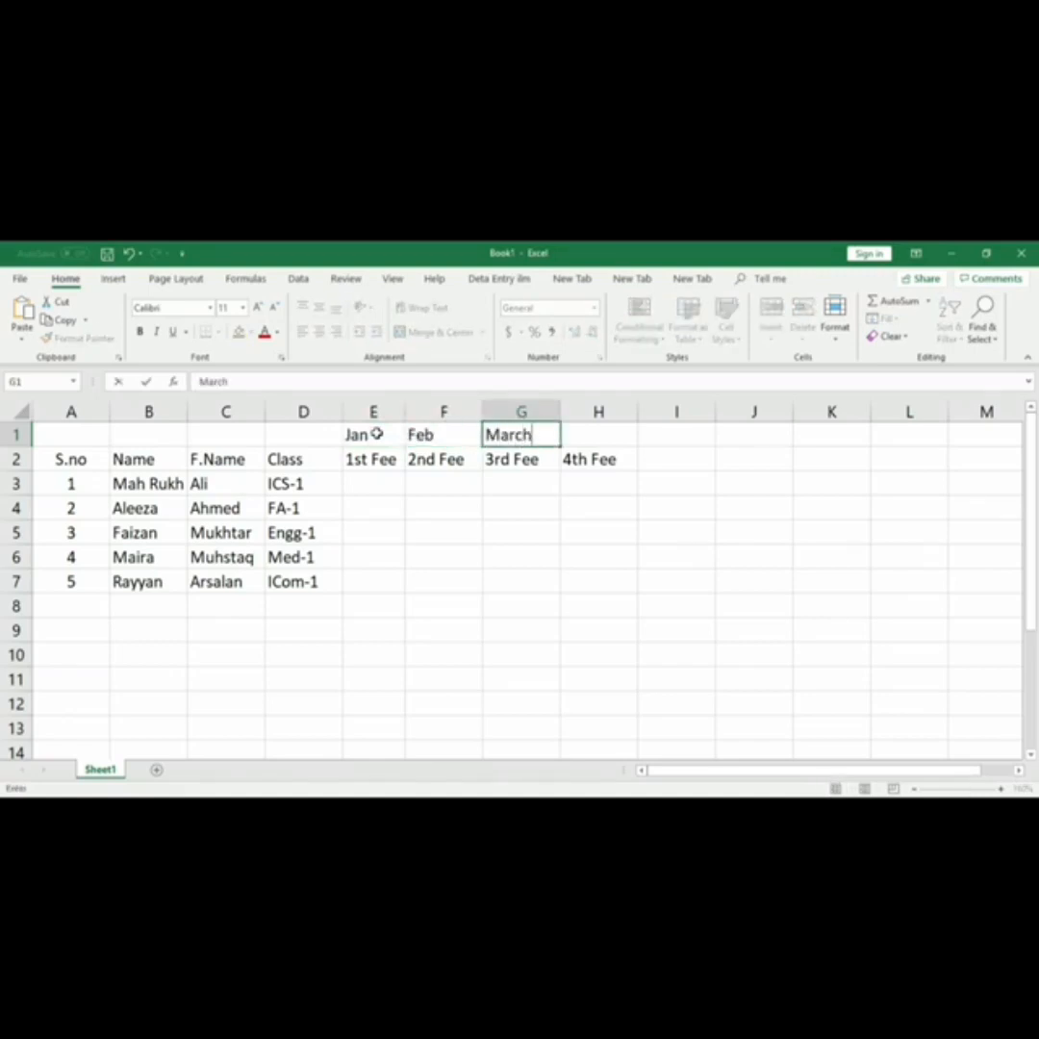
pyautogui.press('Tab')
pyautogui.write('April')
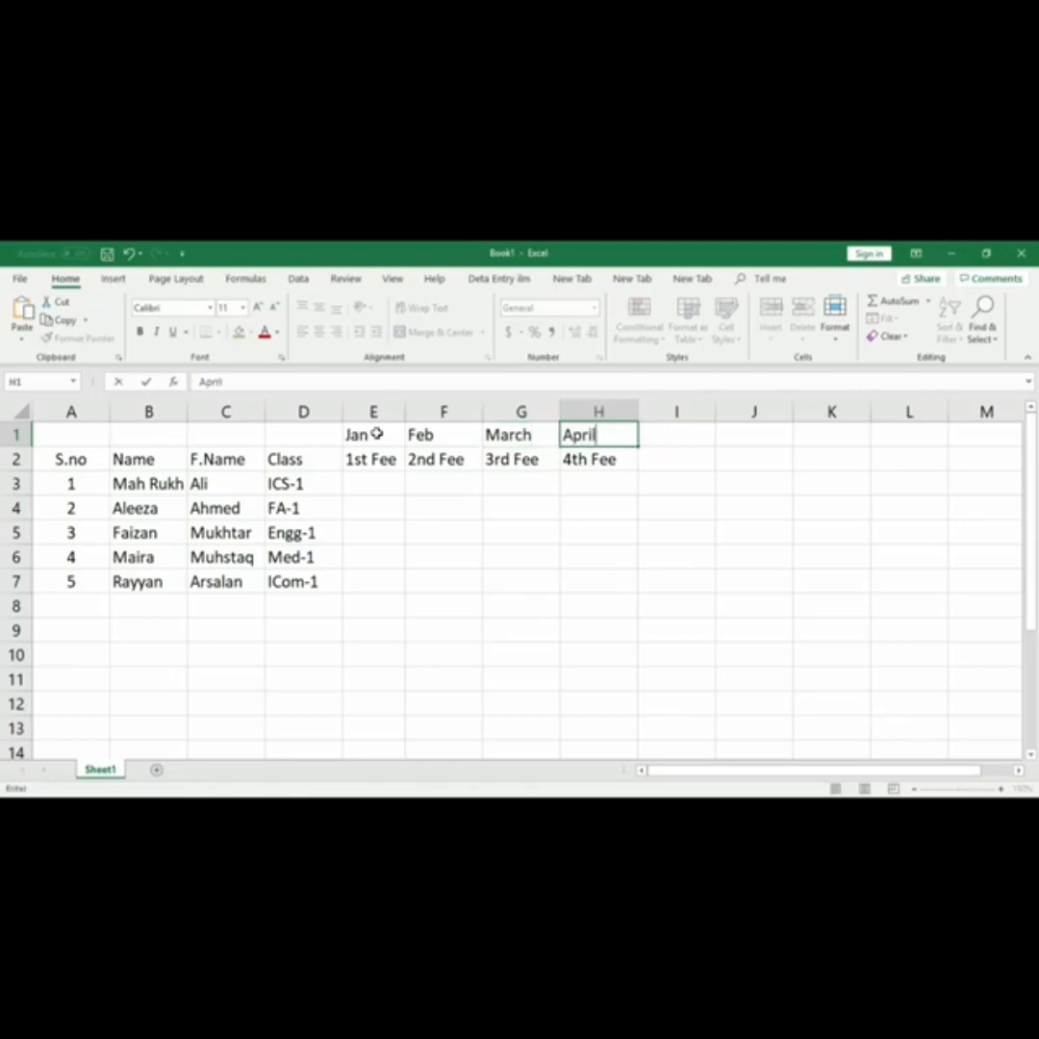
pyautogui.click(426, 552)
# Center the month labels in cells E1 to H1 horizontally
pyautogui.moveTo(375, 433); pyautogui.dragTo(580, 430)
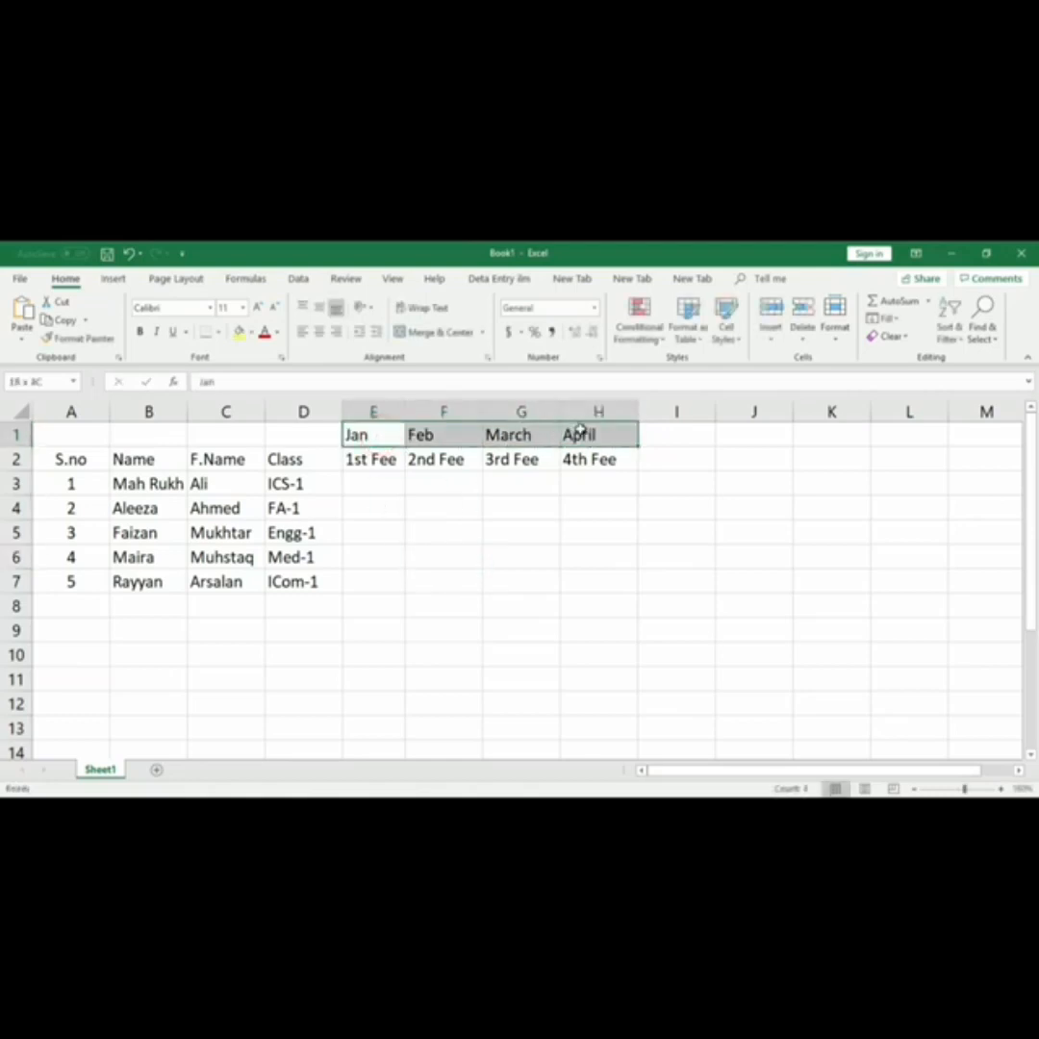
pyautogui.click(318, 331)
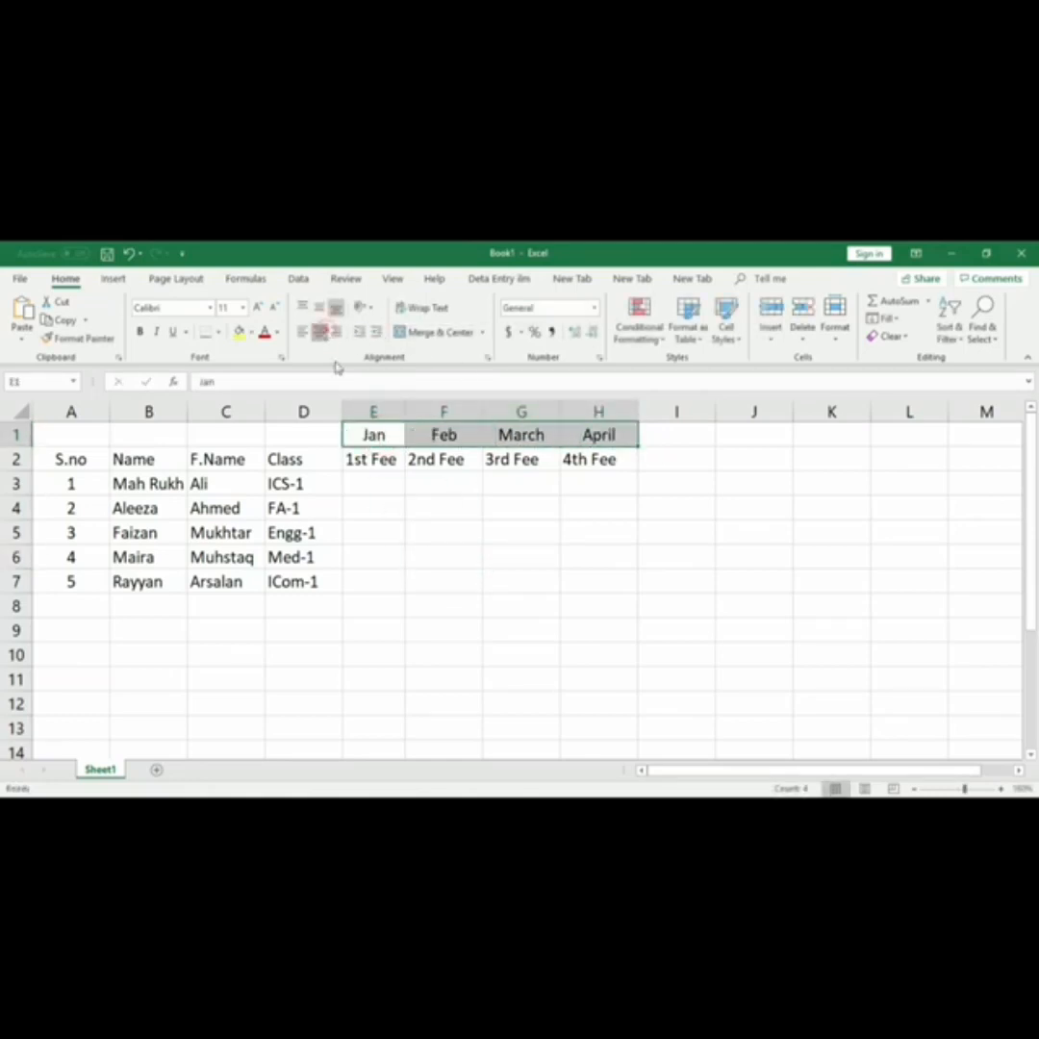
# Enter the first student's fees 1000, 2000, 3000 and 2500 in cells E3 to H3
pyautogui.click(383, 483)
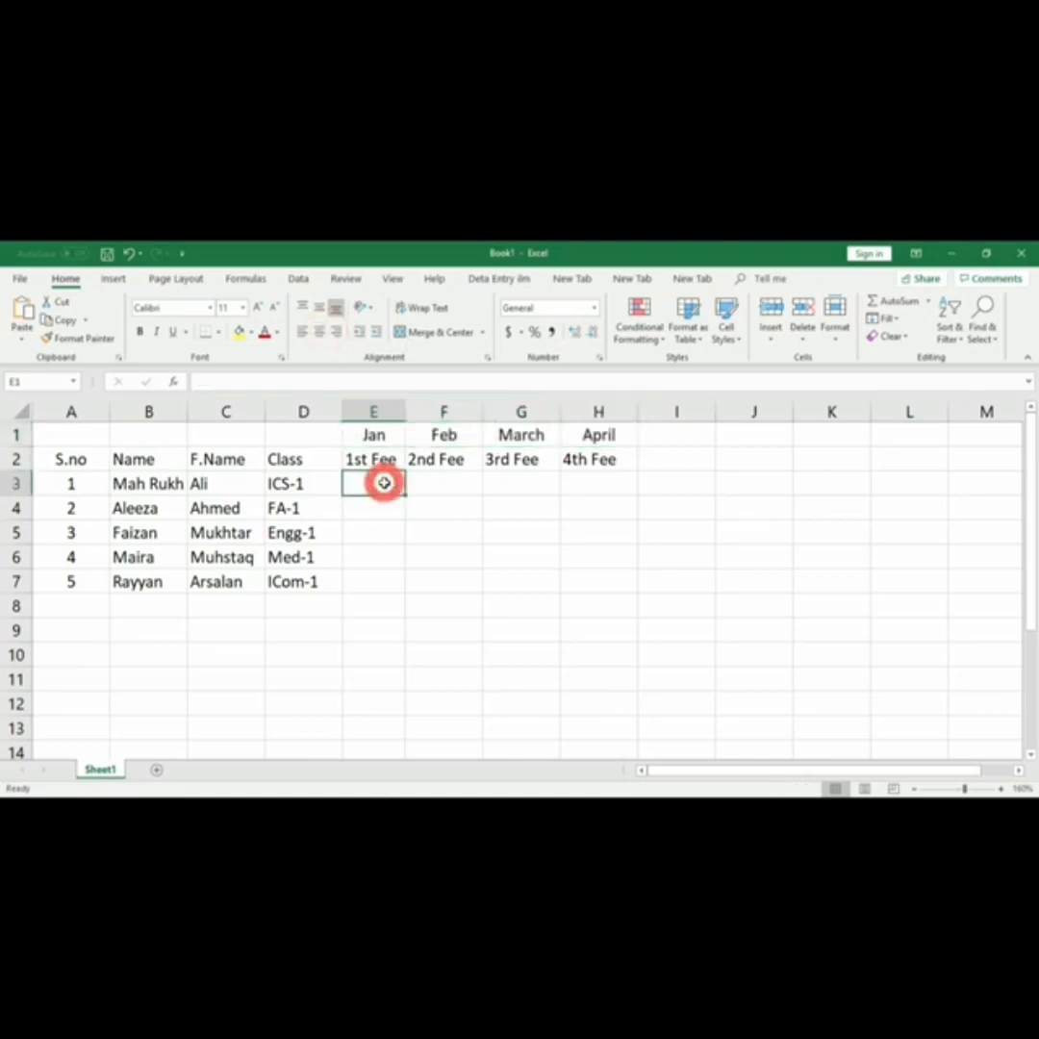
pyautogui.write('1000')
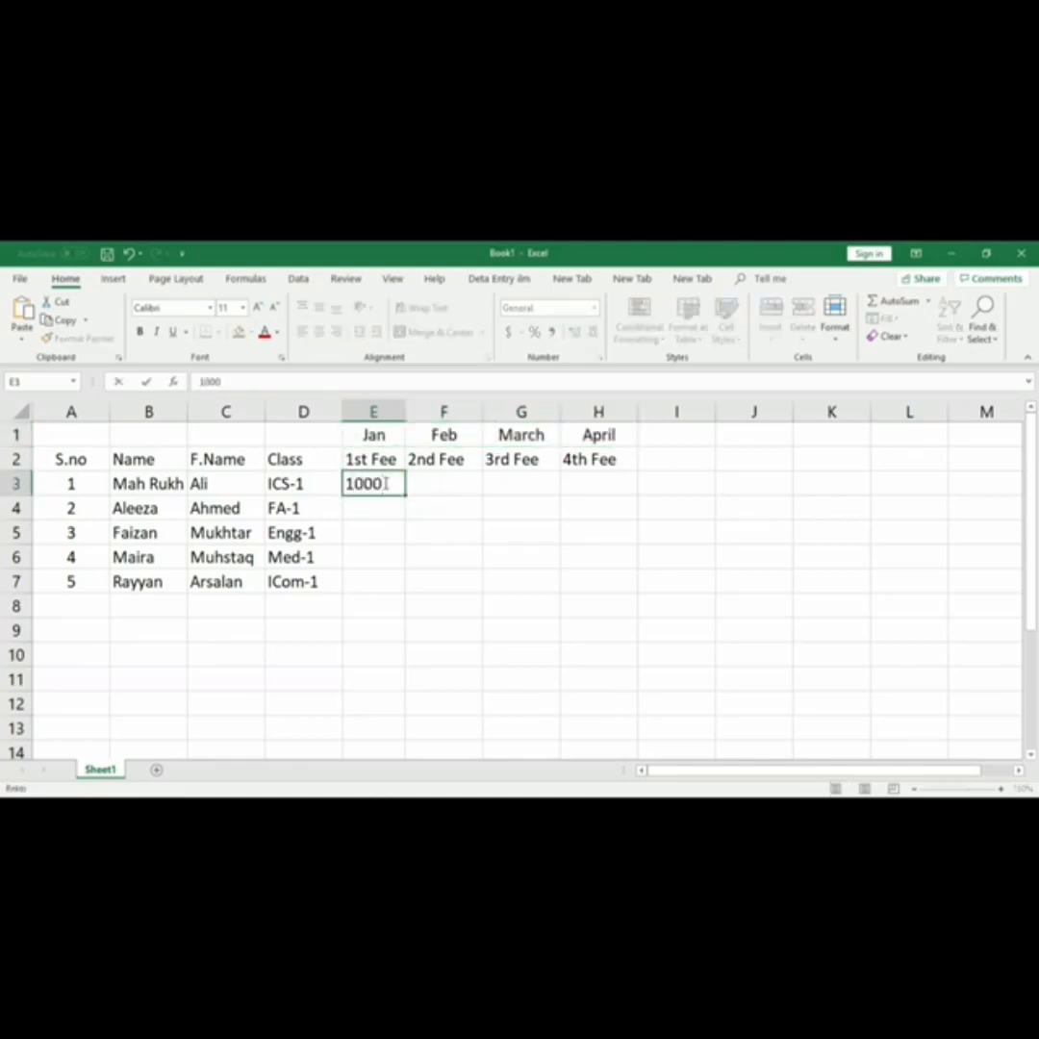
pyautogui.press('Tab')
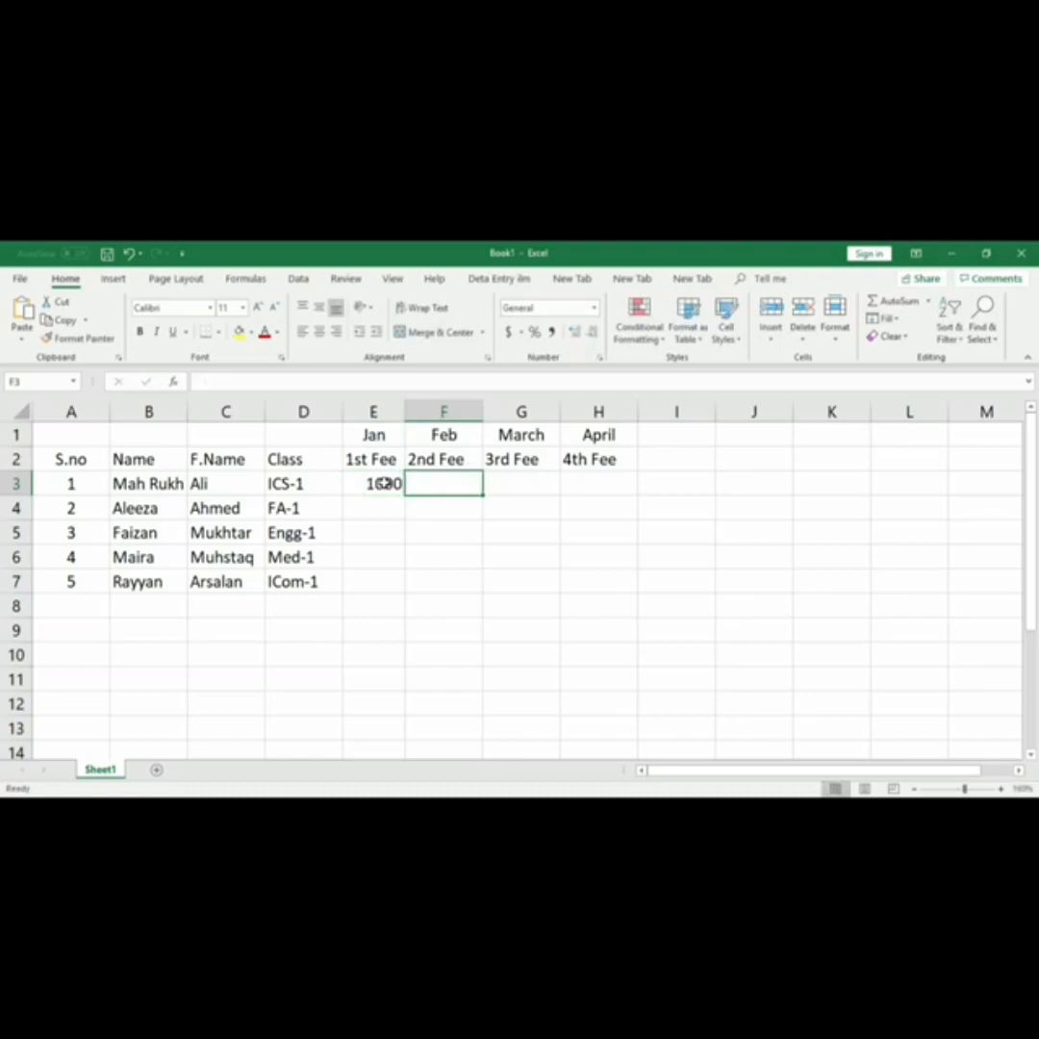
pyautogui.write('2000')
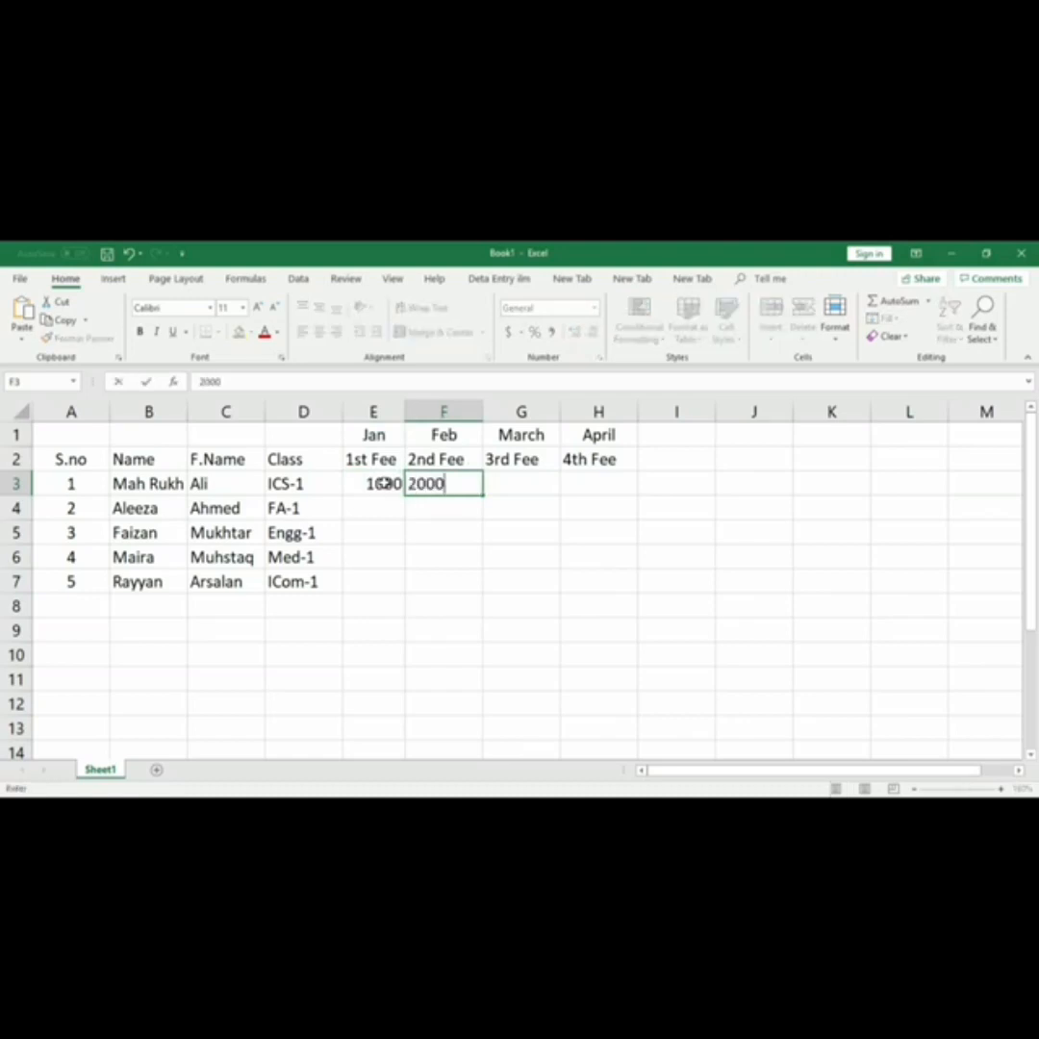
pyautogui.press('Tab')
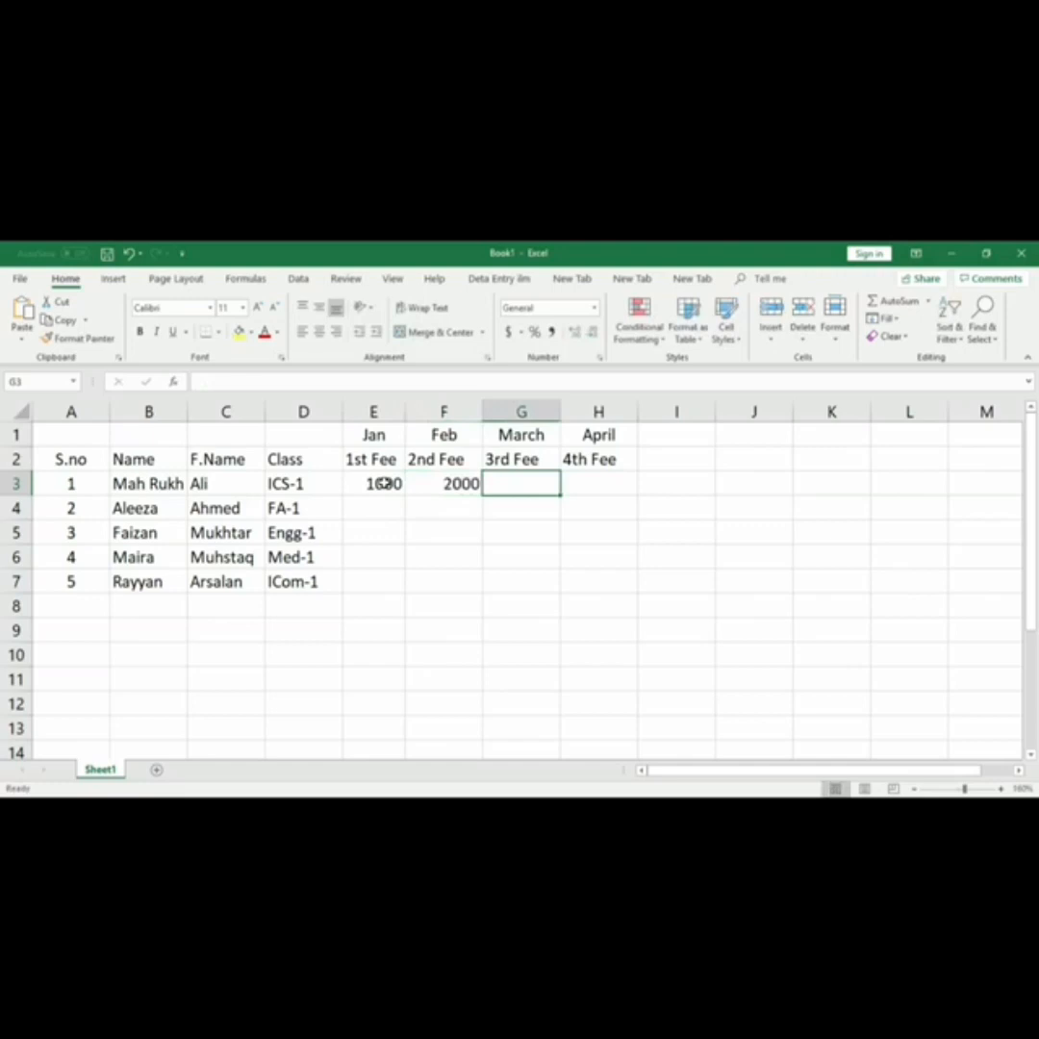
pyautogui.write('3000')
pyautogui.press('Tab')
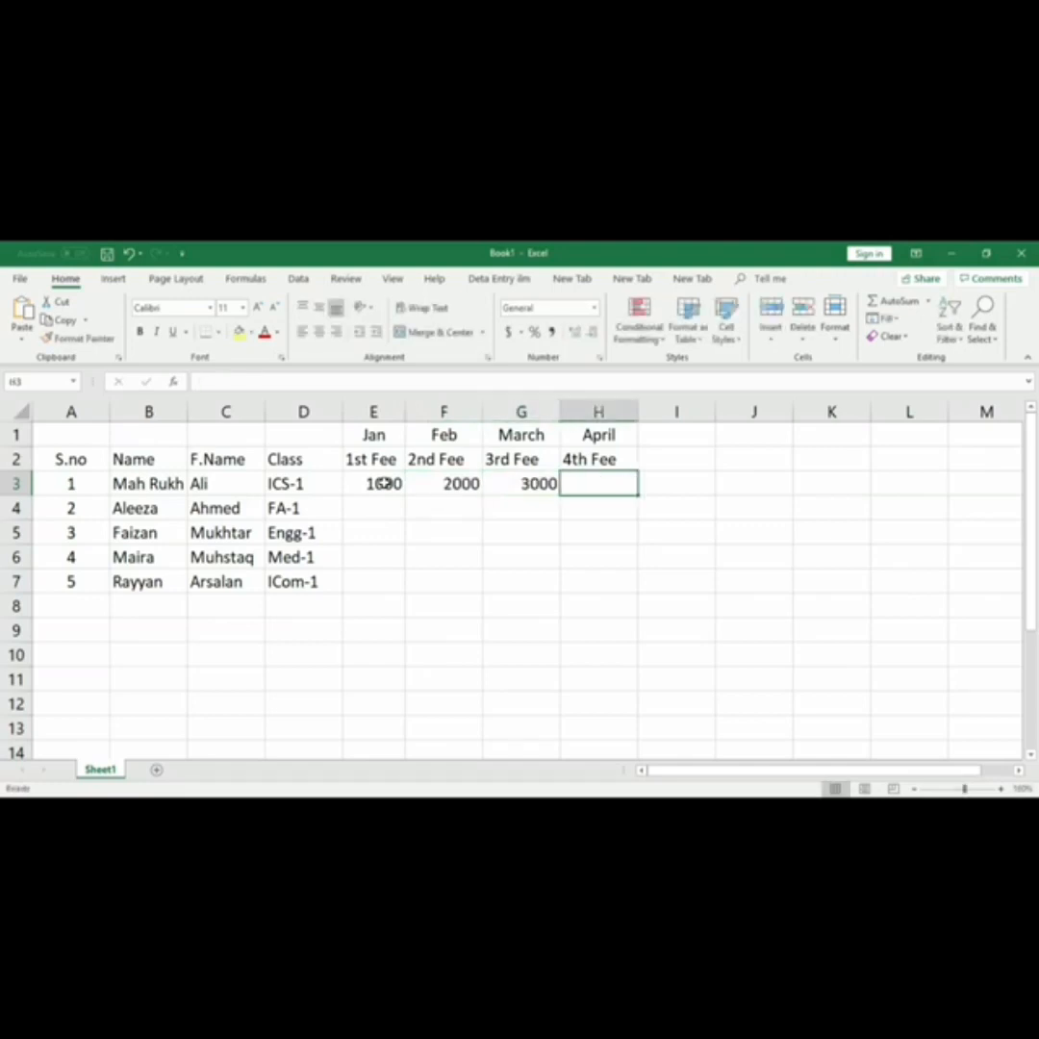
pyautogui.write('2500')
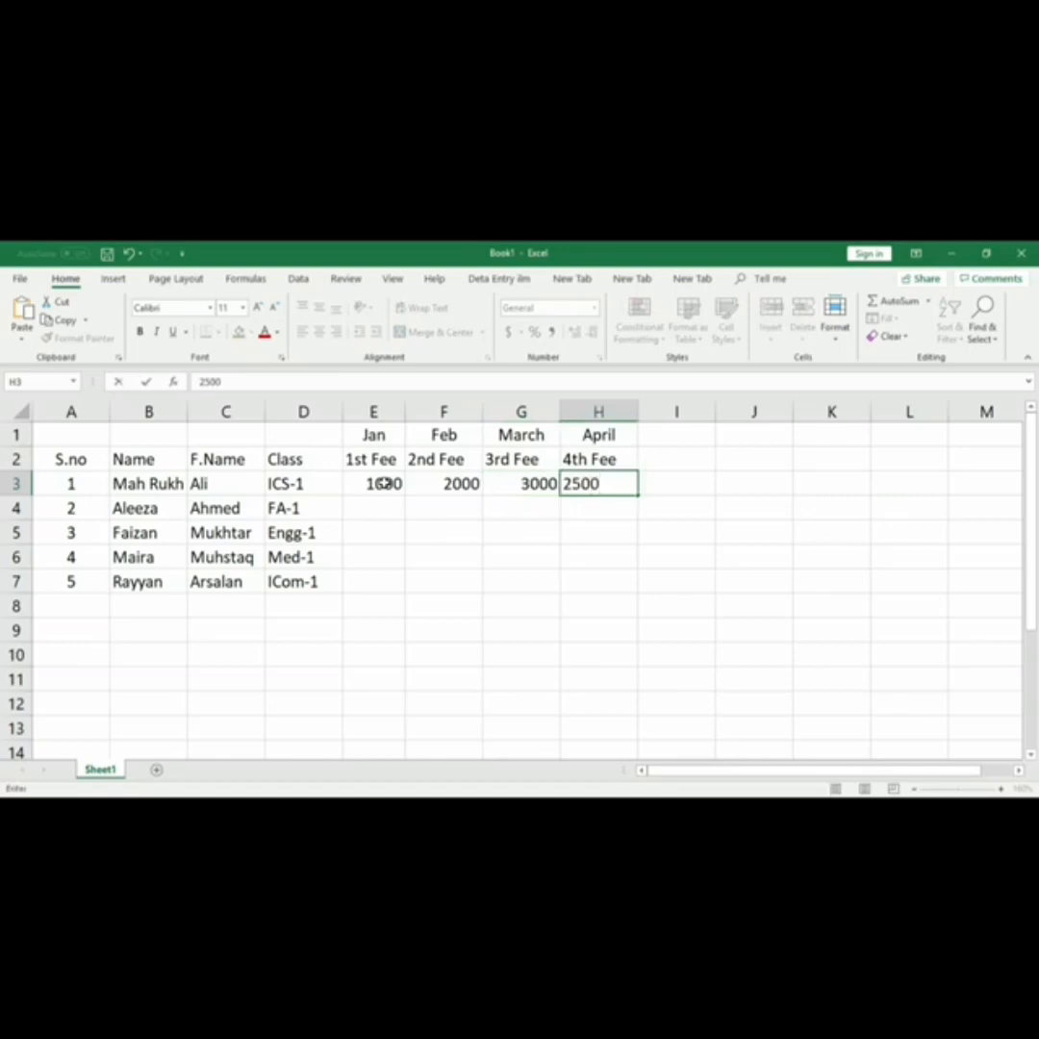
pyautogui.press('Return')
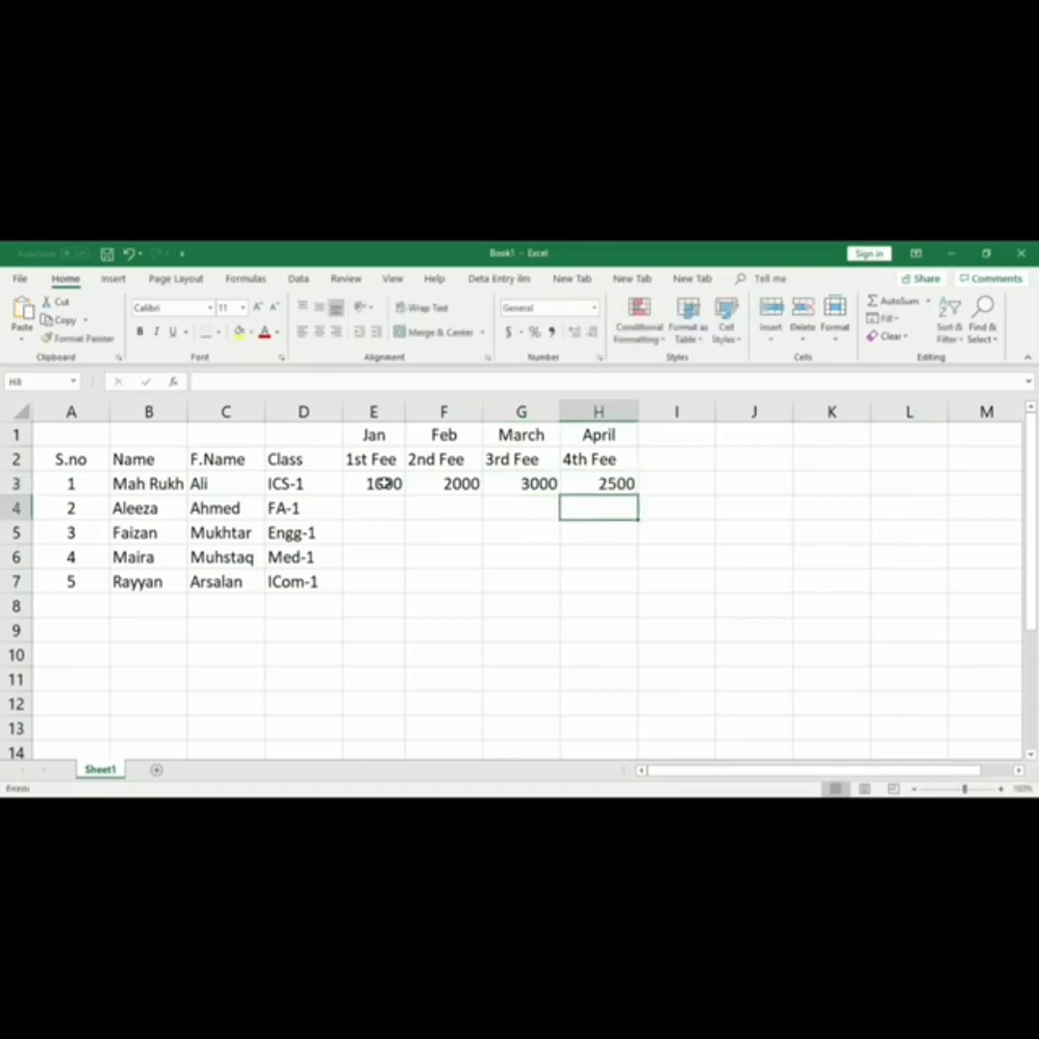
# Enter the second student's fees 1500, 500, 4500 and 1000 in cells E4 to H4
pyautogui.press('Left')
pyautogui.press('Left')
pyautogui.press('Left')
pyautogui.write('1500')
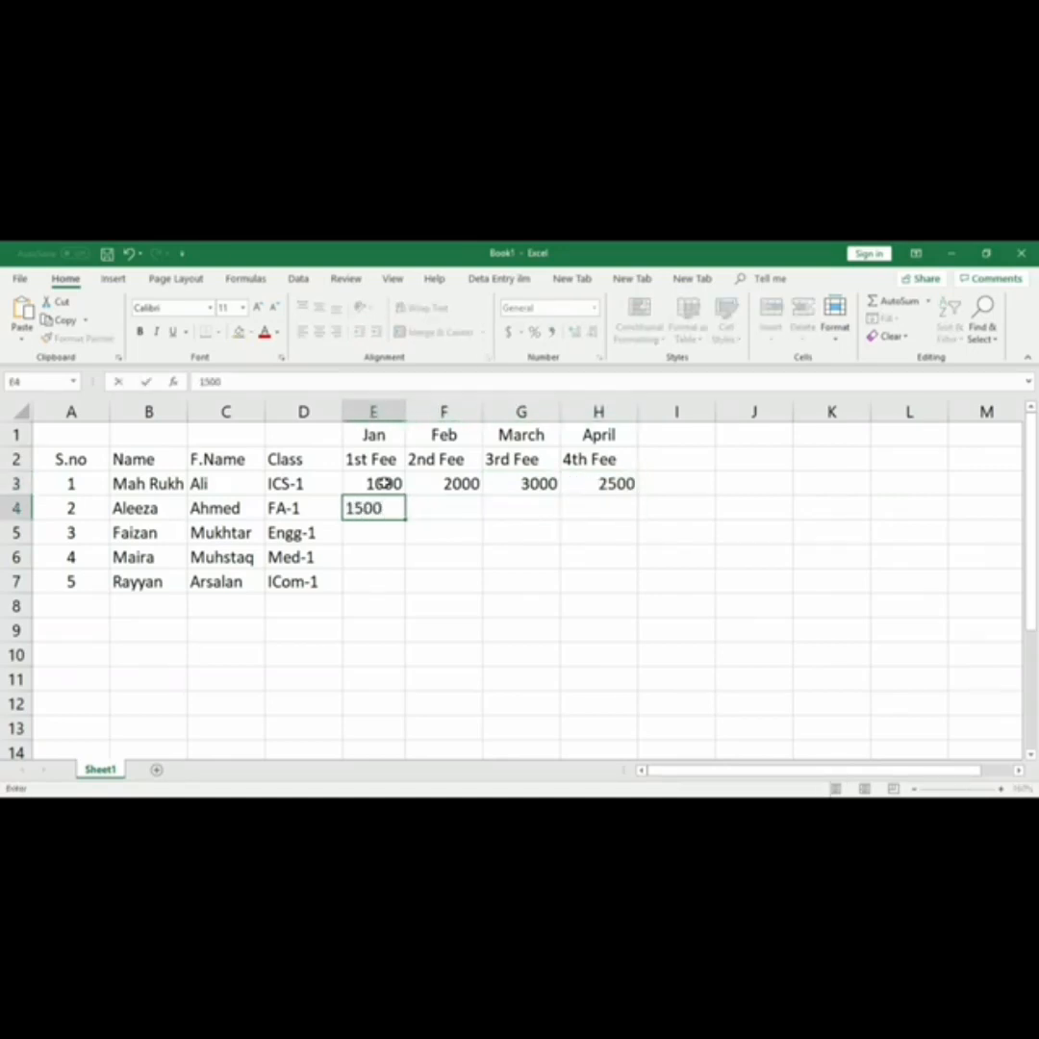
pyautogui.press('Tab')
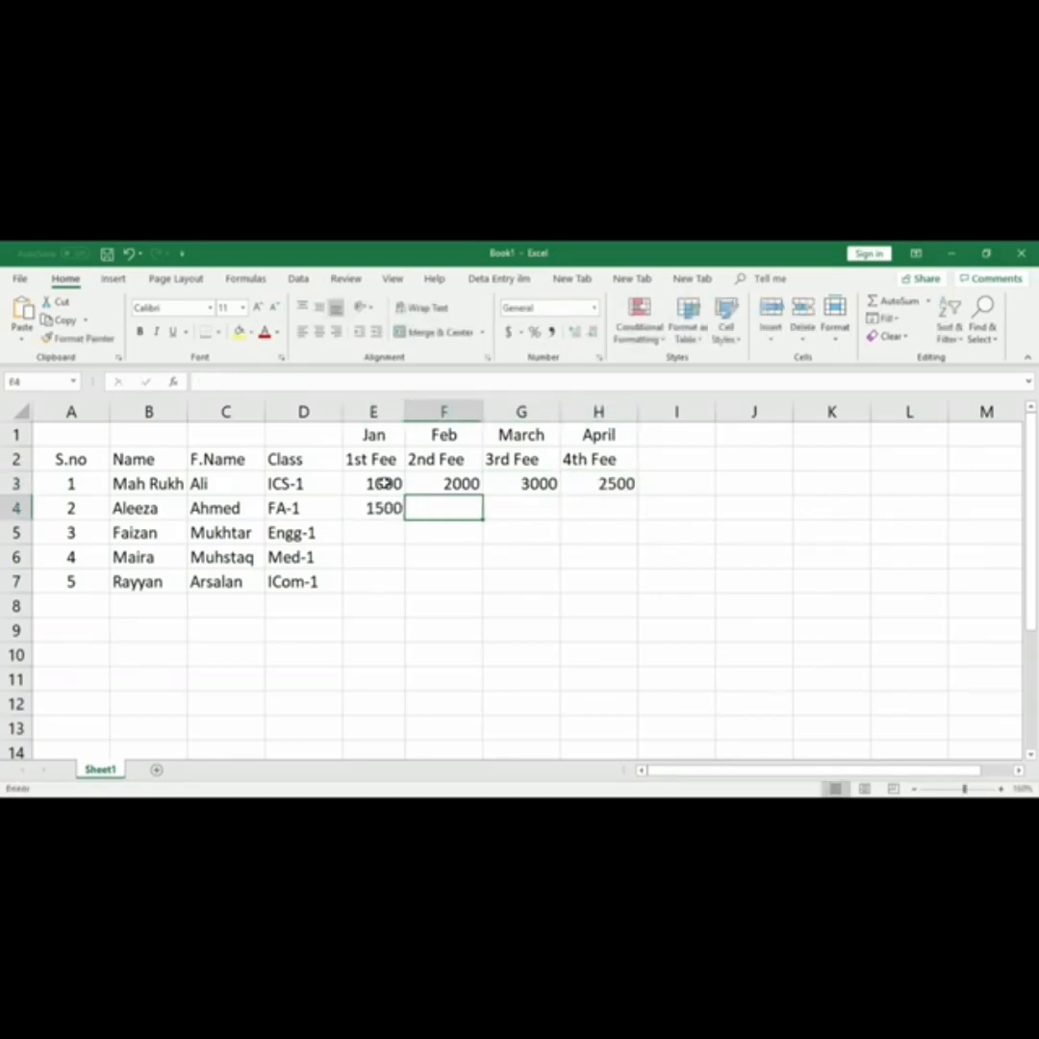
pyautogui.write('500')
pyautogui.press('Tab')
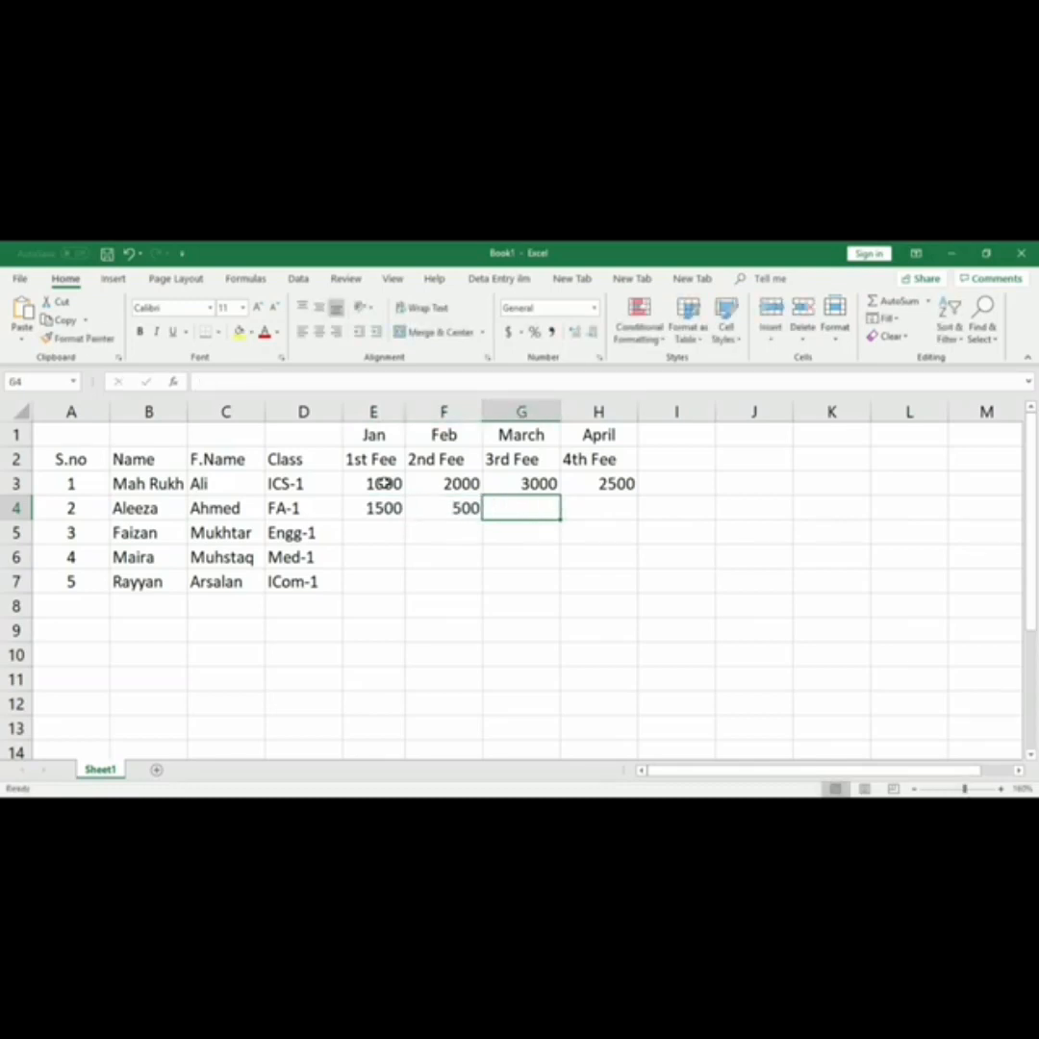
pyautogui.write('4500')
pyautogui.press('Tab')
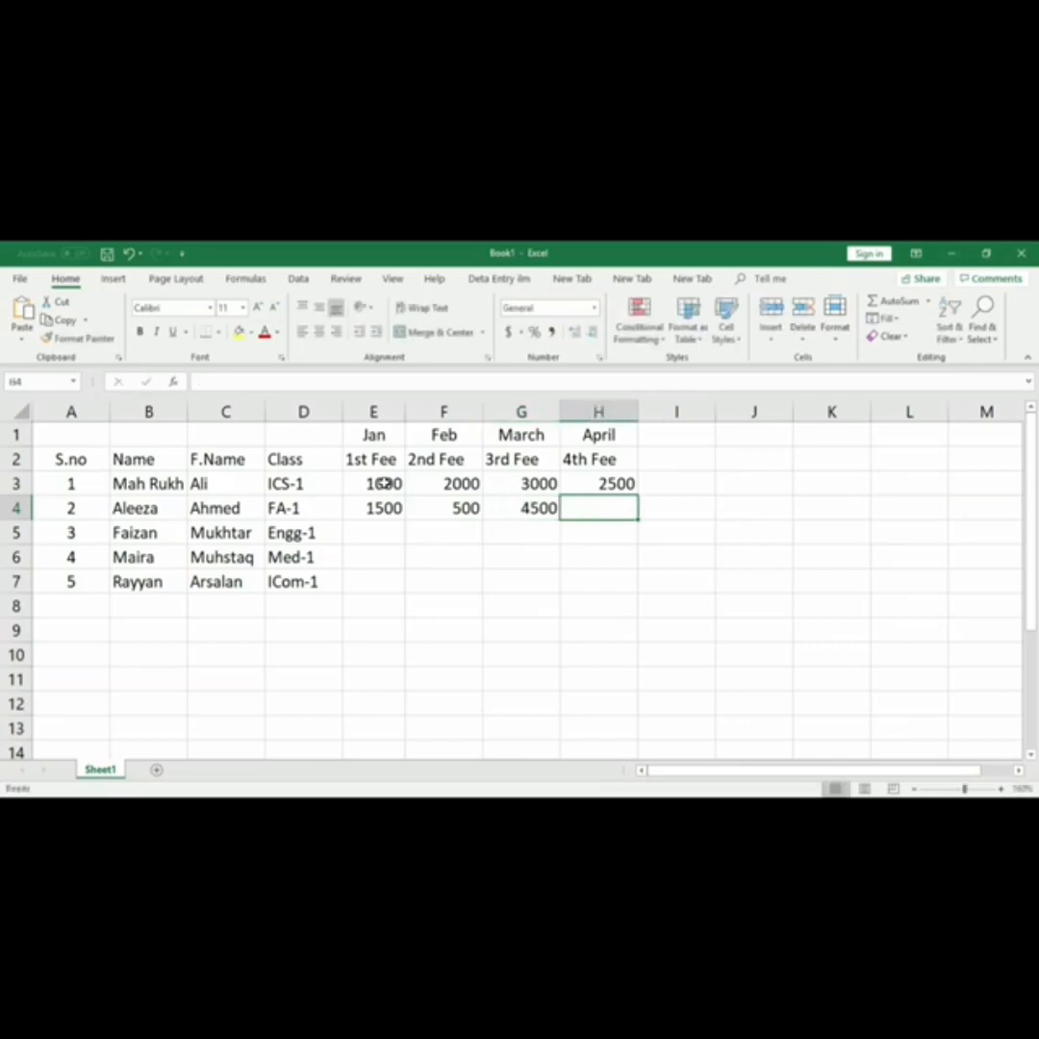
pyautogui.write('1000')
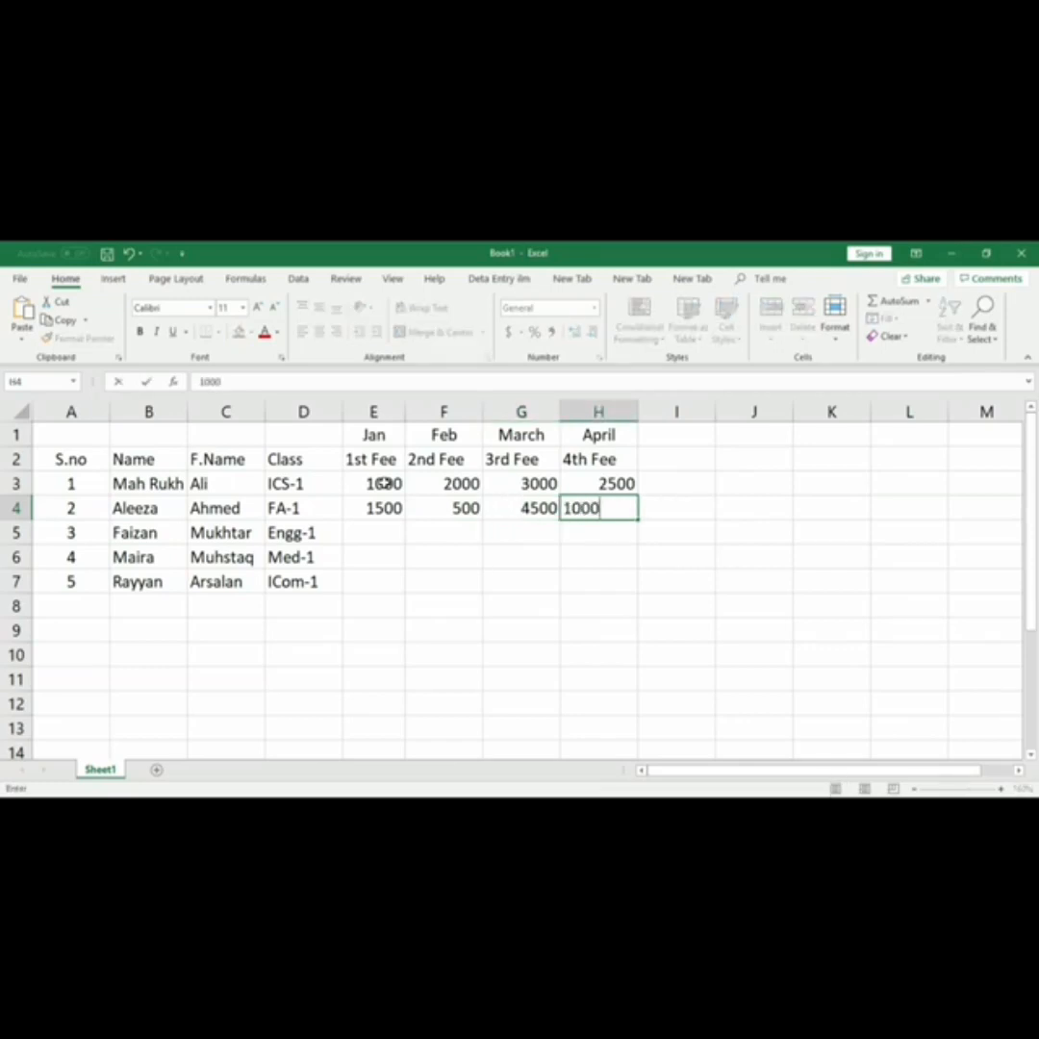
pyautogui.press('Return')
# Enter the third student's fees 7000, 2000, 8000 and 500 in cells E5 to H5
pyautogui.press('Left')
pyautogui.press('Left')
pyautogui.press('Left')
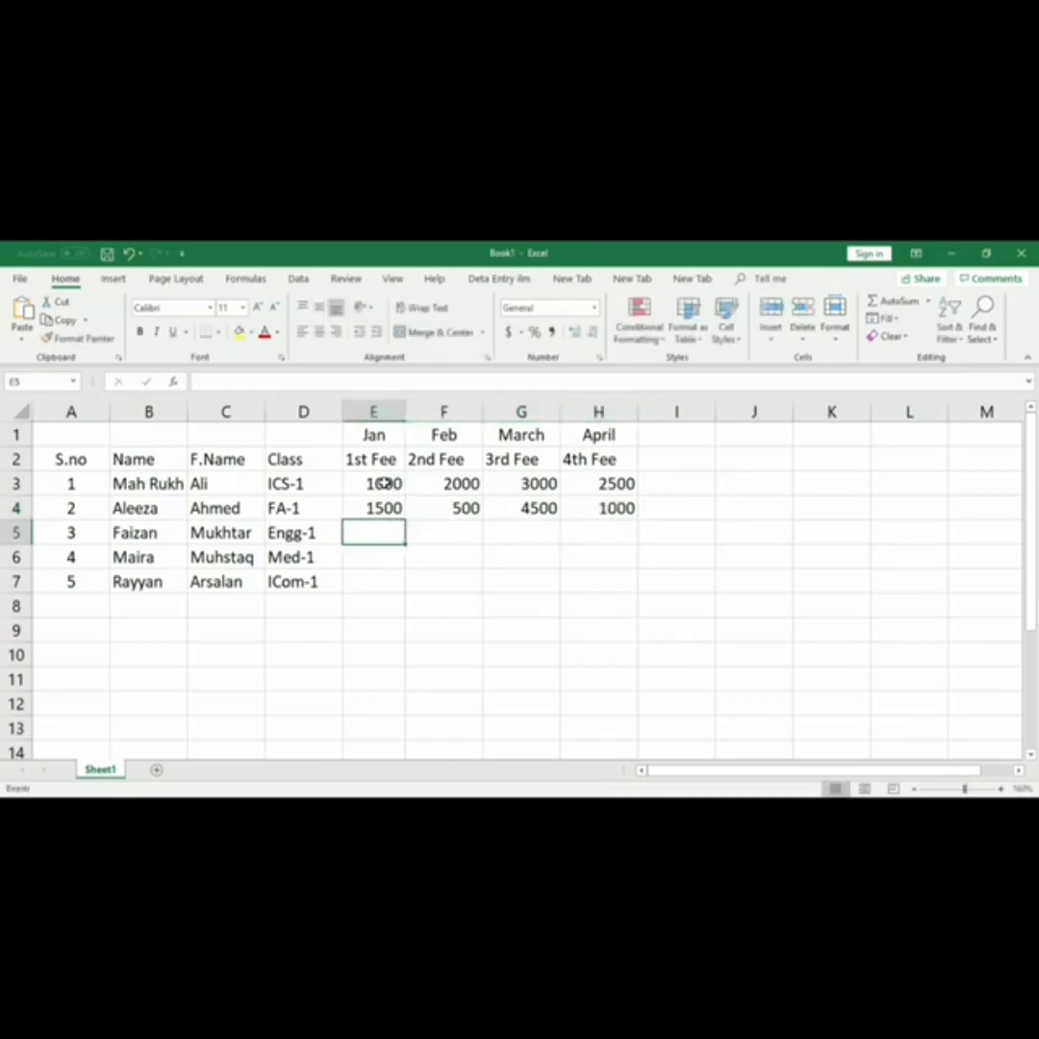
pyautogui.write('7000')
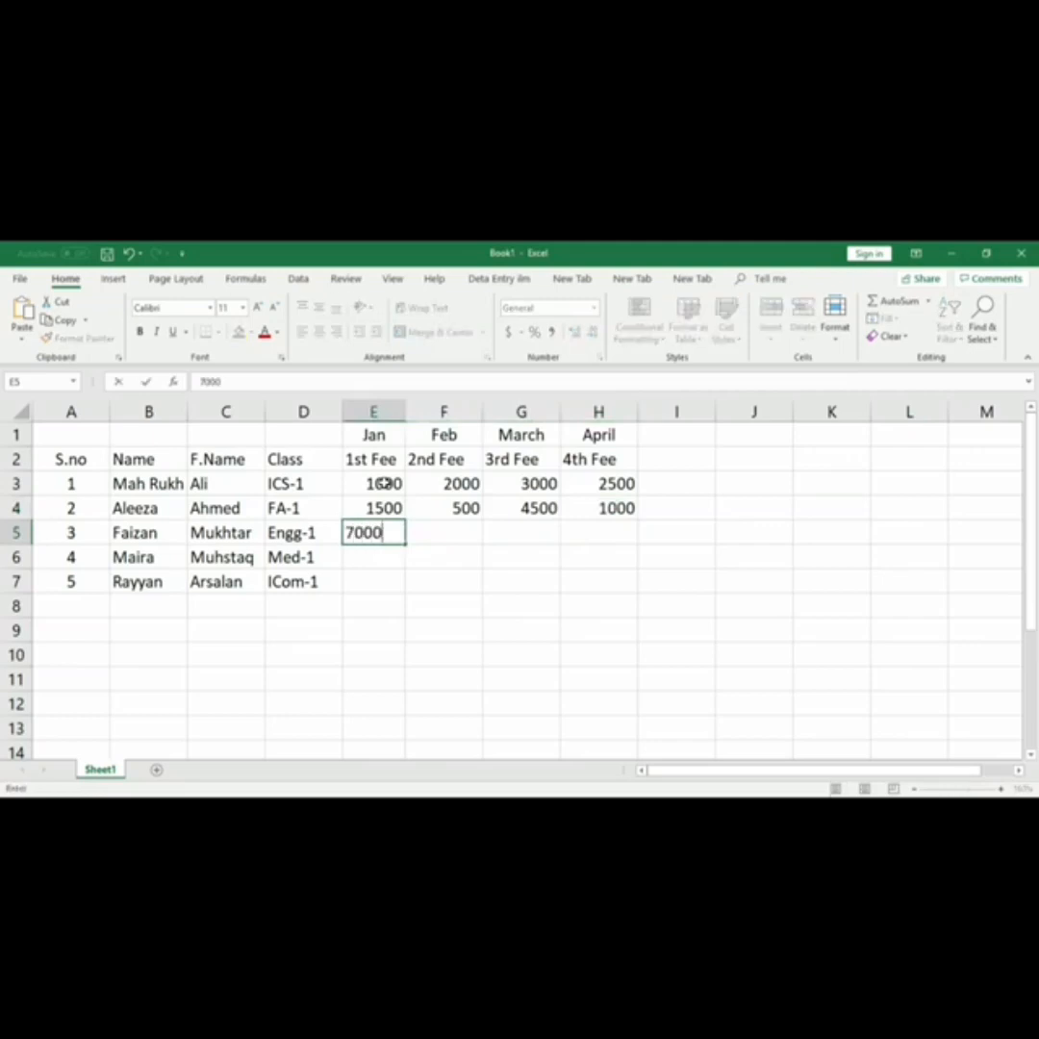
pyautogui.press('Tab')
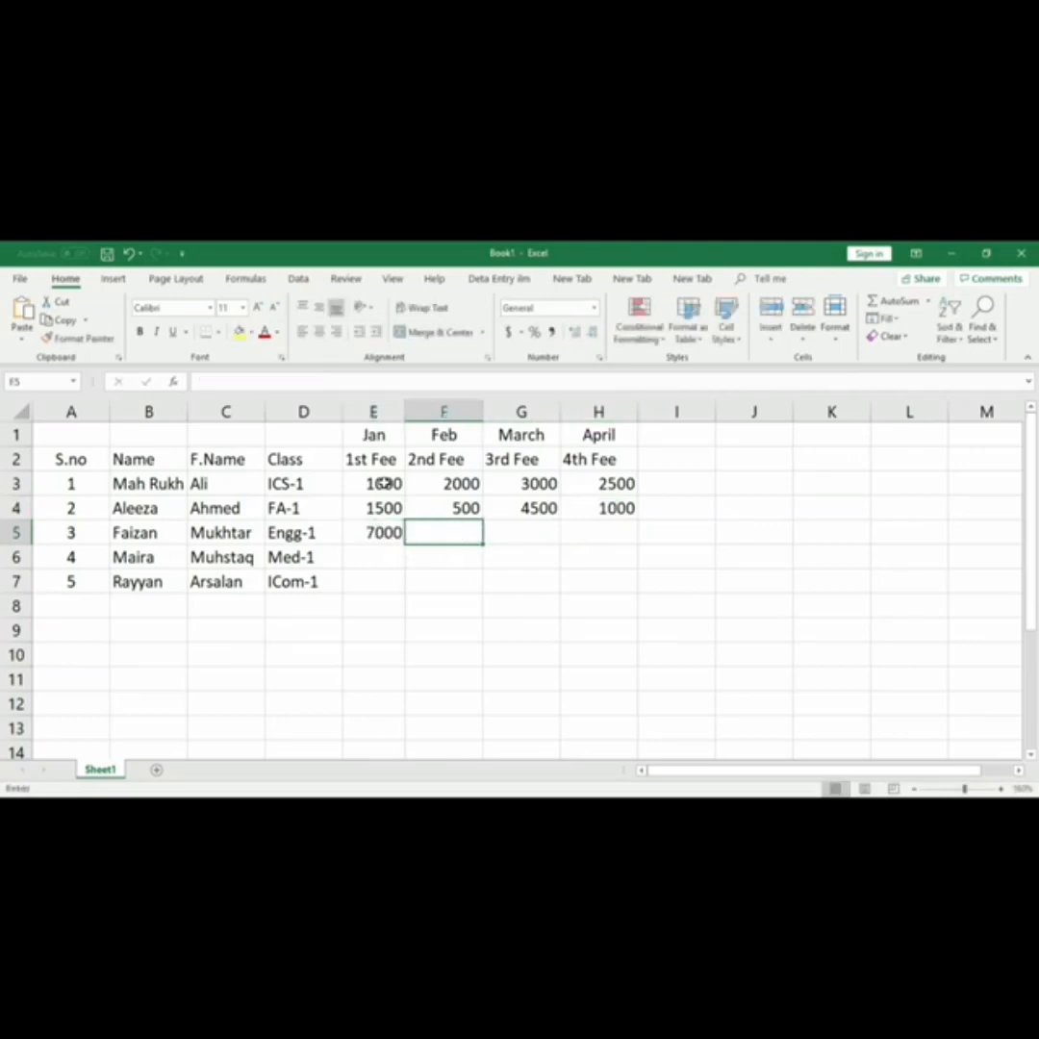
pyautogui.write('2000')
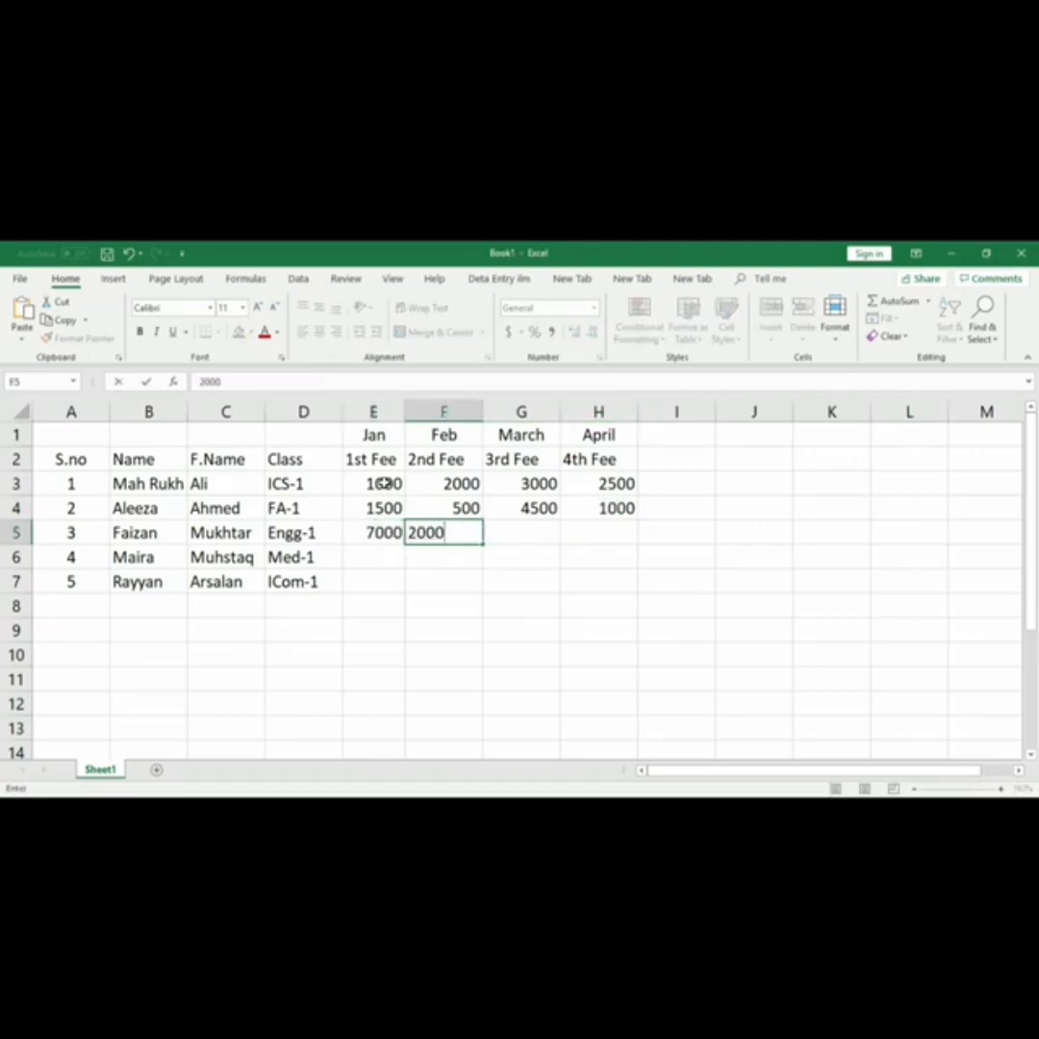
pyautogui.press('Tab')
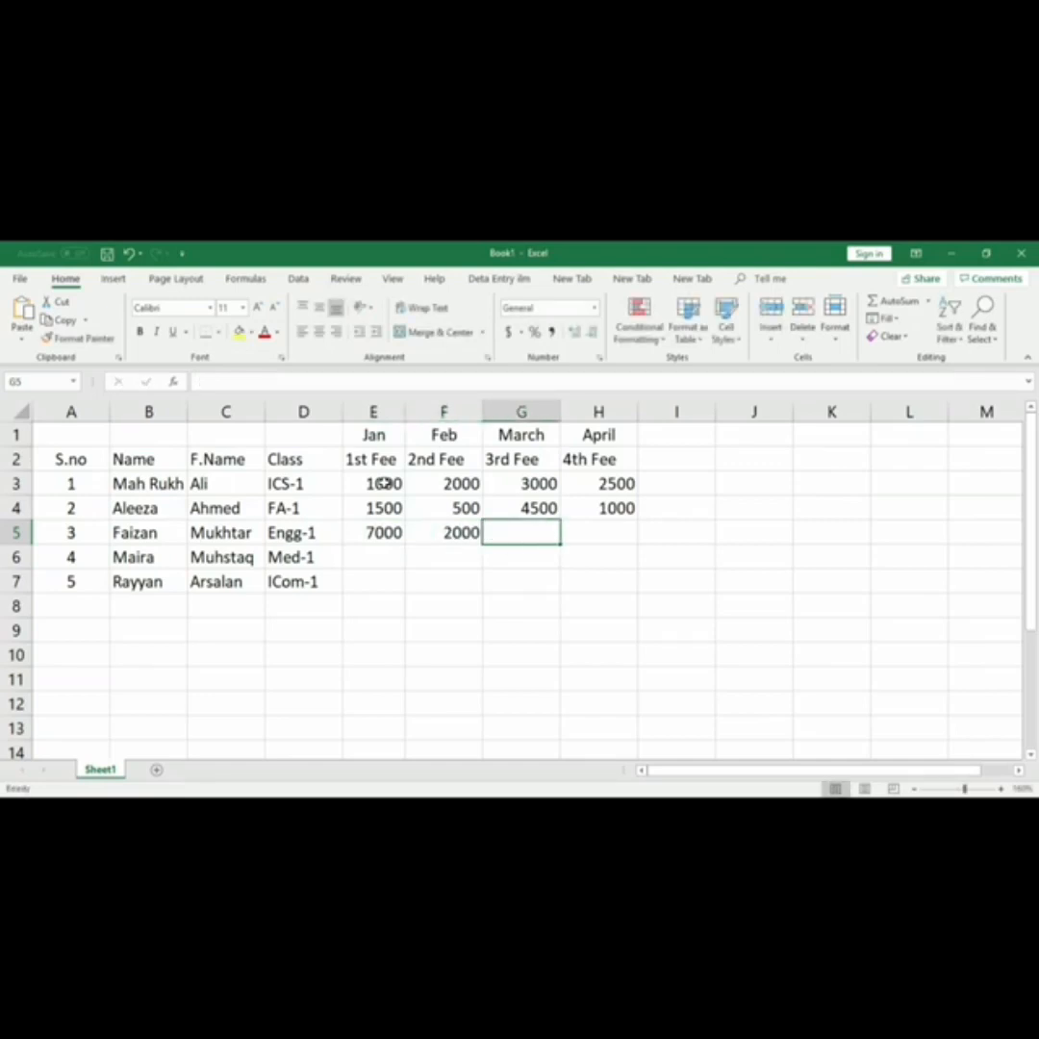
pyautogui.write('8000')
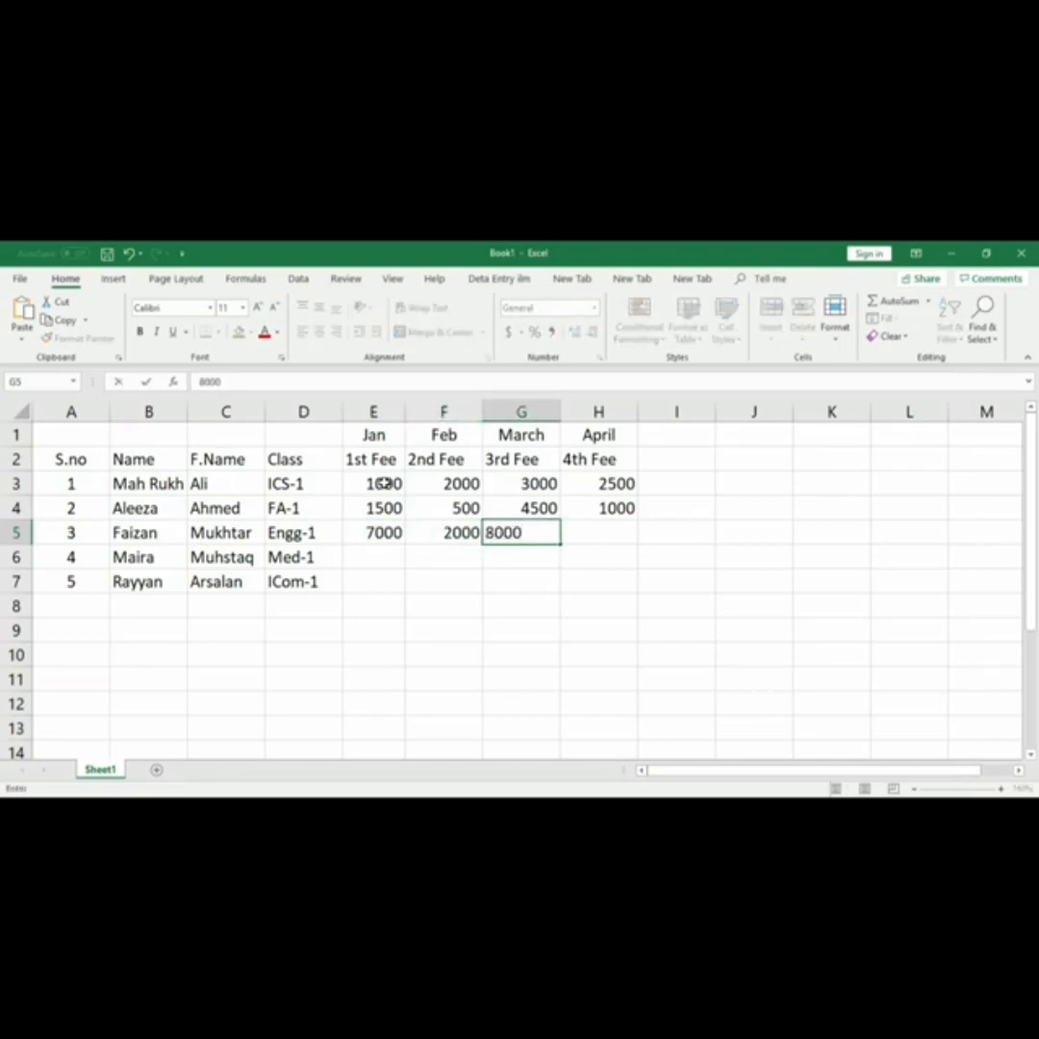
pyautogui.press('Tab')
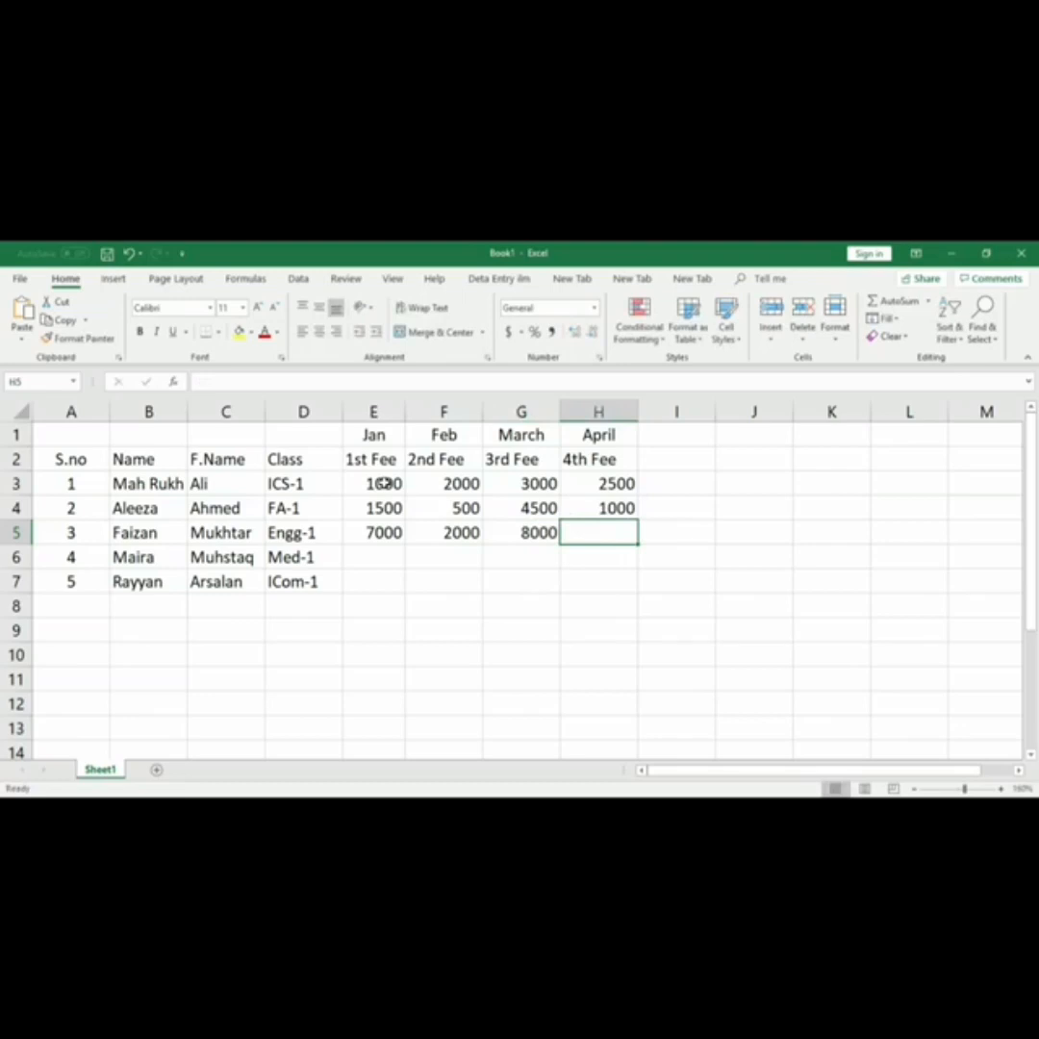
pyautogui.write('500')
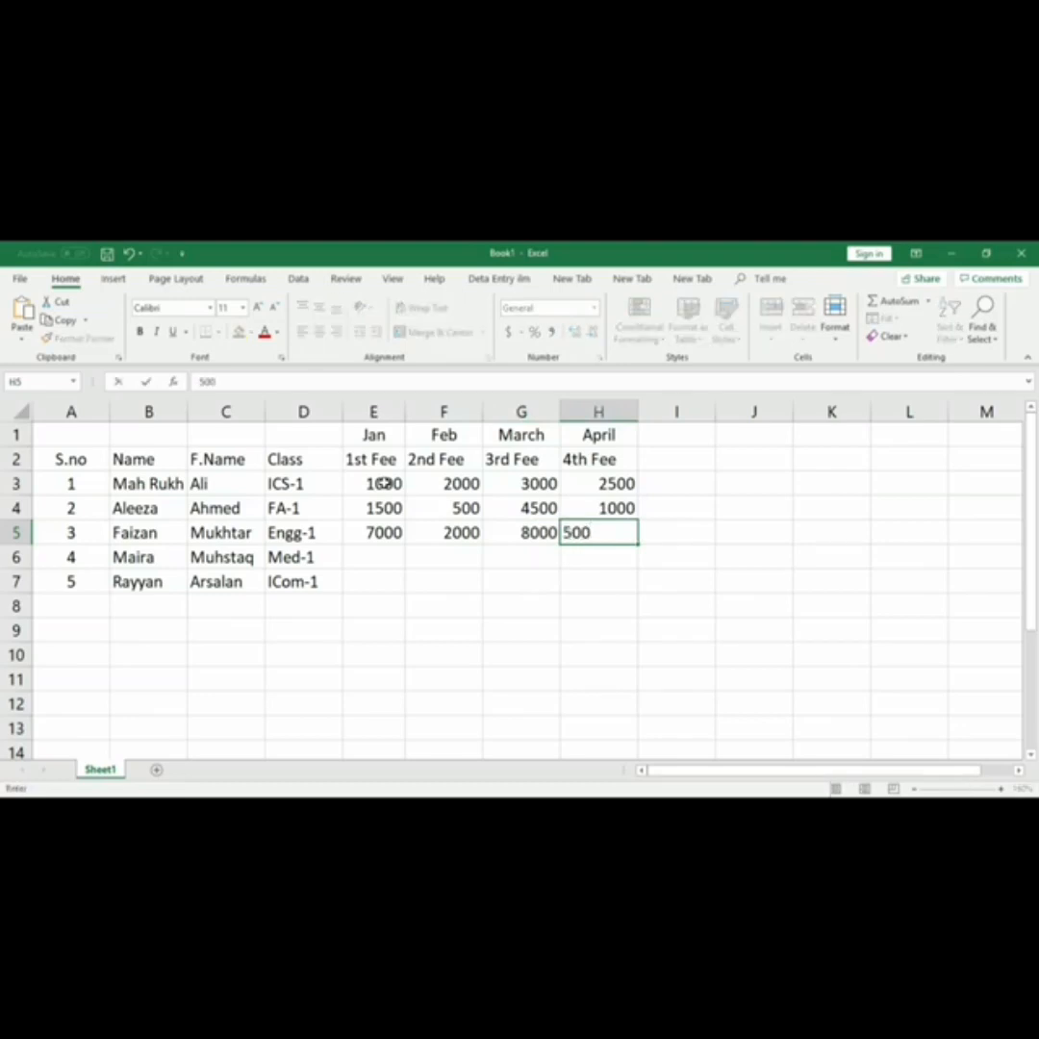
pyautogui.press('Return')
# Enter the fourth student's fees 500, 1500, 300 and 200 in cells E6 to H6
pyautogui.press('Left')
pyautogui.press('Left')
pyautogui.press('Left')
pyautogui.press('Left')
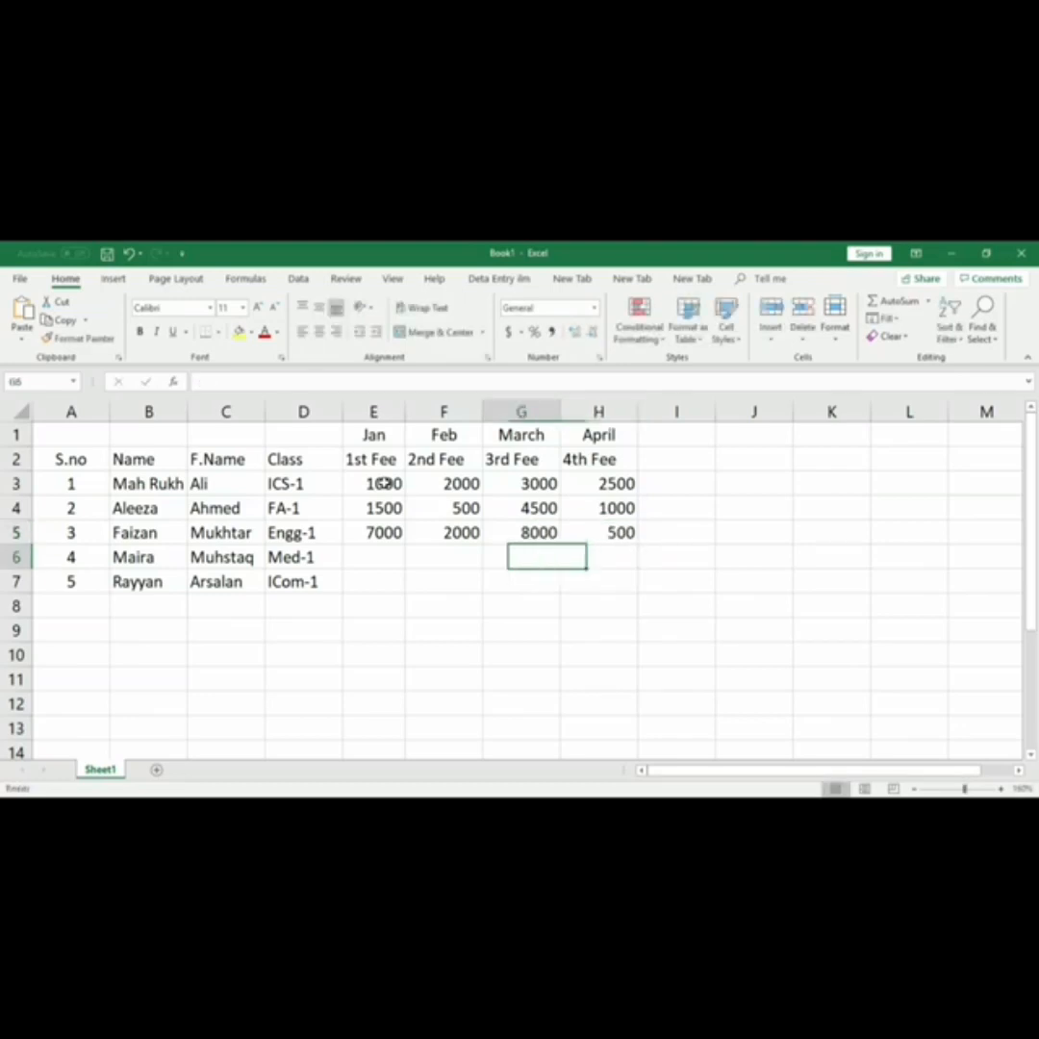
pyautogui.press('Right')
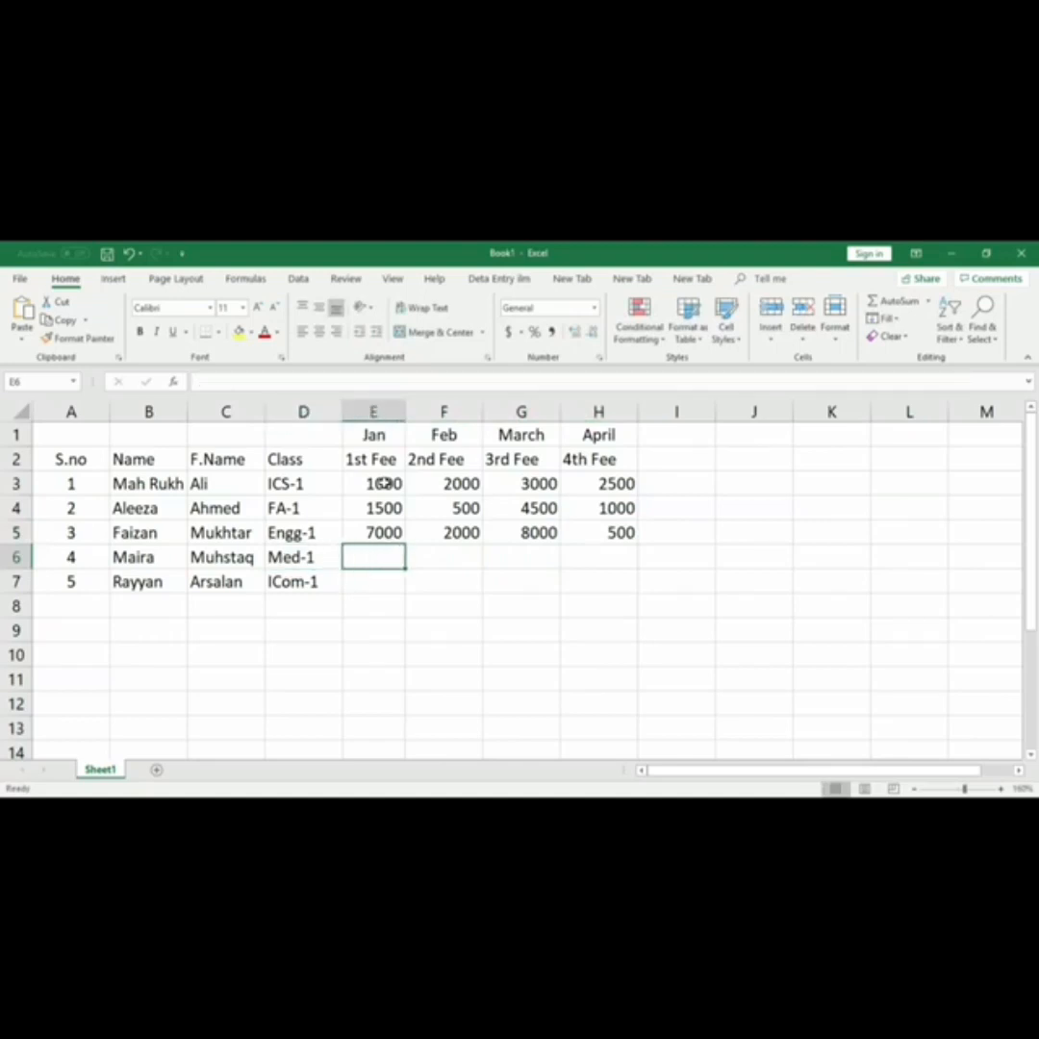
pyautogui.write('500')
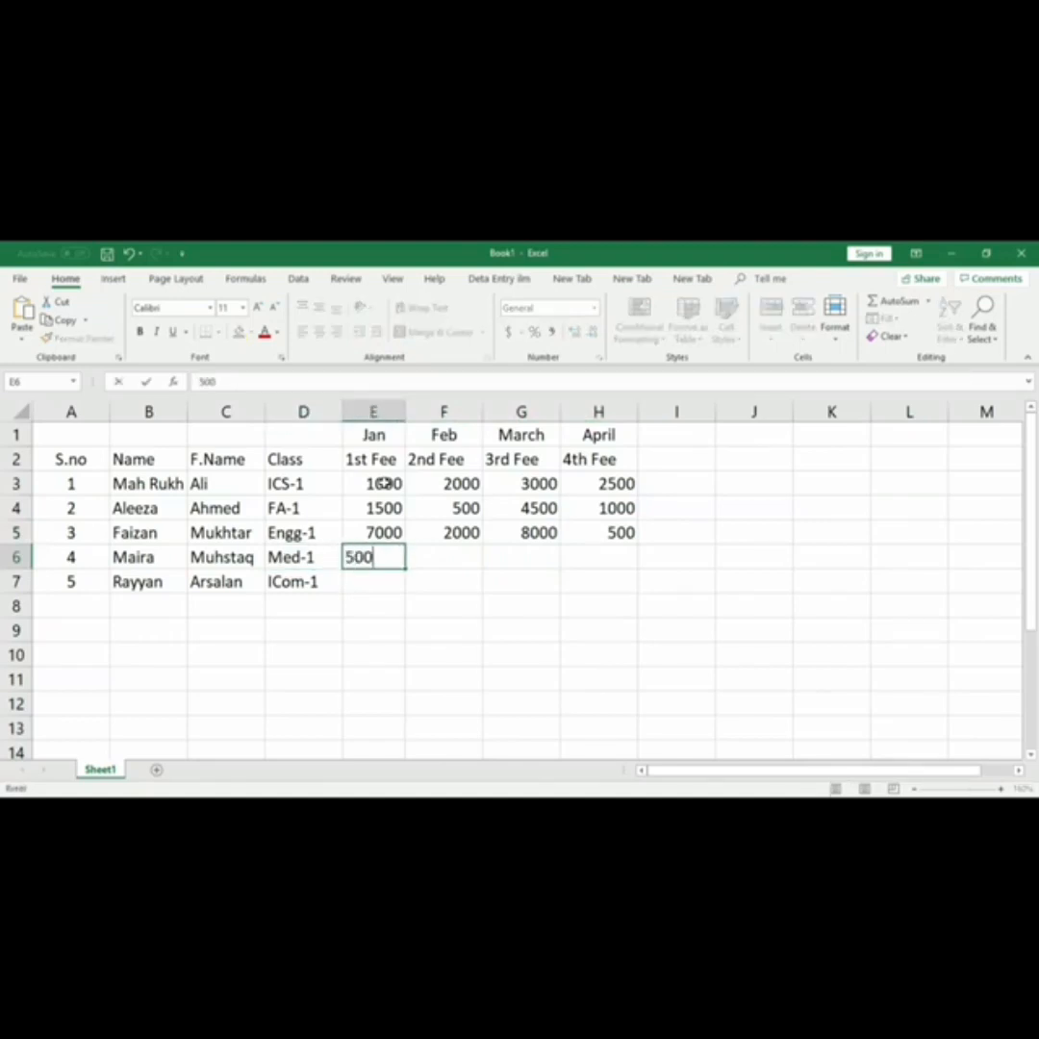
pyautogui.press('Tab')
pyautogui.write('1500')
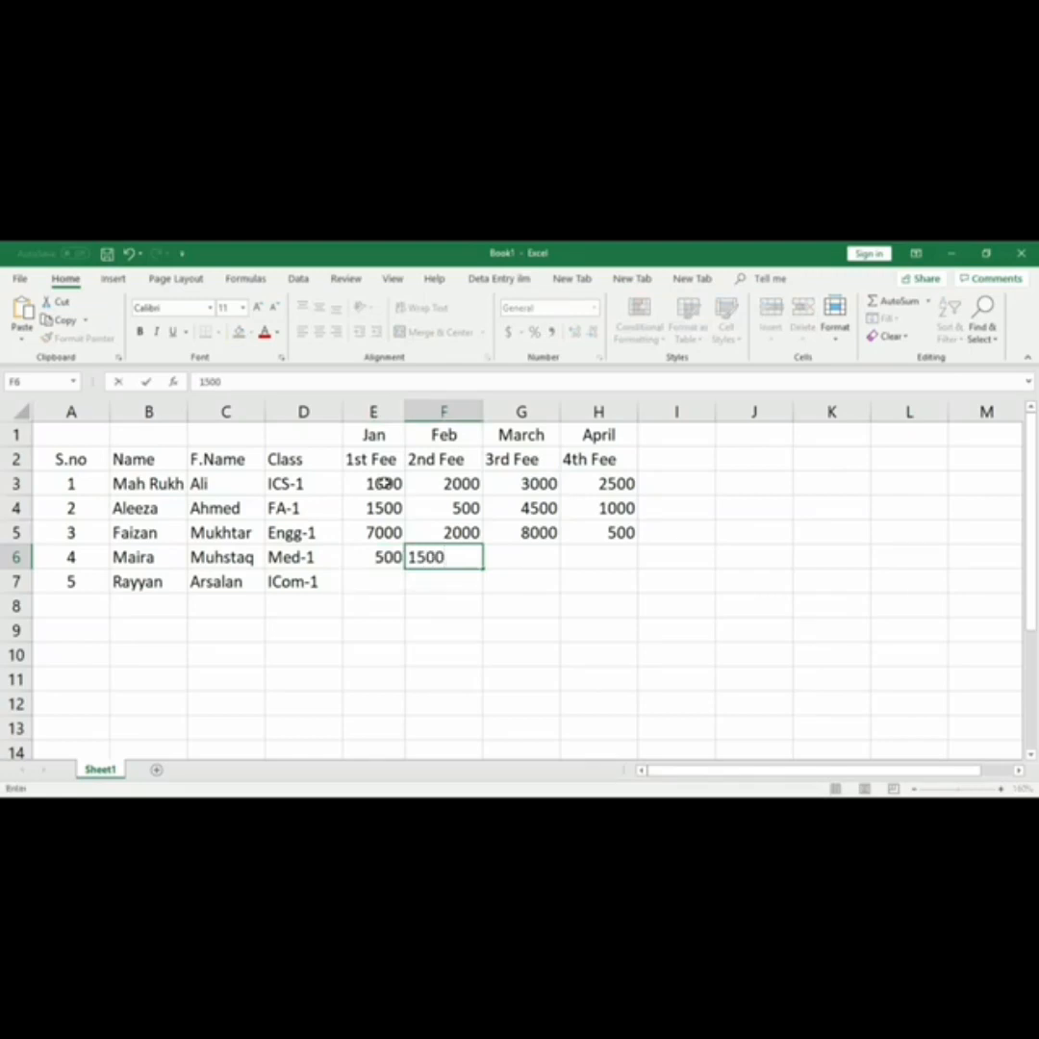
pyautogui.press('Tab')
pyautogui.write('300')
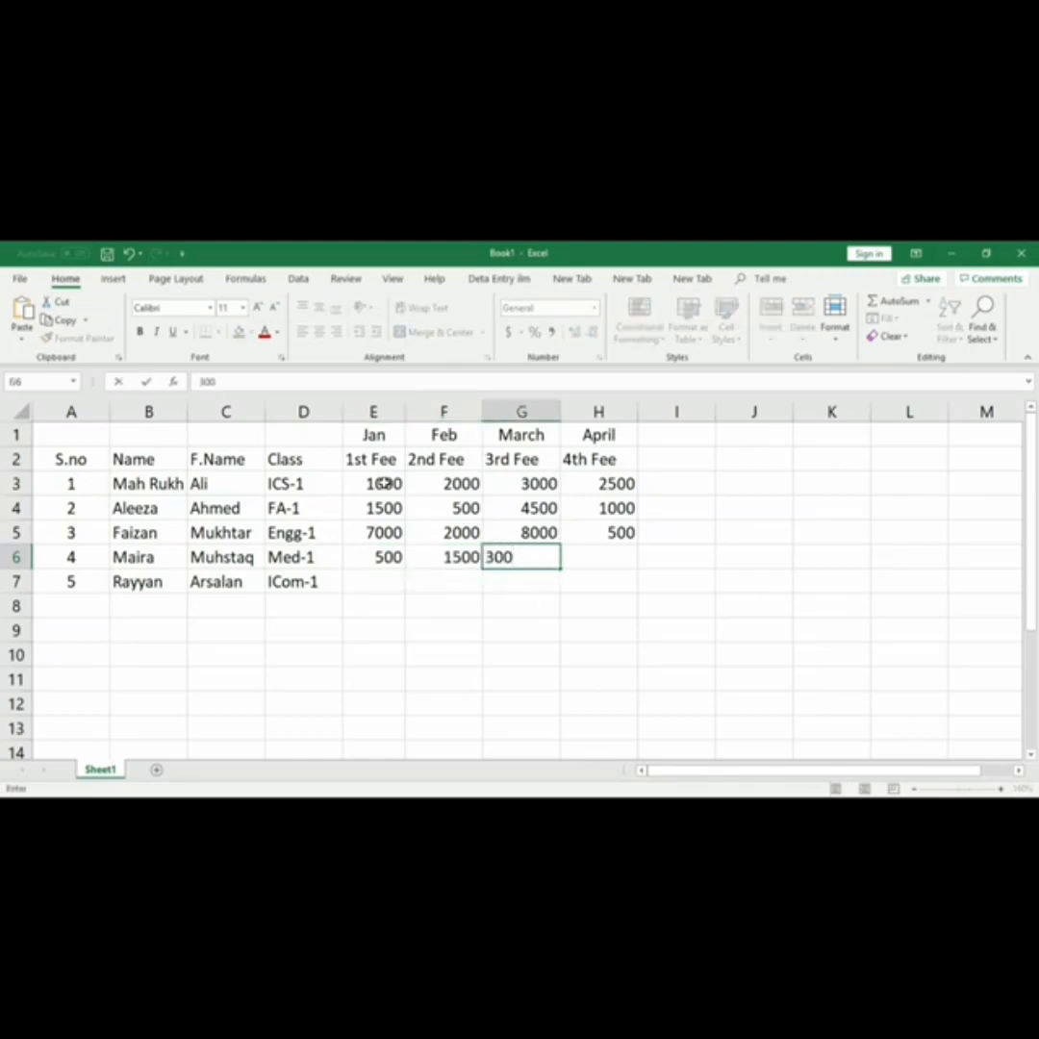
pyautogui.press('Tab')
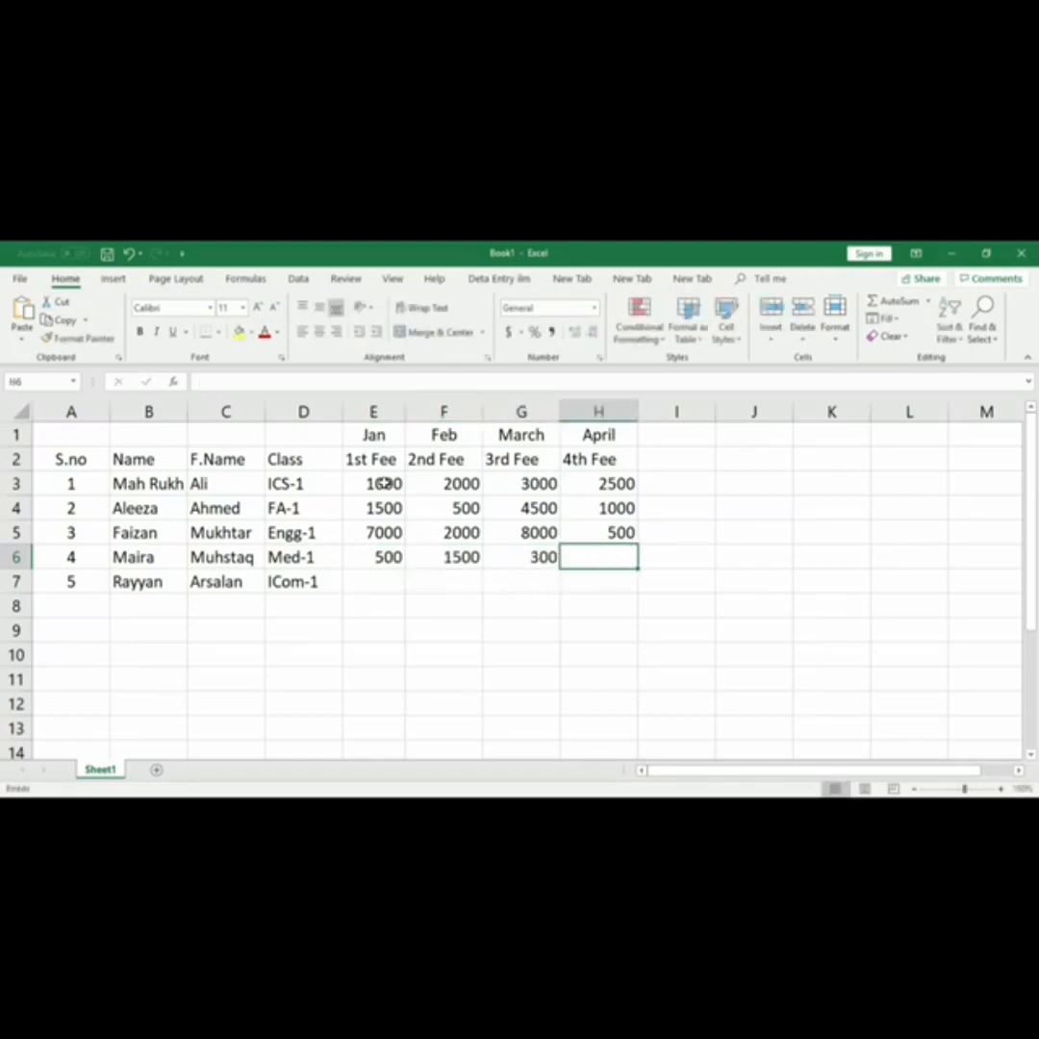
pyautogui.write('200')
pyautogui.press('Return')
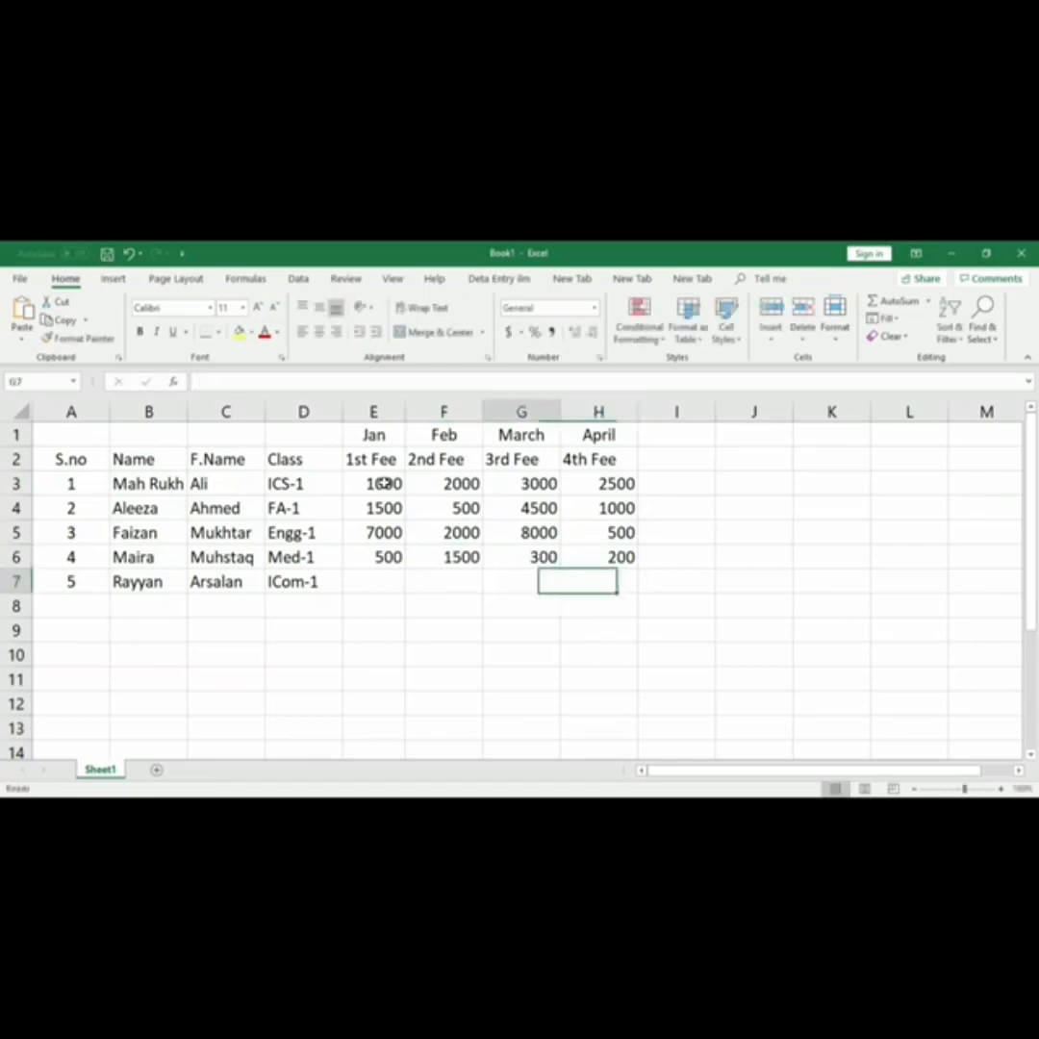
# Enter the fifth student's fees 300, 100, 150 and 400 in cells E7 to H7
pyautogui.press('Left')
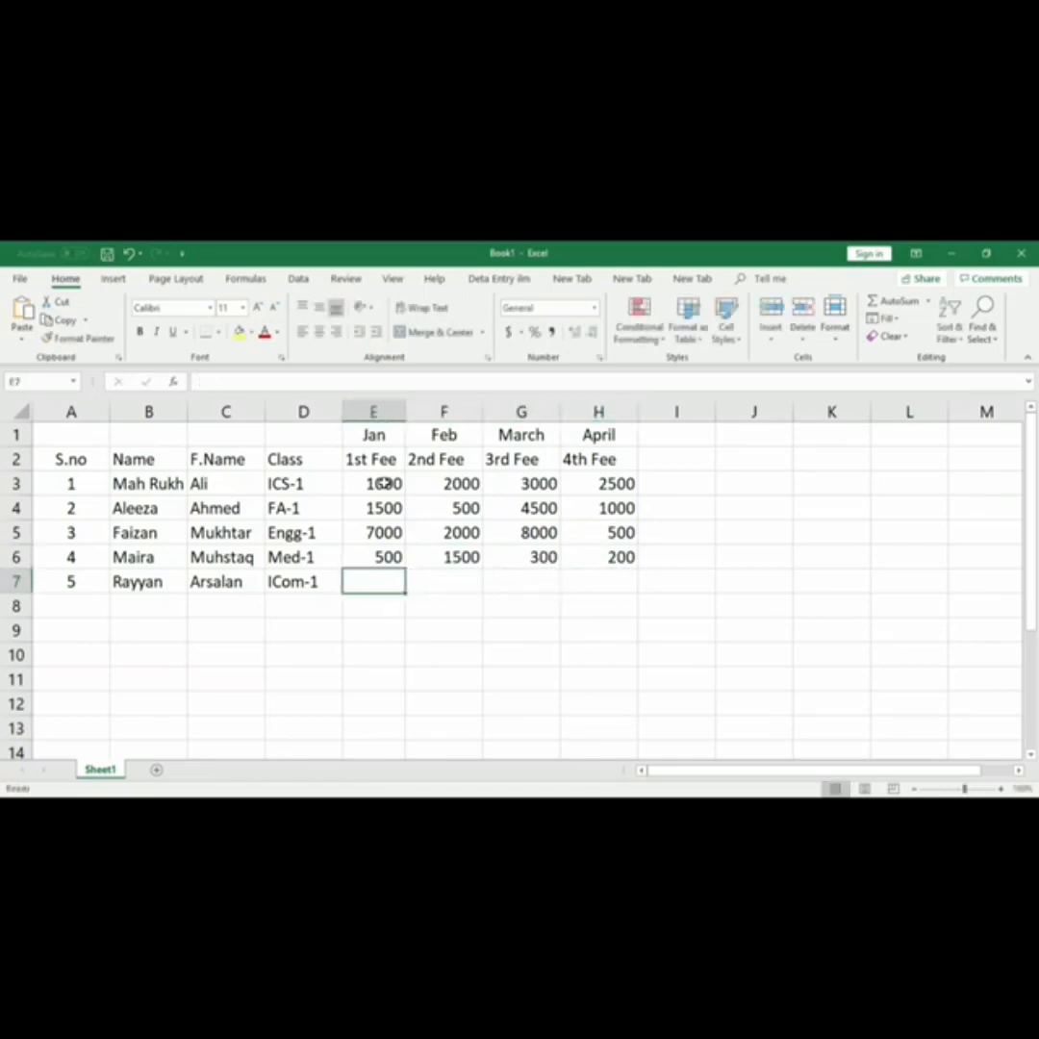
pyautogui.write('300')
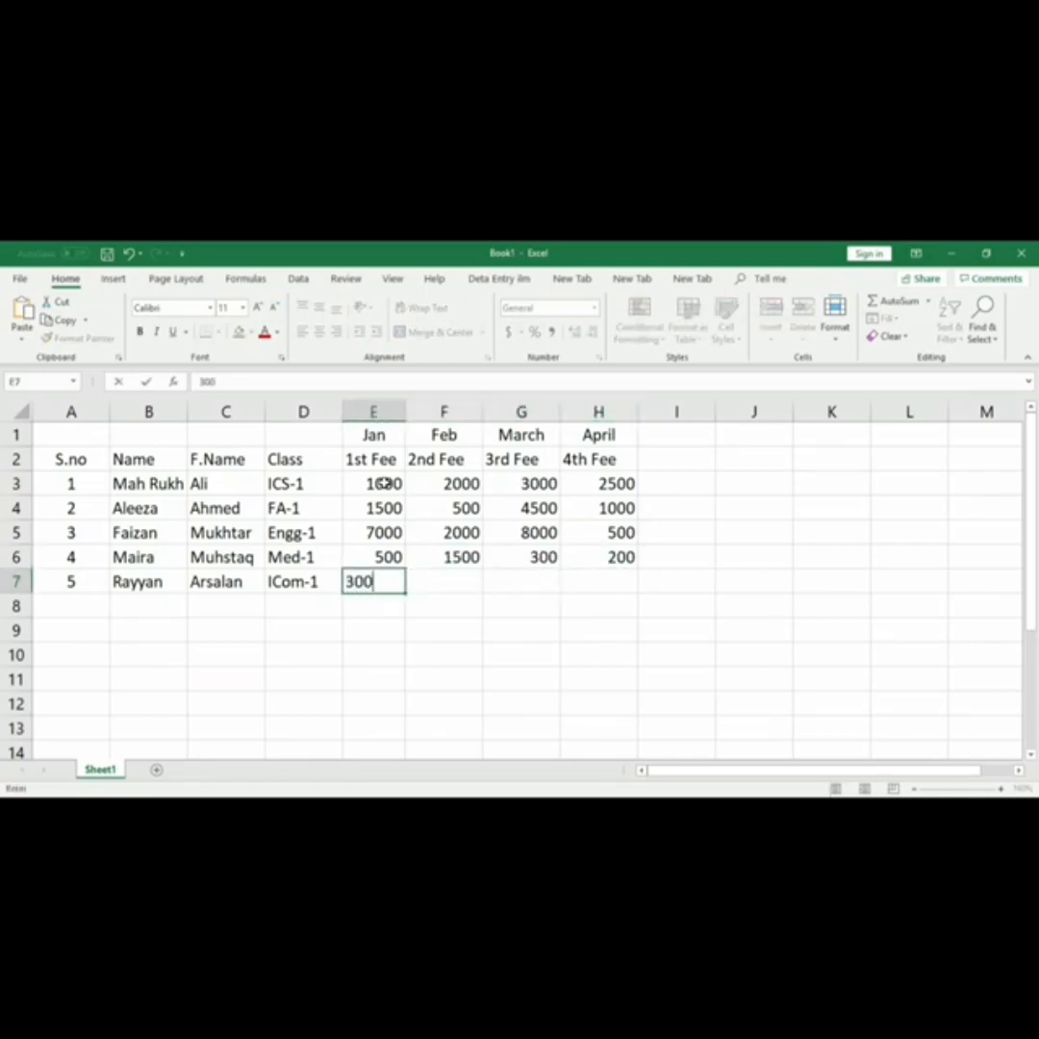
pyautogui.press('Tab')
pyautogui.write('100')
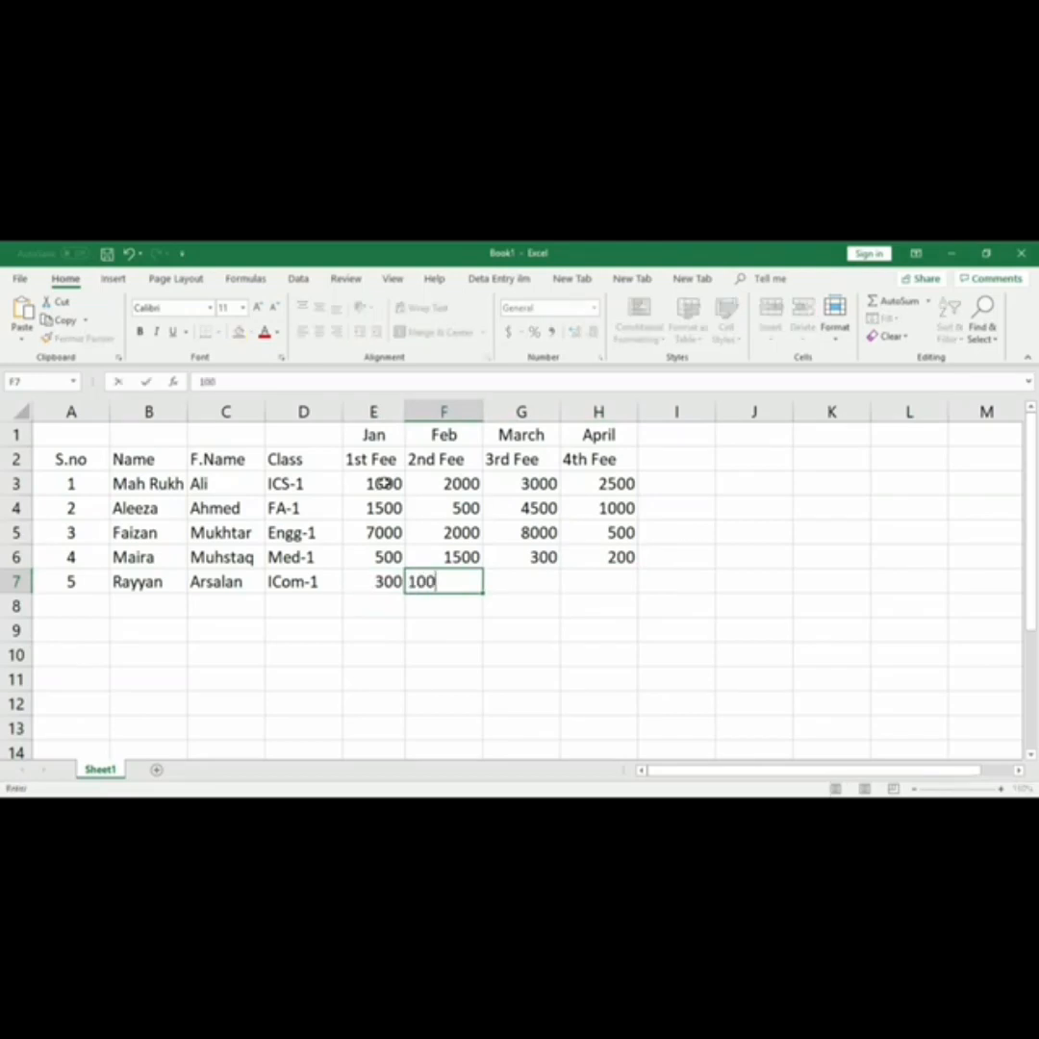
pyautogui.press('Tab')
pyautogui.write('150')
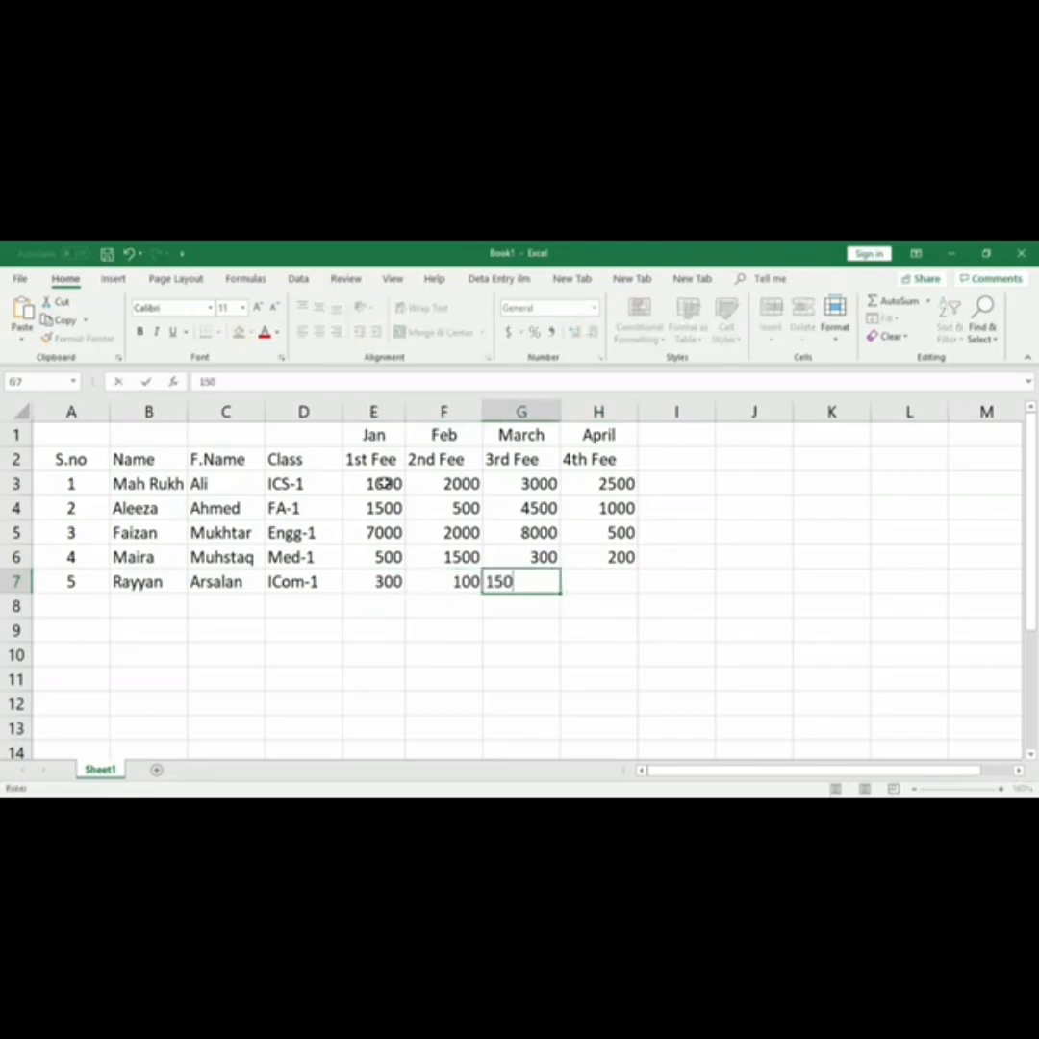
pyautogui.press('Tab')
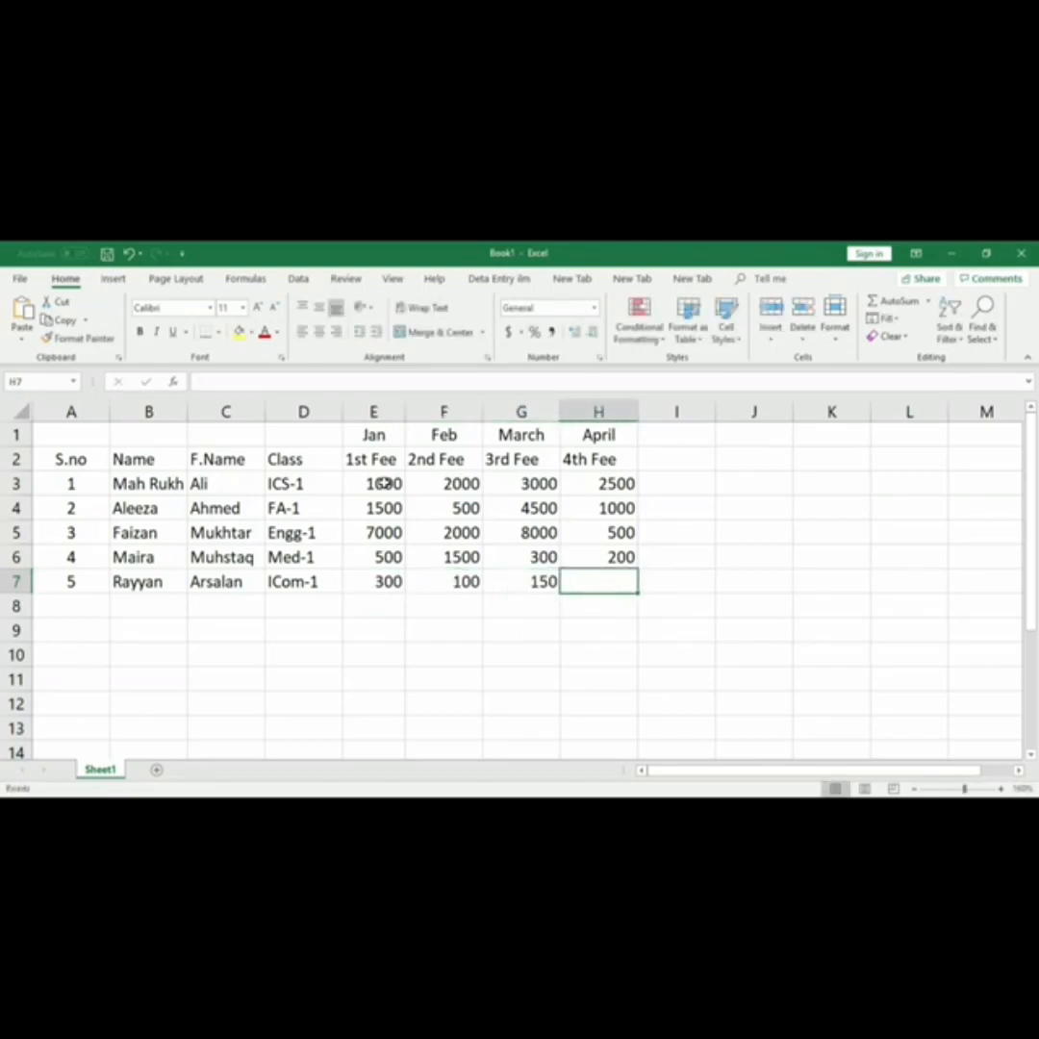
pyautogui.write('400')
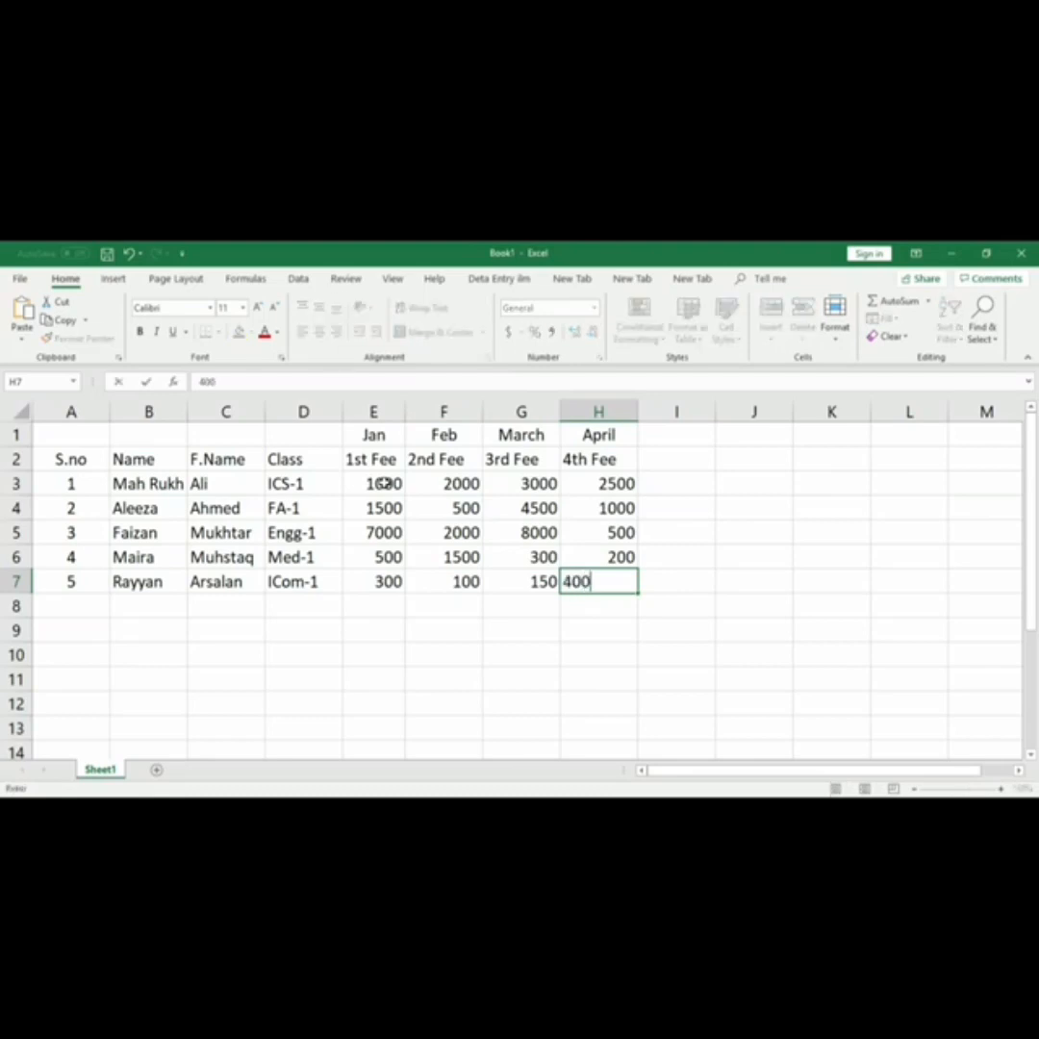
pyautogui.press('Tab')
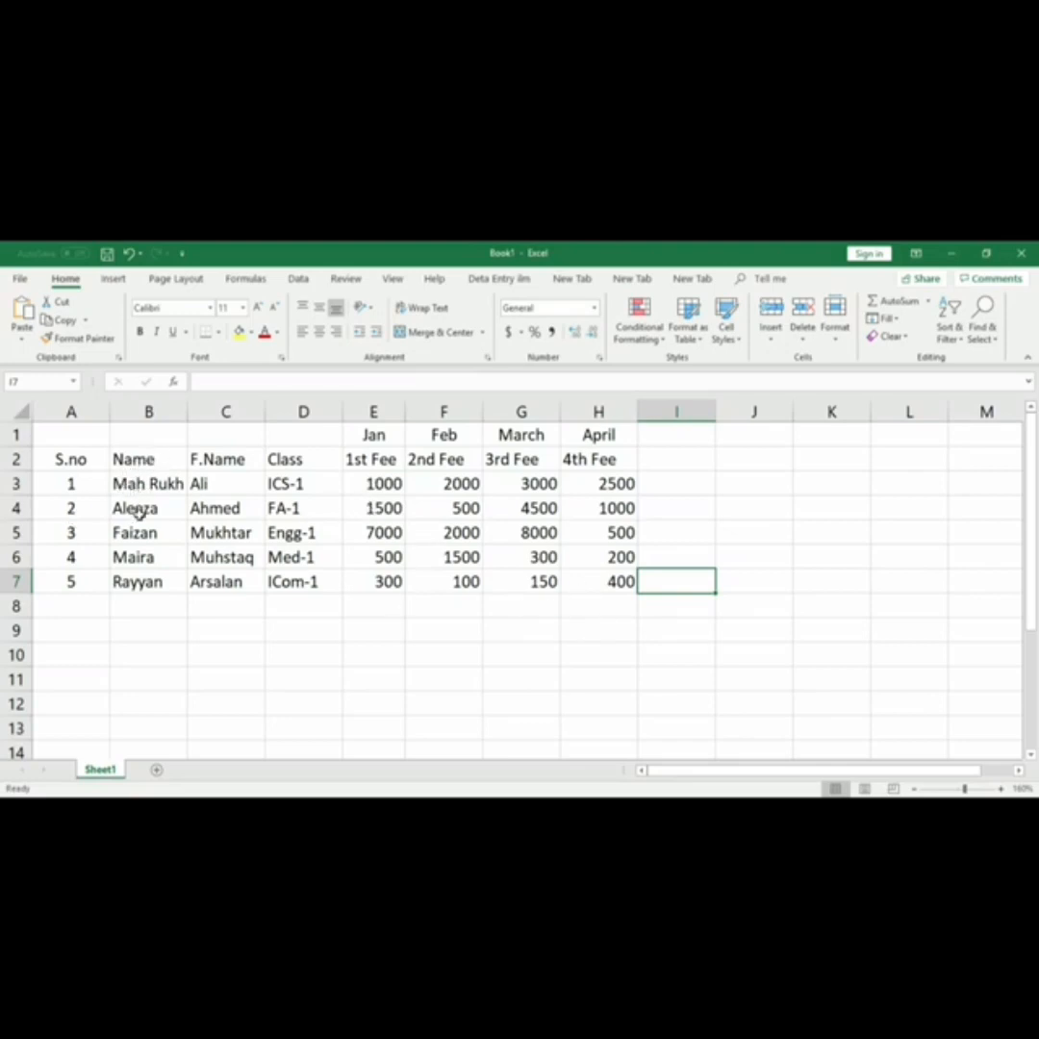
# Review the name, father's name, class and monthly fee columns, and the first student's fees across row 3
pyautogui.moveTo(147, 483); pyautogui.dragTo(146, 575)
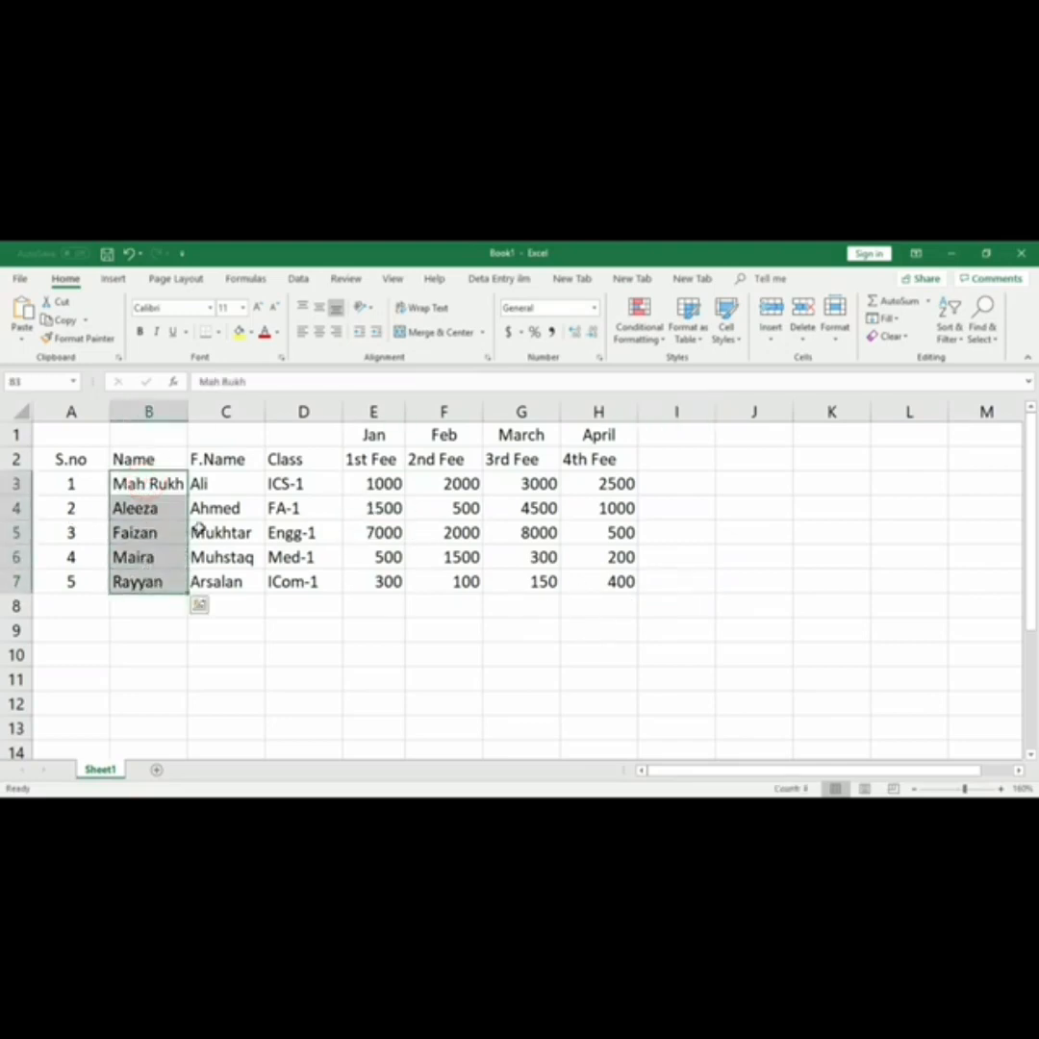
pyautogui.moveTo(220, 483); pyautogui.dragTo(223, 581)
pyautogui.moveTo(289, 484); pyautogui.dragTo(301, 584)
pyautogui.click(389, 491)
pyautogui.moveTo(389, 491); pyautogui.dragTo(384, 582)
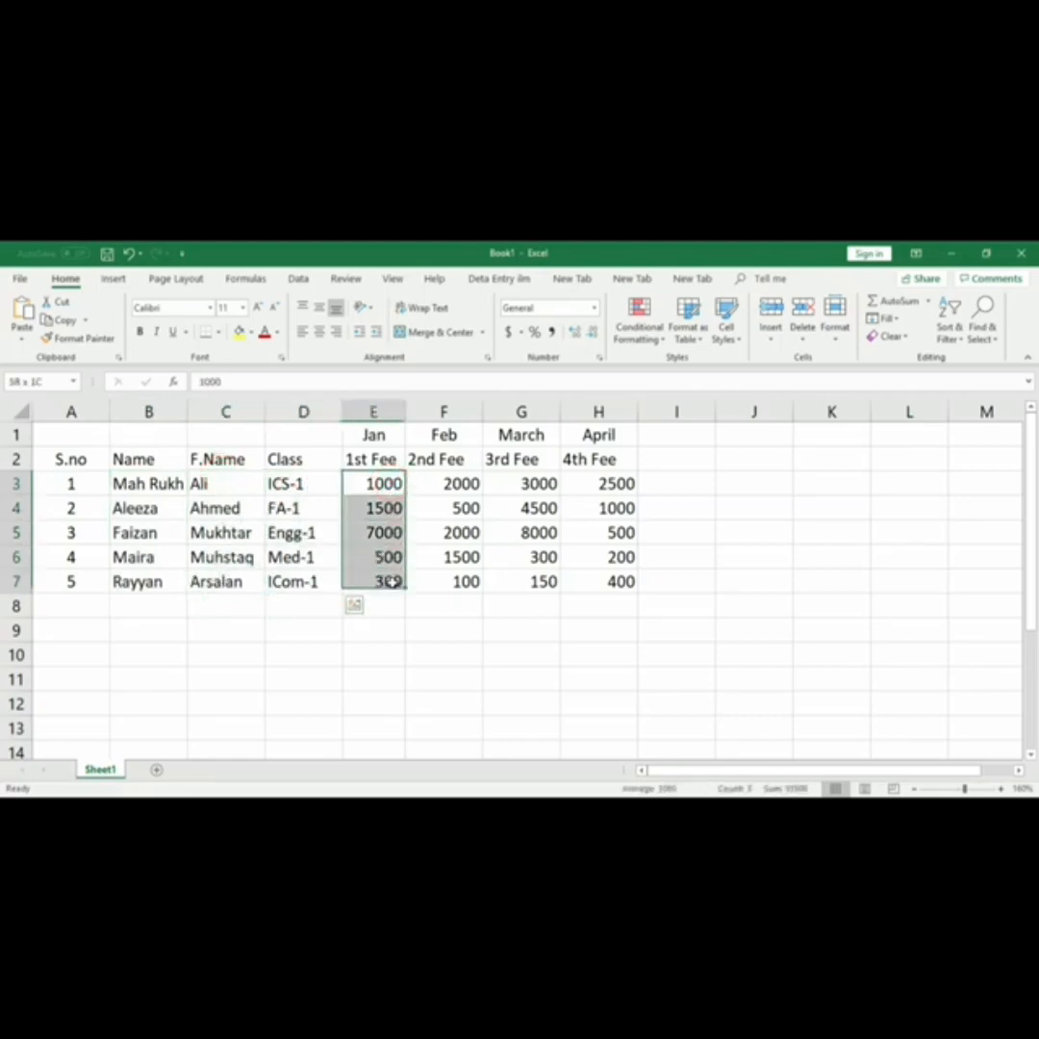
pyautogui.click(373, 431)
pyautogui.moveTo(438, 456); pyautogui.dragTo(442, 583)
pyautogui.click(444, 435)
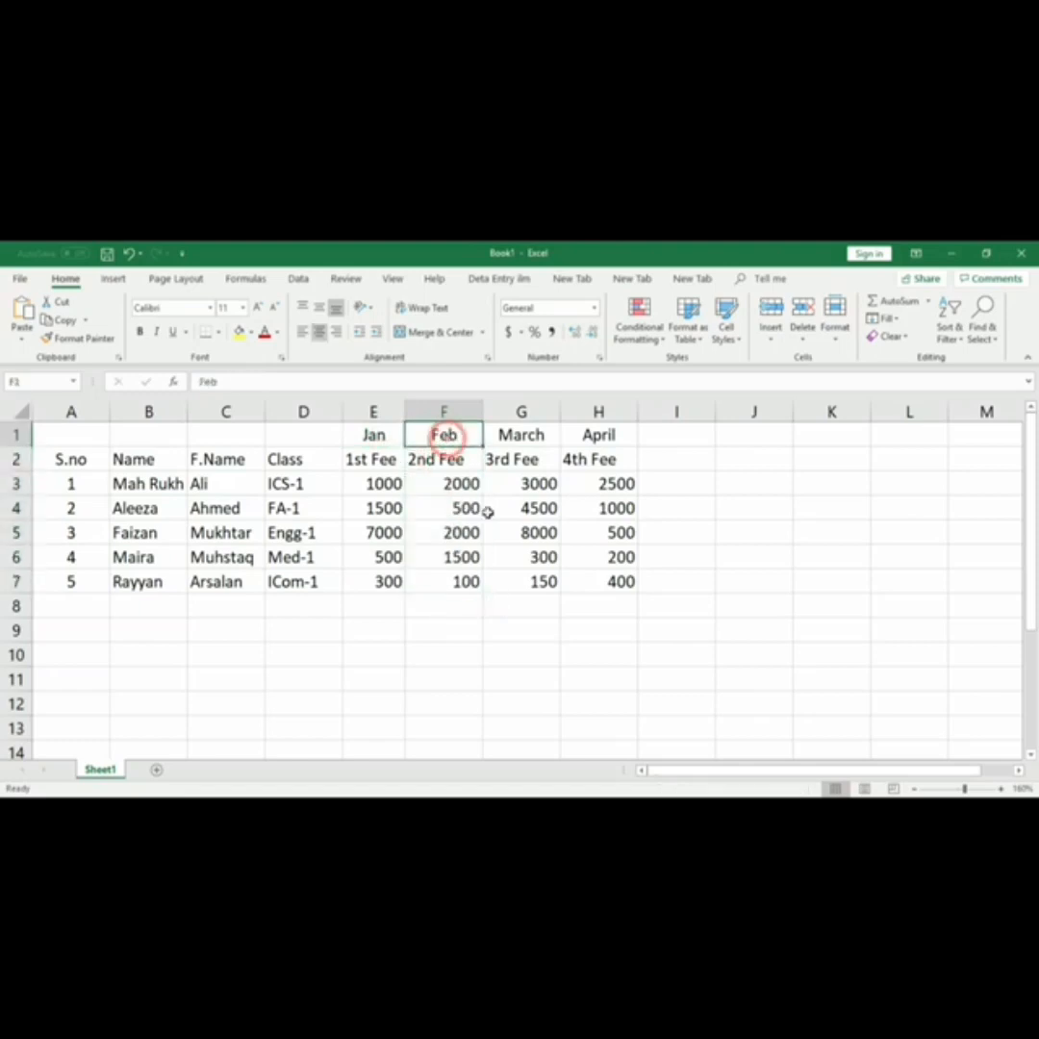
pyautogui.moveTo(510, 459); pyautogui.dragTo(539, 582)
pyautogui.click(521, 434)
pyautogui.moveTo(607, 483); pyautogui.dragTo(619, 582)
pyautogui.click(601, 436)
pyautogui.click(610, 575)
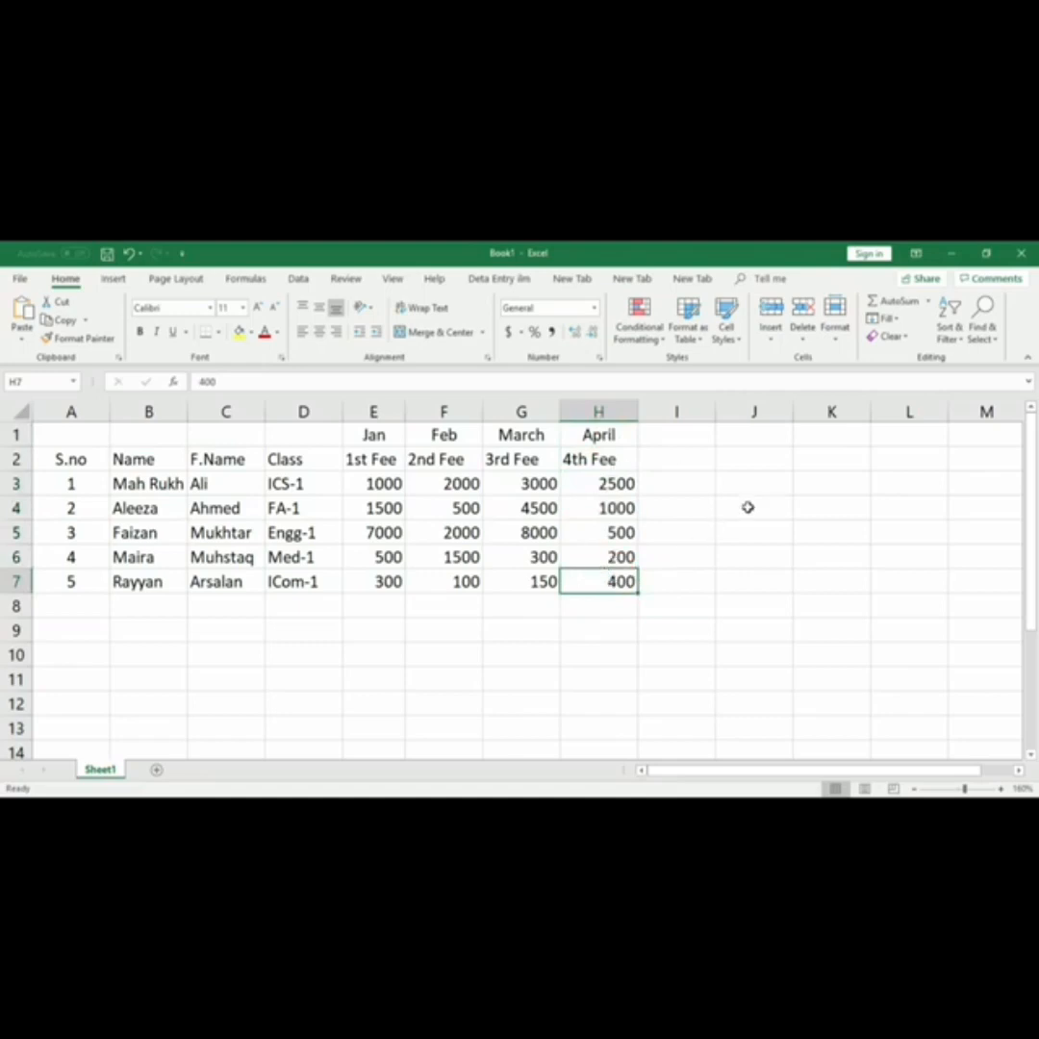
pyautogui.click(666, 625)
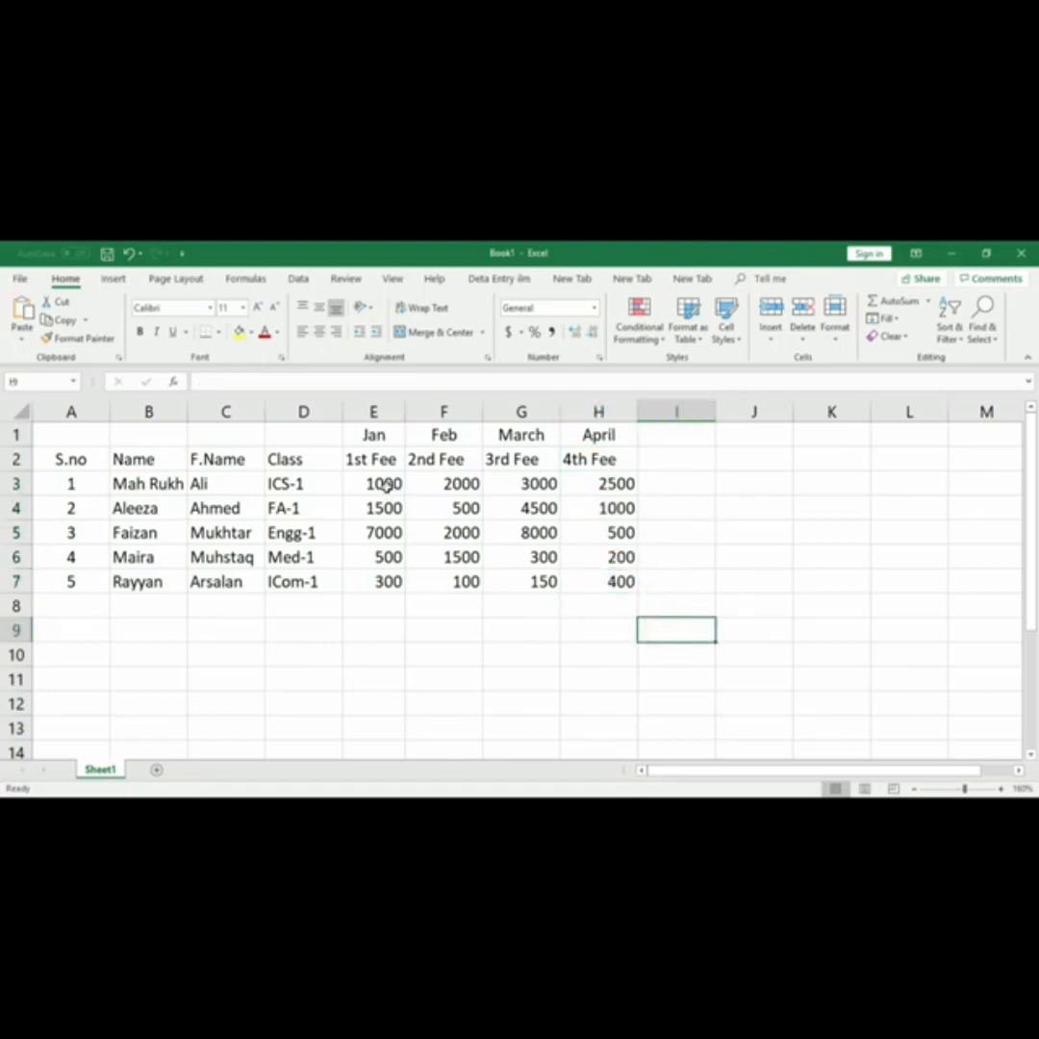
pyautogui.moveTo(385, 484); pyautogui.dragTo(603, 486)
pyautogui.click(695, 490)
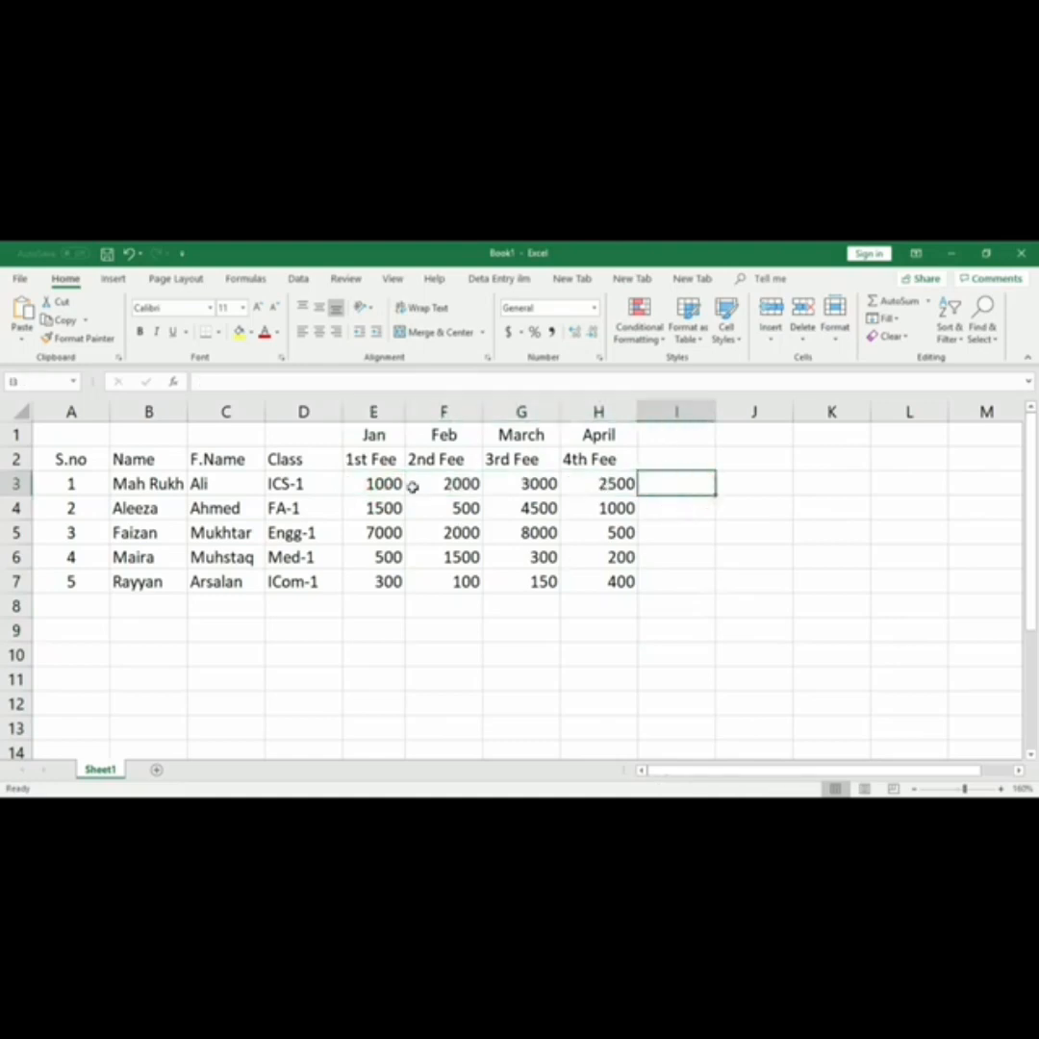
pyautogui.moveTo(380, 485); pyautogui.dragTo(663, 490)
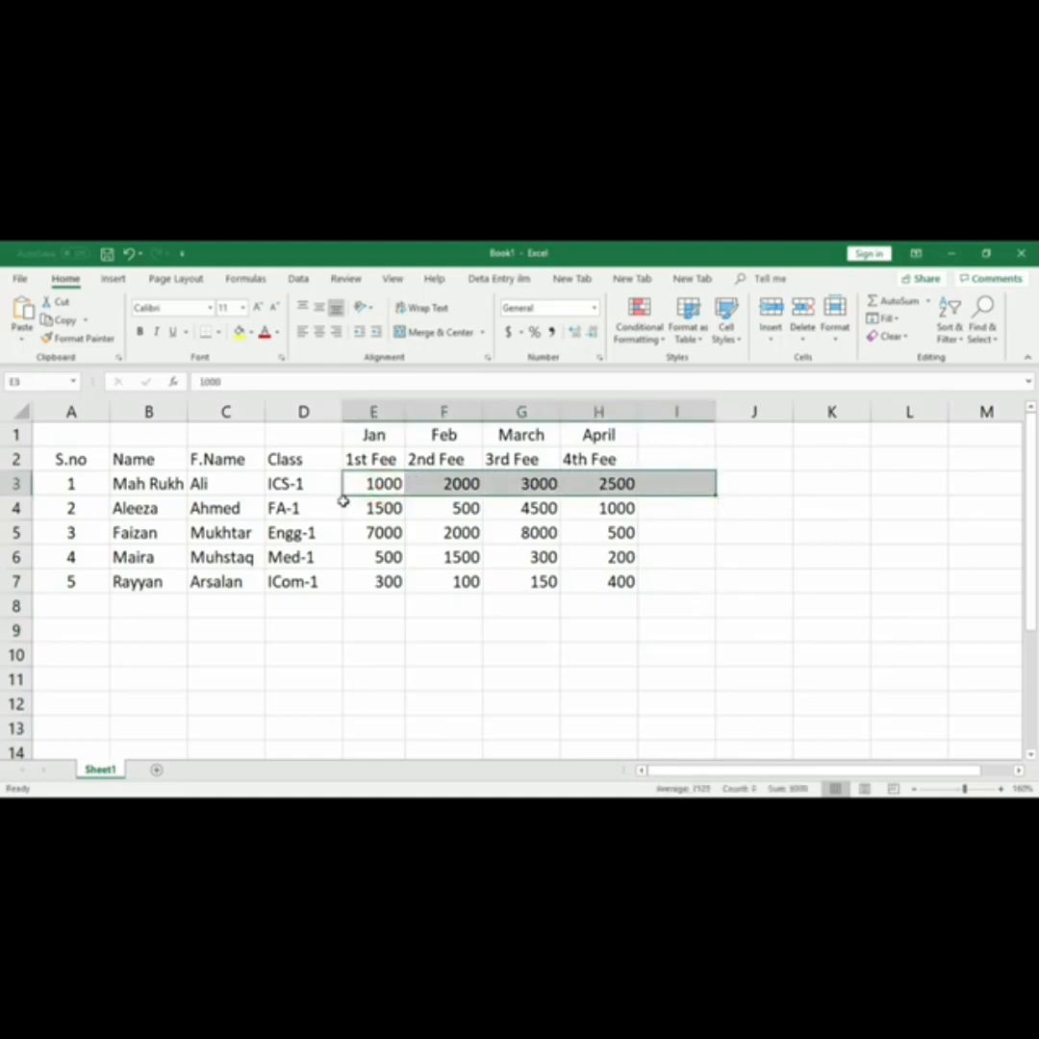
pyautogui.click(382, 560)
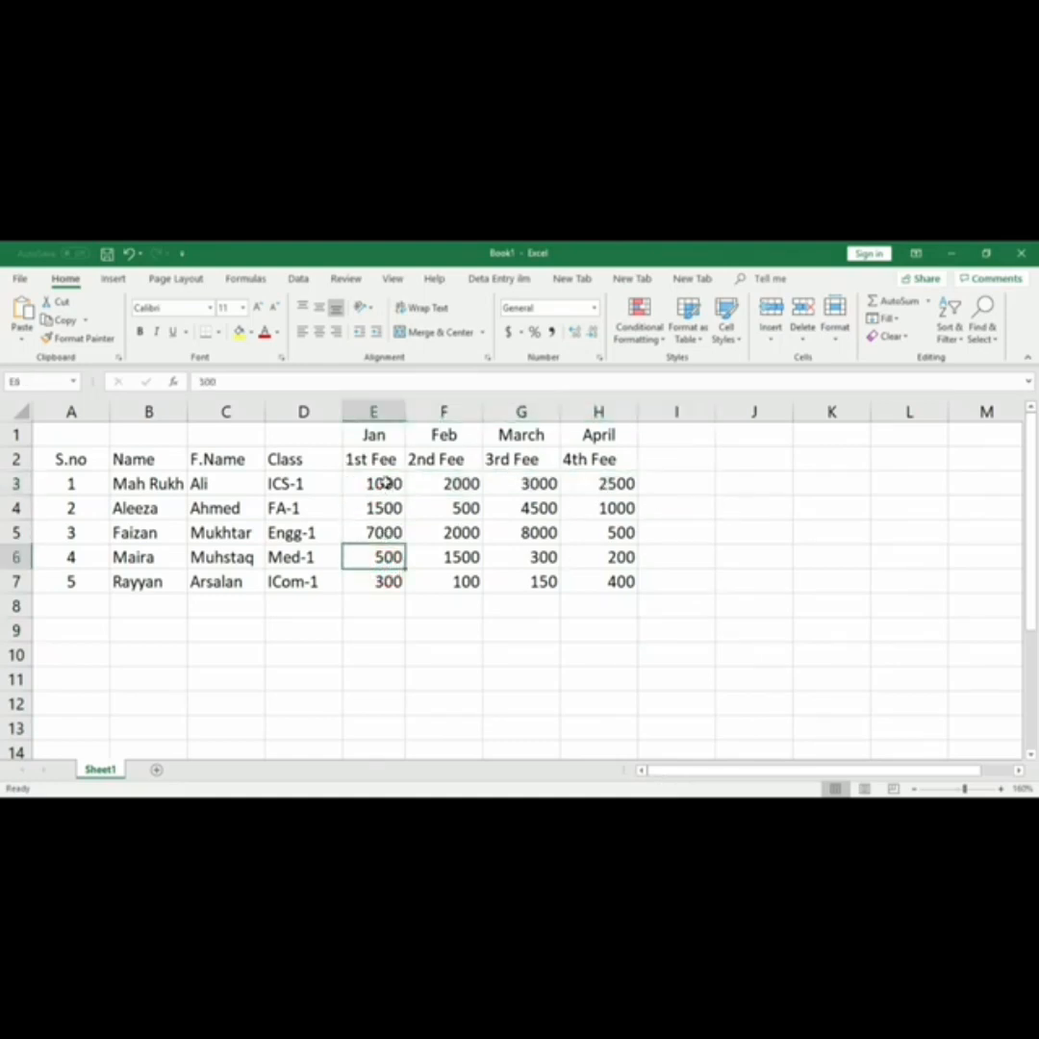
# Total the first student's four monthly fees in cell I3 with the formula =sum(E3:H3)
pyautogui.click(677, 587)
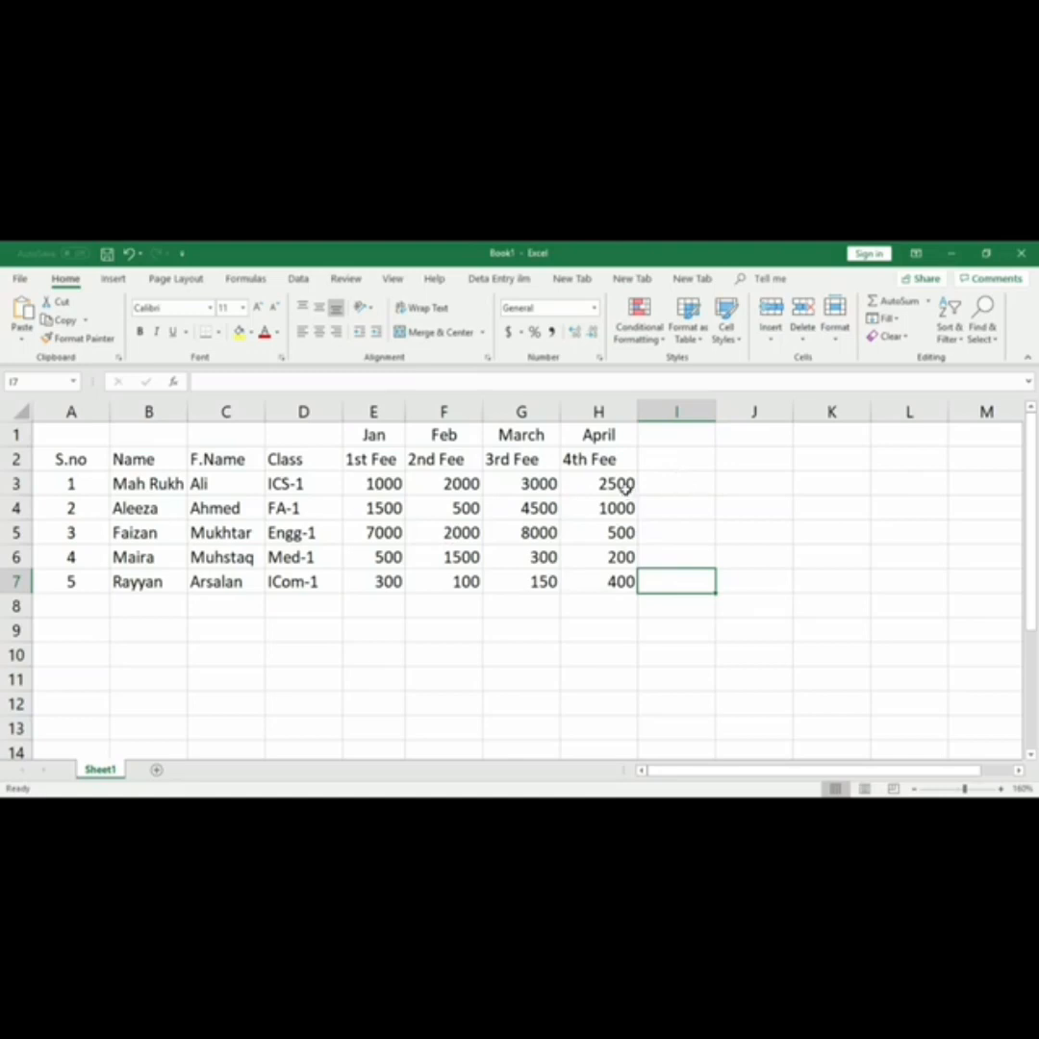
pyautogui.moveTo(375, 484); pyautogui.dragTo(609, 487)
pyautogui.click(697, 485)
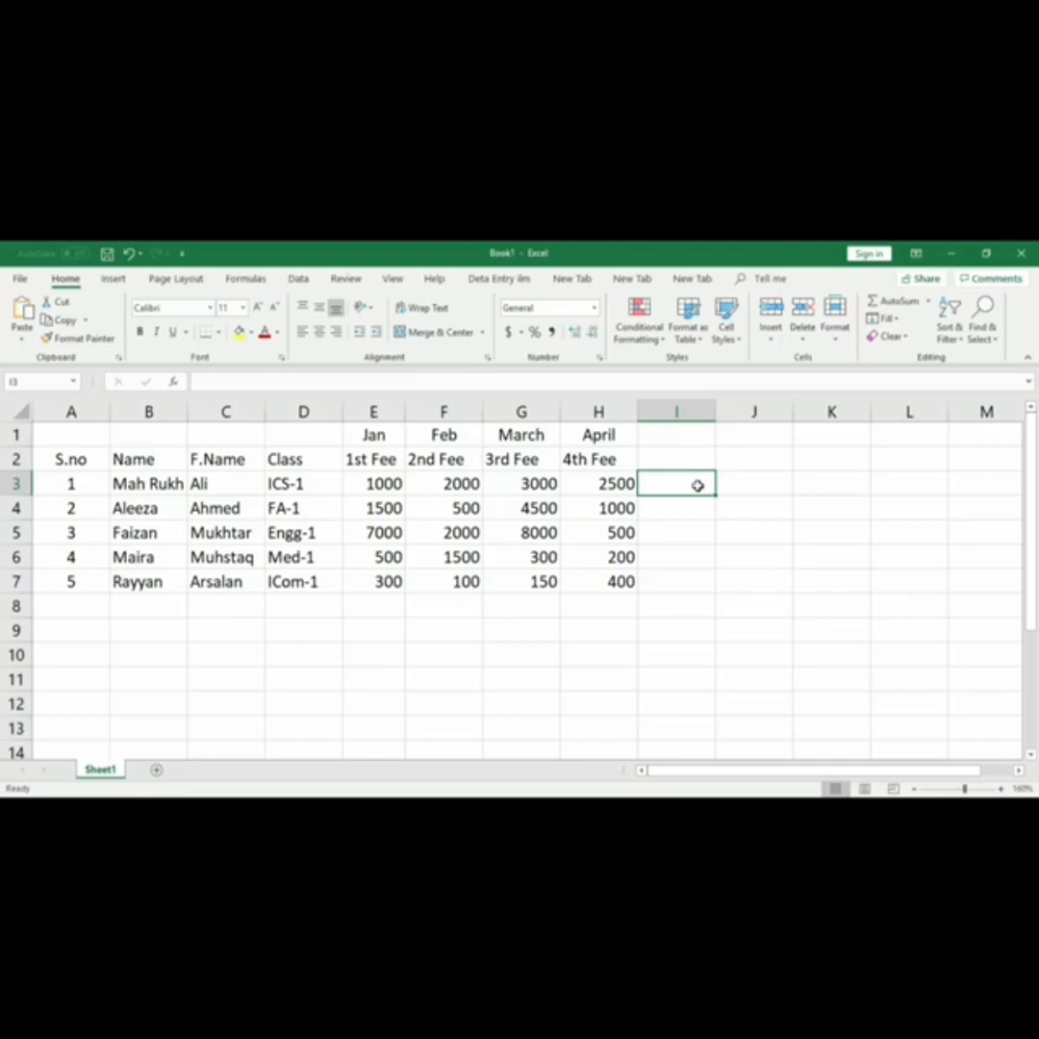
pyautogui.write('=')
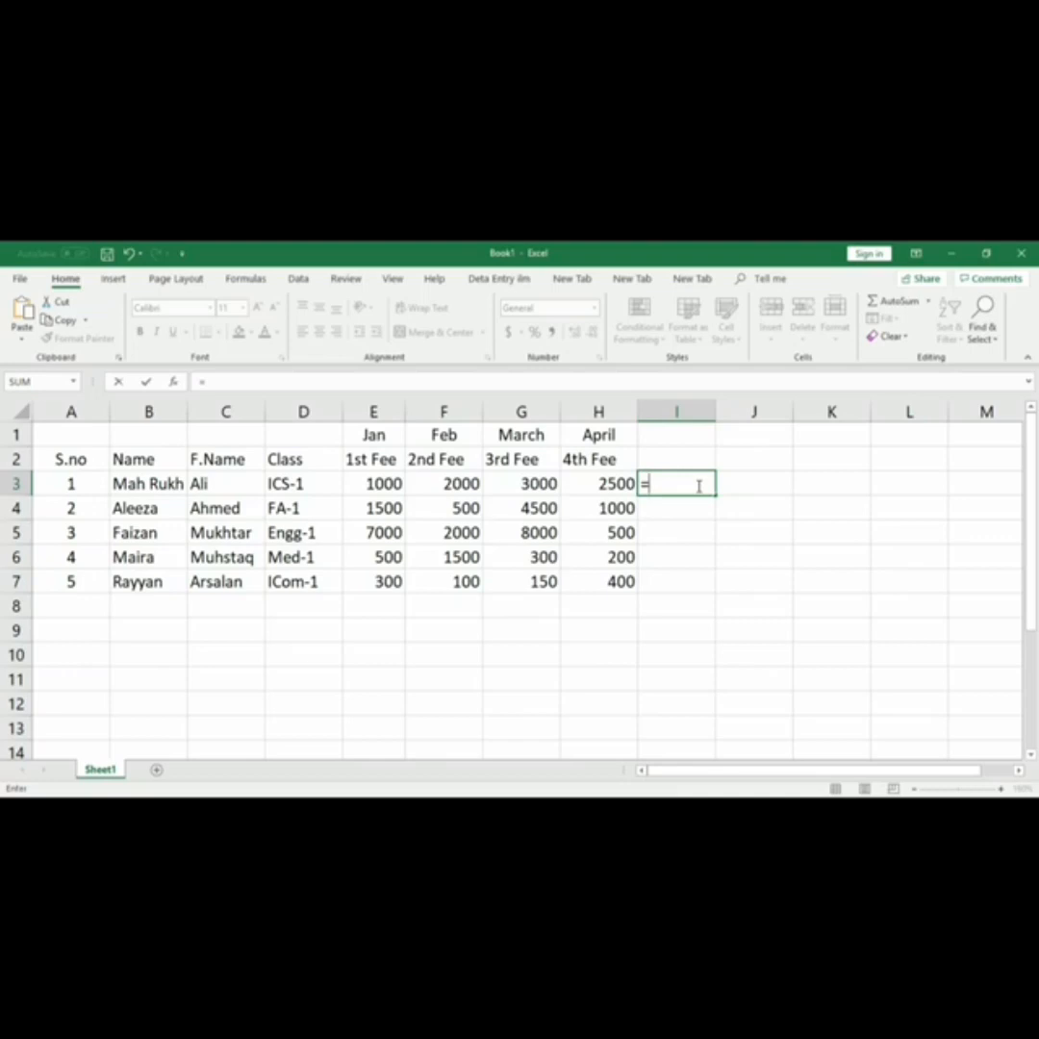
pyautogui.write('sum')
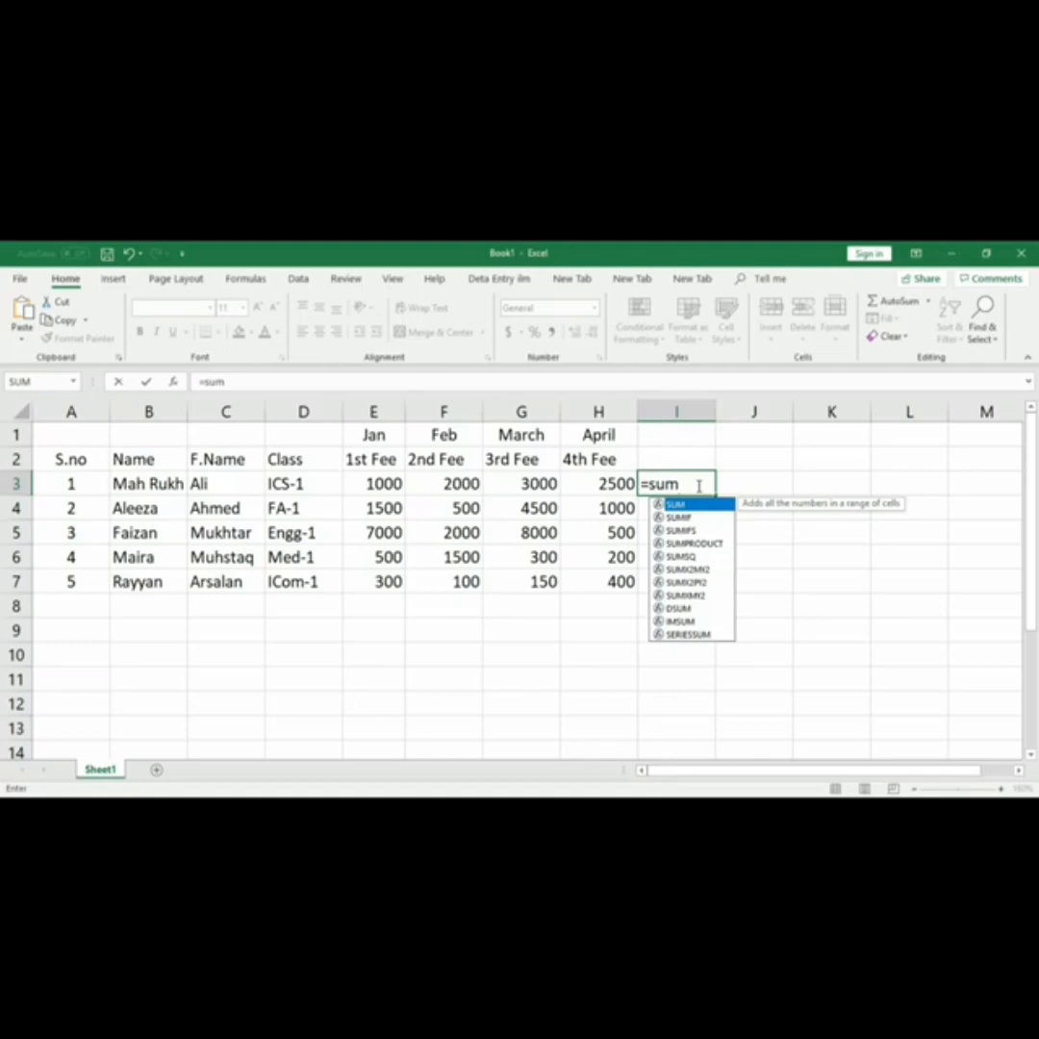
pyautogui.write('(')
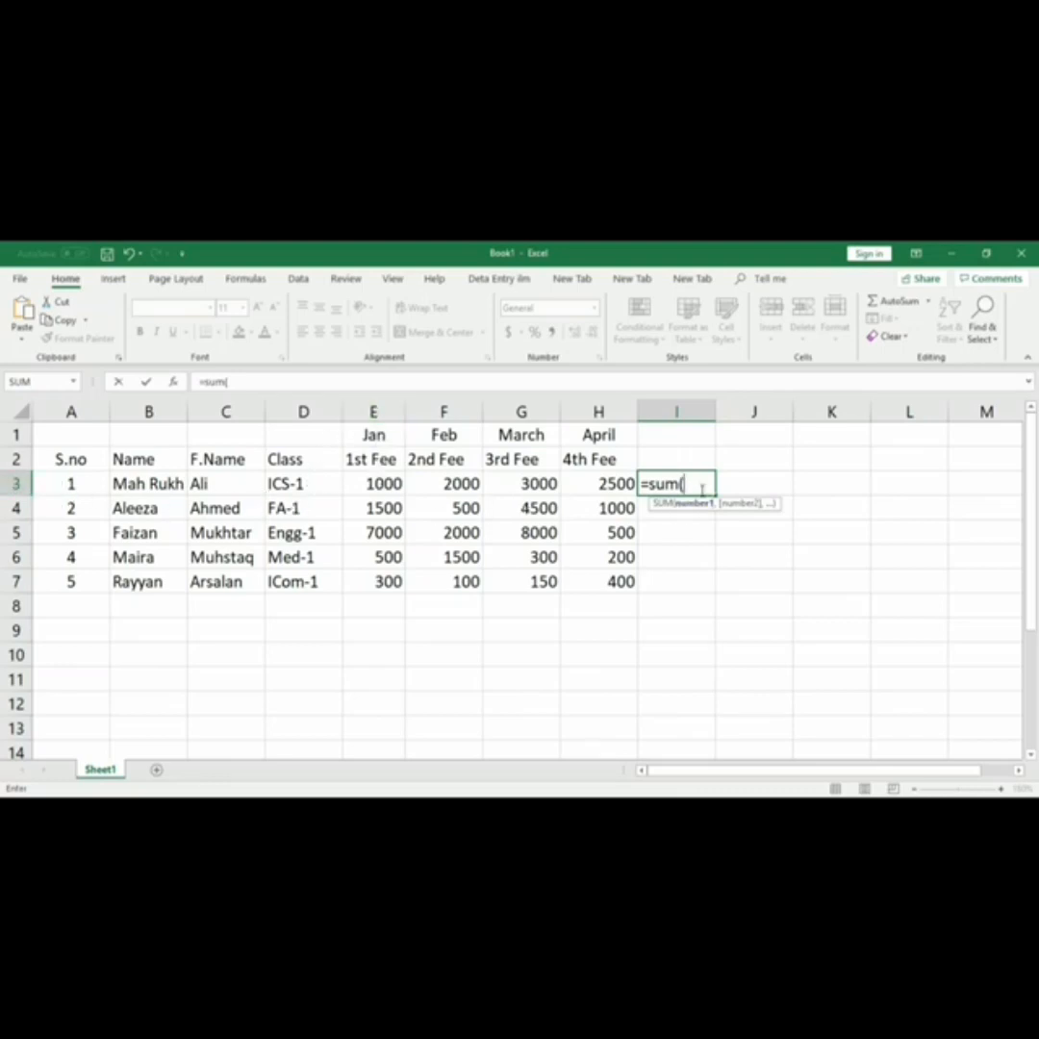
pyautogui.write('e')
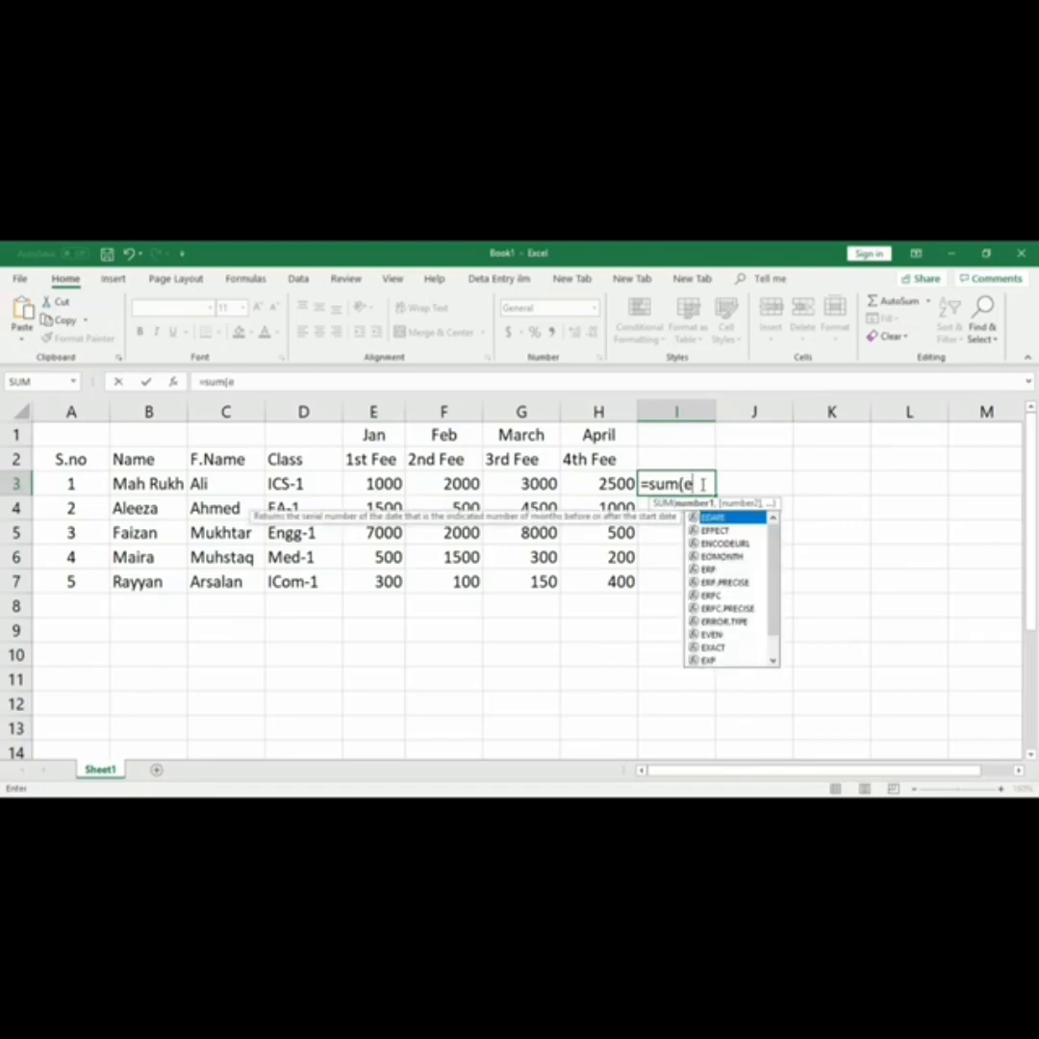
pyautogui.press('BackSpace')
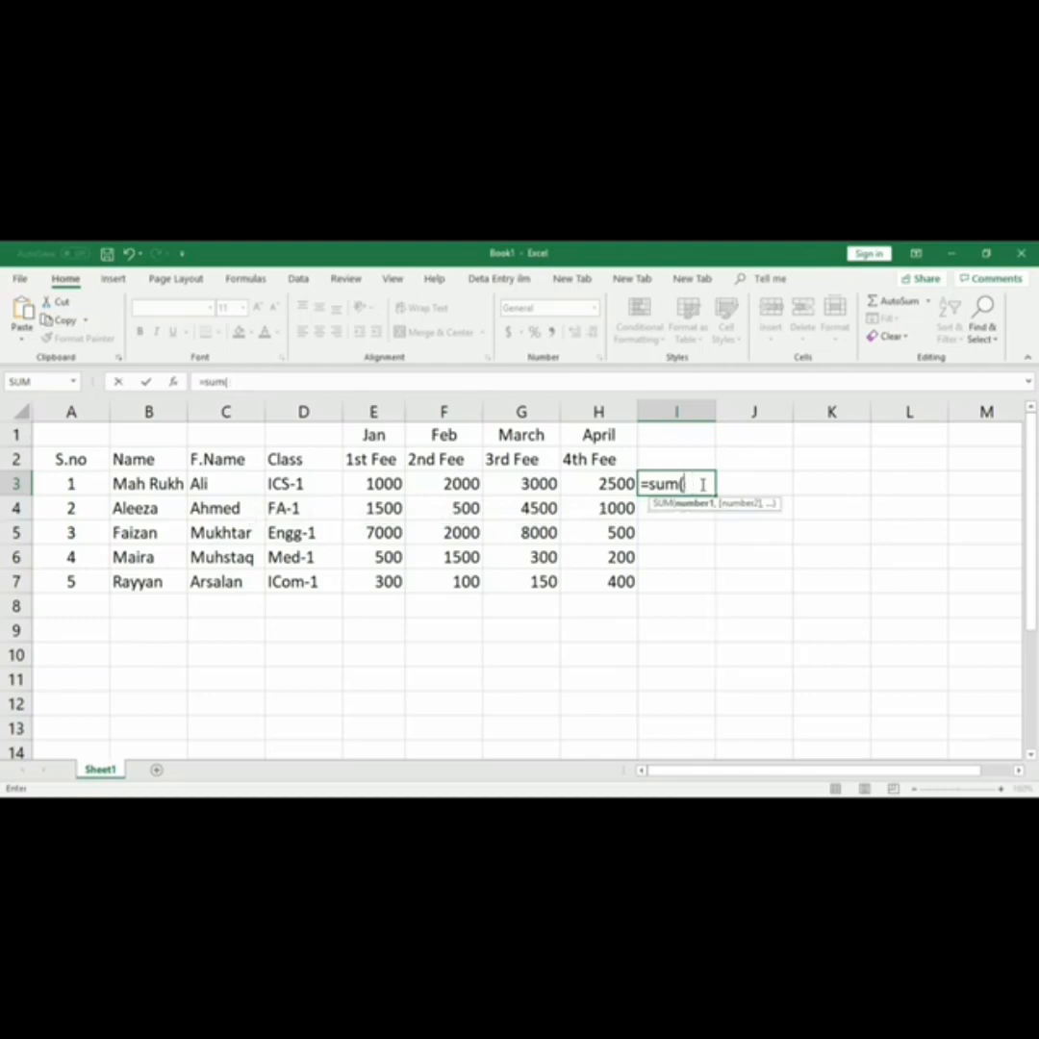
pyautogui.write('E')
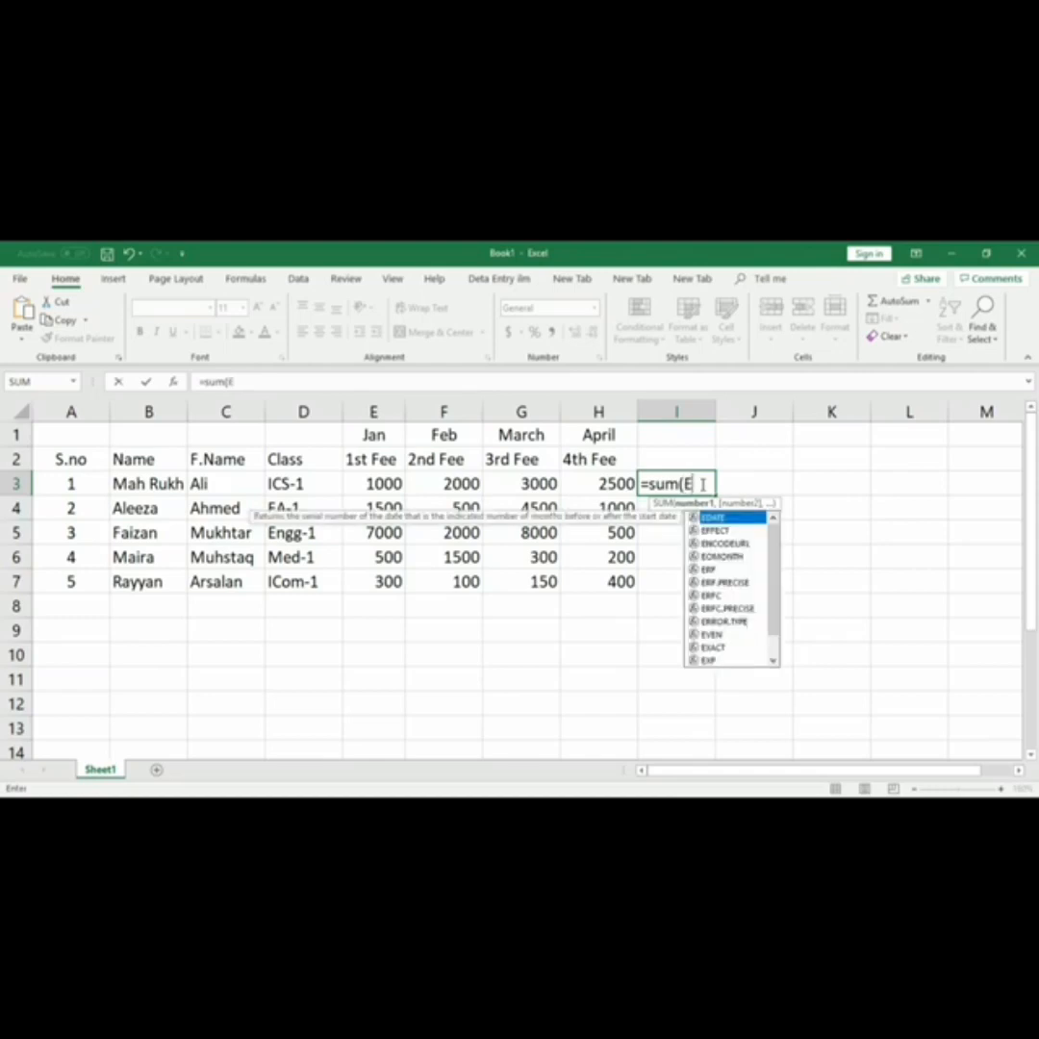
pyautogui.write('3:')
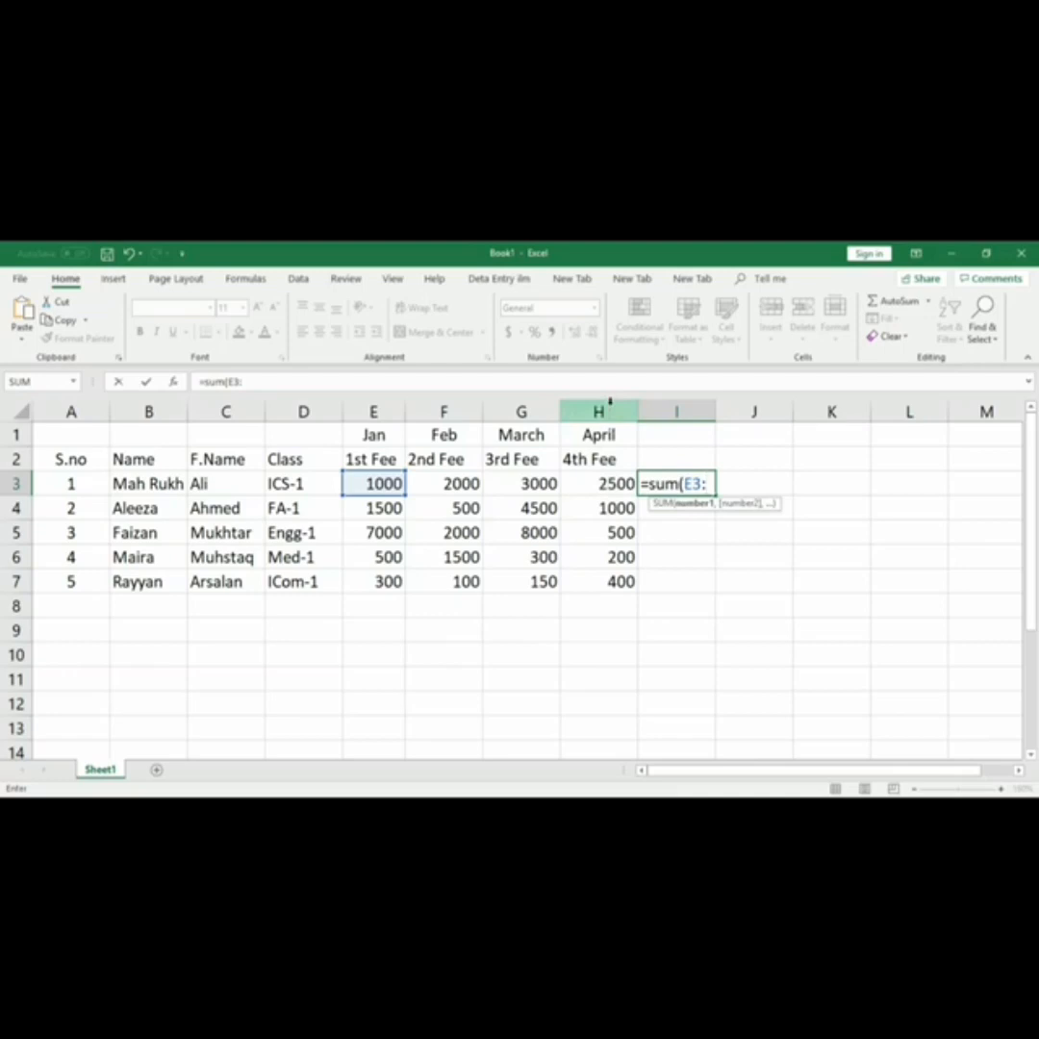
pyautogui.write('H')
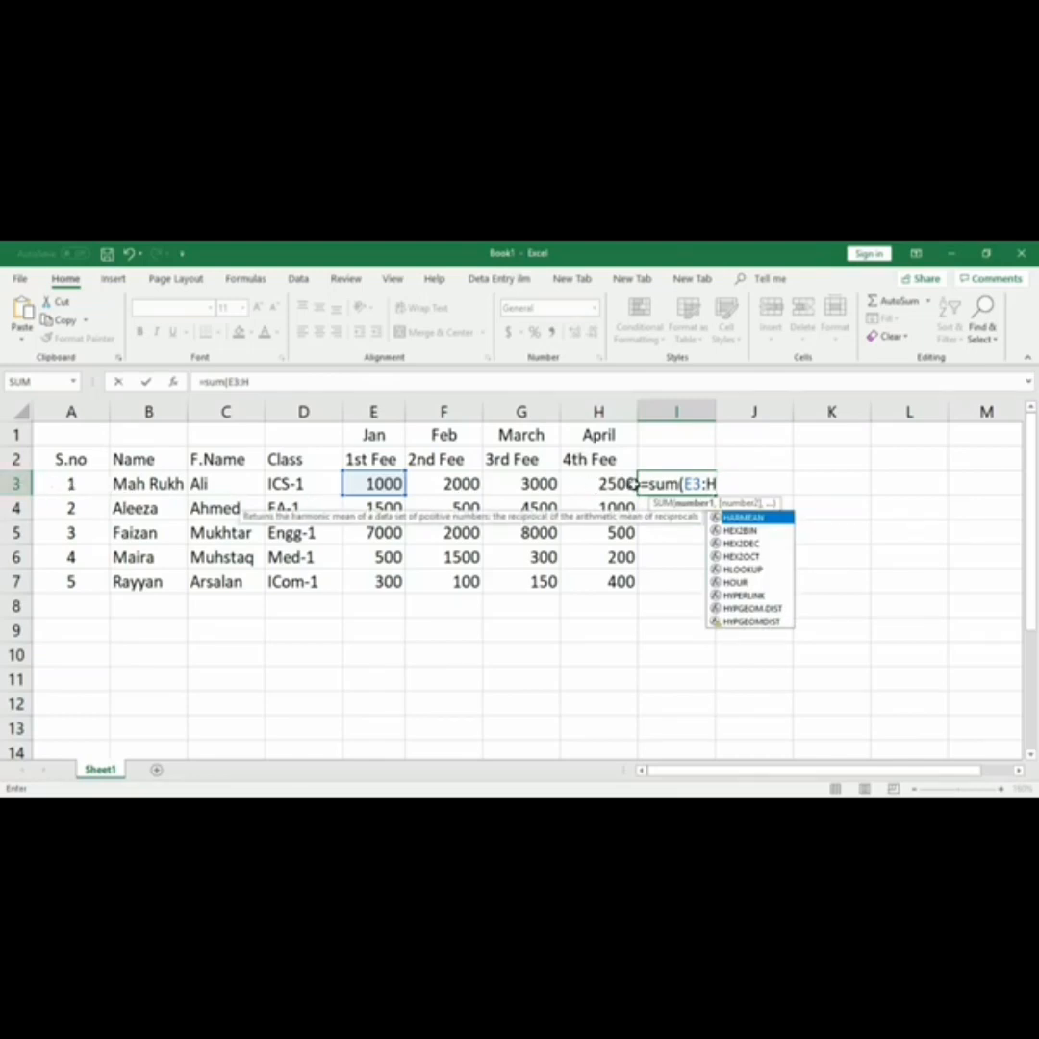
pyautogui.write('3')
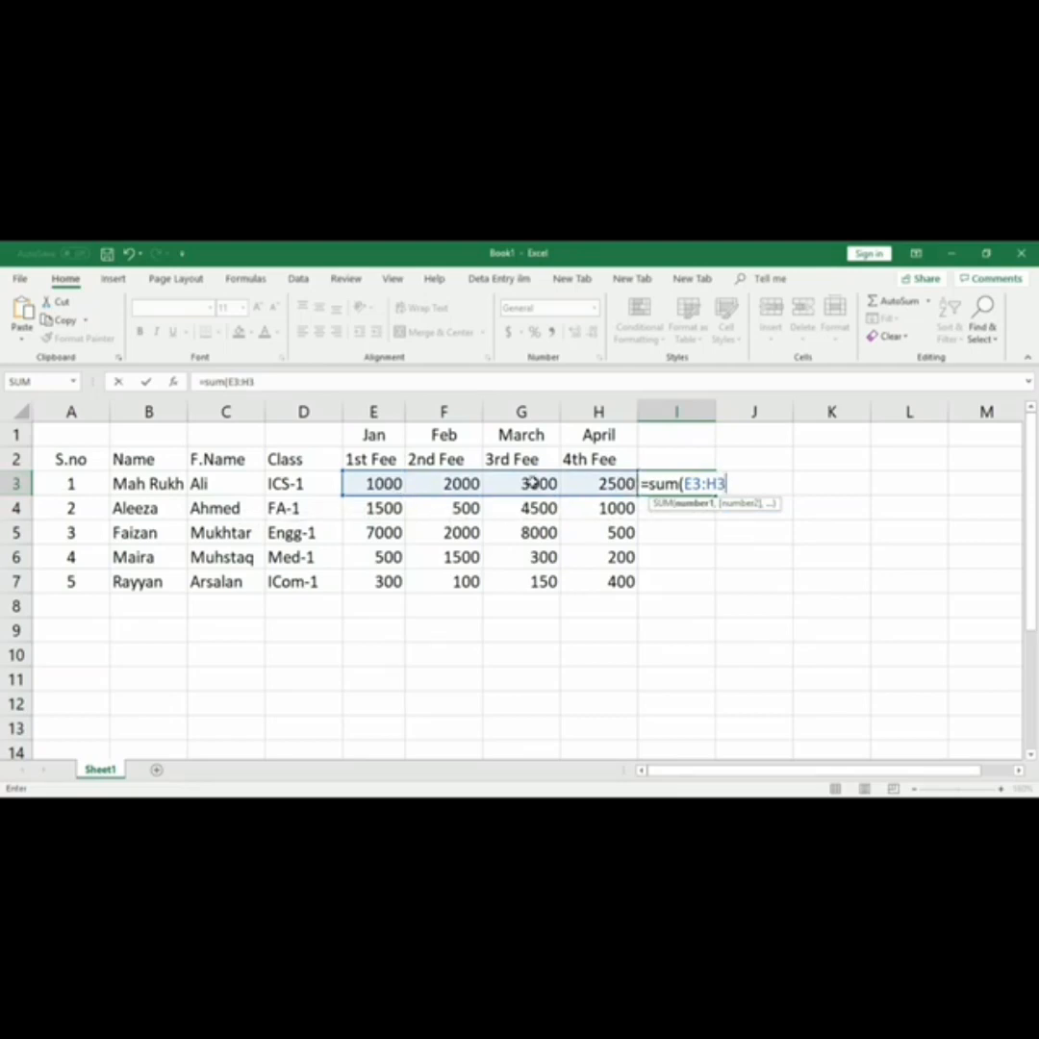
pyautogui.write(')')
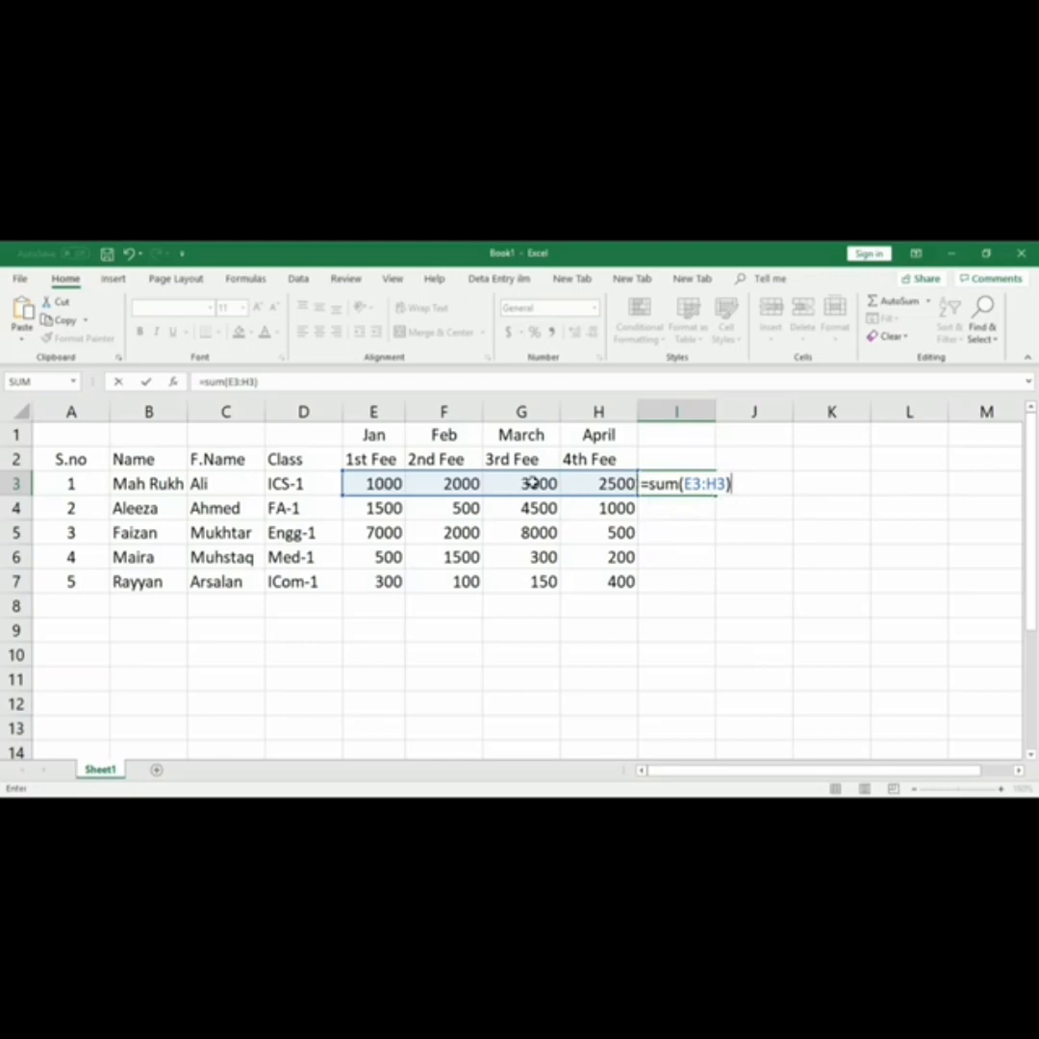
pyautogui.press('Return')
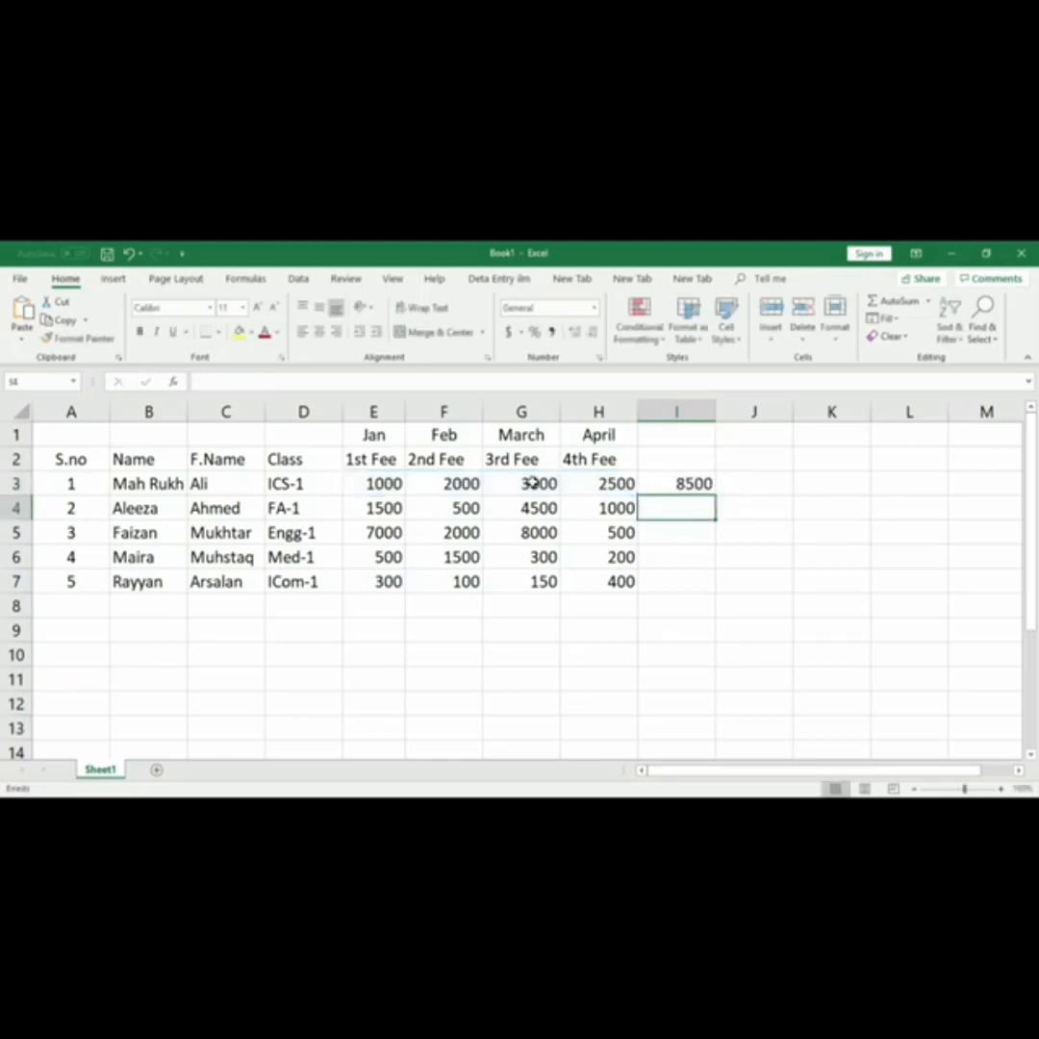
# Fill the total formula from I3 down to I7 for the remaining students
pyautogui.click(693, 484)
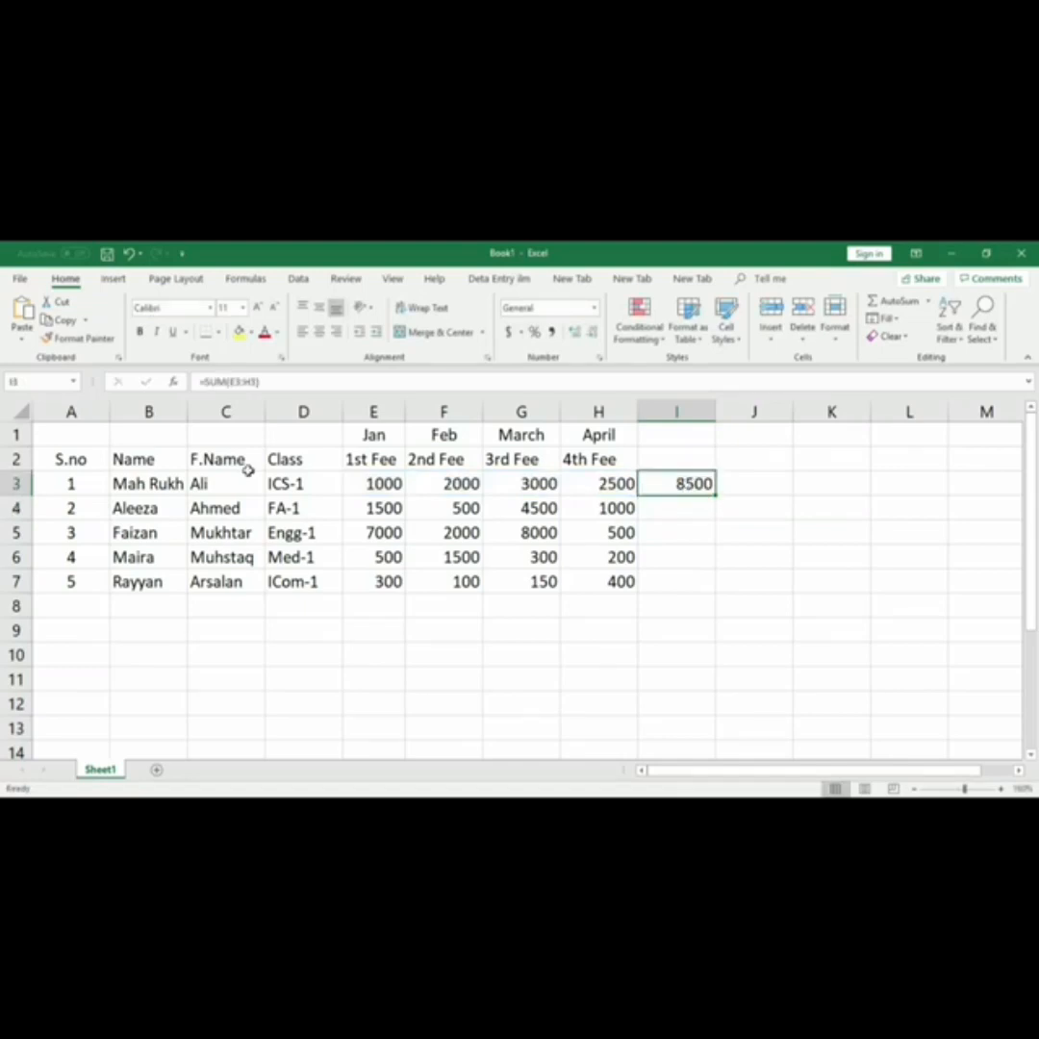
pyautogui.click(151, 484)
pyautogui.click(677, 483)
pyautogui.moveTo(717, 493); pyautogui.dragTo(719, 596)
pyautogui.click(692, 650)
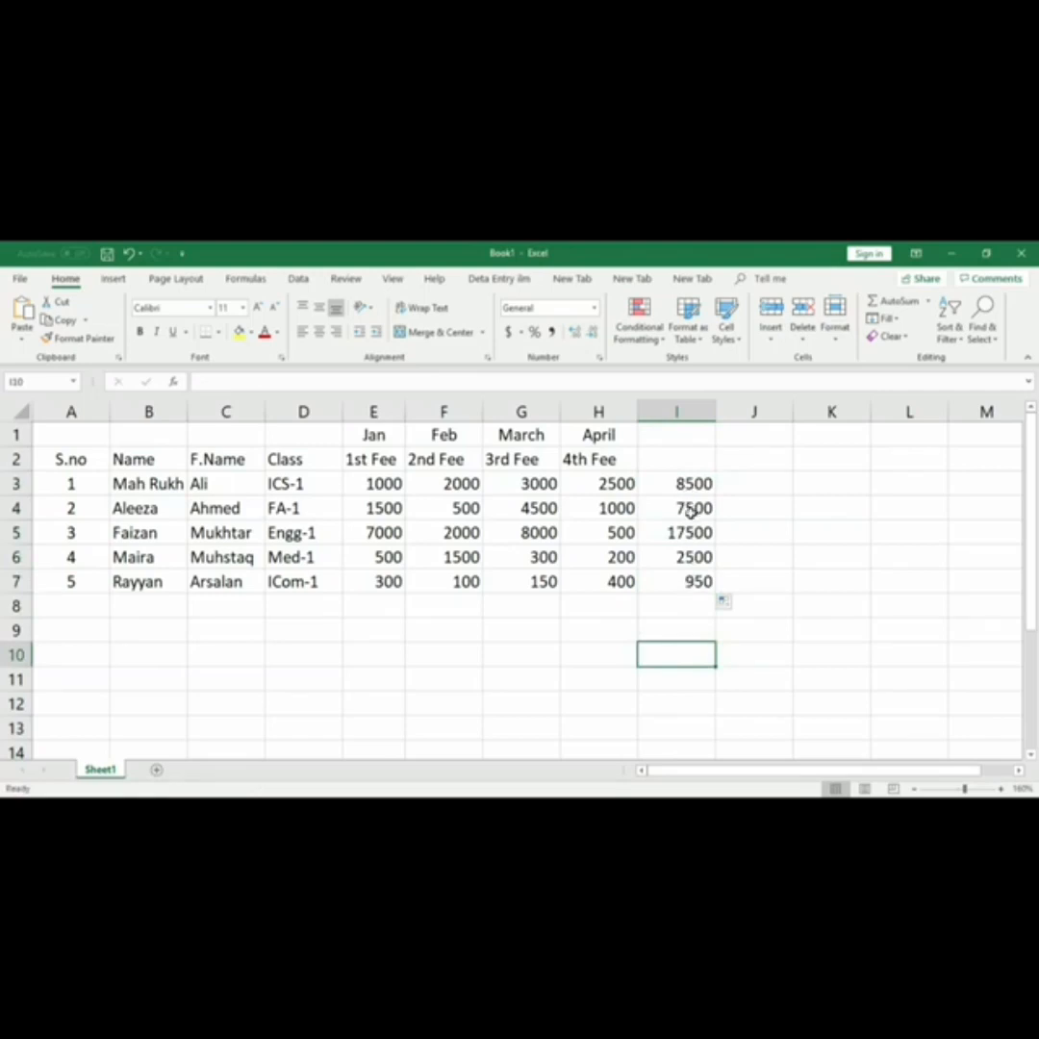
# Enter the column header Total Fee in cell I2
pyautogui.click(690, 462)
pyautogui.write('t')
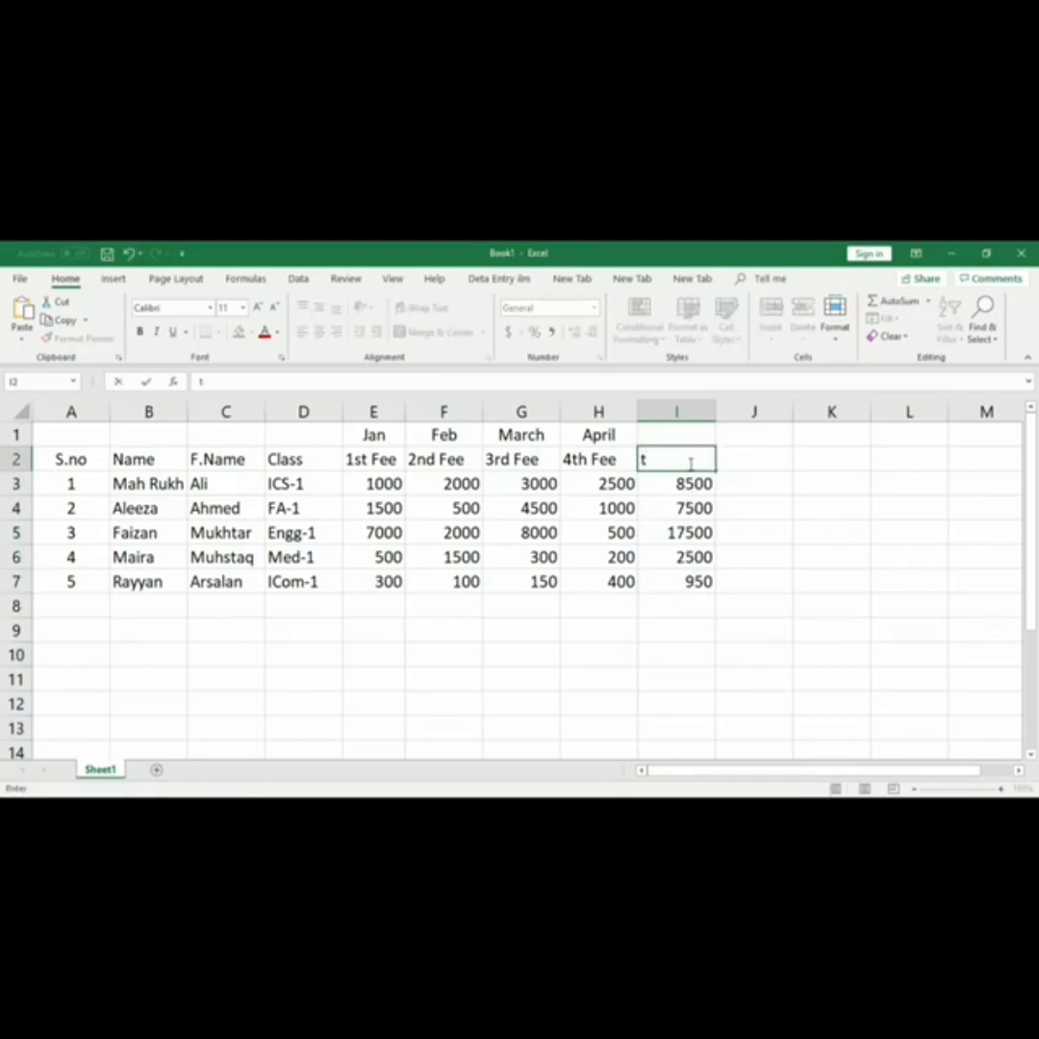
pyautogui.write('To')
pyautogui.press('BackSpace')
pyautogui.press('BackSpace')
pyautogui.press('BackSpace')
pyautogui.write('Total Fee')
pyautogui.click(691, 531)
pyautogui.click(689, 459)
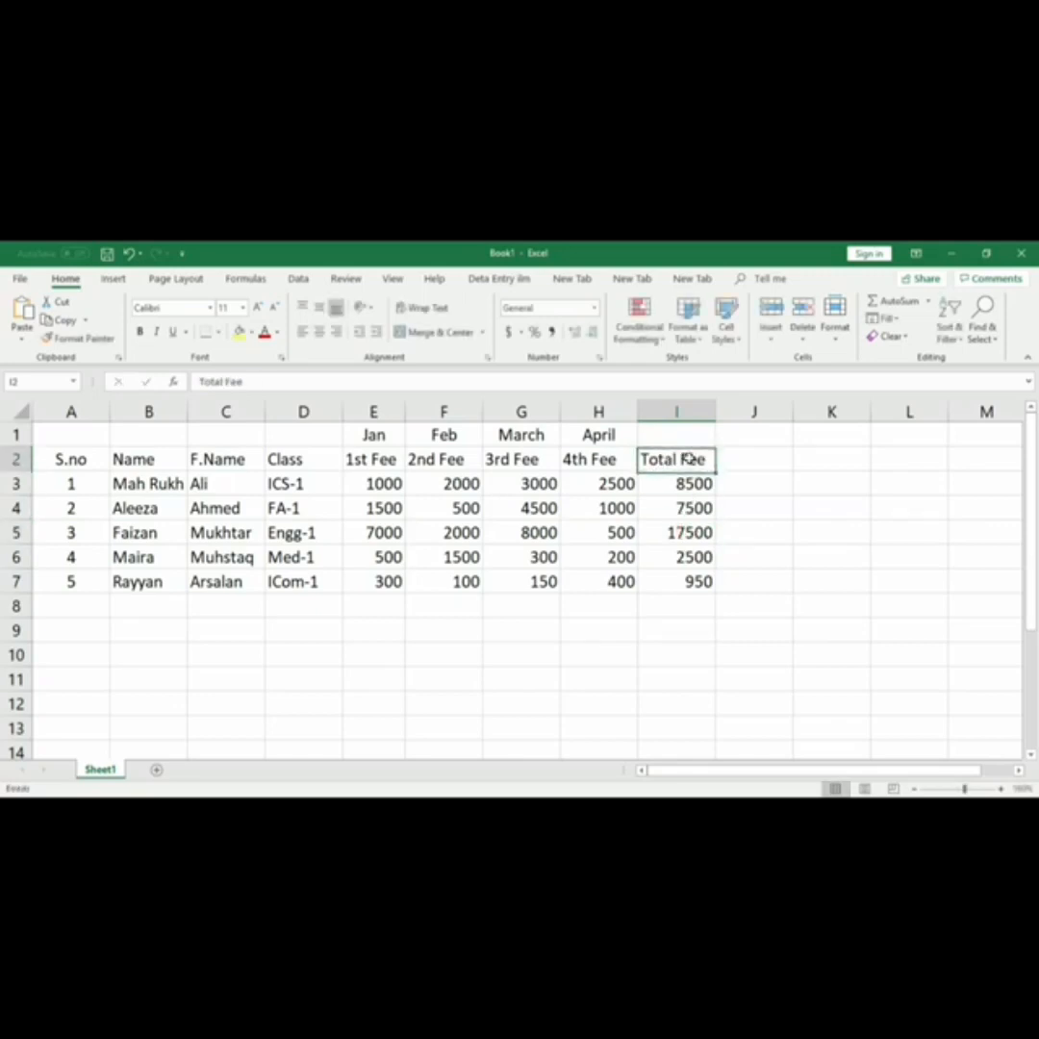
# Clear the calculated totals from cells I3 to I7
pyautogui.click(697, 486)
pyautogui.moveTo(699, 578); pyautogui.dragTo(698, 578)
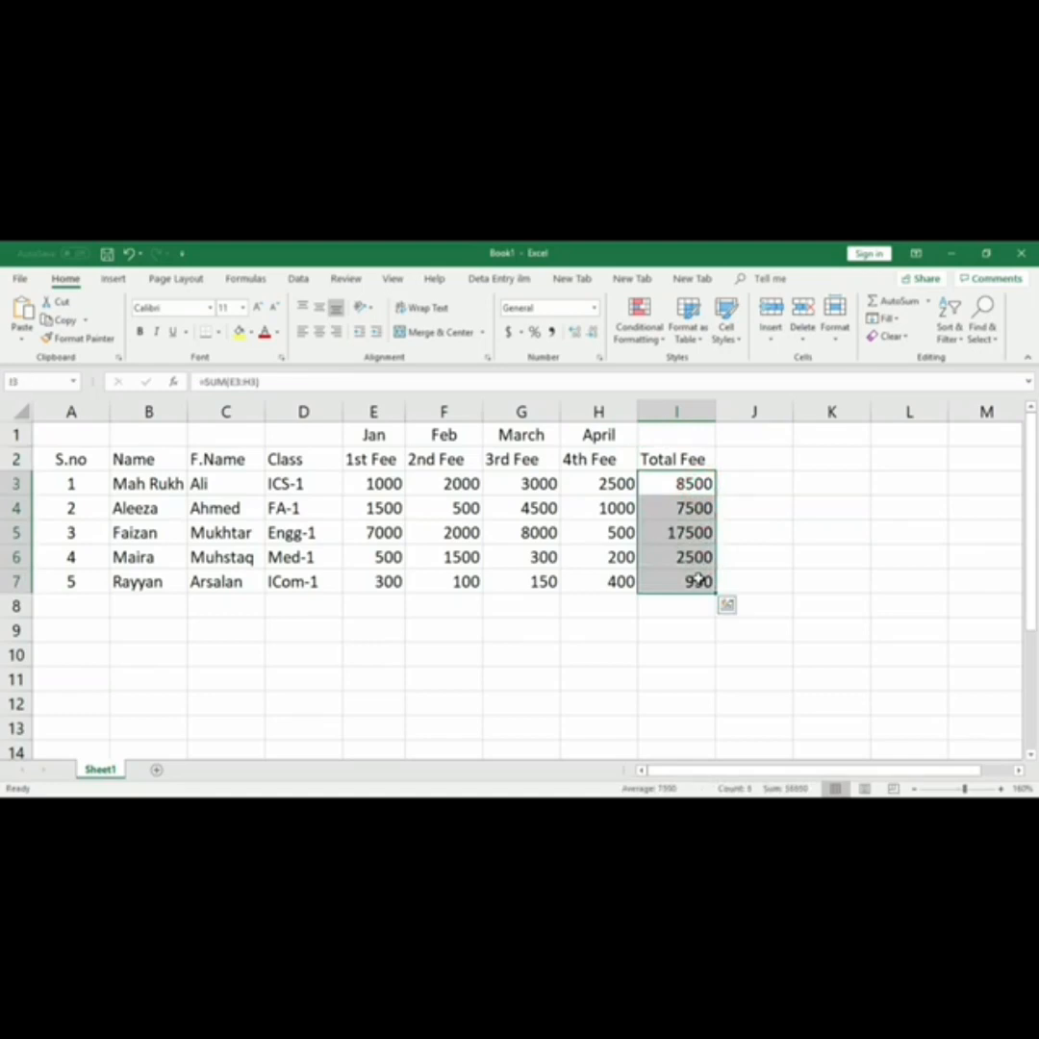
pyautogui.press('Delete')
pyautogui.click(687, 610)
# Total the second student's fees in cell I4 with =sum(E4:H4), picking the range from the sheet
pyautogui.click(667, 475)
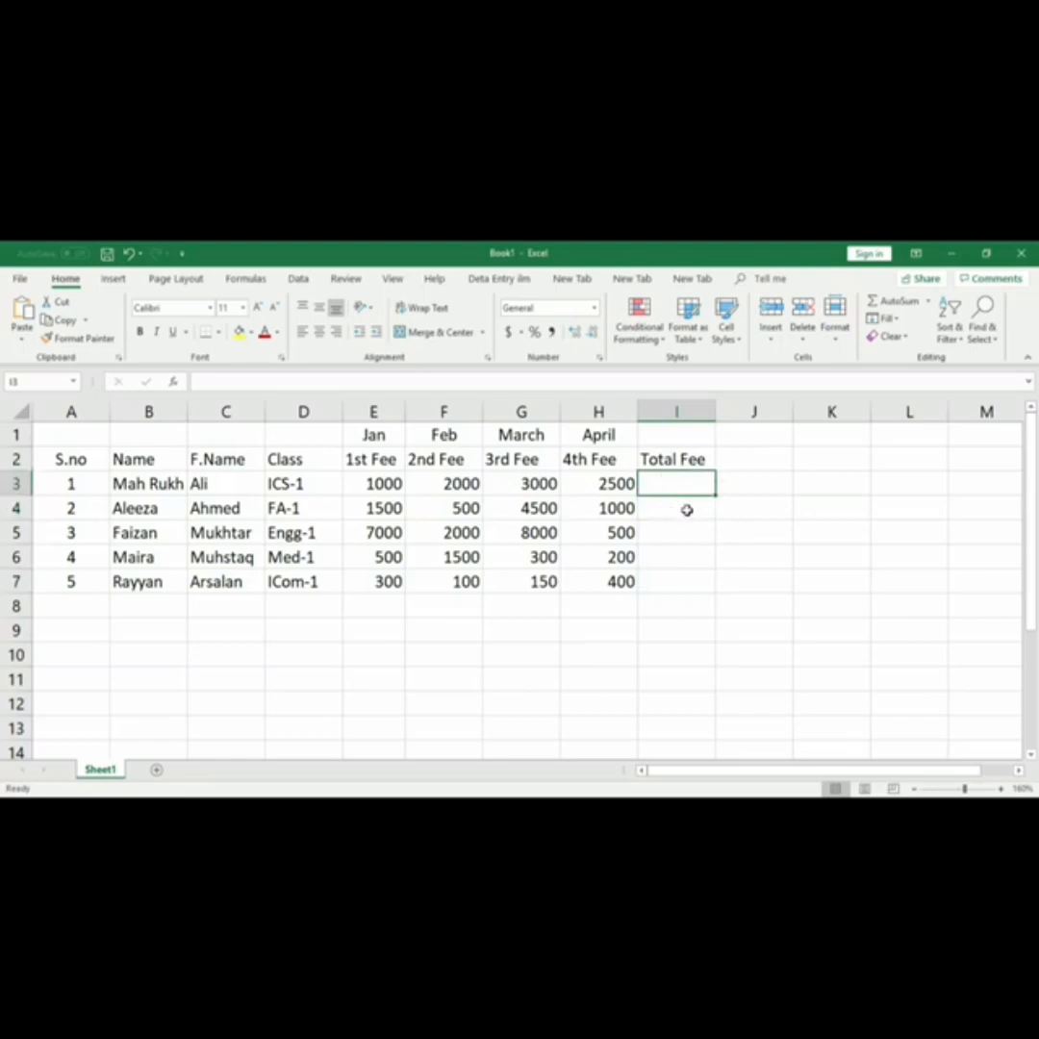
pyautogui.click(687, 510)
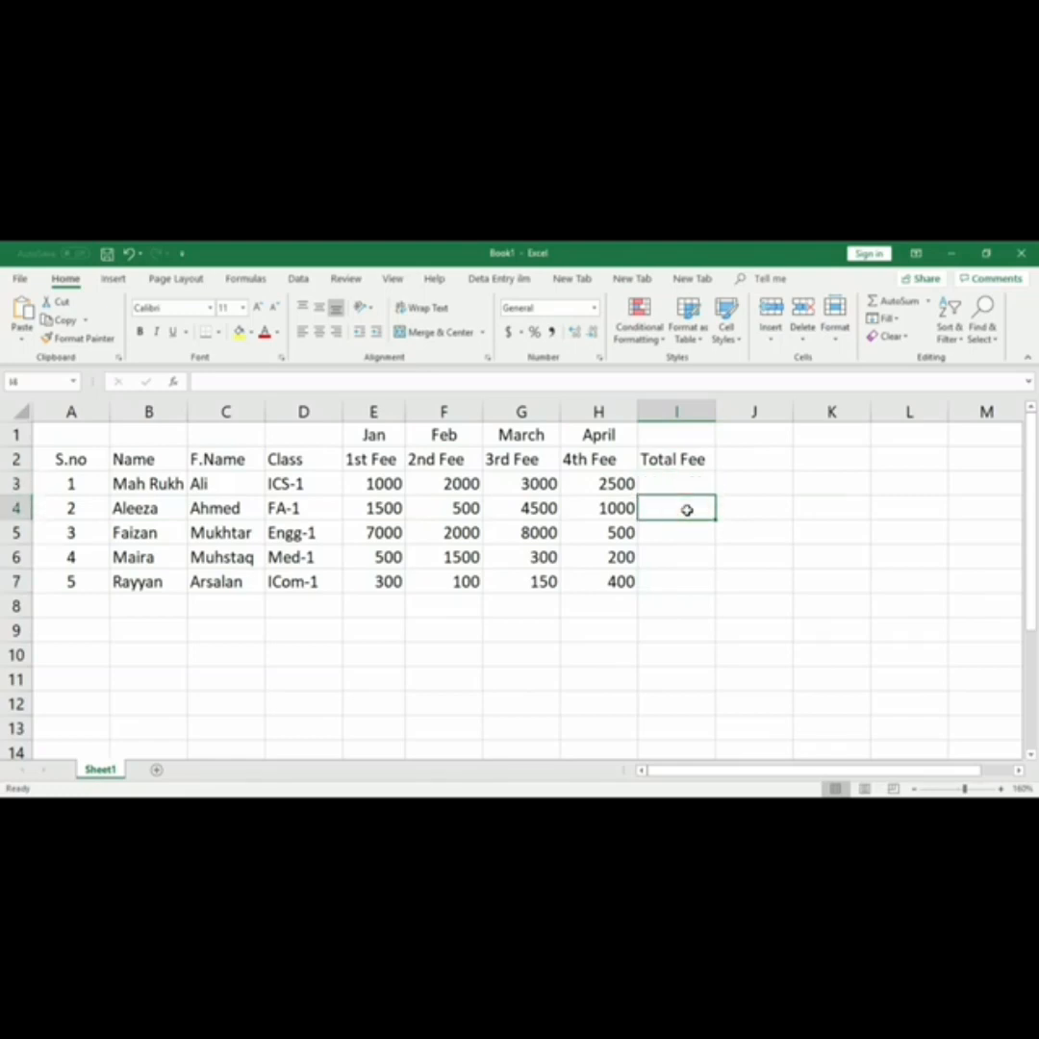
pyautogui.write('=')
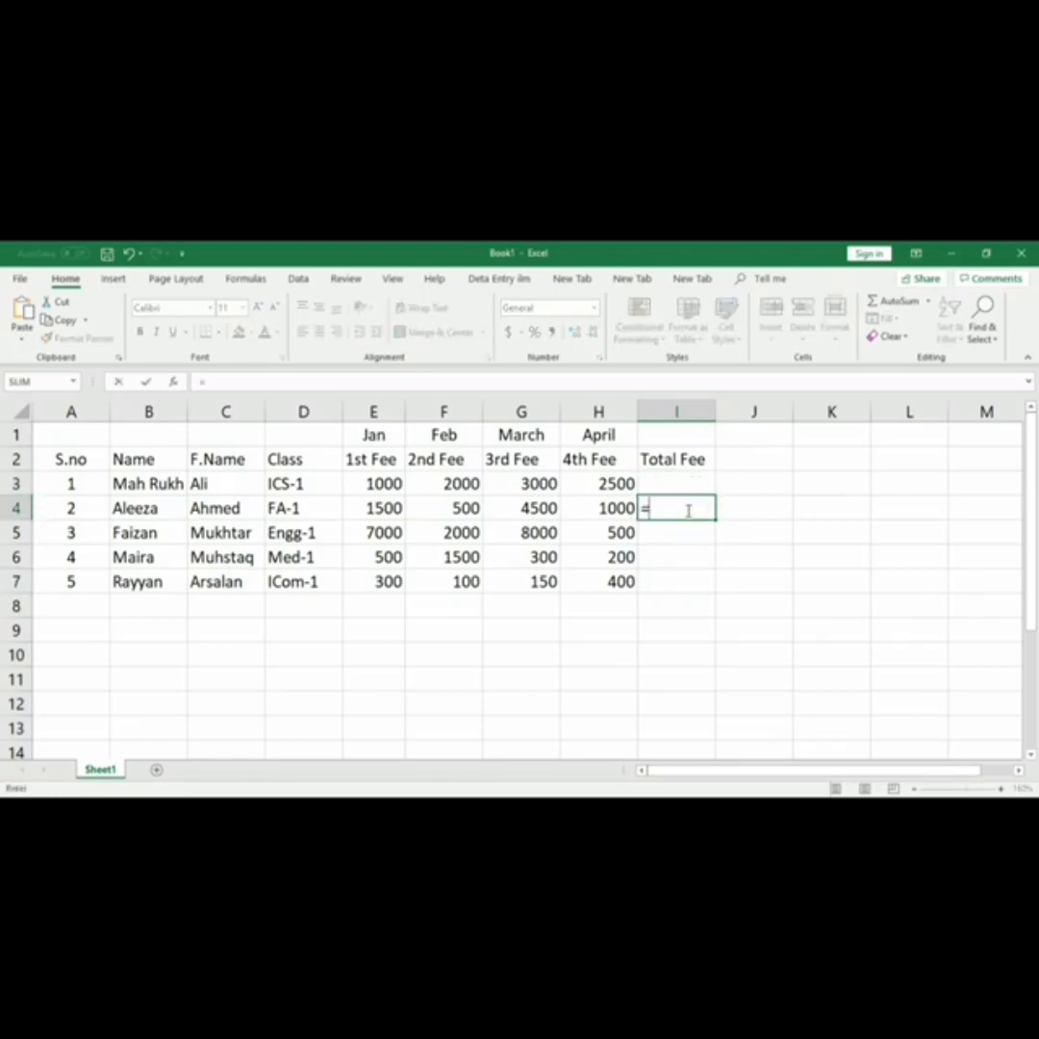
pyautogui.write('su')
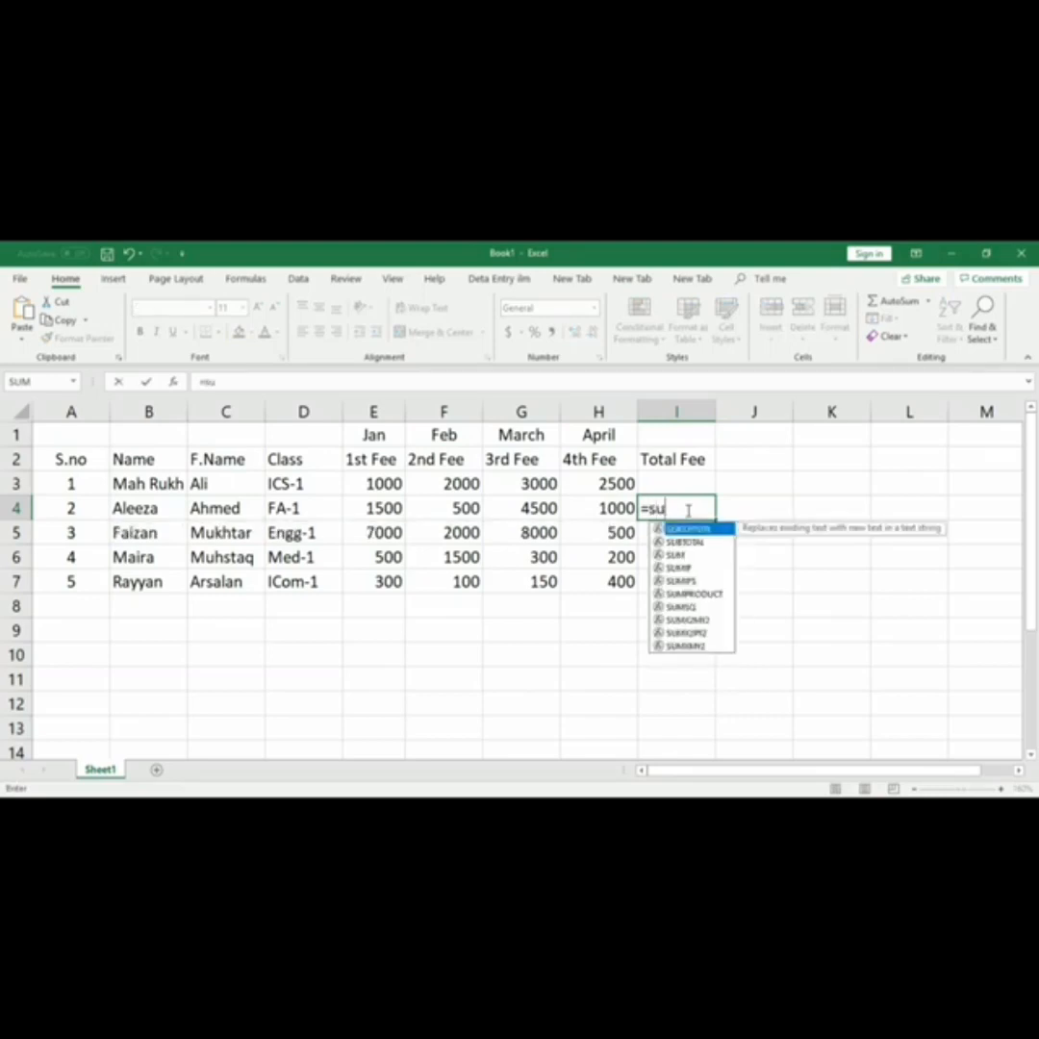
pyautogui.write('m')
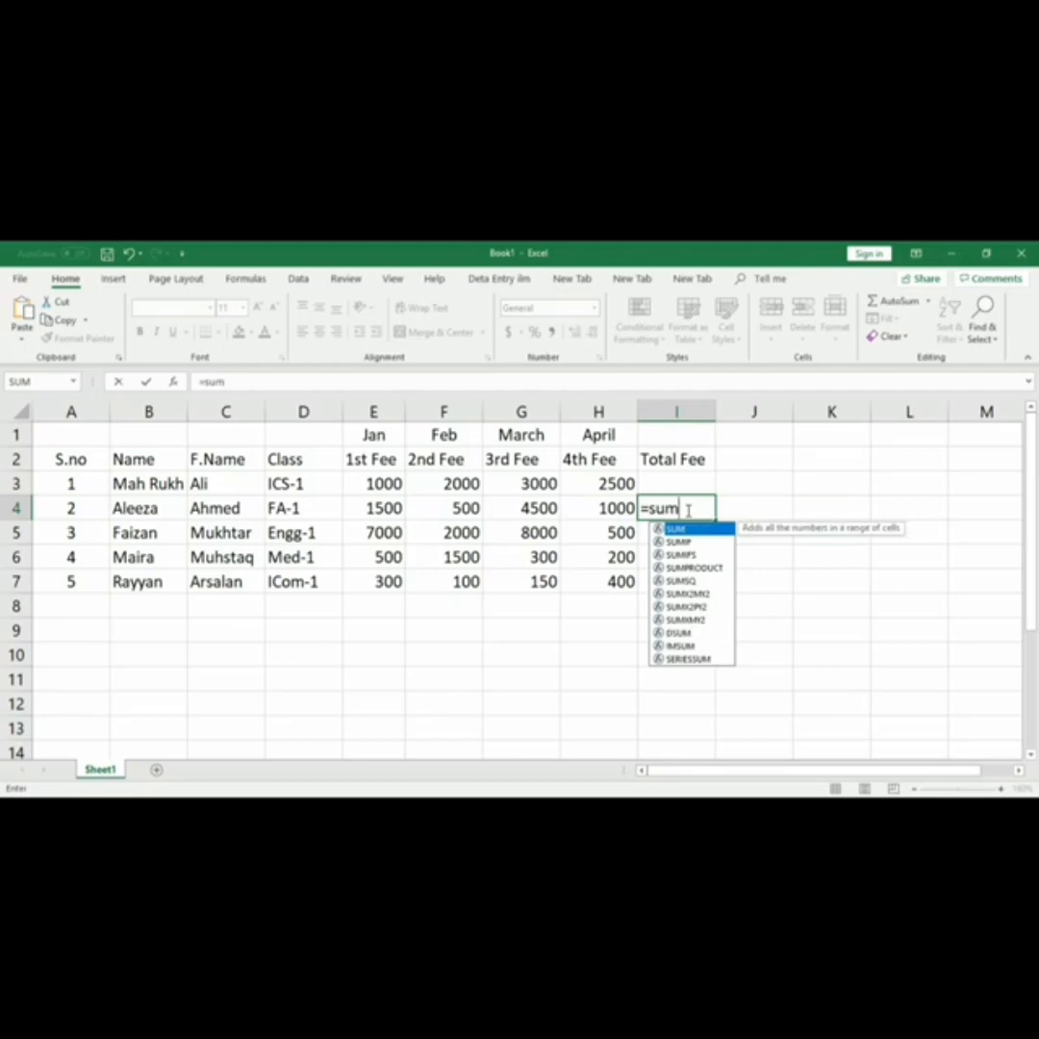
pyautogui.write('(')
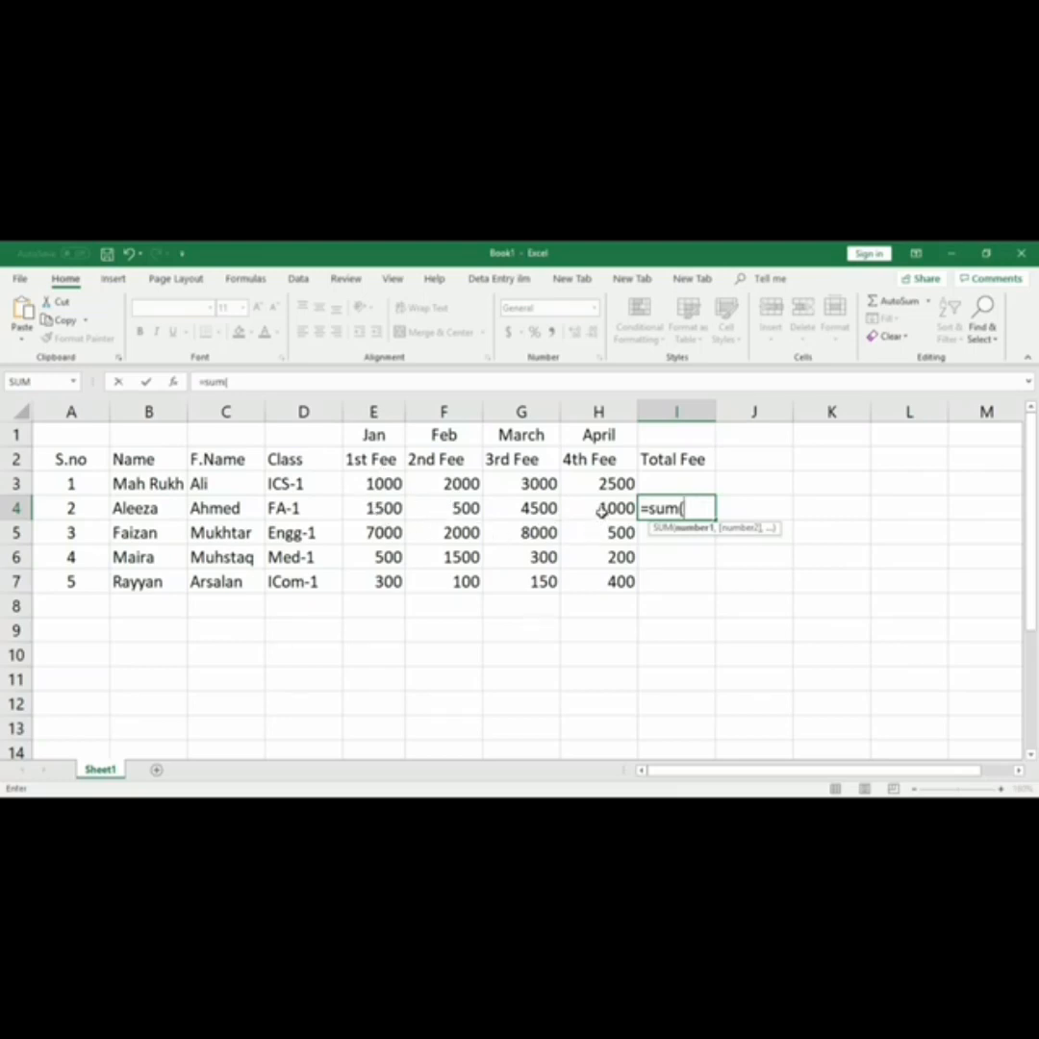
pyautogui.click(369, 506)
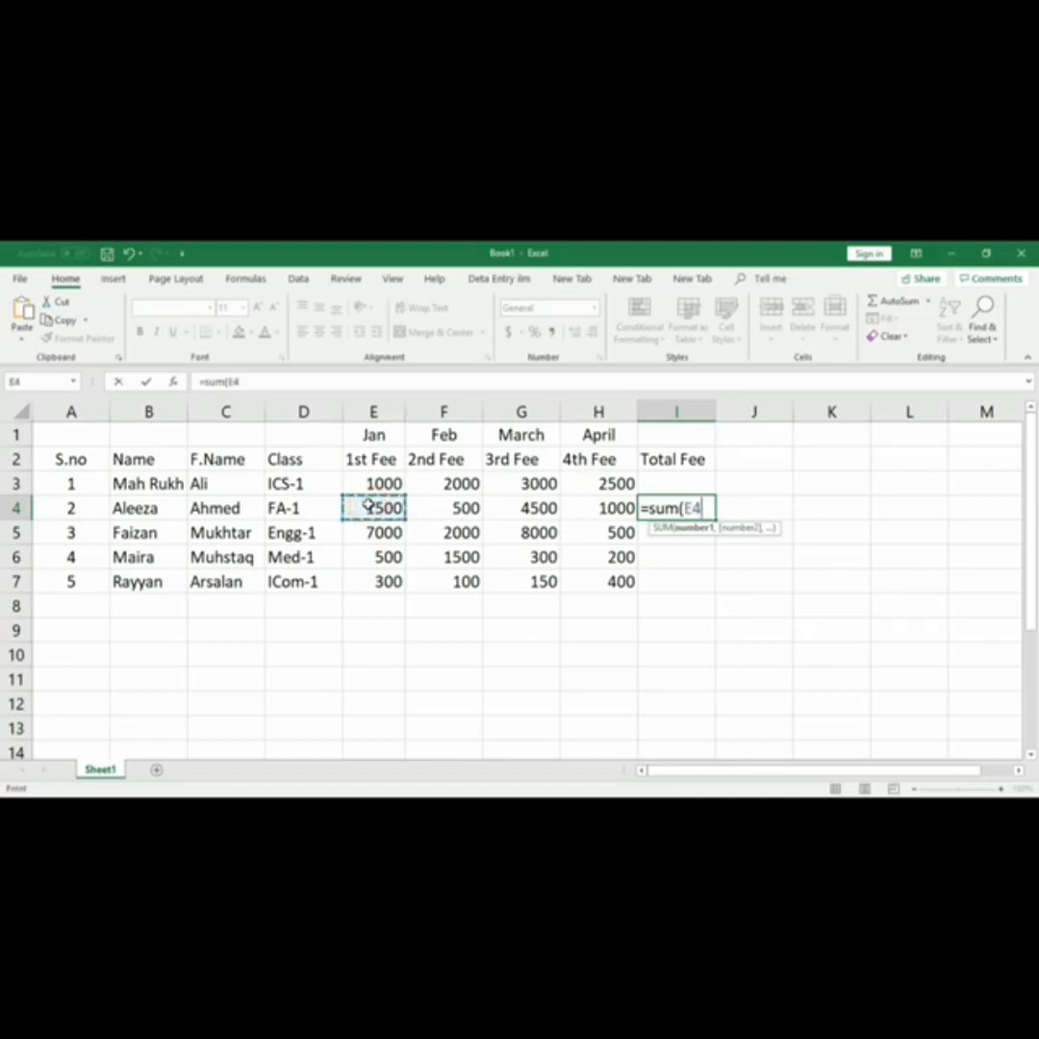
pyautogui.moveTo(368, 506); pyautogui.dragTo(606, 516)
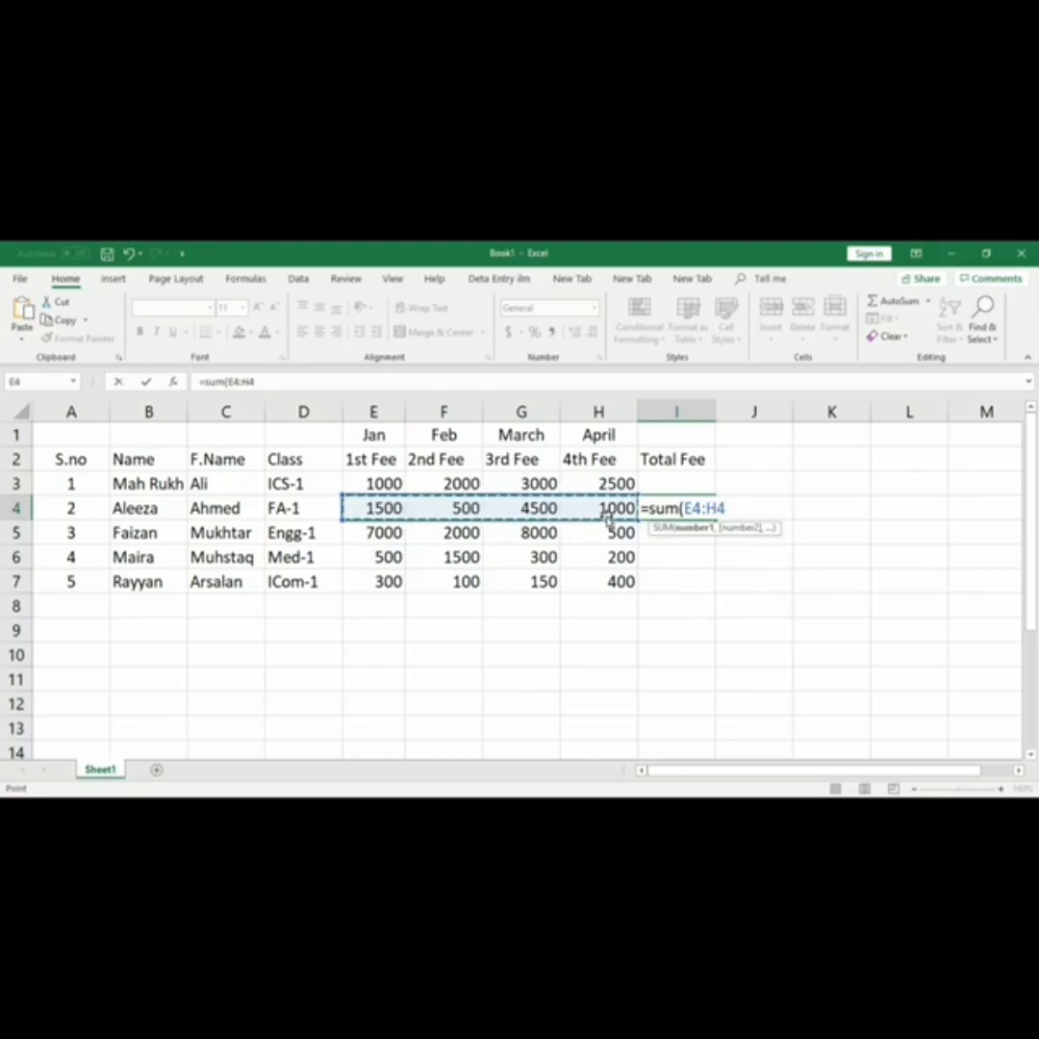
pyautogui.write(')')
pyautogui.press('Return')
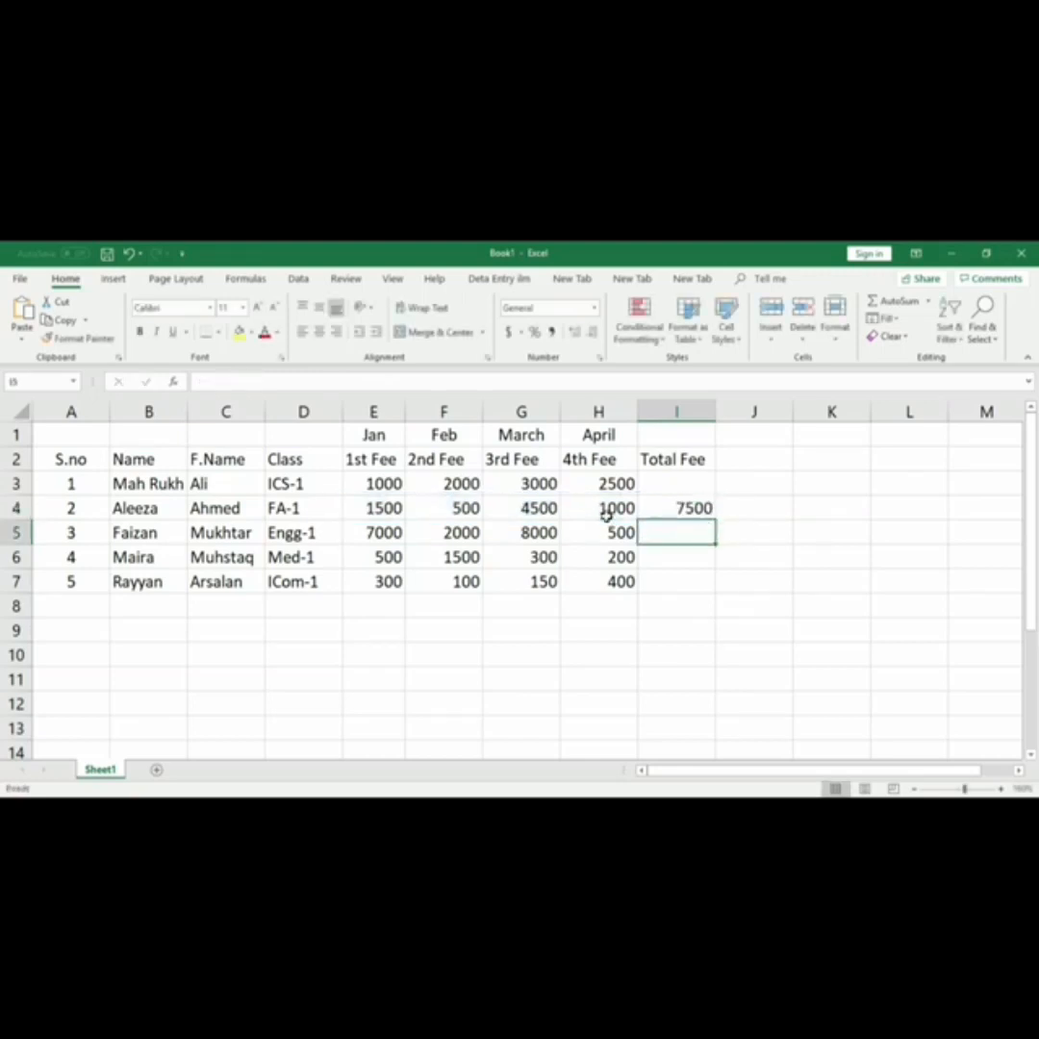
# Fill the total formula from I4 down to I7
pyautogui.click(708, 506)
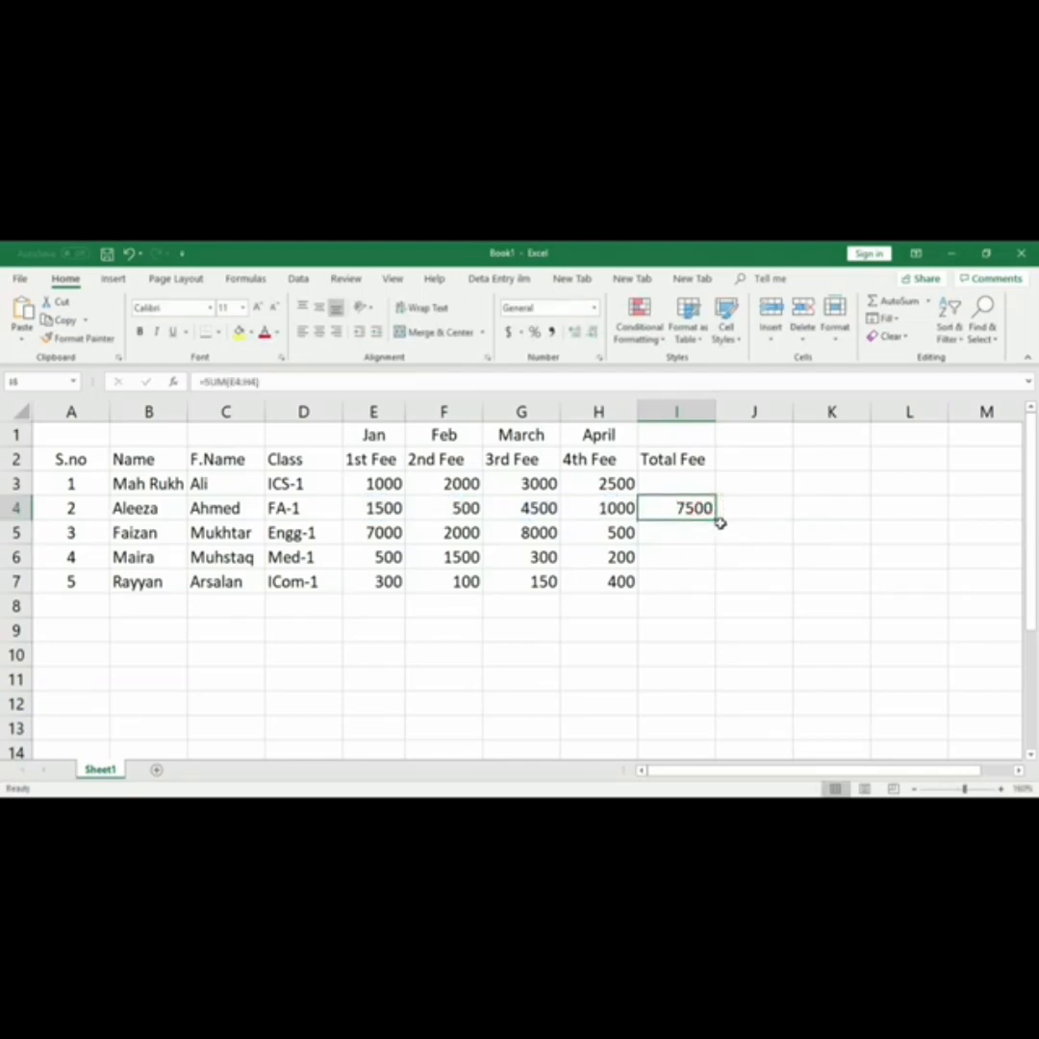
pyautogui.click(717, 520)
pyautogui.moveTo(718, 521); pyautogui.dragTo(717, 588)
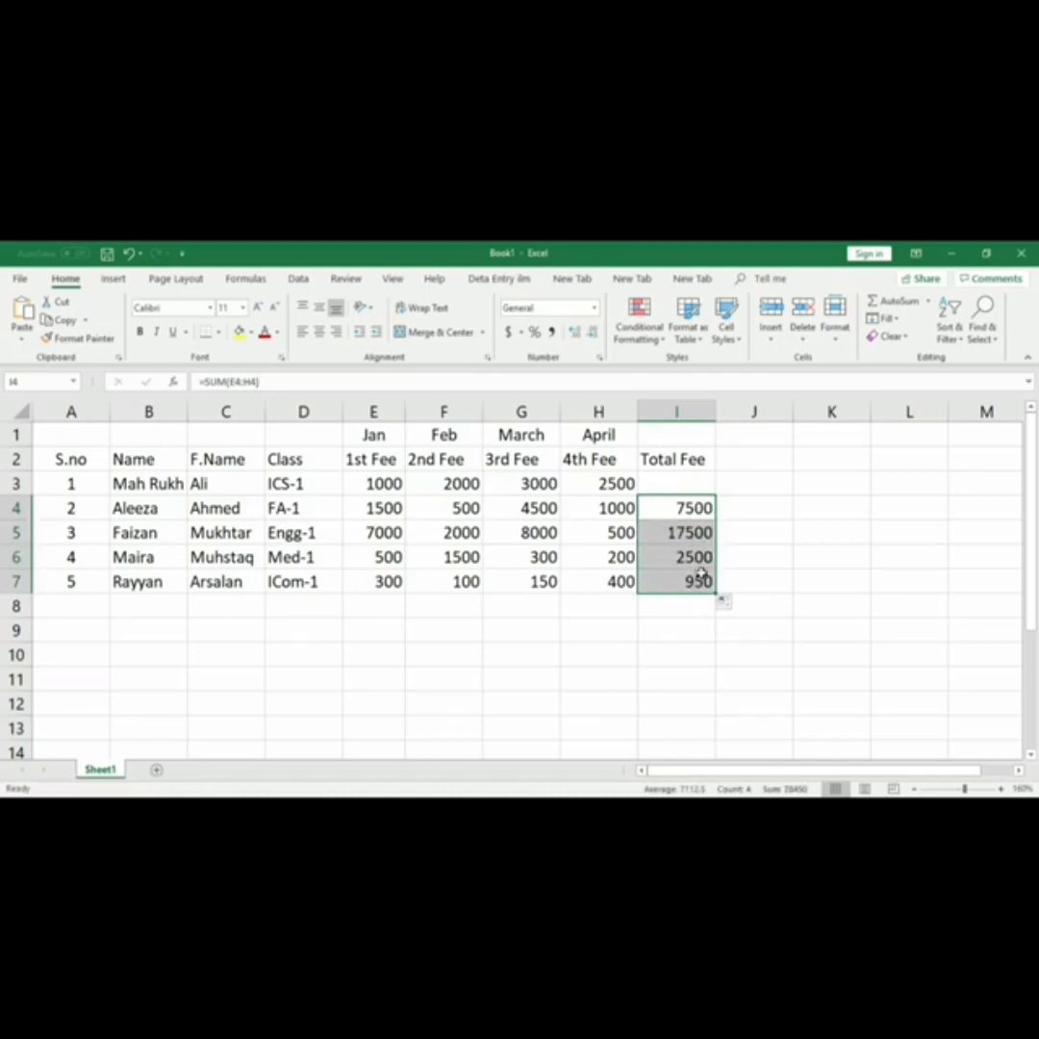
# Fill the total formula from I4 up into I3 for the first student
pyautogui.click(686, 477)
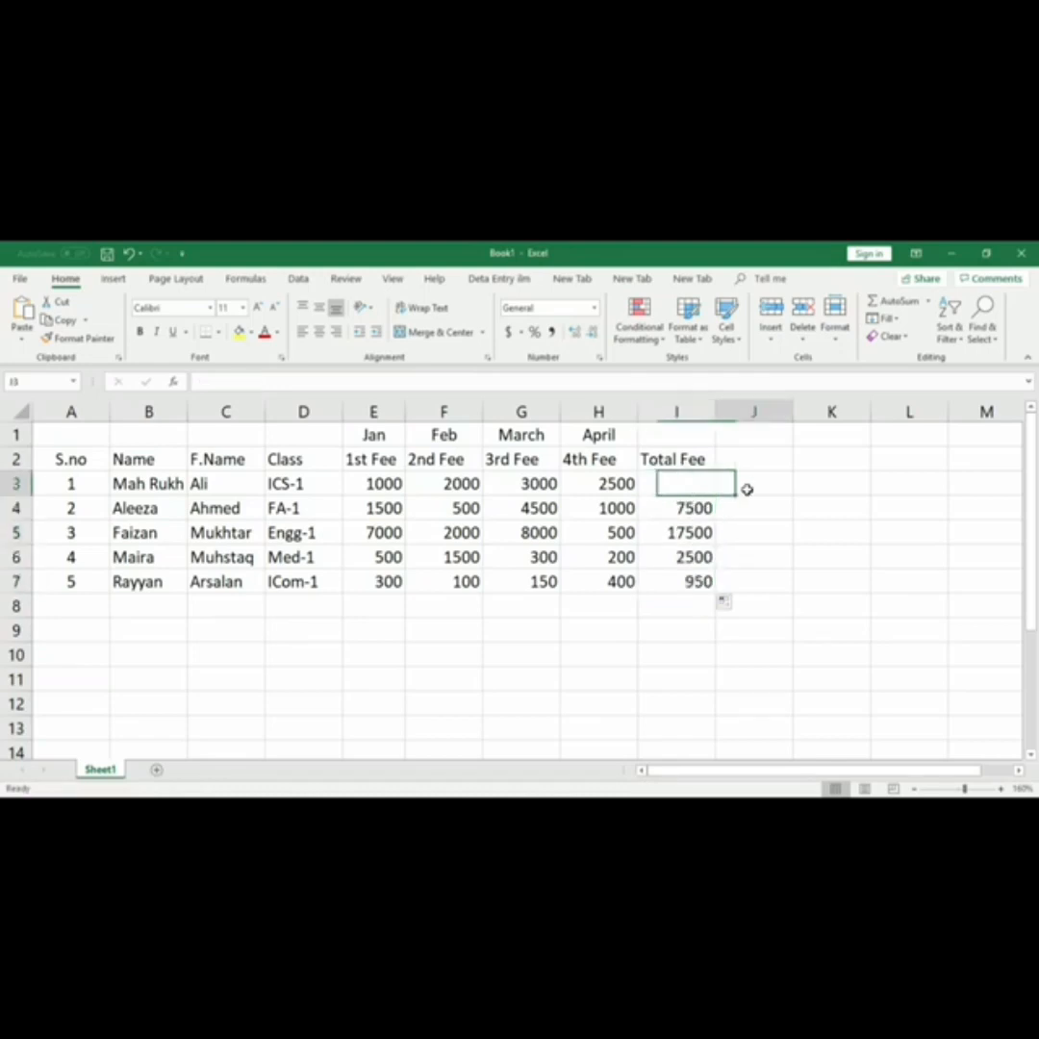
pyautogui.click(687, 485)
pyautogui.click(680, 483)
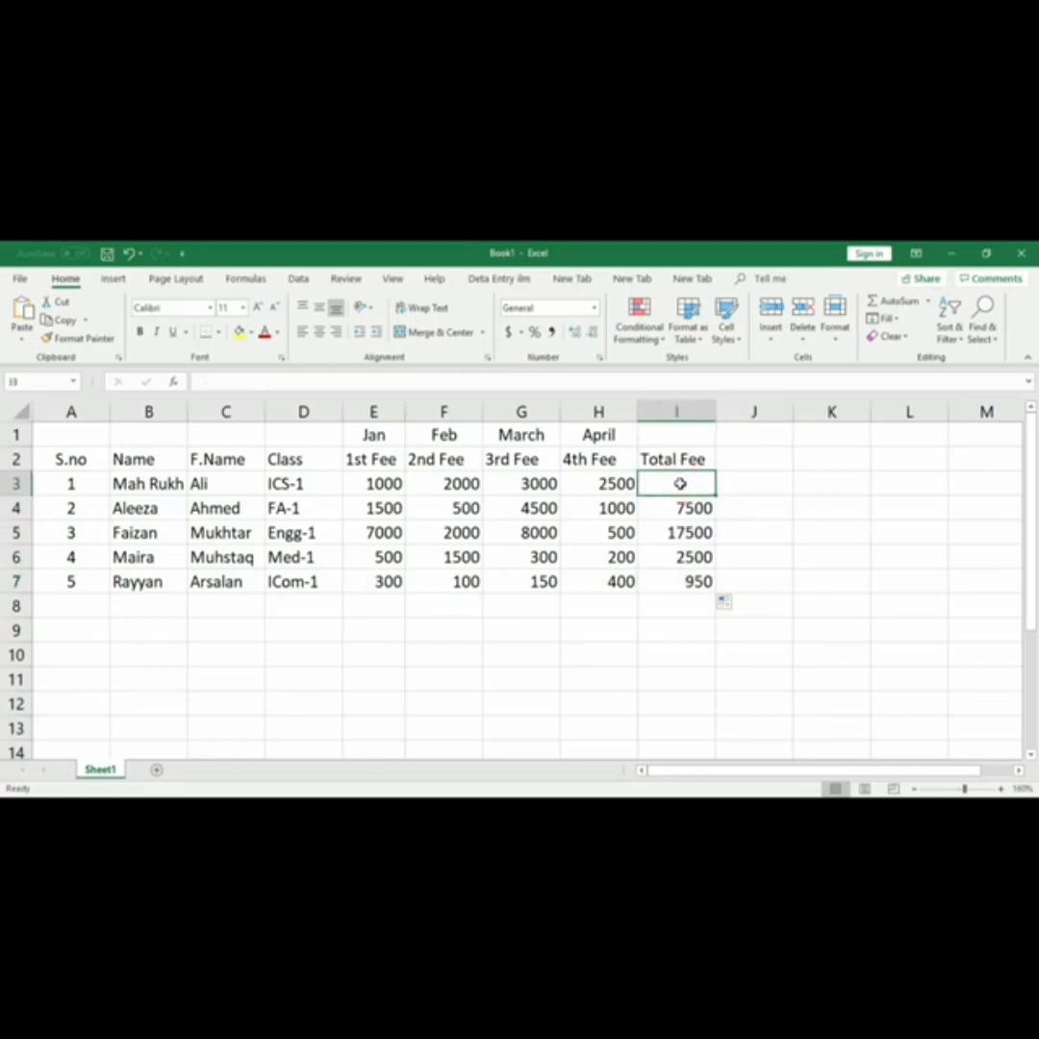
pyautogui.click(698, 507)
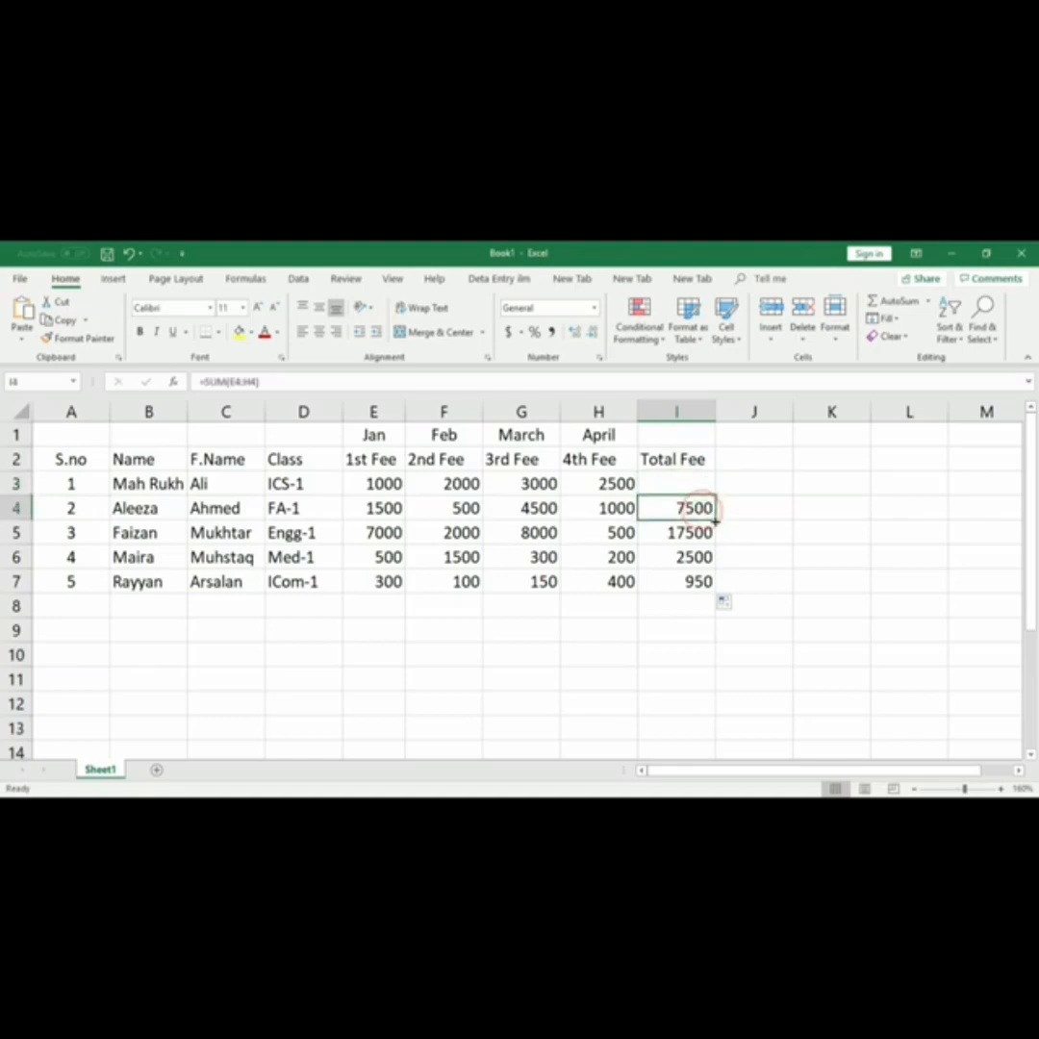
pyautogui.moveTo(717, 522); pyautogui.dragTo(694, 581)
# Fill the student totals in I3 to I7 with yellow and the Total Fee heading in I2 with gold
pyautogui.click(695, 581)
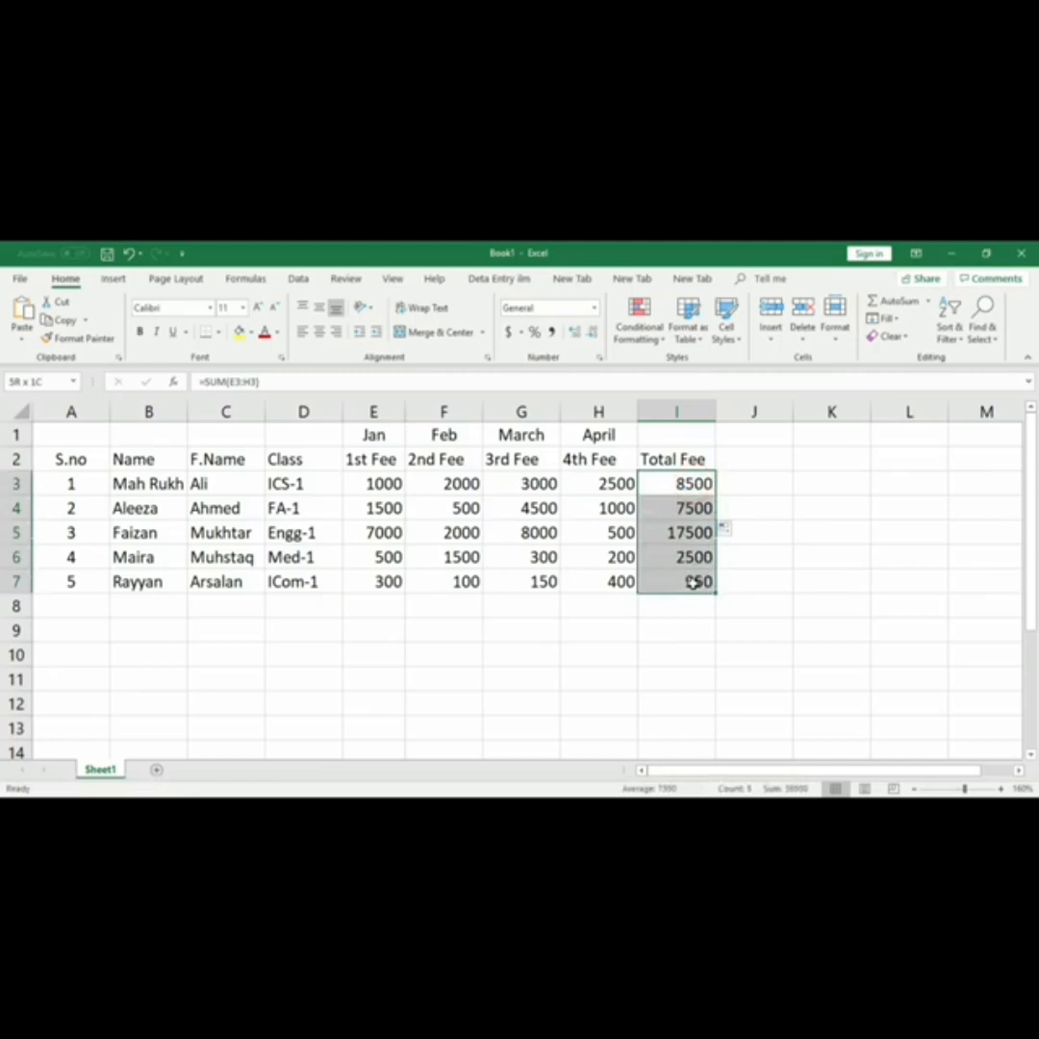
pyautogui.click(238, 332)
pyautogui.click(673, 458)
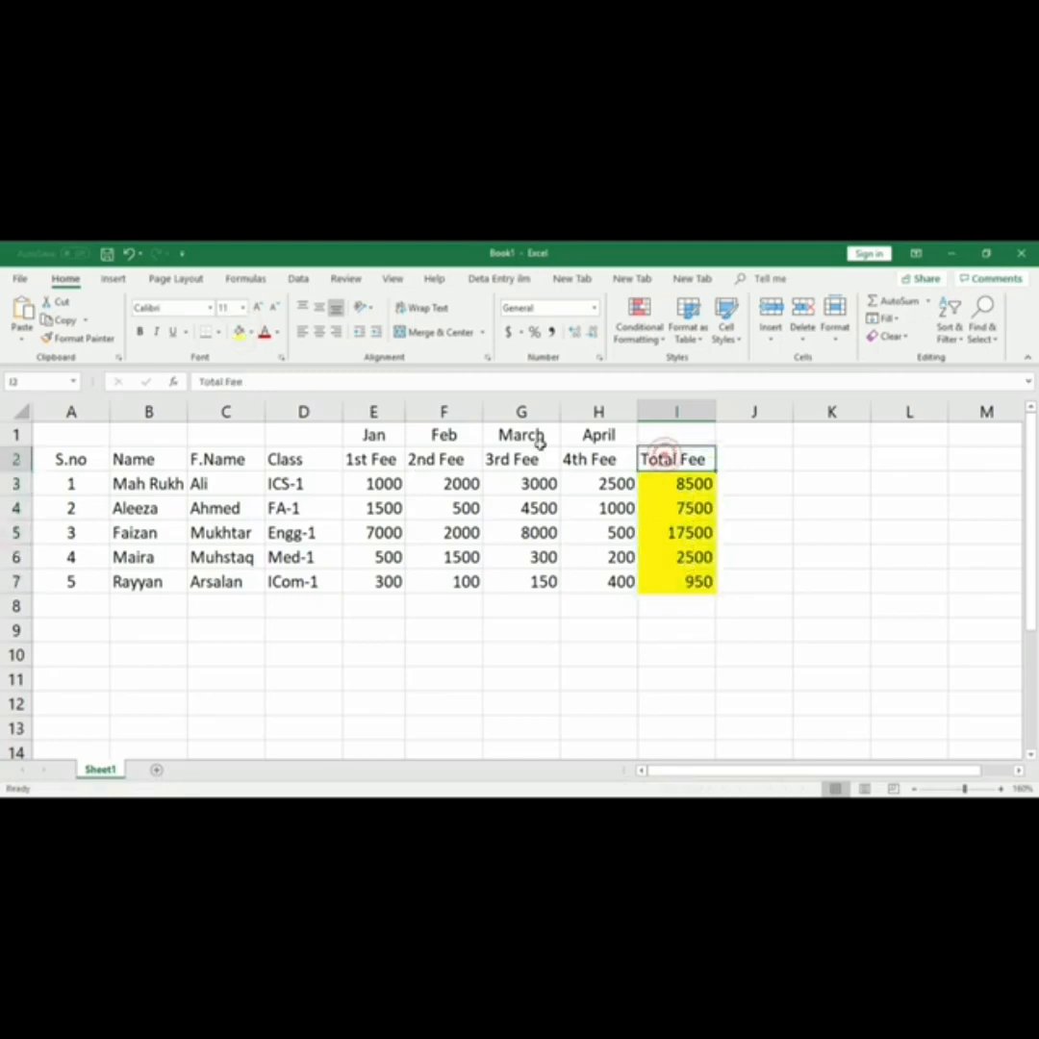
pyautogui.click(251, 333)
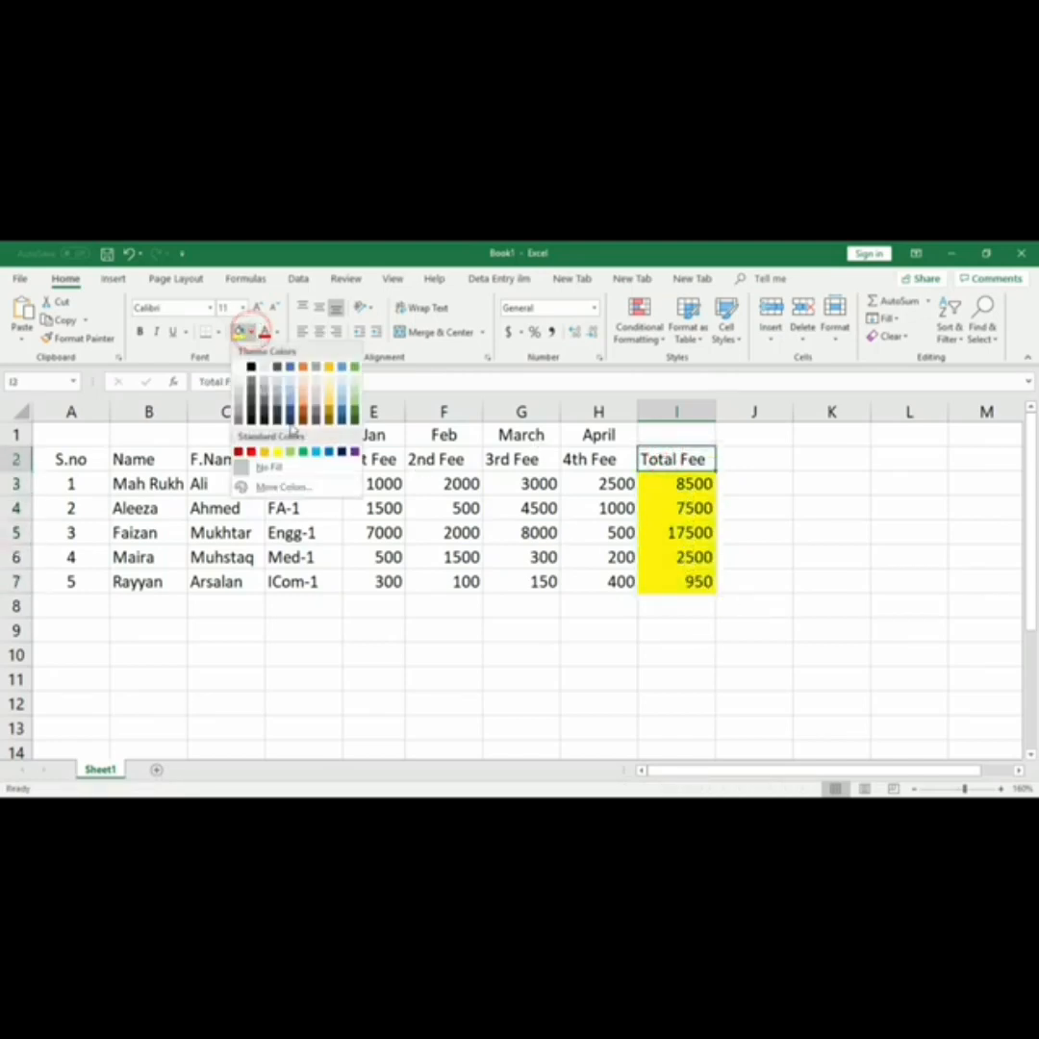
pyautogui.click(330, 366)
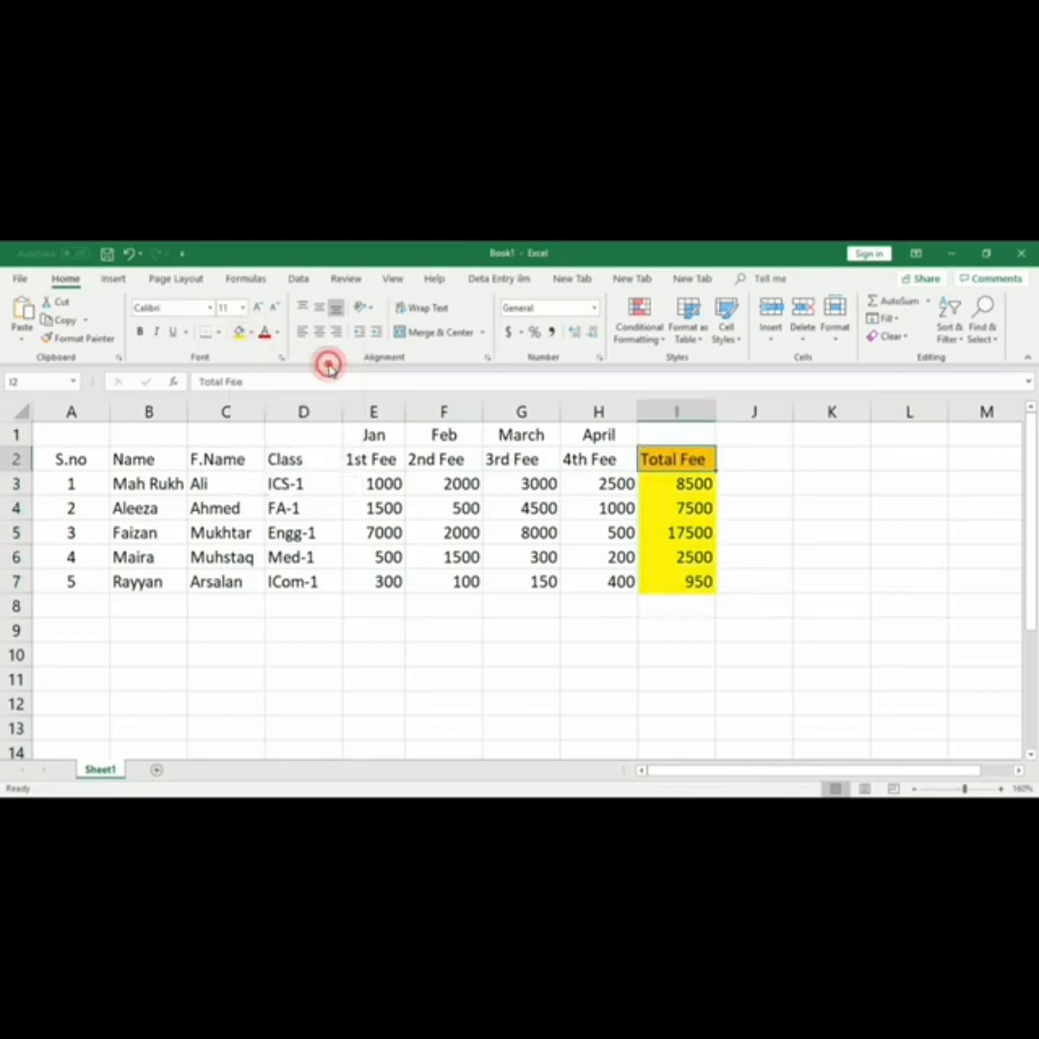
pyautogui.click(692, 508)
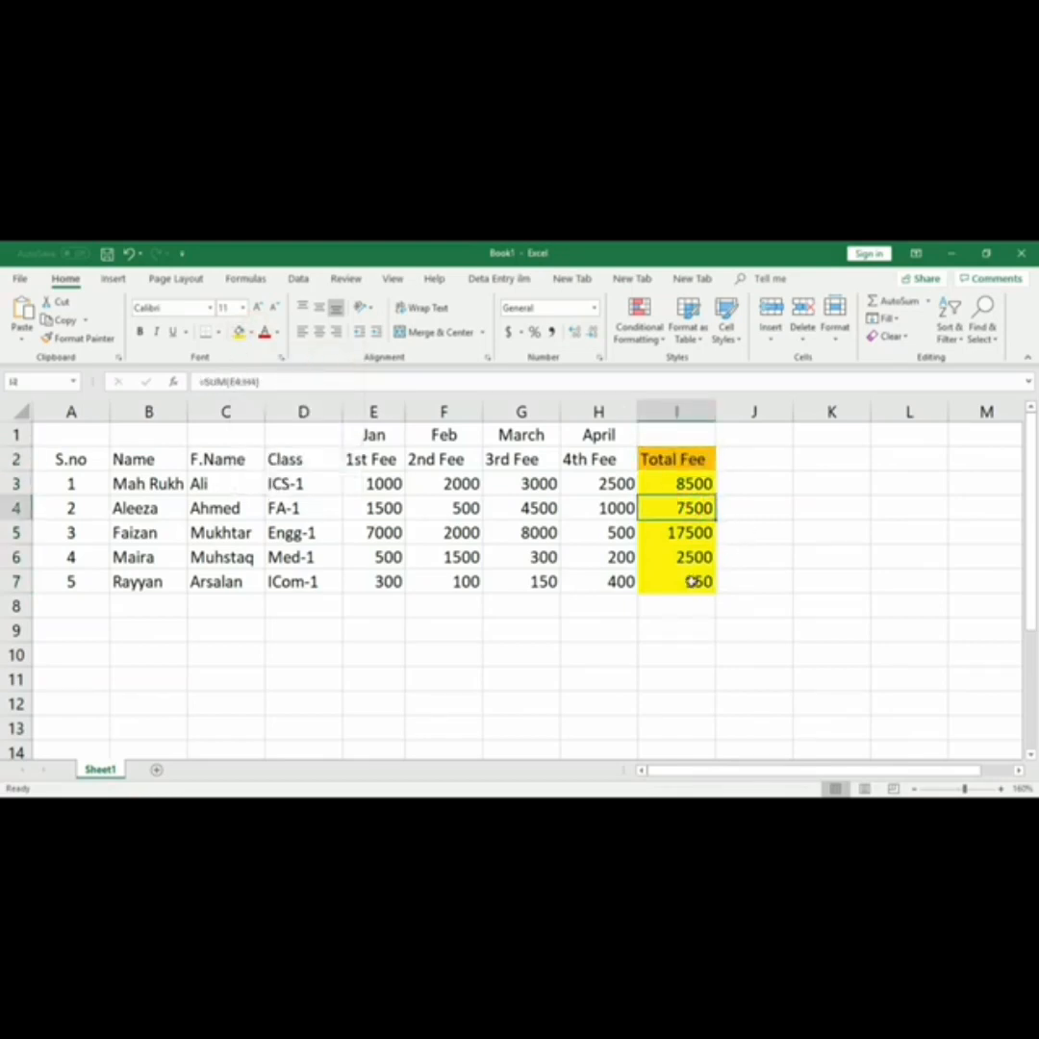
pyautogui.click(388, 408)
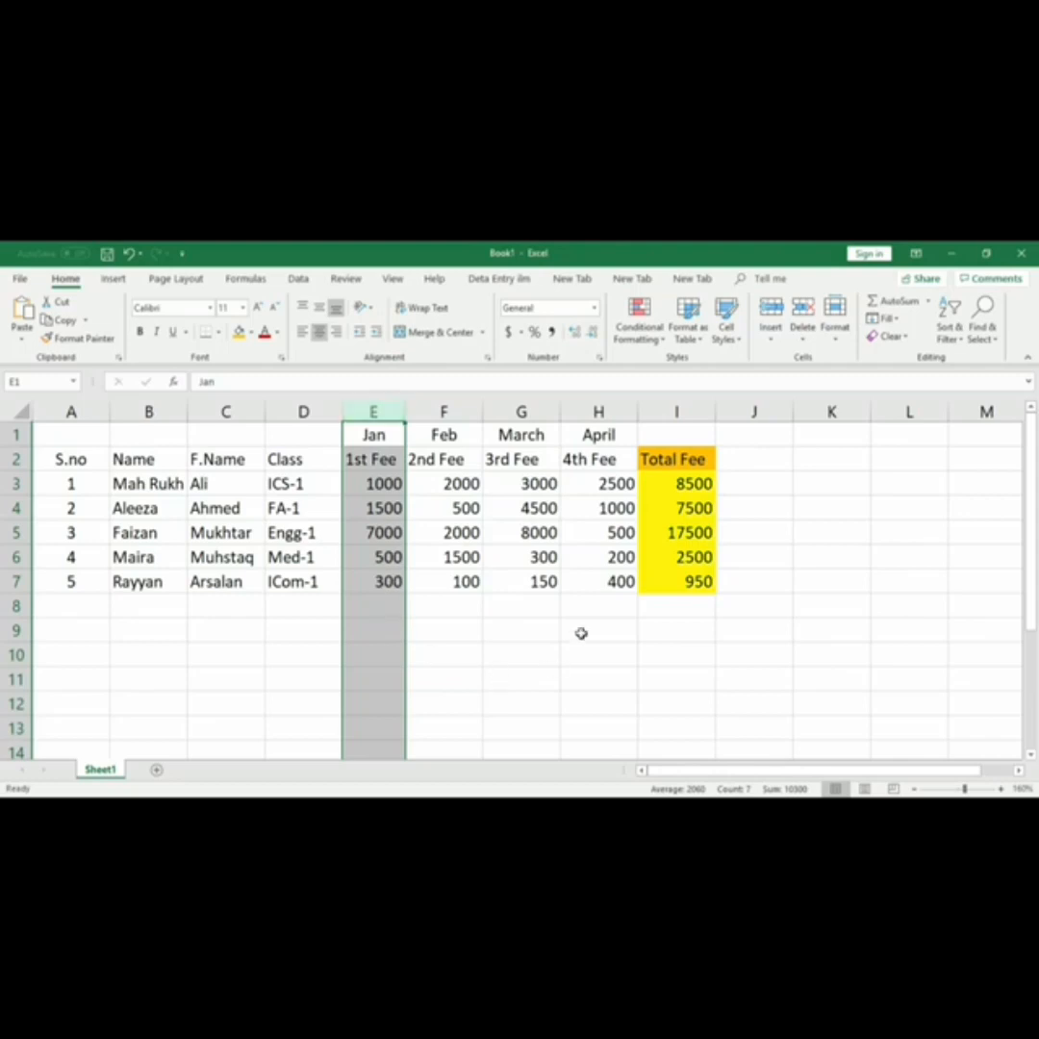
pyautogui.click(447, 409)
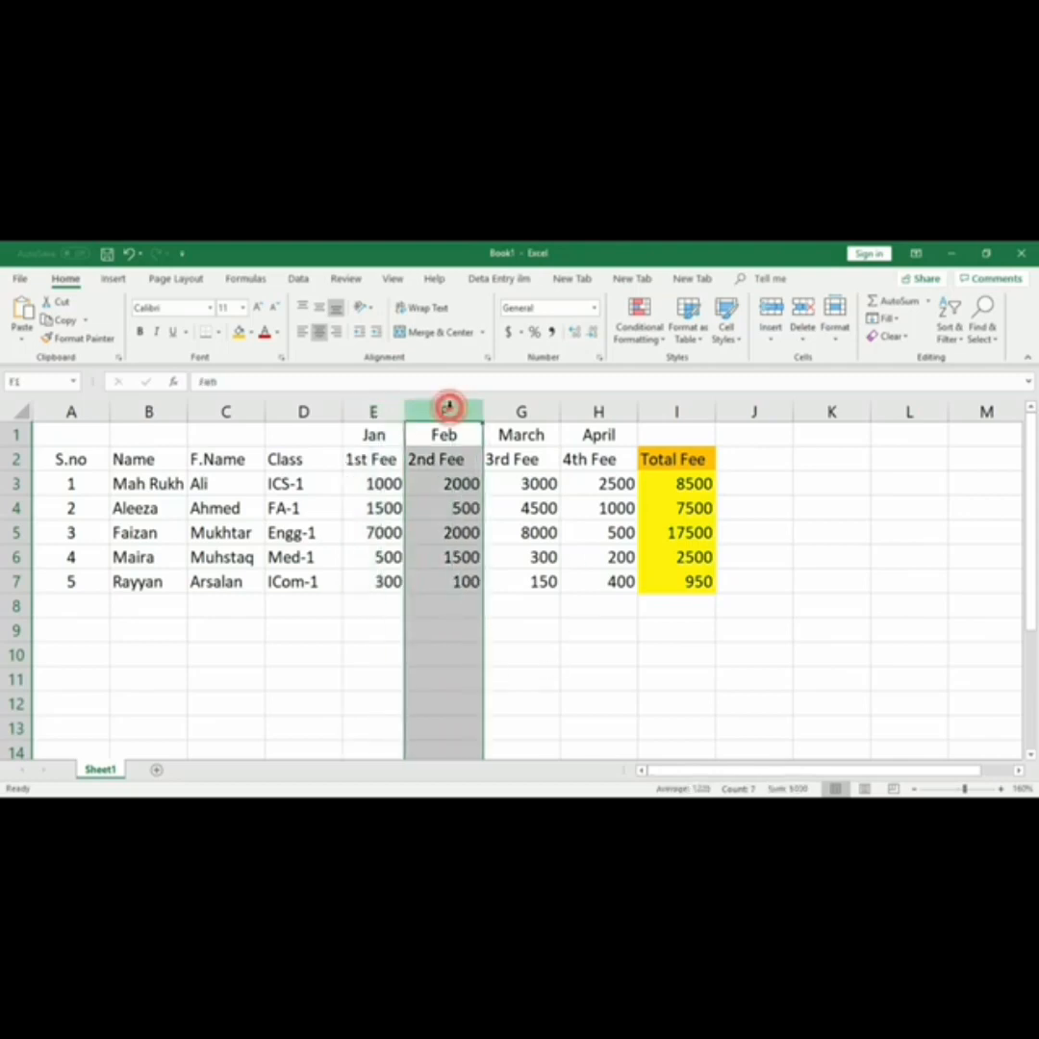
pyautogui.click(528, 412)
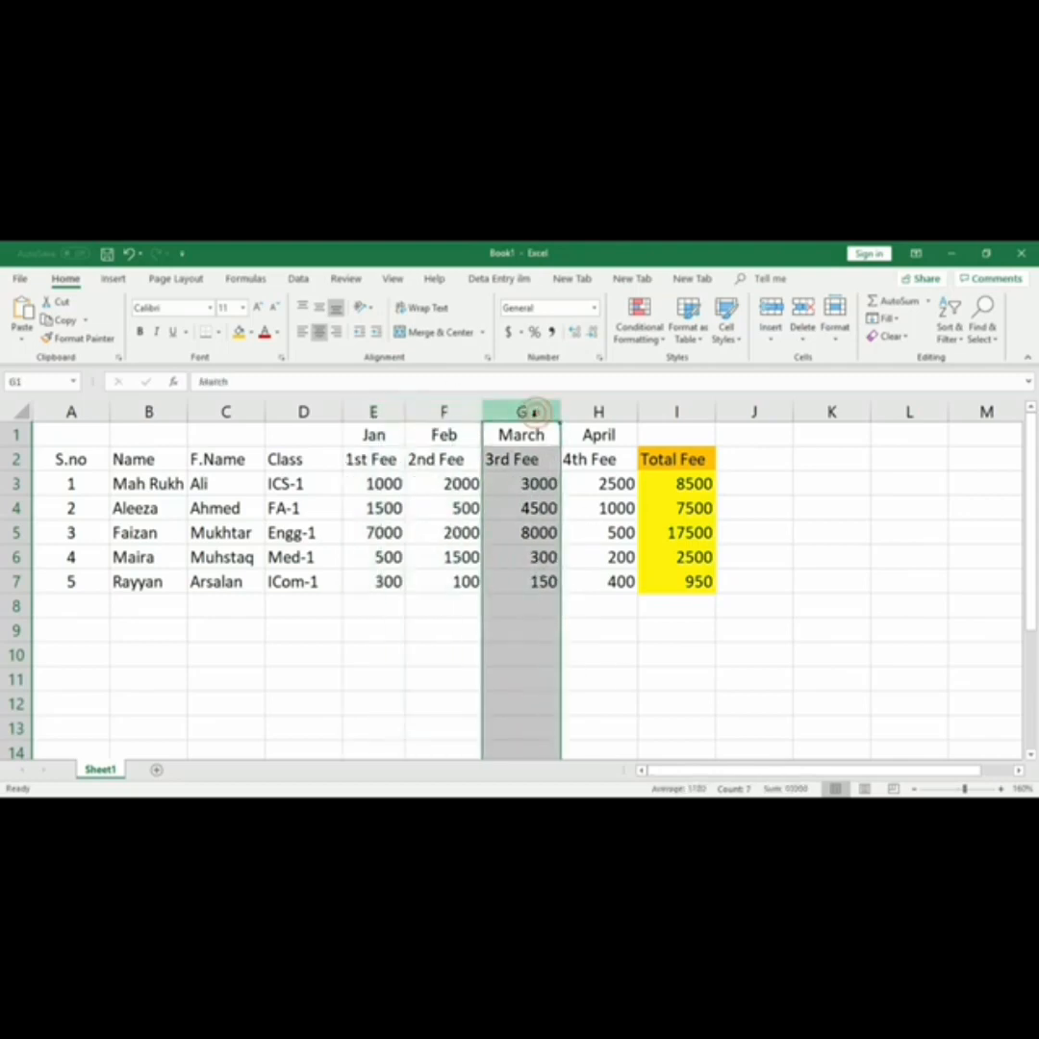
pyautogui.click(603, 409)
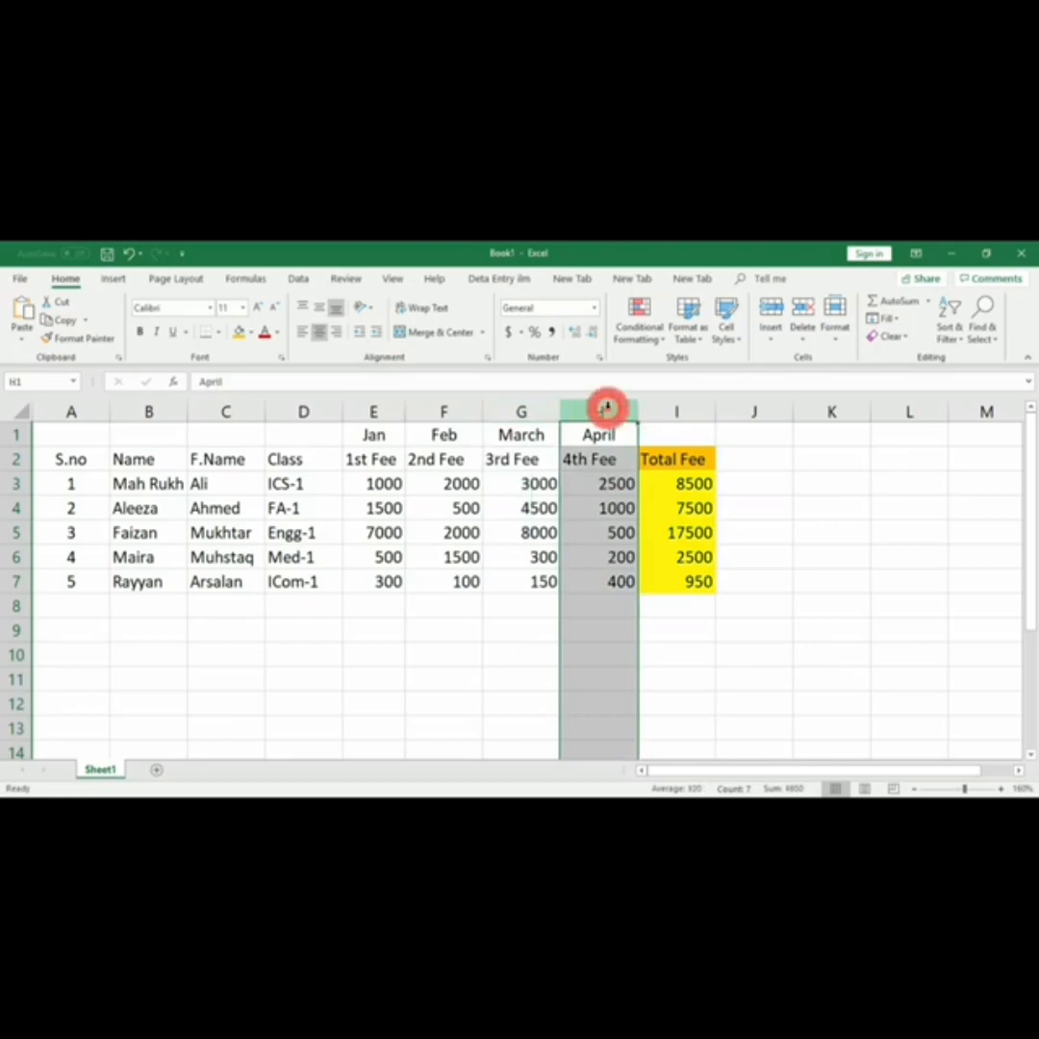
pyautogui.click(538, 679)
# Total the January fees in cell E8 with the formula =sum(E3:E7)
pyautogui.click(384, 608)
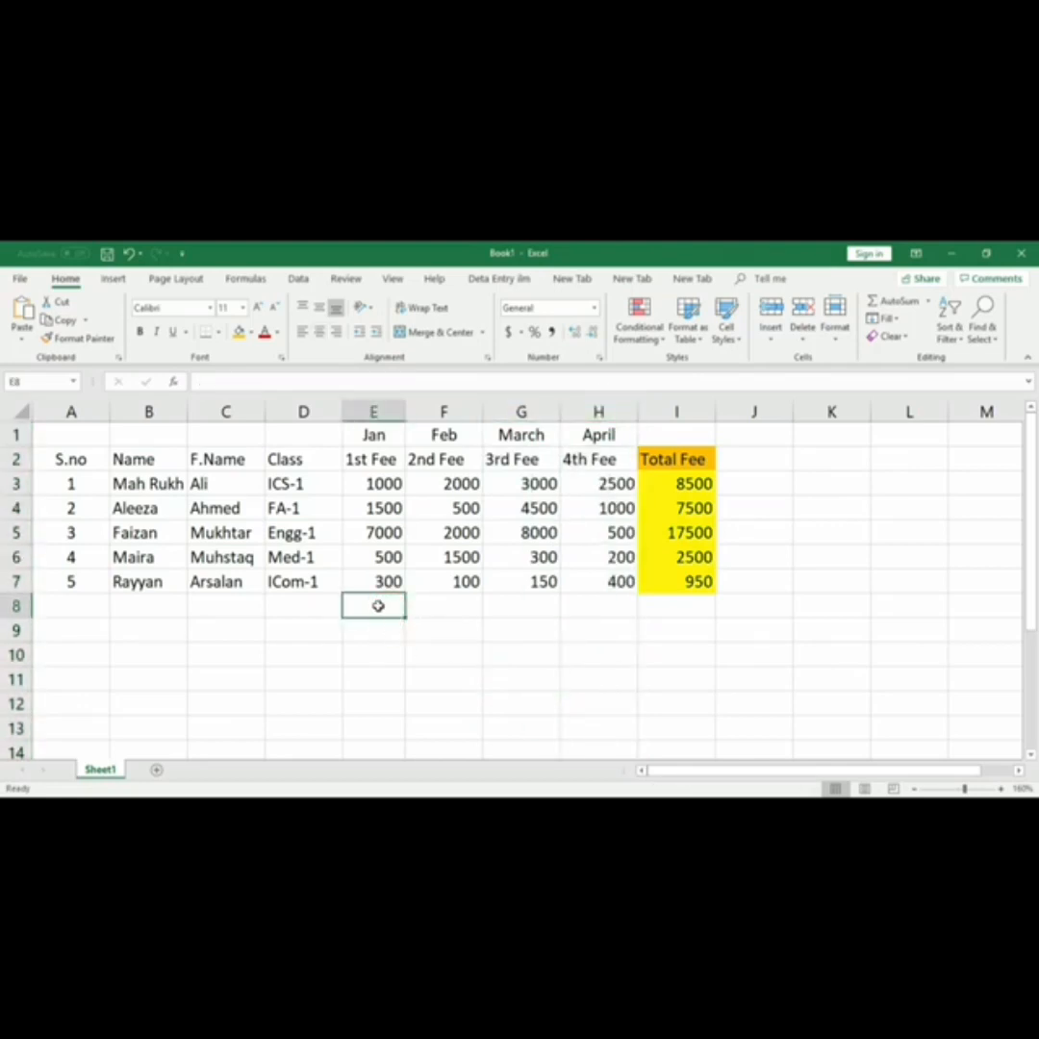
pyautogui.write('=')
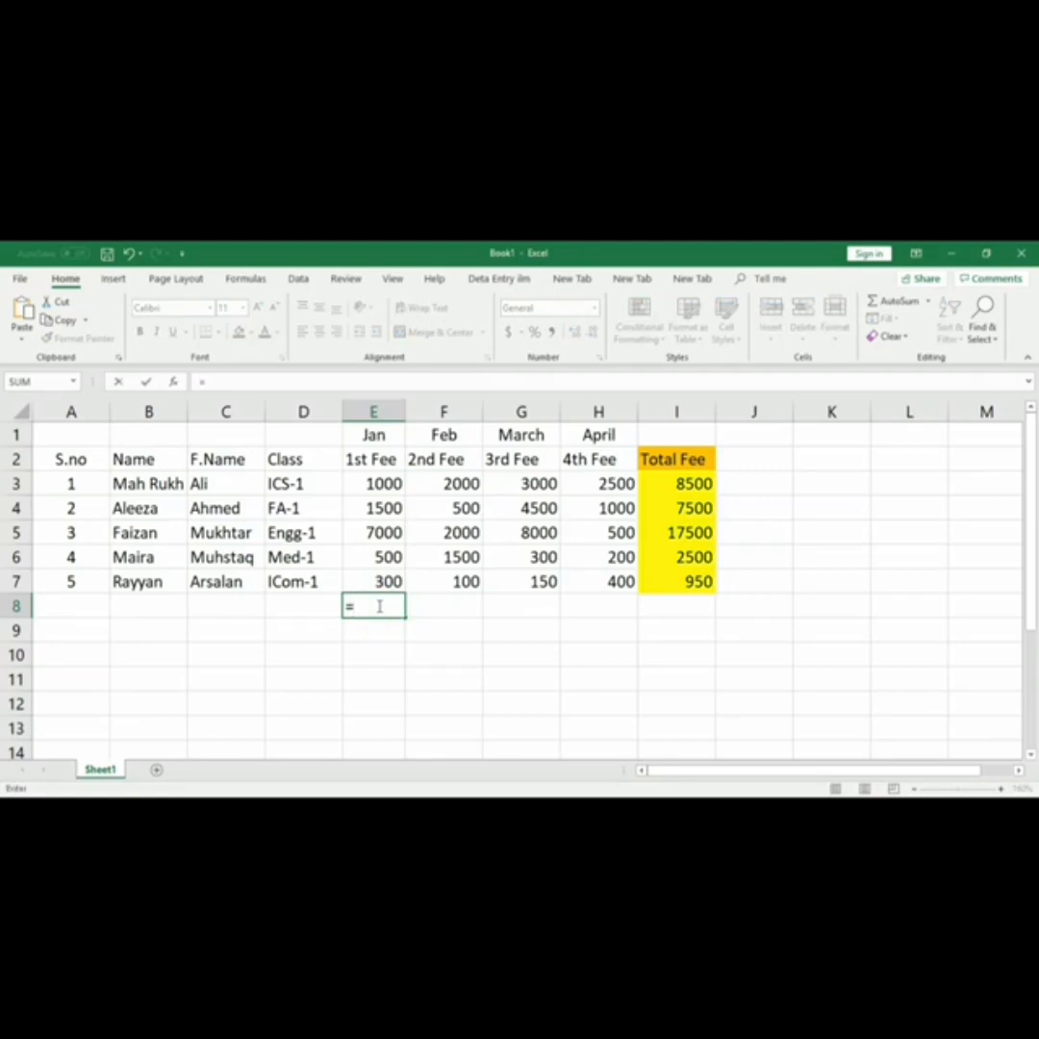
pyautogui.write('sum')
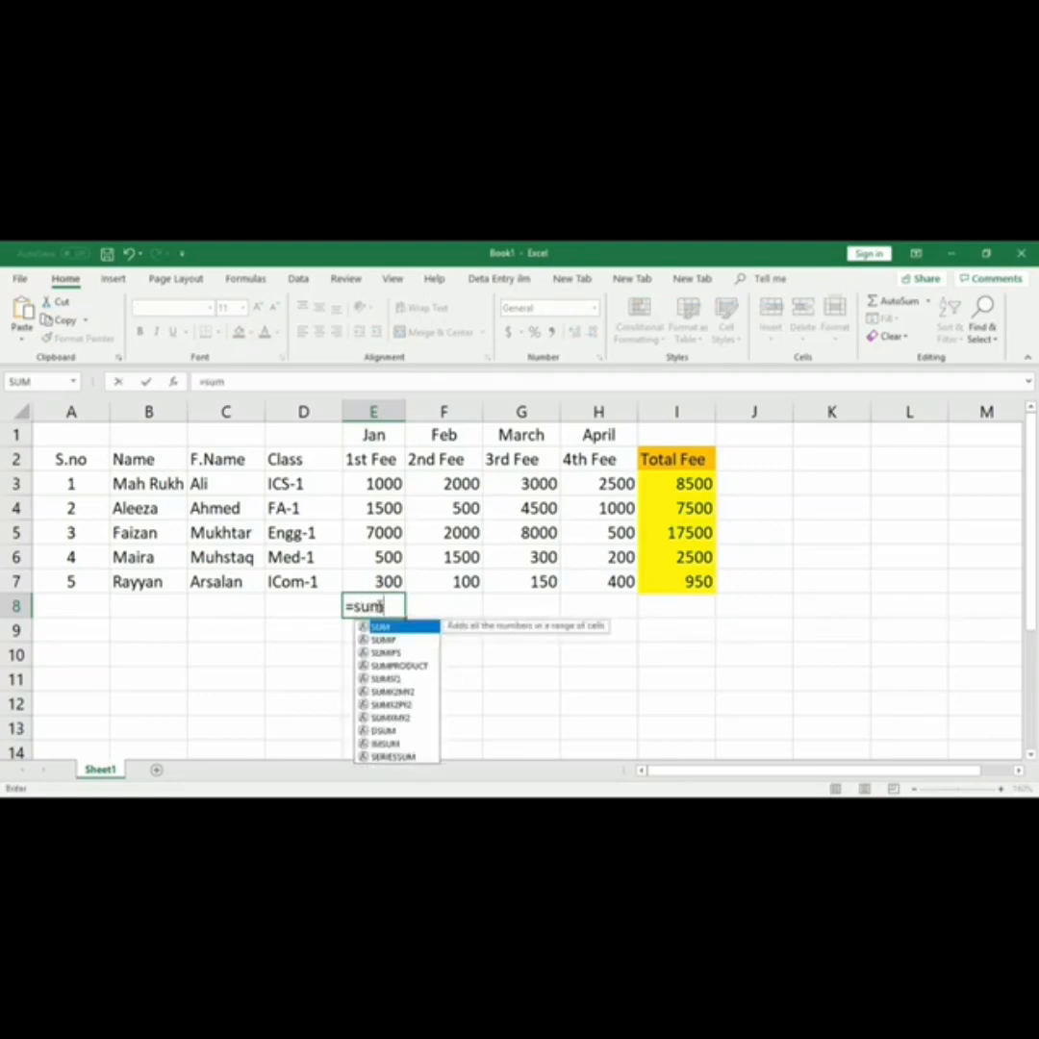
pyautogui.write('(')
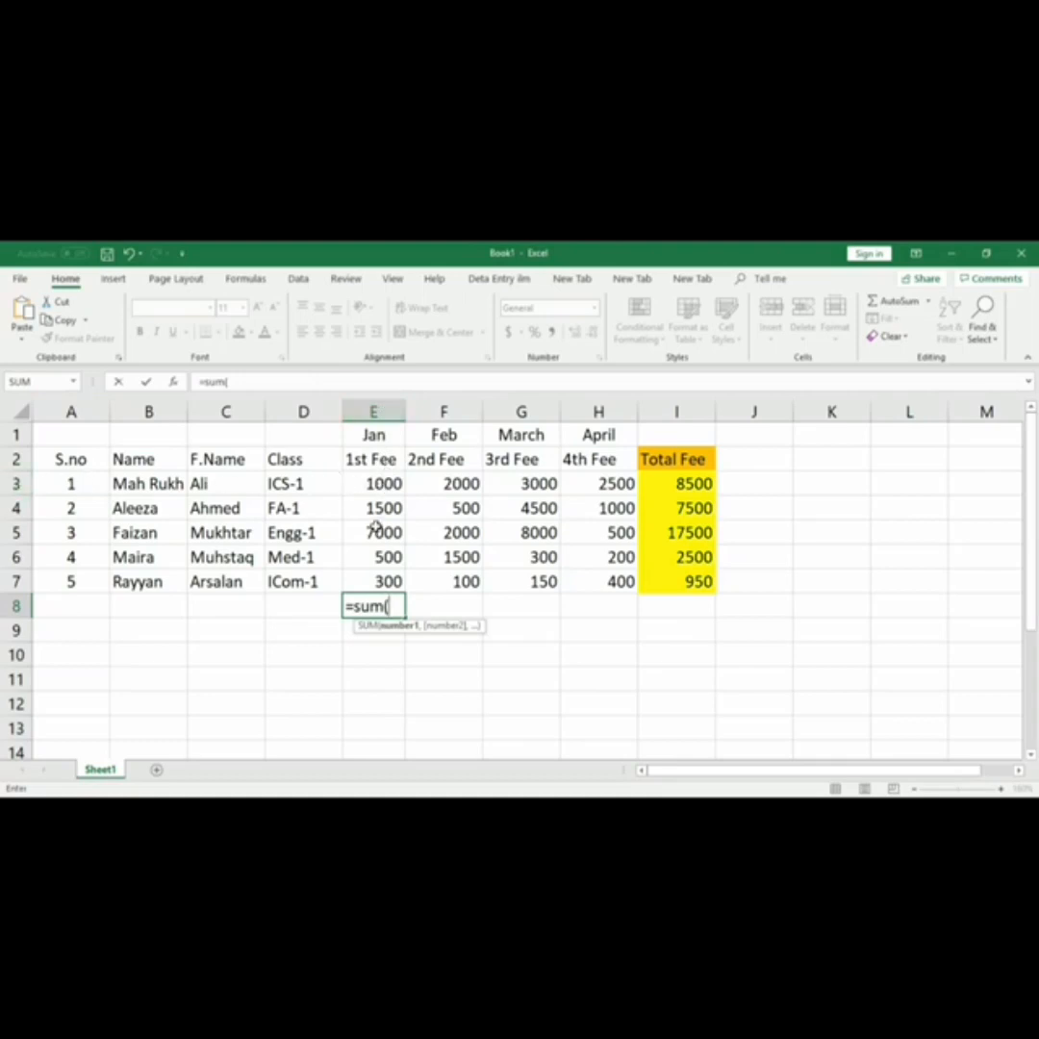
pyautogui.write('E')
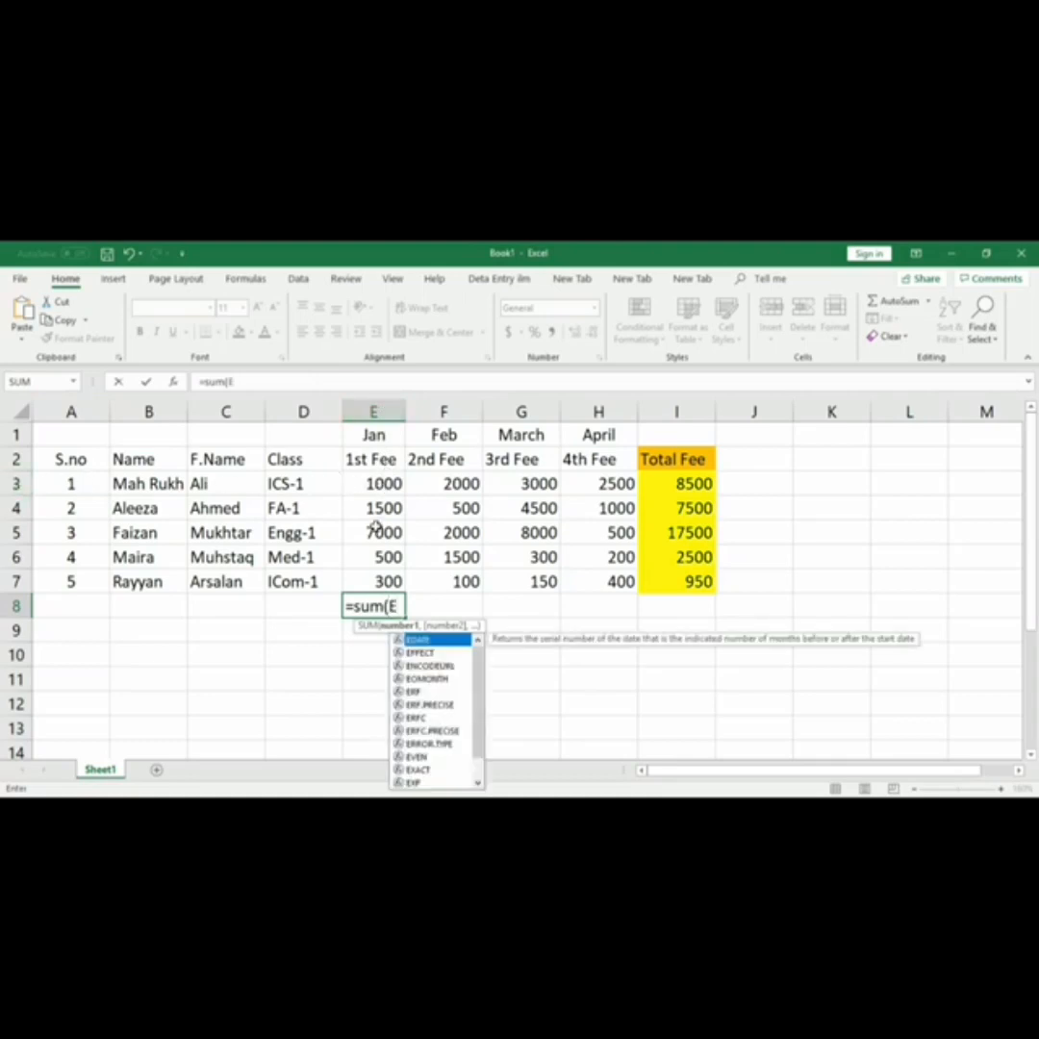
pyautogui.write('3:')
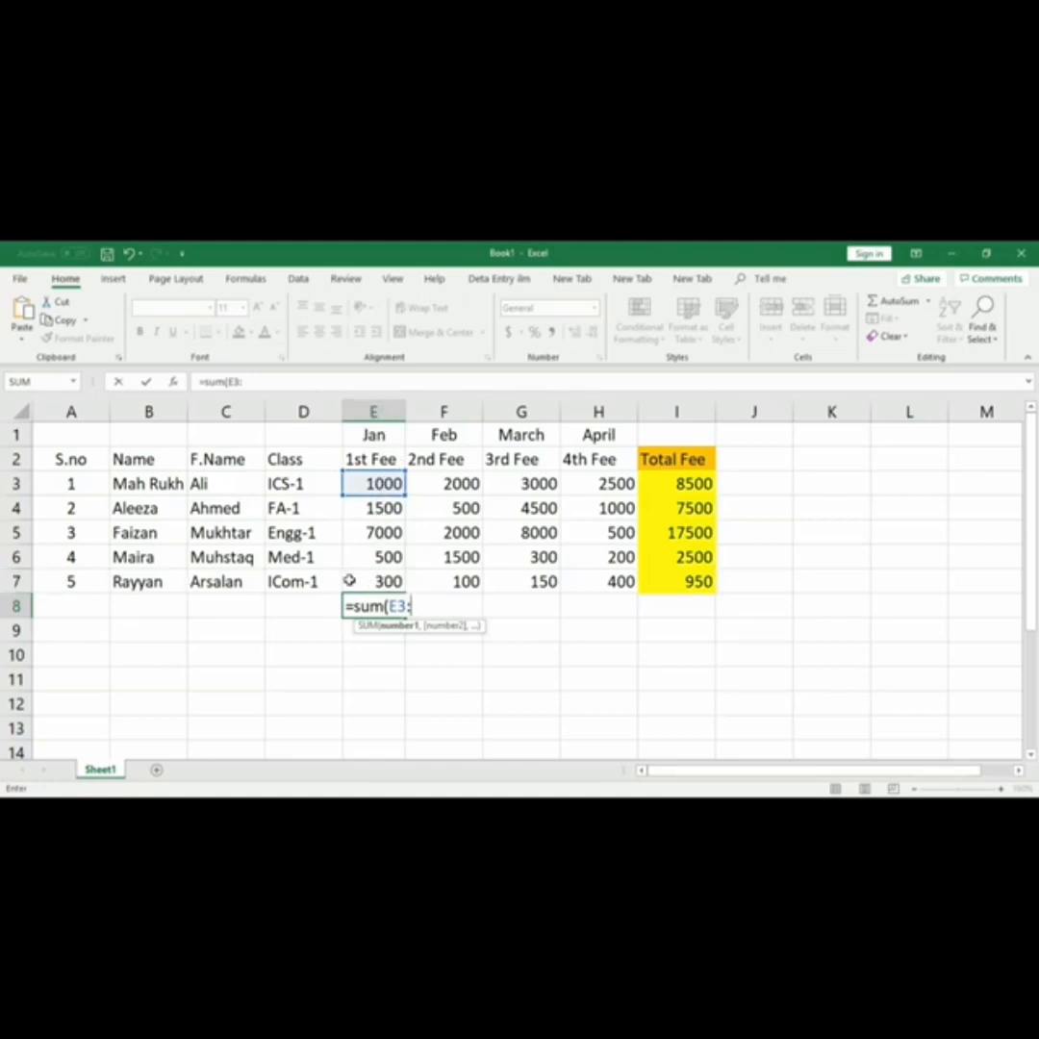
pyautogui.write('E')
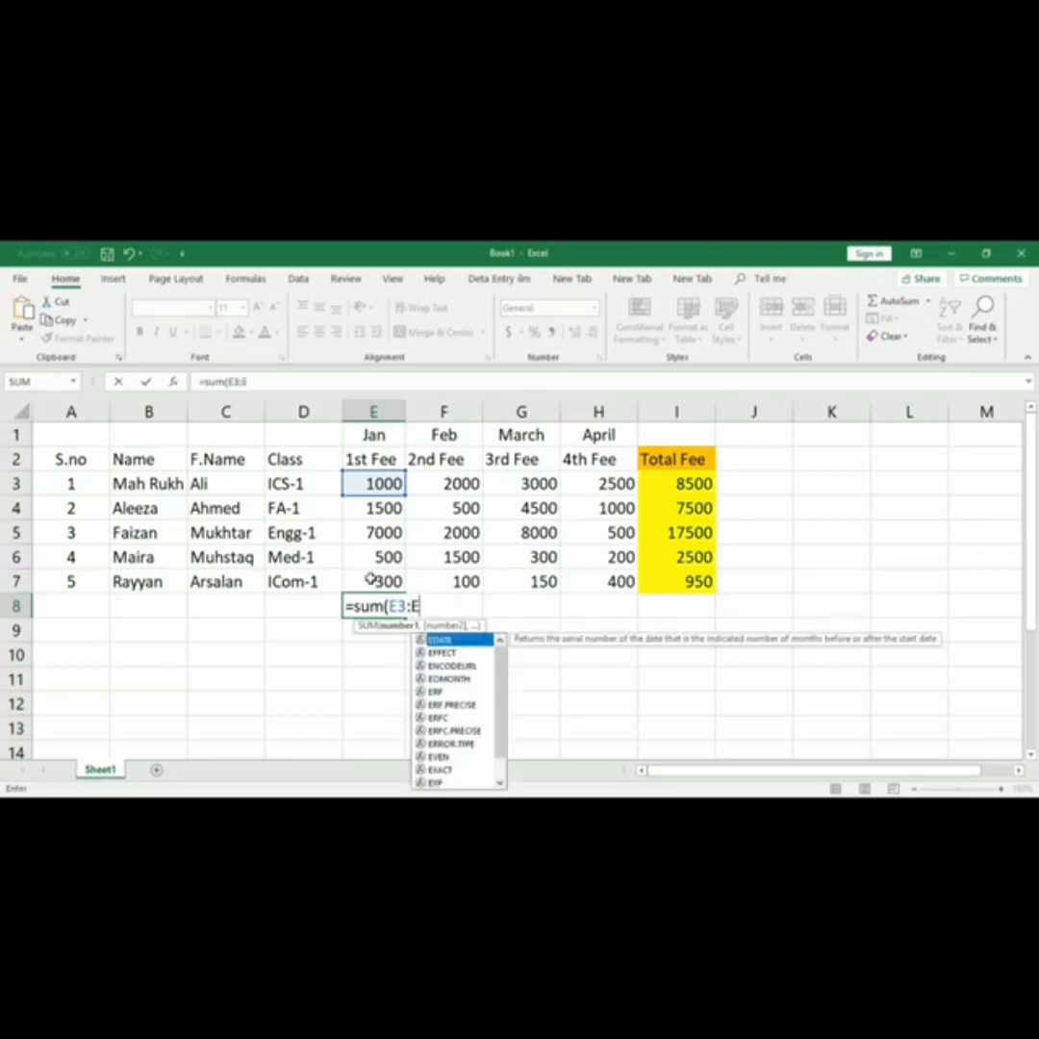
pyautogui.write('7')
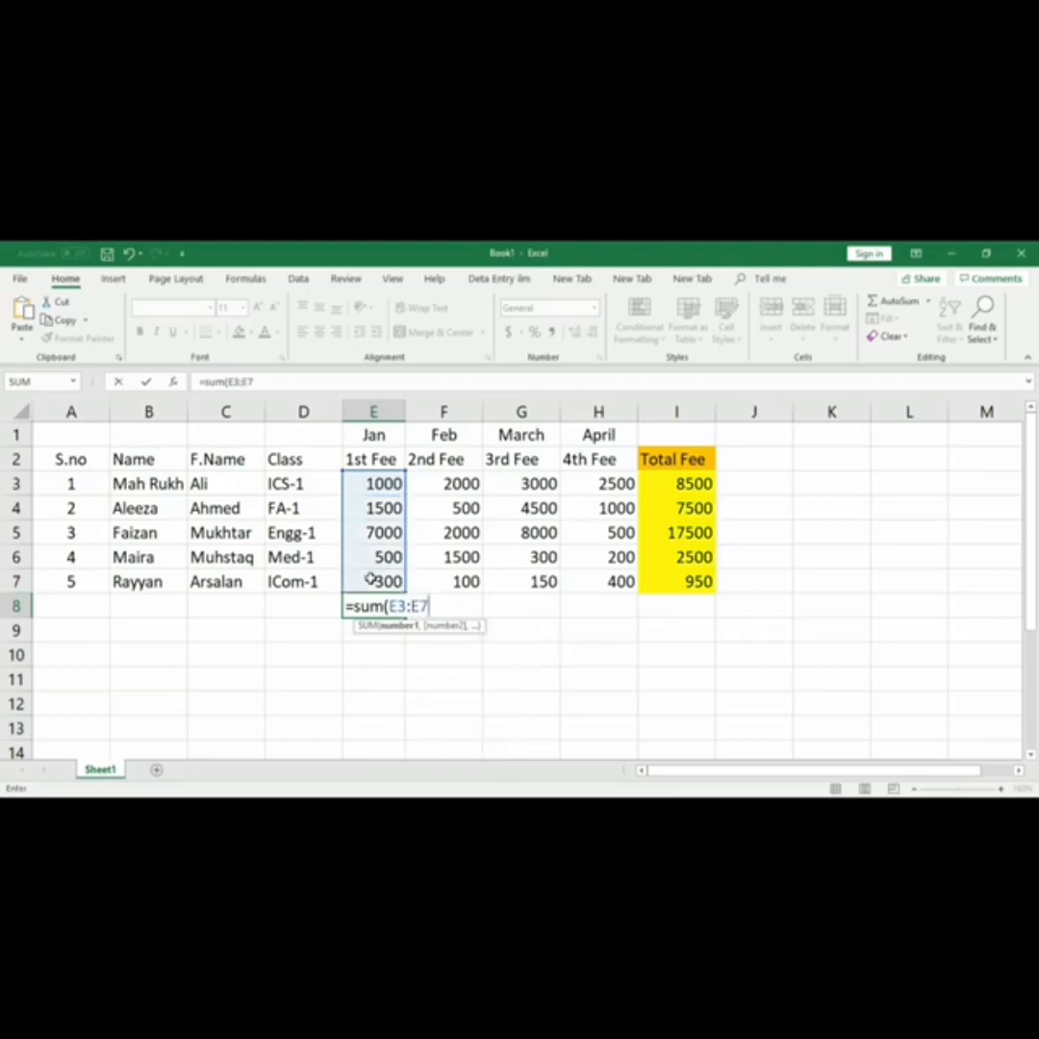
pyautogui.write(')')
pyautogui.press('Return')
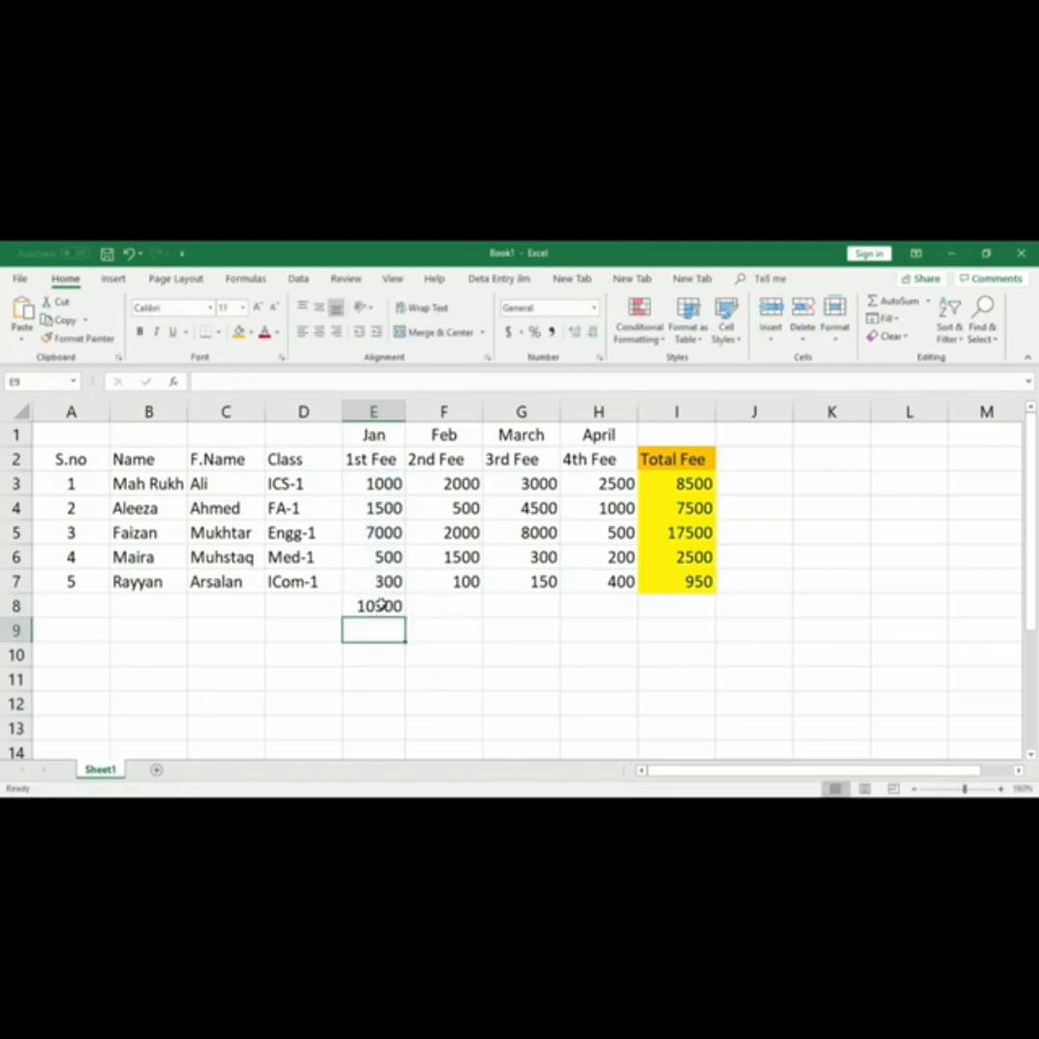
# Fill the January total cell E8 with gold and clear its formula
pyautogui.click(380, 604)
pyautogui.click(239, 332)
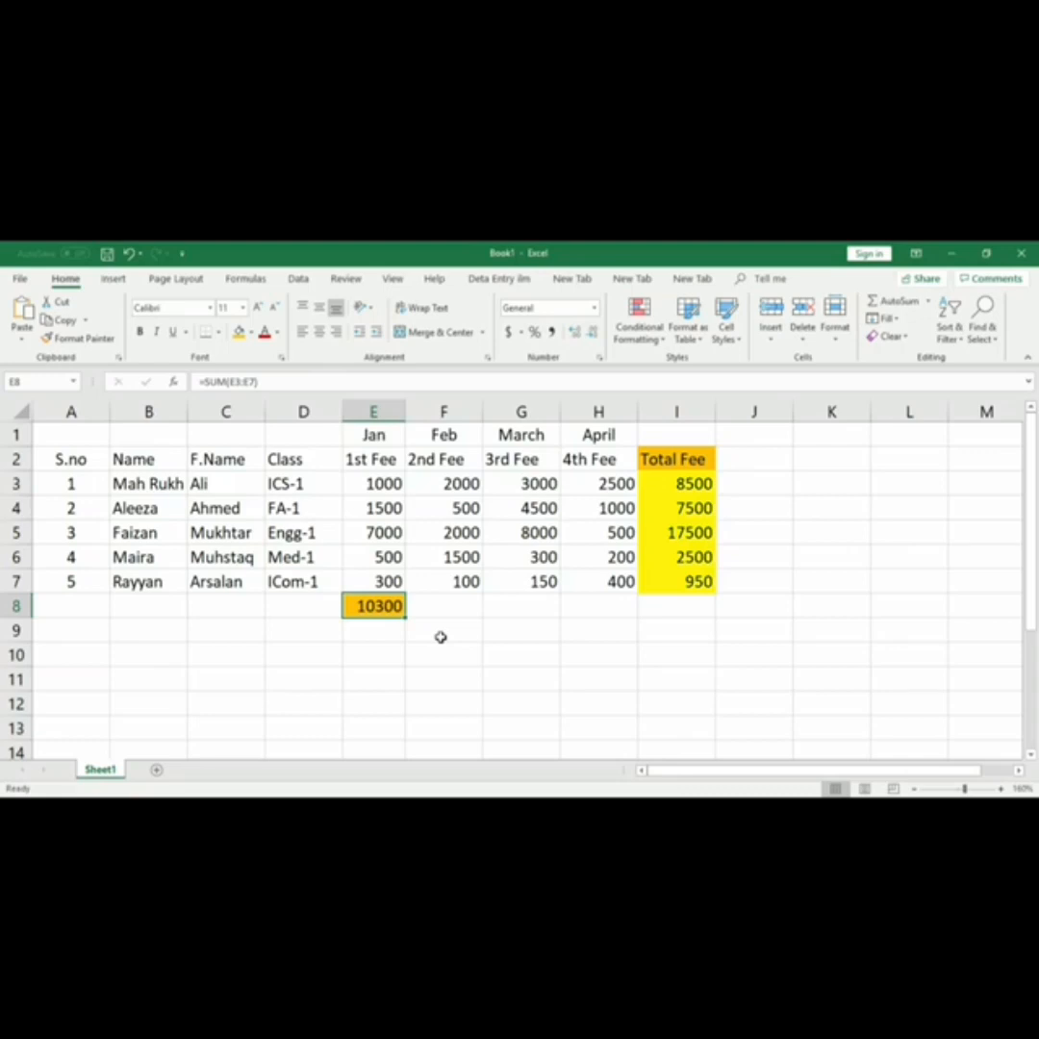
pyautogui.press('Delete')
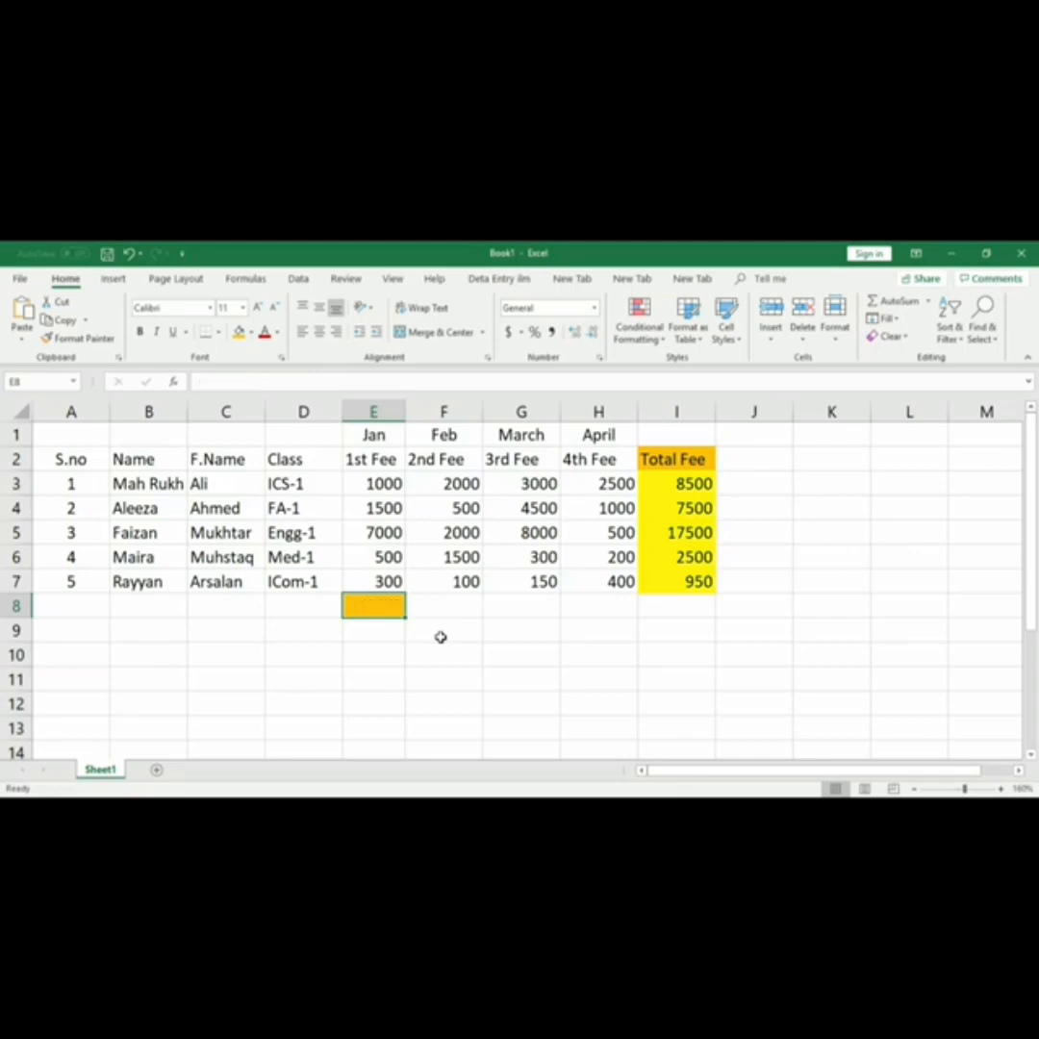
pyautogui.click(398, 682)
# Total the January fees in cell E8 with =SUM(E3:E7), picking the range from the sheet
pyautogui.click(383, 607)
pyautogui.write('=SUM')
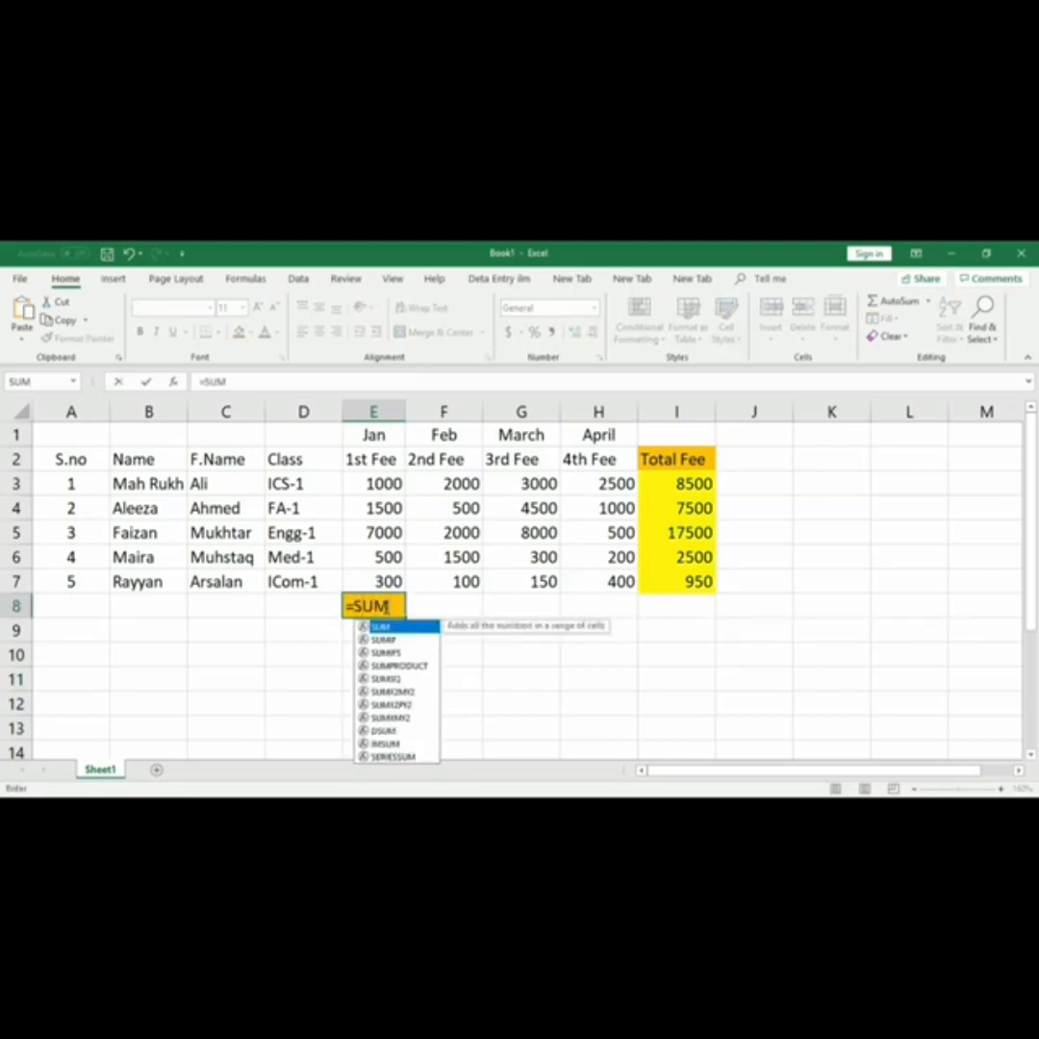
pyautogui.write('(')
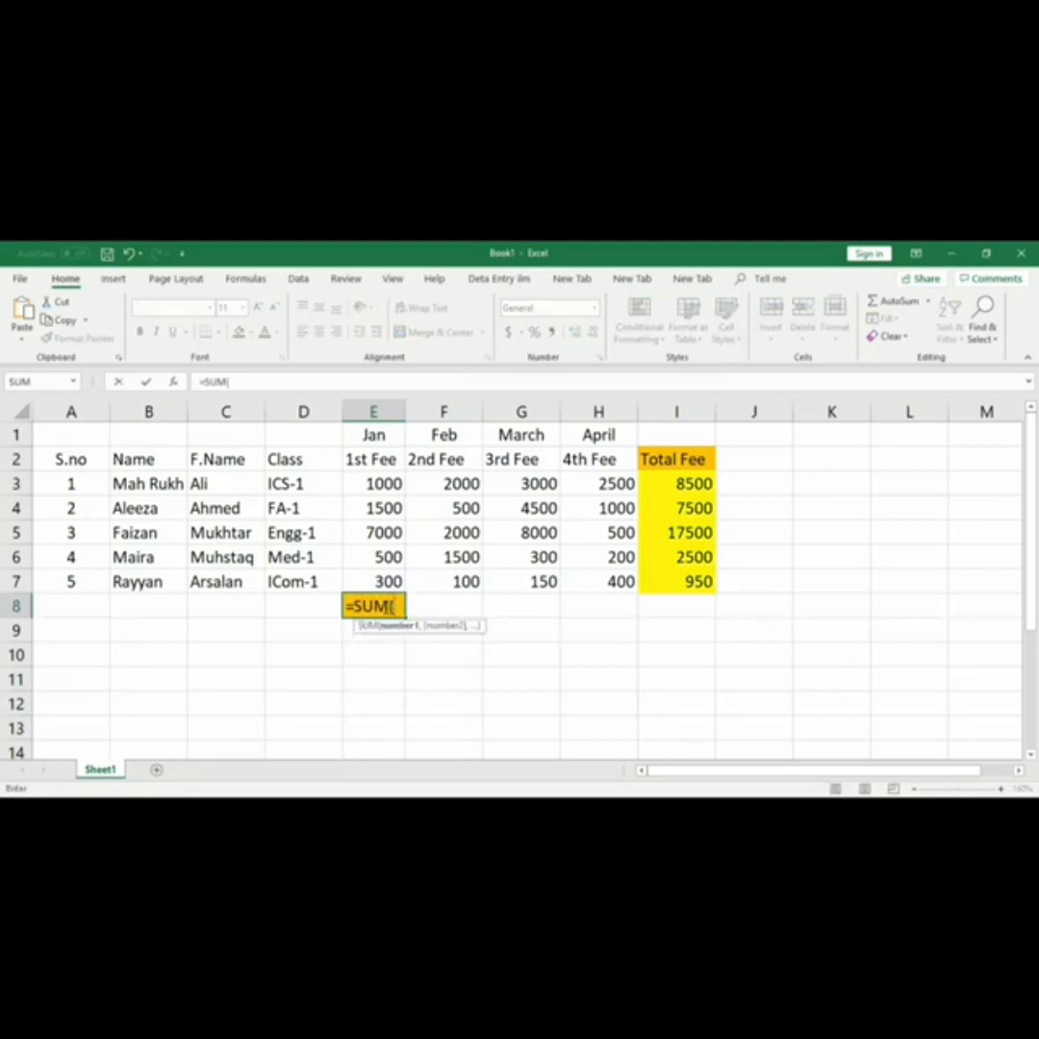
pyautogui.click(395, 480)
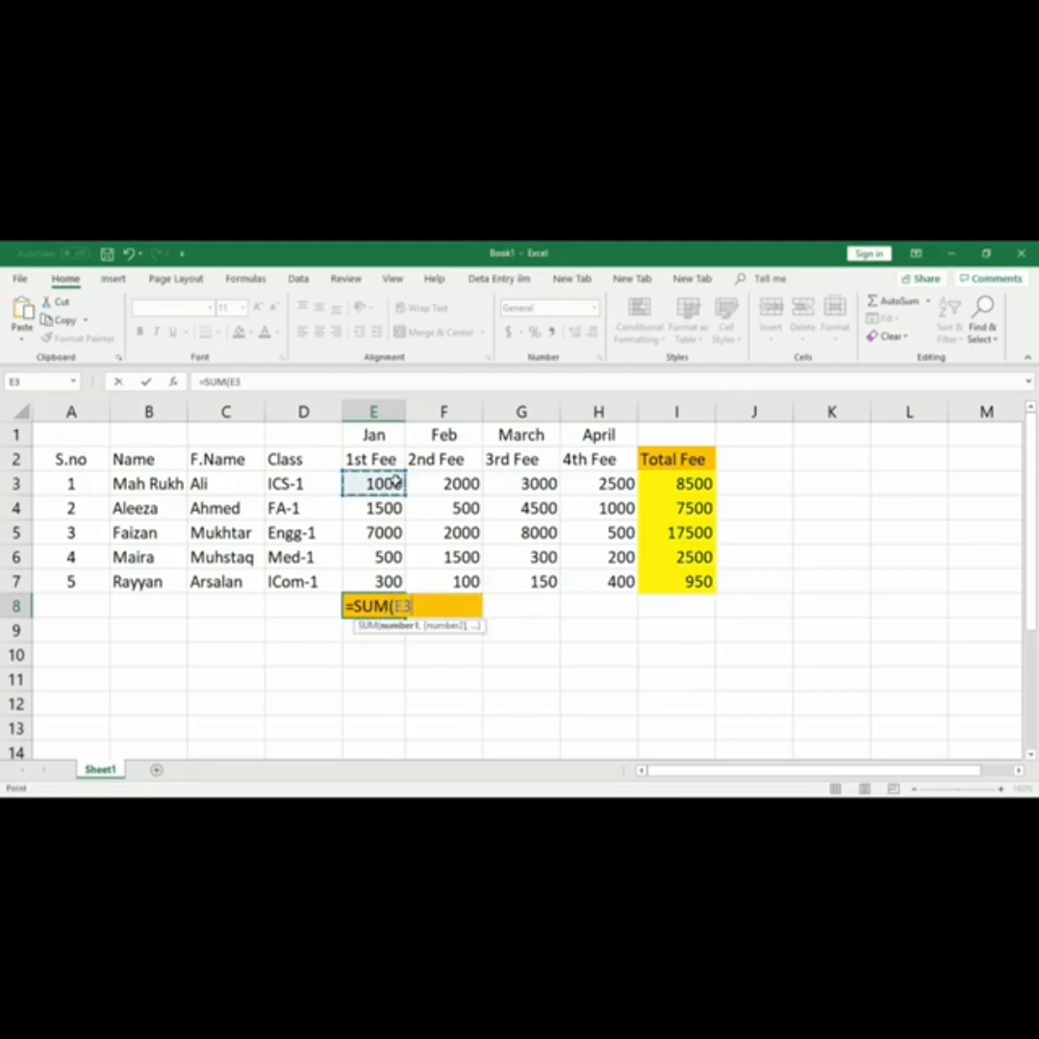
pyautogui.moveTo(397, 481); pyautogui.dragTo(394, 574)
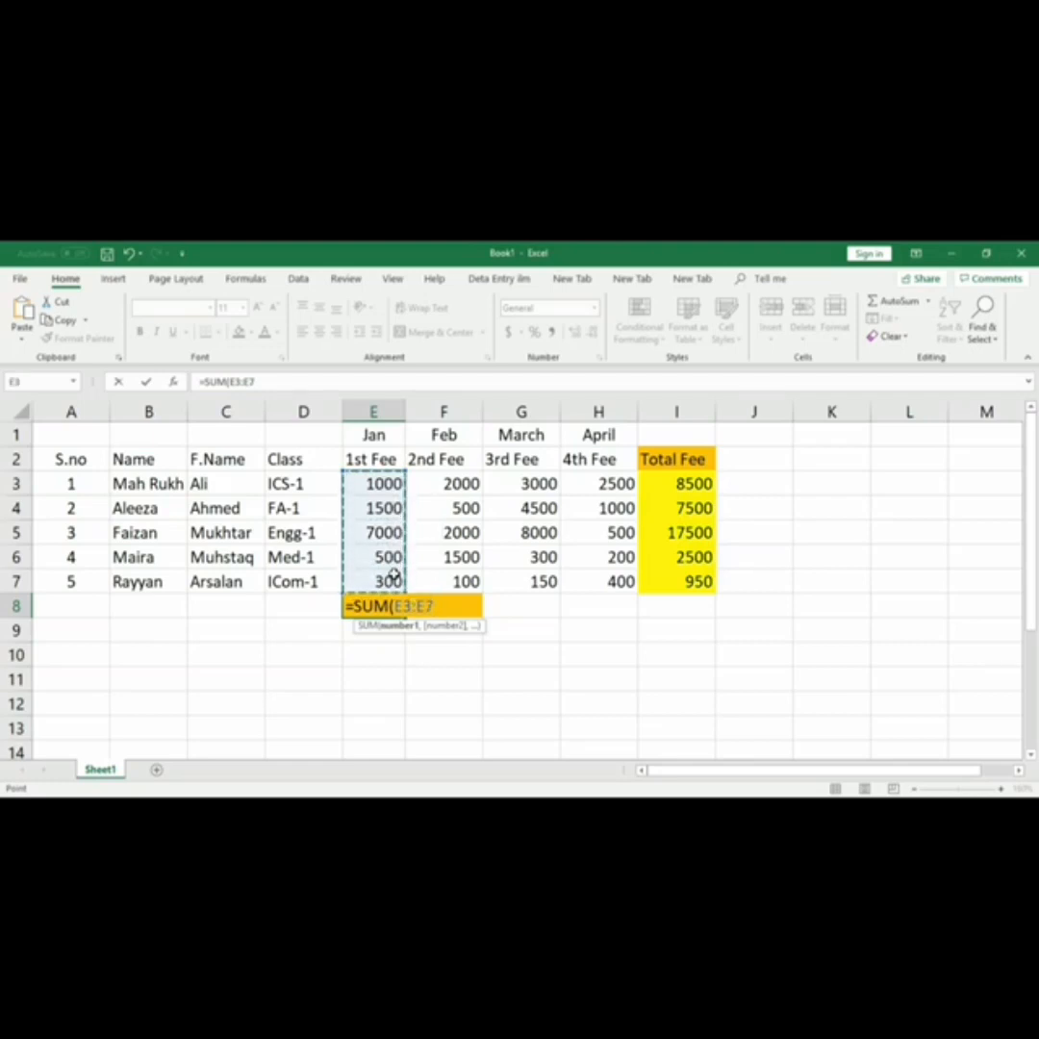
pyautogui.write(')')
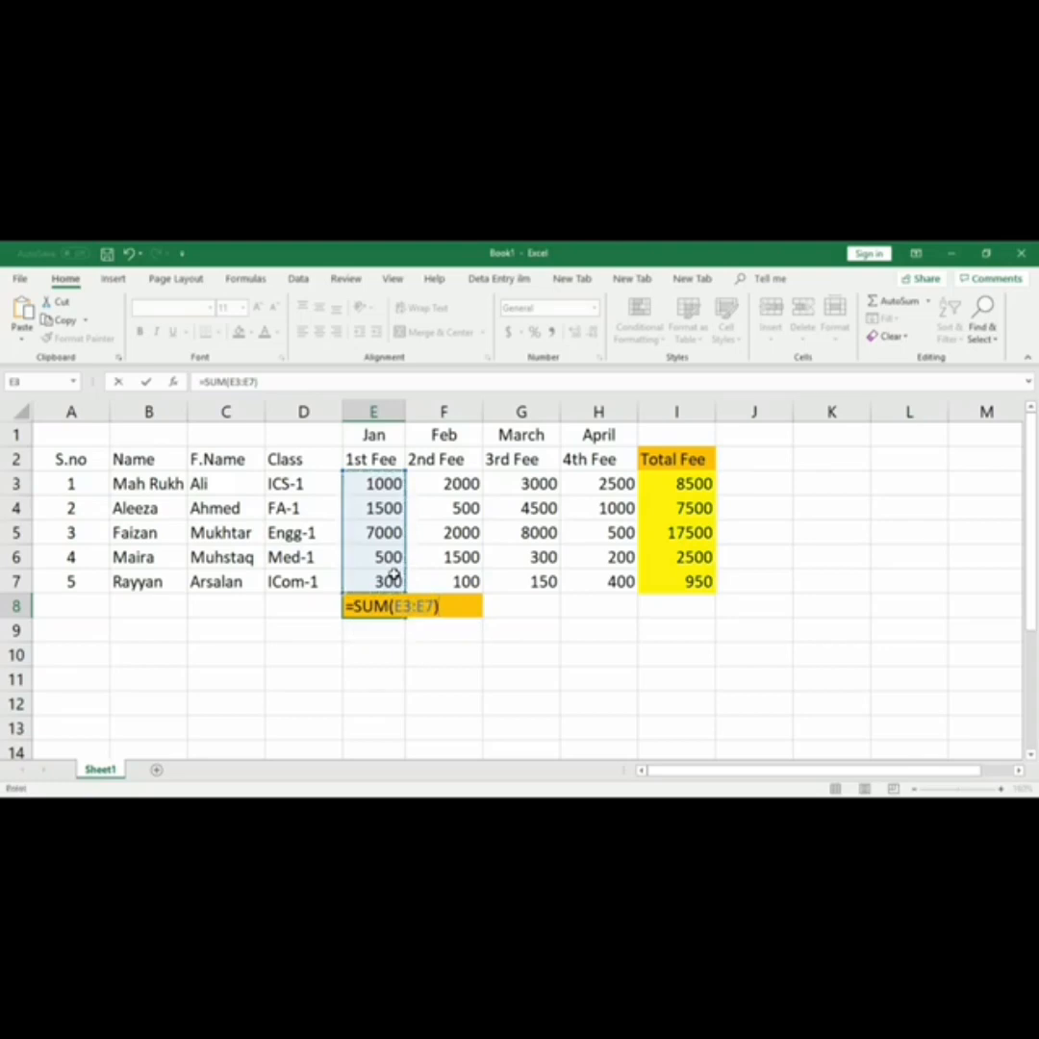
pyautogui.press('Return')
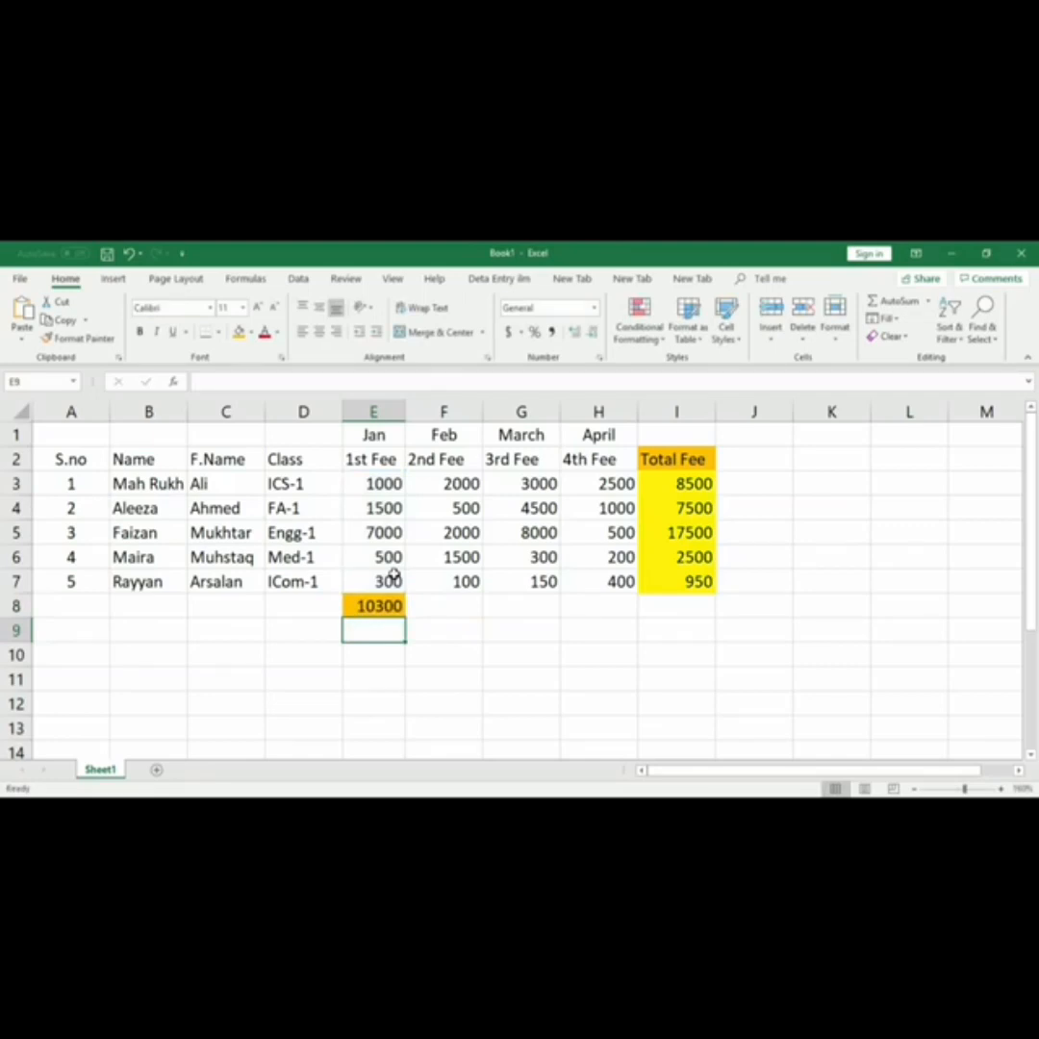
pyautogui.click(383, 605)
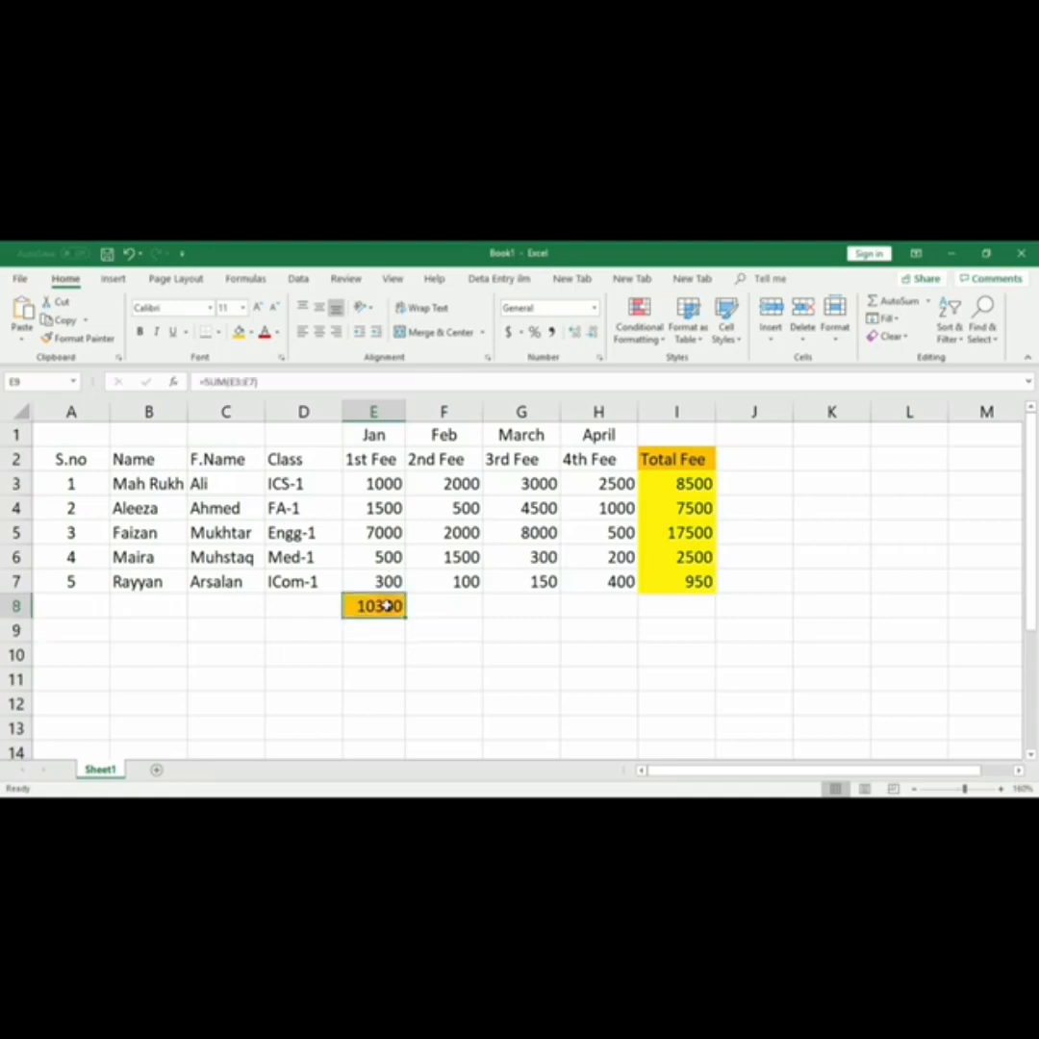
pyautogui.click(447, 606)
pyautogui.click(527, 605)
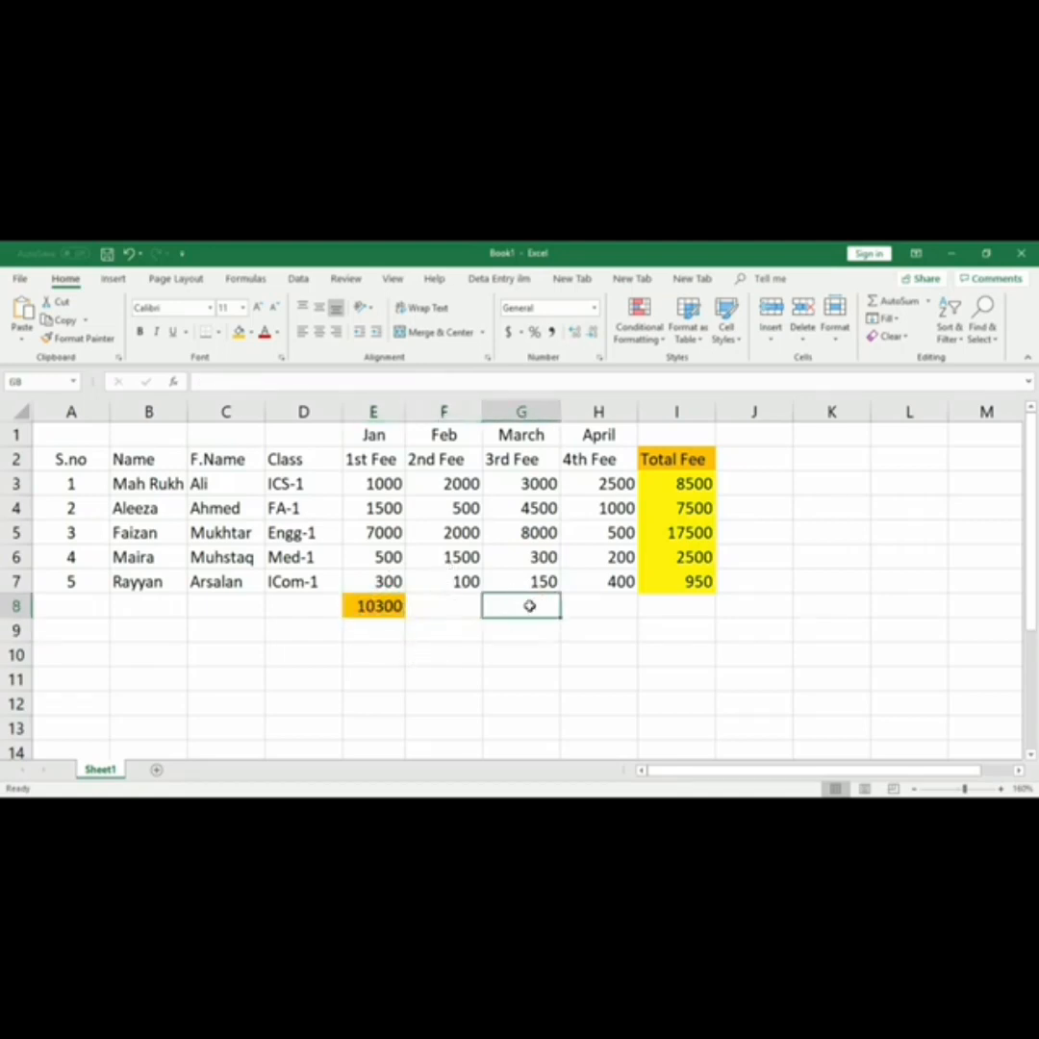
pyautogui.click(606, 610)
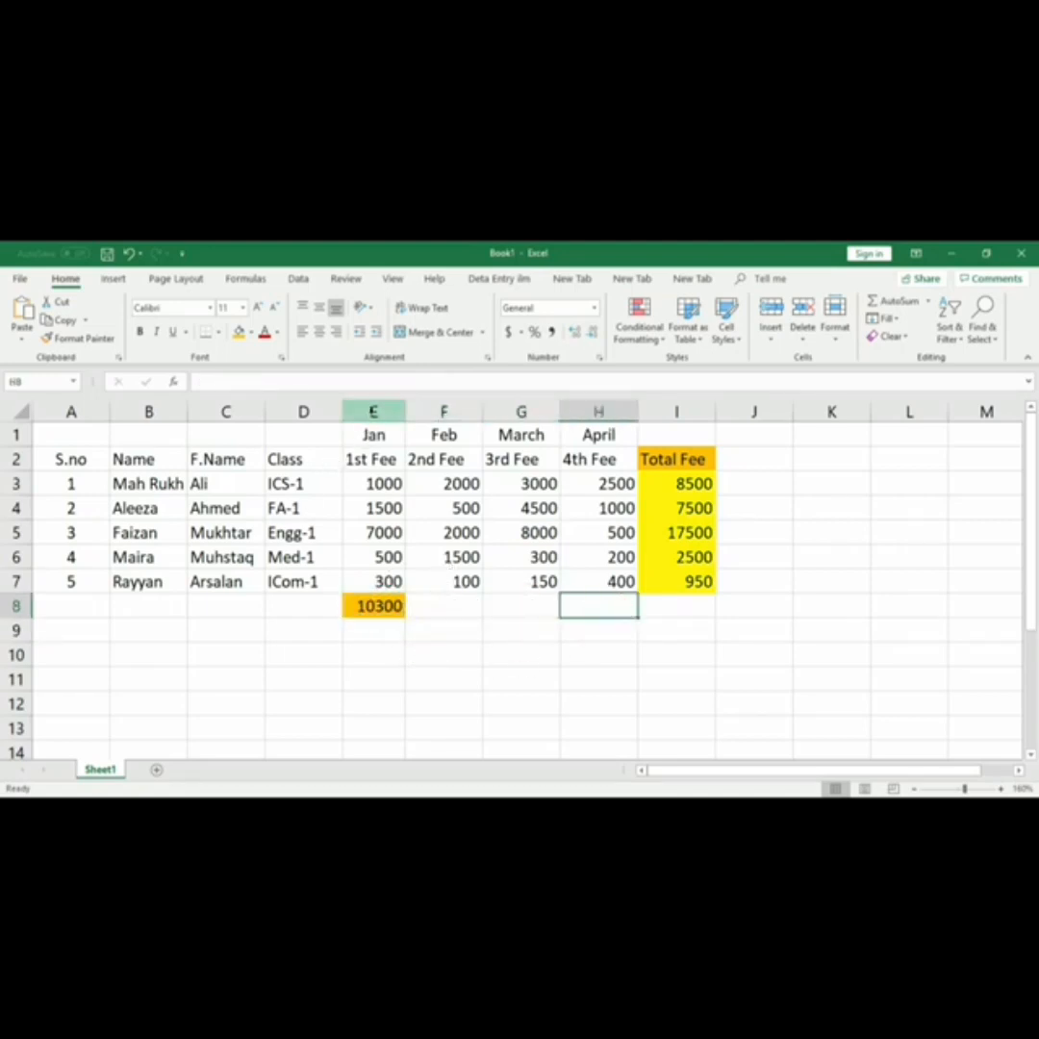
pyautogui.click(373, 412)
pyautogui.click(429, 611)
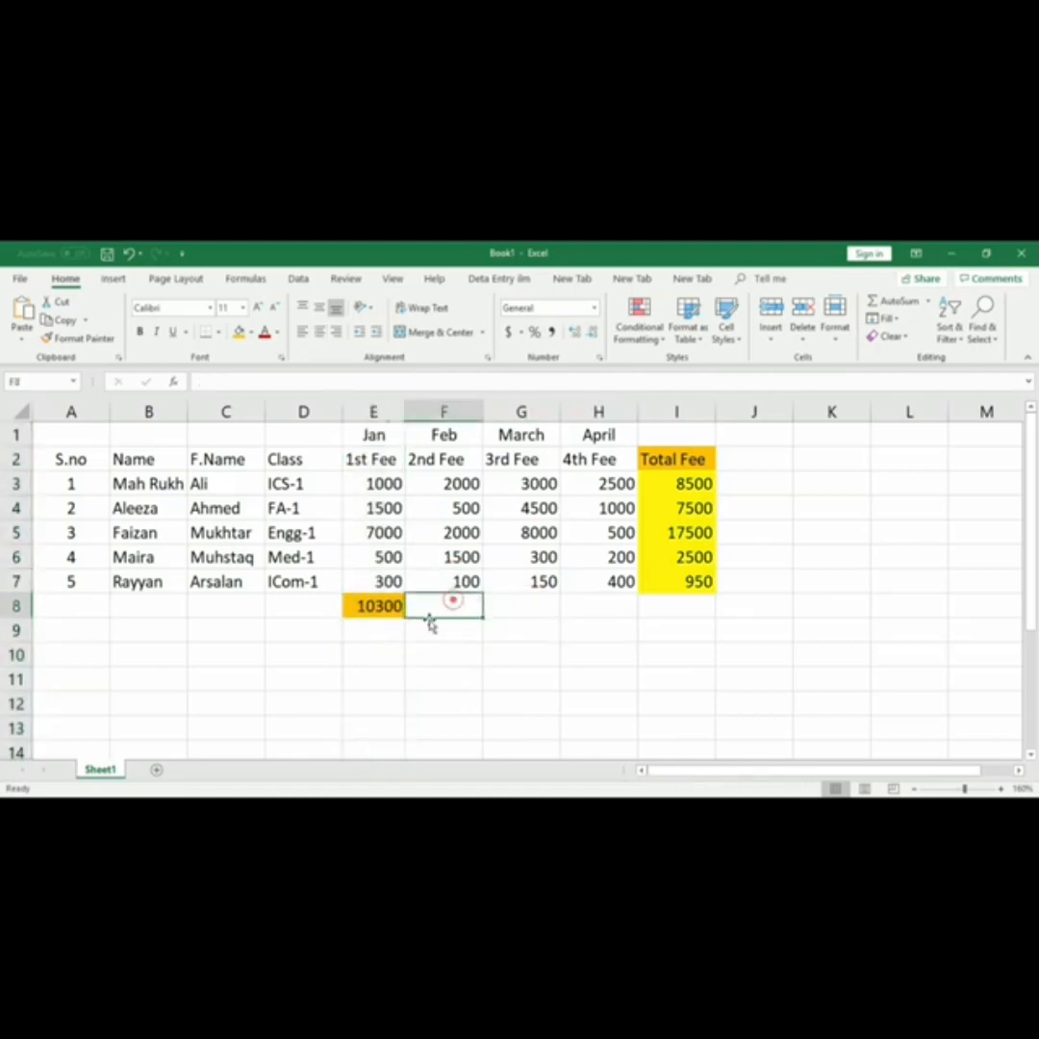
# Fill the January total formula from E8 across to H8 for the February, March and April fees
pyautogui.click(383, 605)
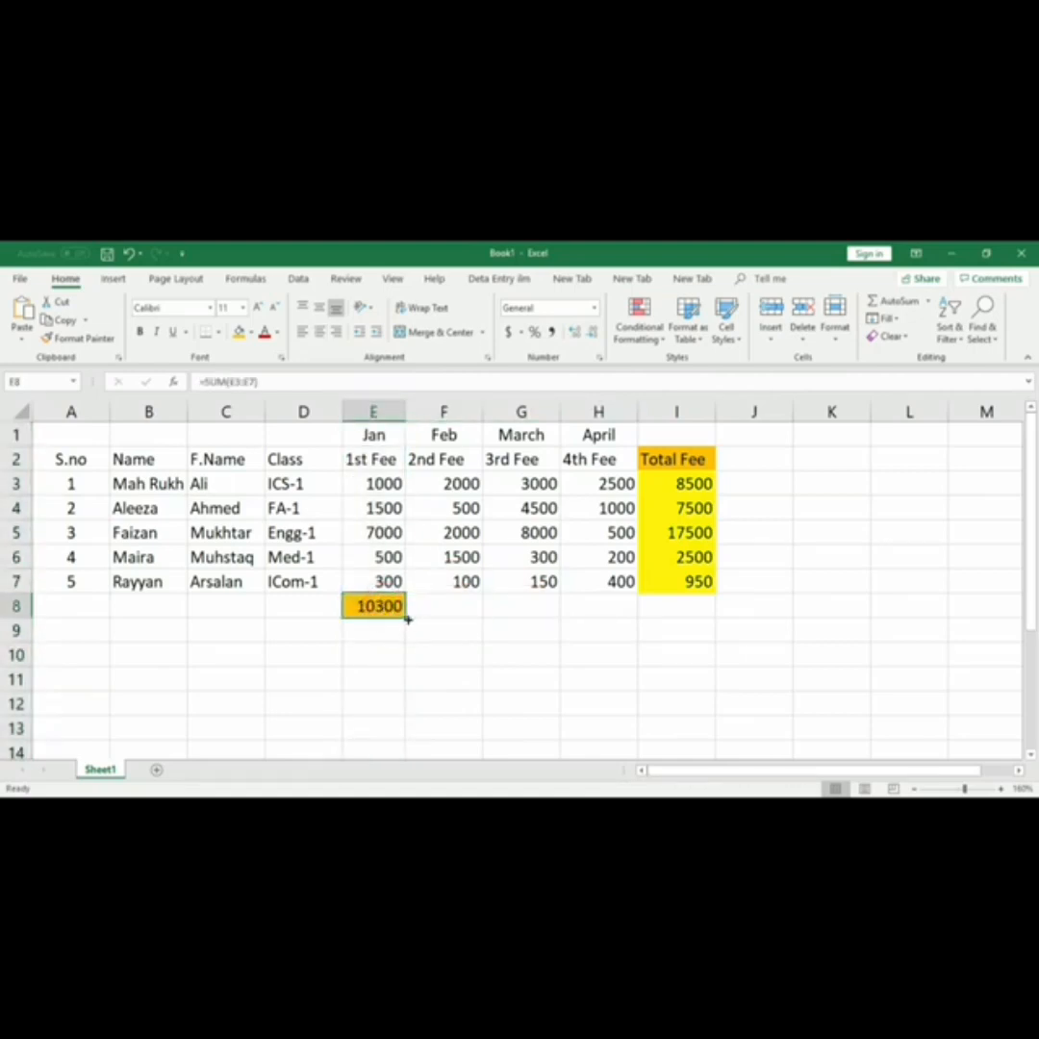
pyautogui.moveTo(405, 620); pyautogui.dragTo(656, 621)
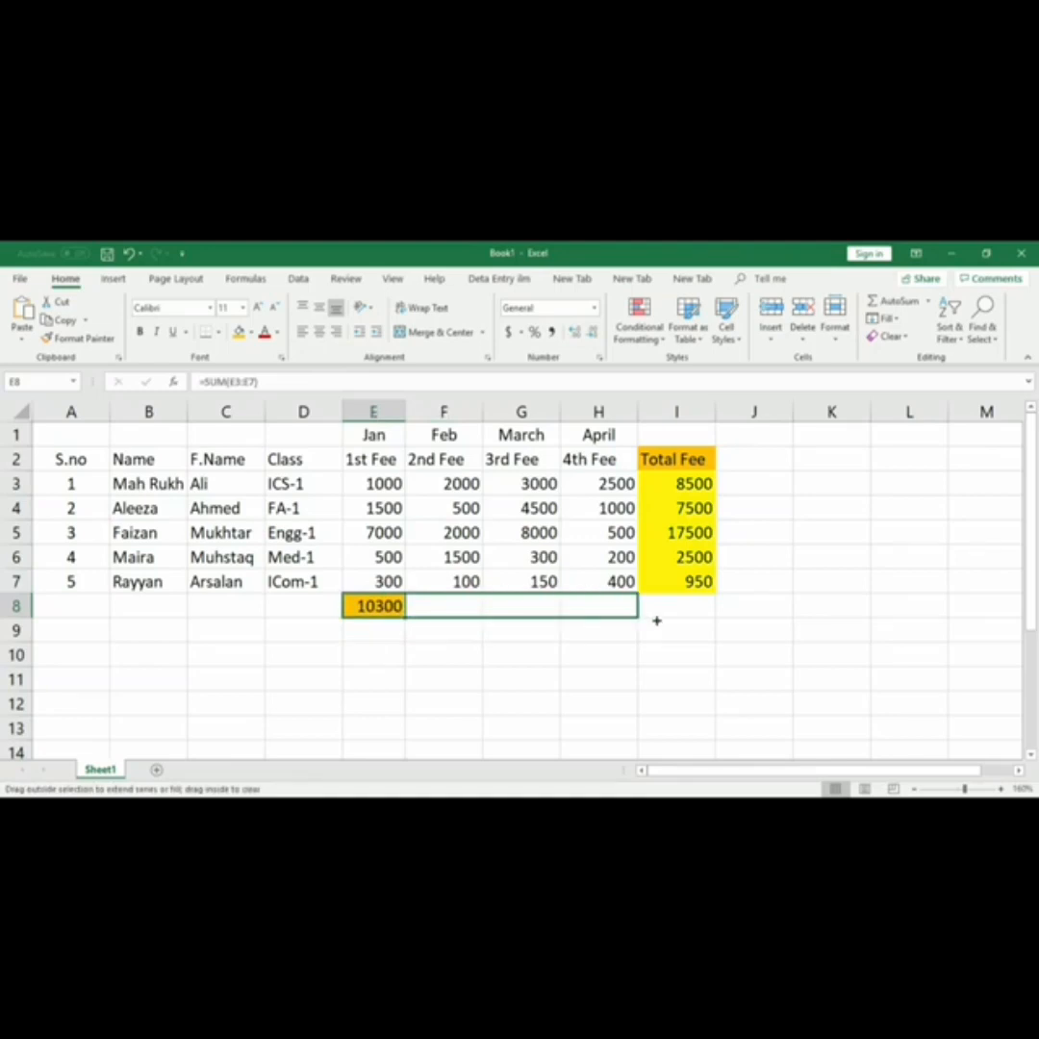
pyautogui.moveTo(656, 620); pyautogui.dragTo(656, 620)
pyautogui.click(571, 652)
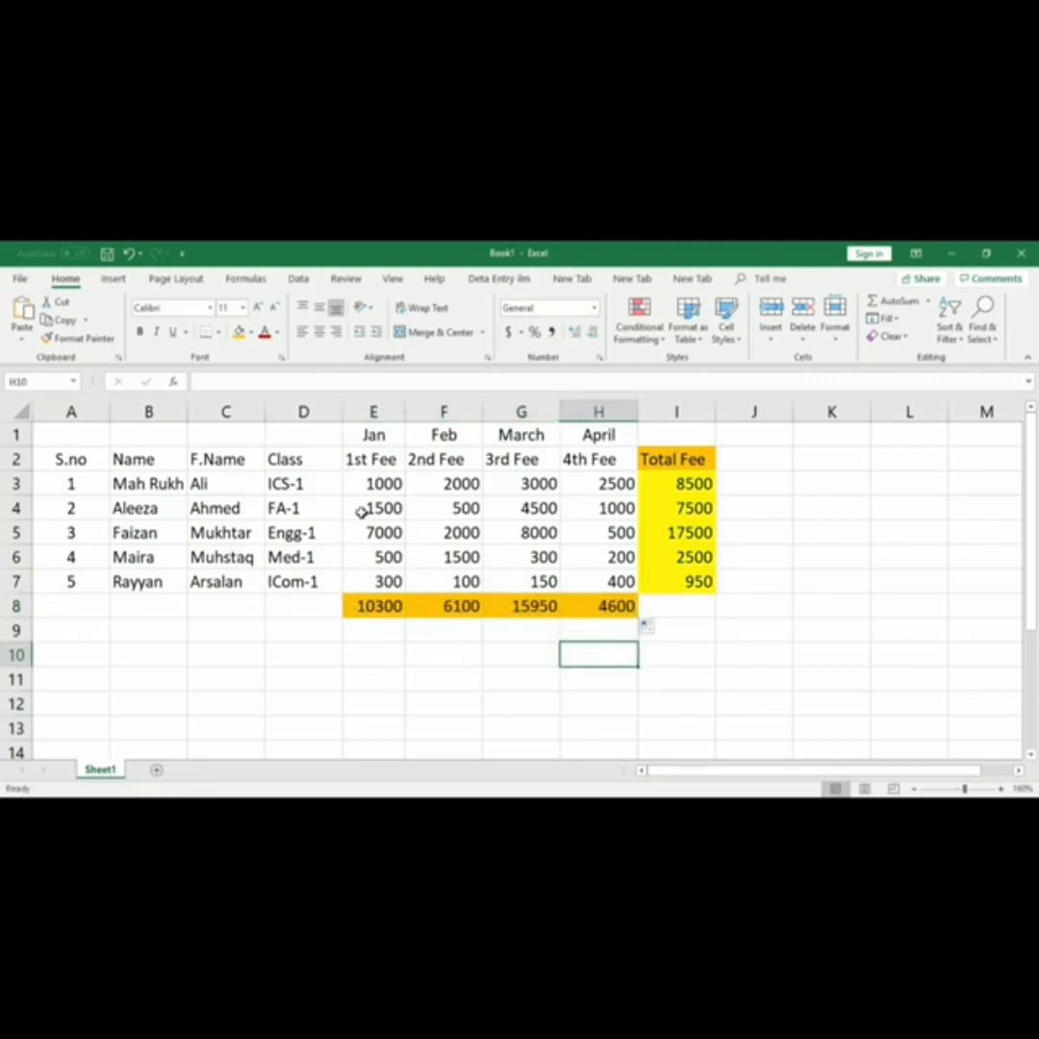
pyautogui.press('Down')
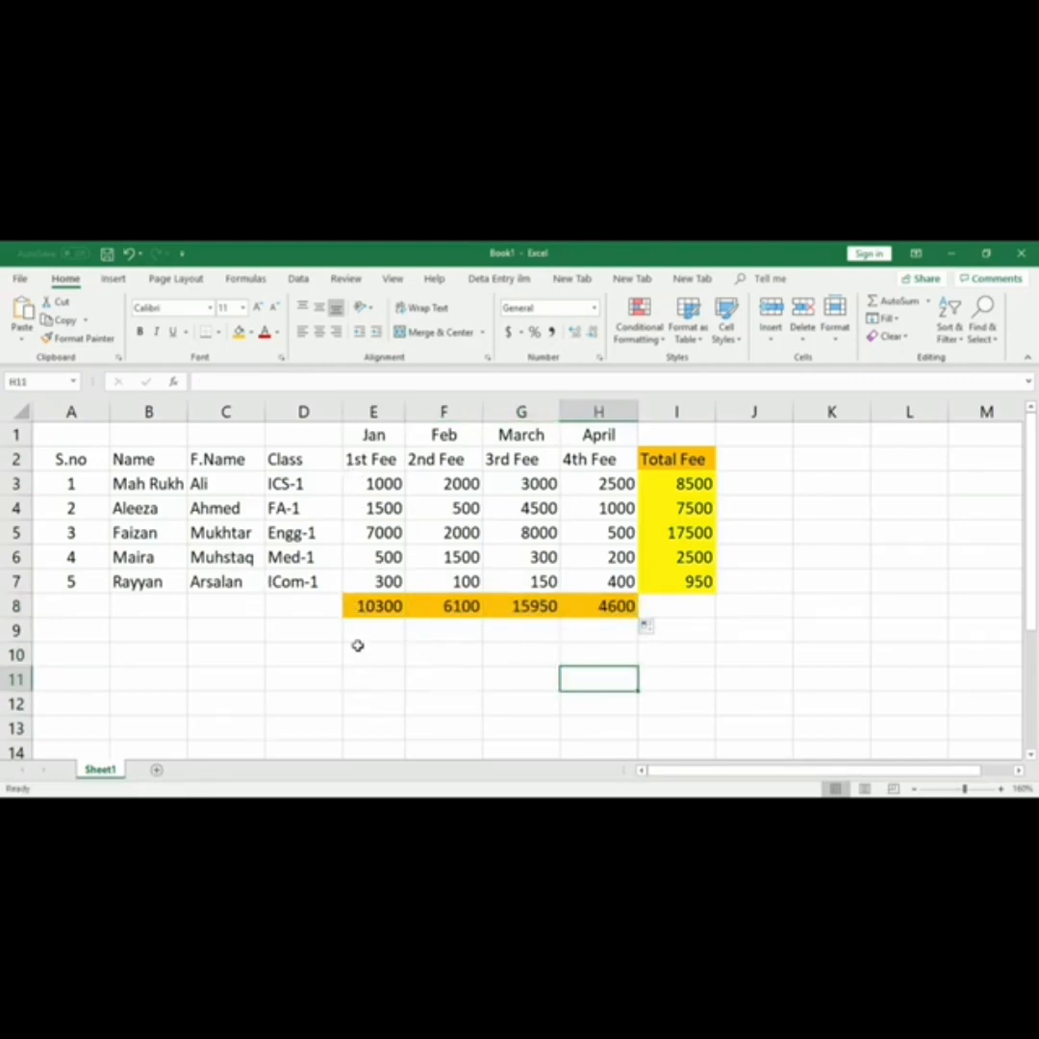
# Merge and centre cells B10:D10 and enter the label "Total 4 Month Income"
pyautogui.moveTo(143, 655); pyautogui.dragTo(283, 654)
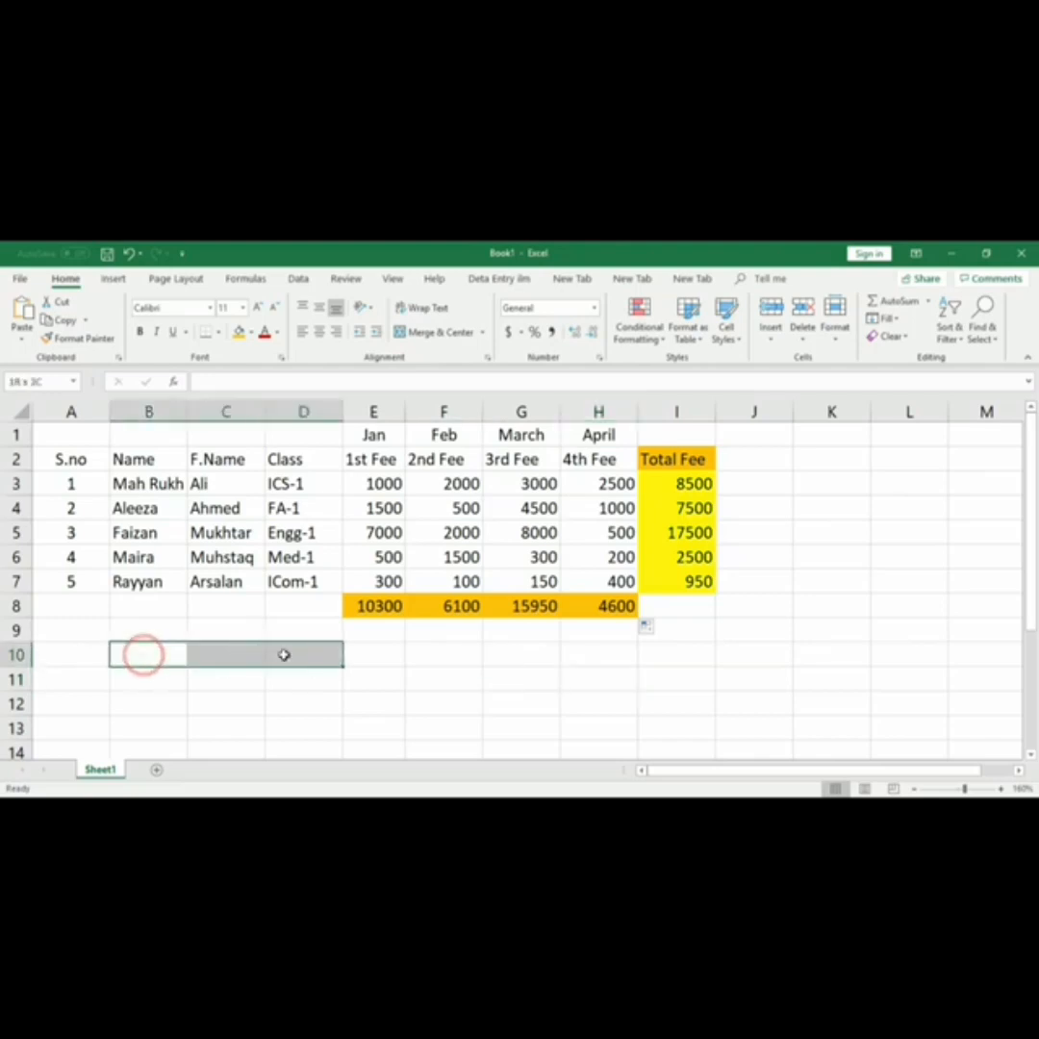
pyautogui.click(225, 702)
pyautogui.moveTo(148, 655); pyautogui.dragTo(339, 655)
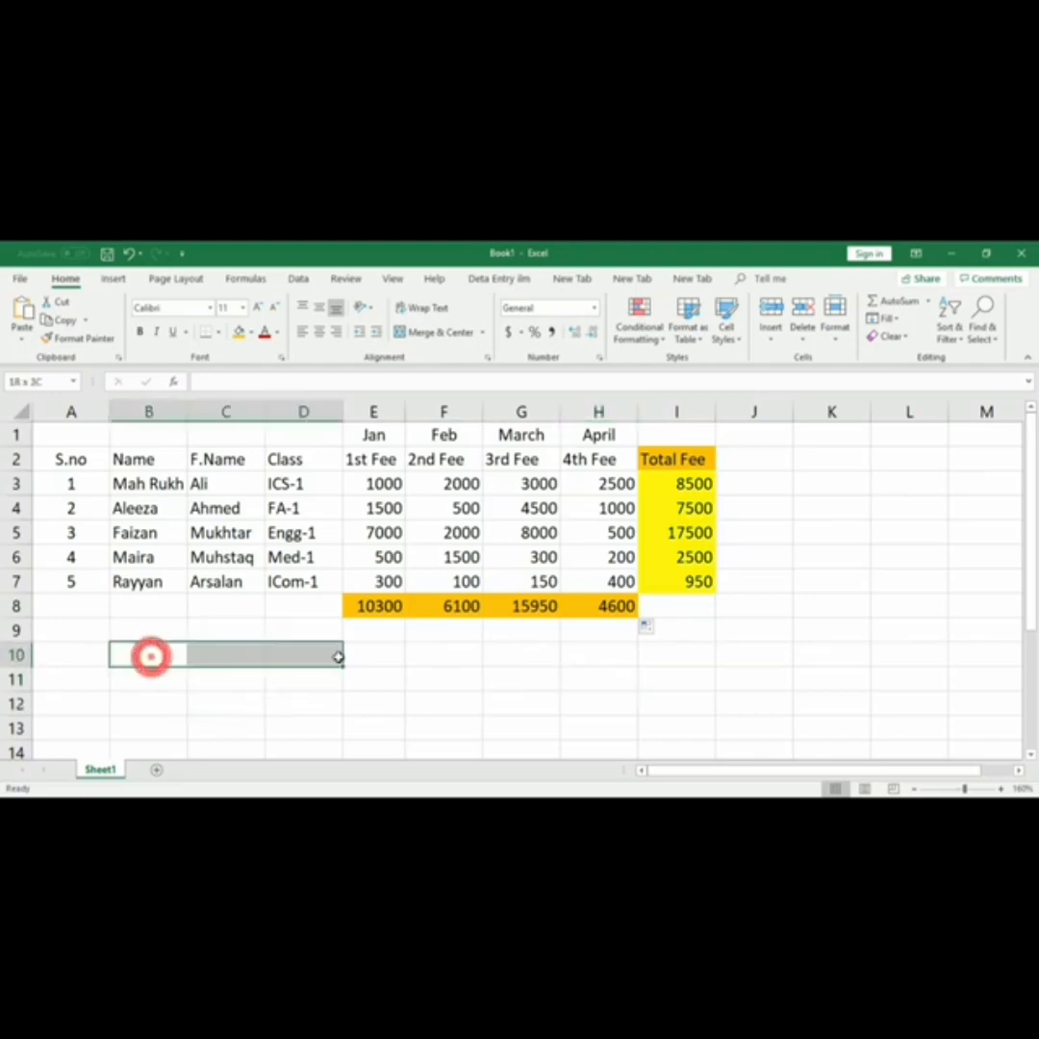
pyautogui.click(430, 333)
pyautogui.doubleClick(220, 652)
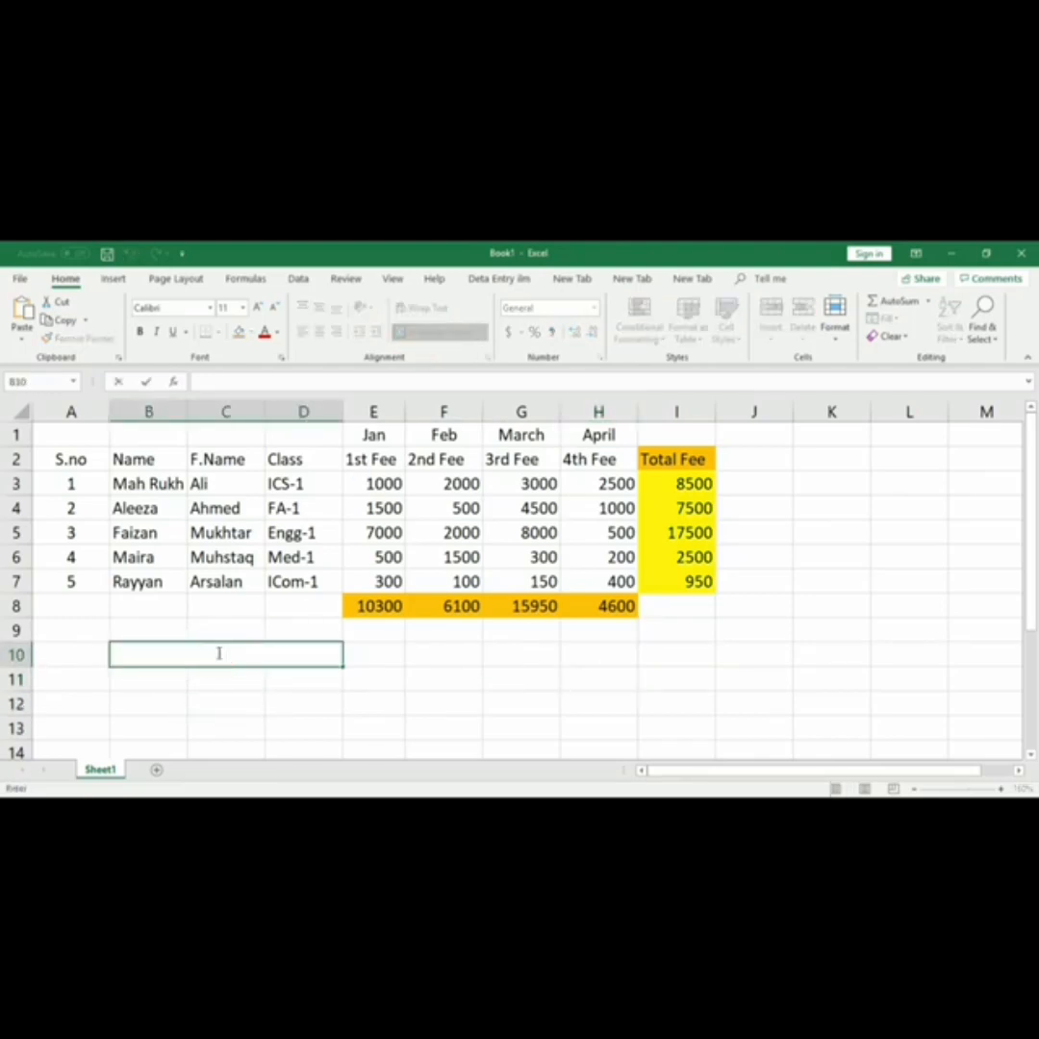
pyautogui.write('tOTAL U')
pyautogui.press('BackSpace')
pyautogui.write('4 Month In')
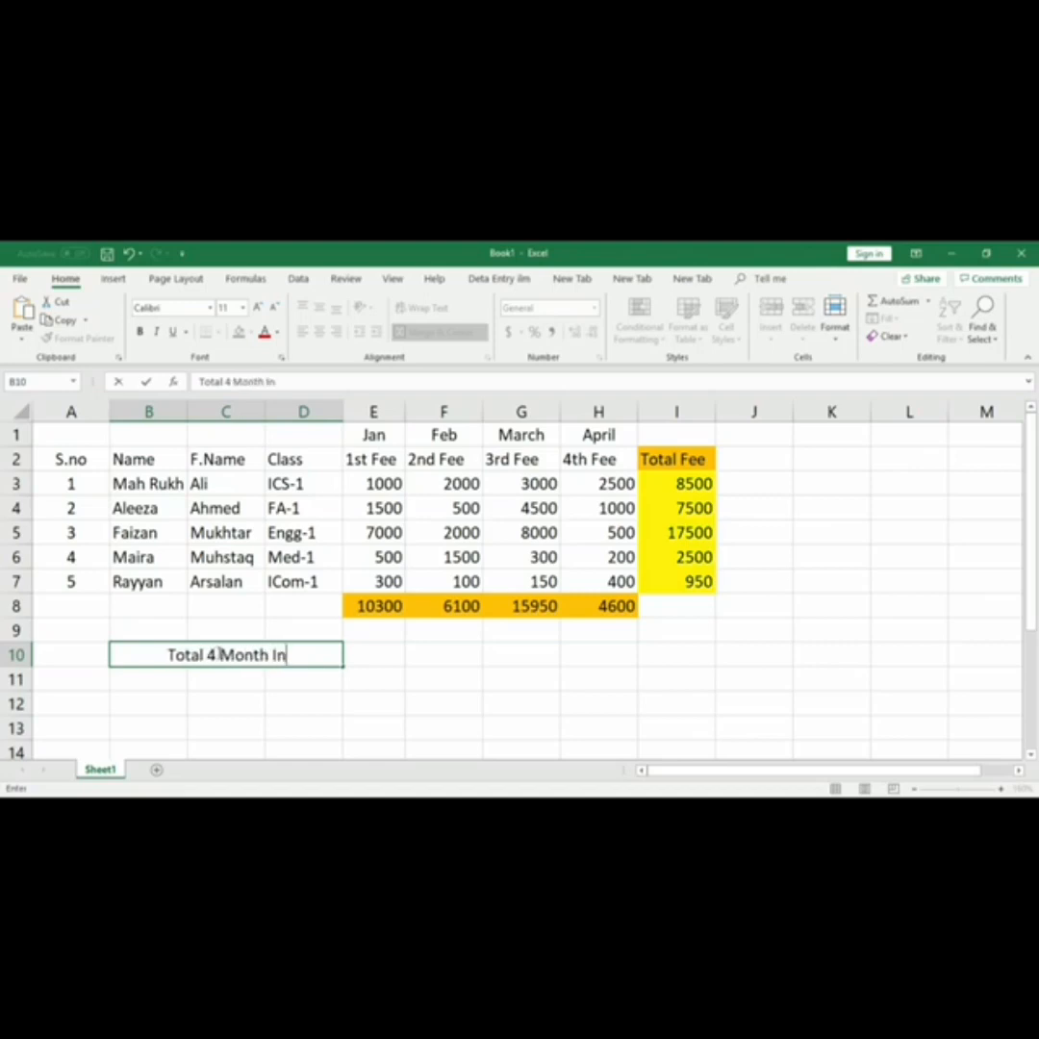
pyautogui.write('come')
pyautogui.press('Return')
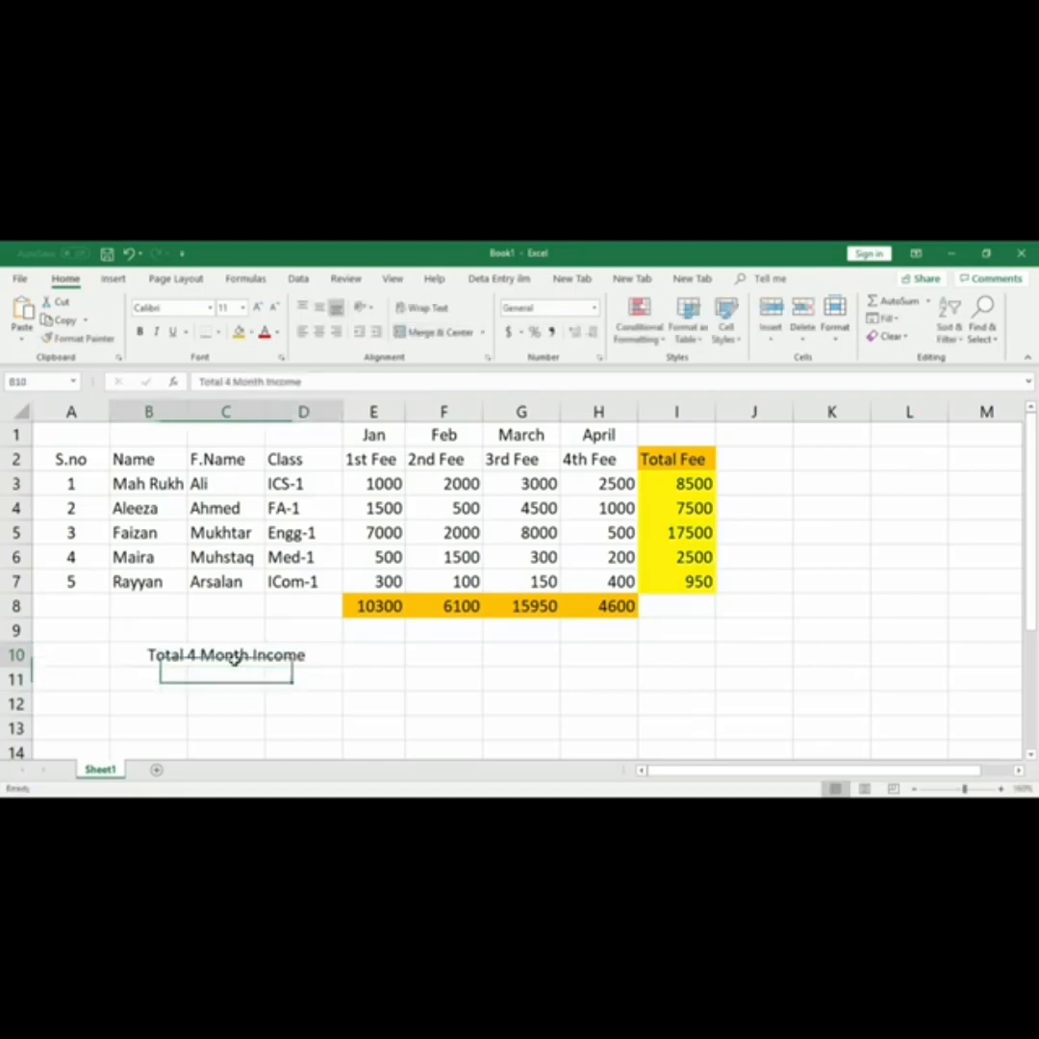
# Fill the "Total 4 Month Income" label with light blue and make its text bold at size 12
pyautogui.click(234, 656)
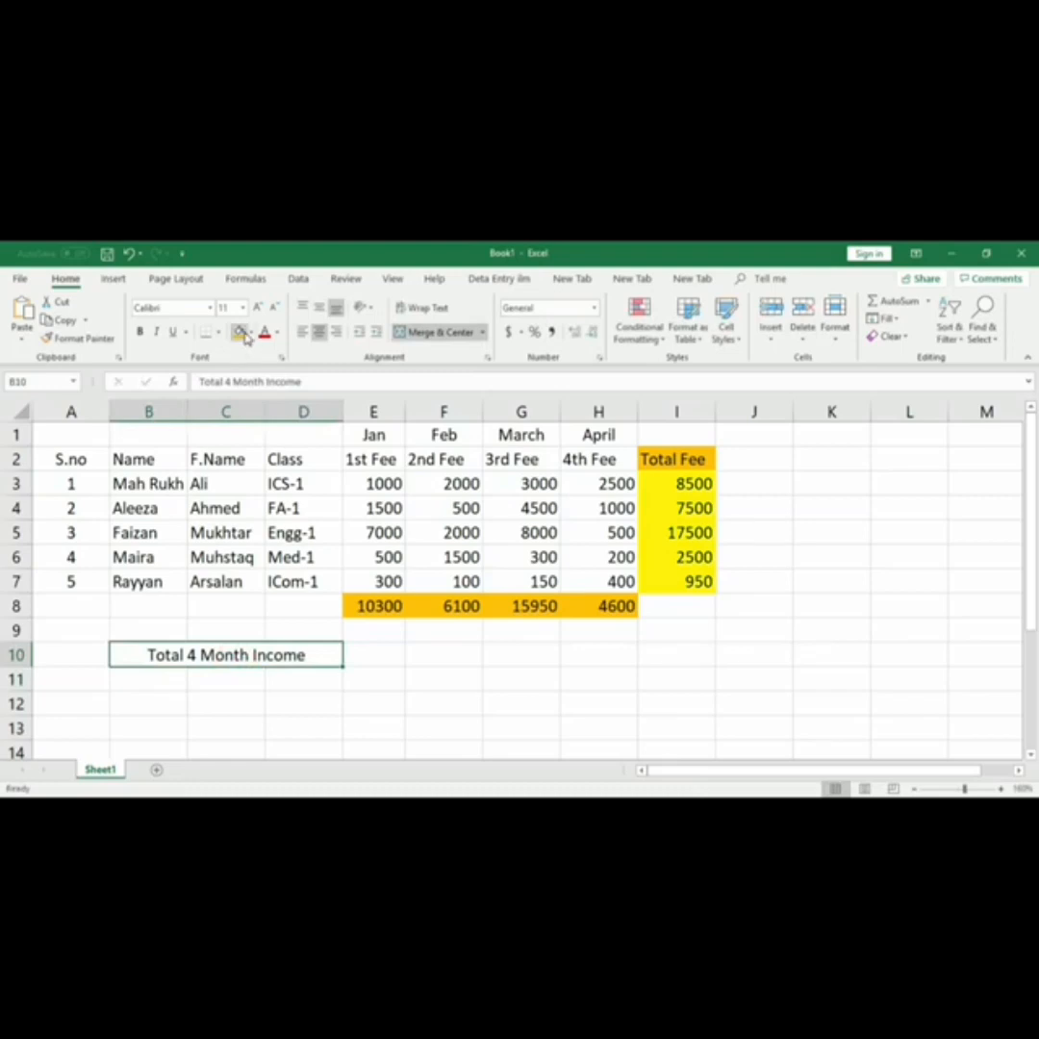
pyautogui.click(251, 333)
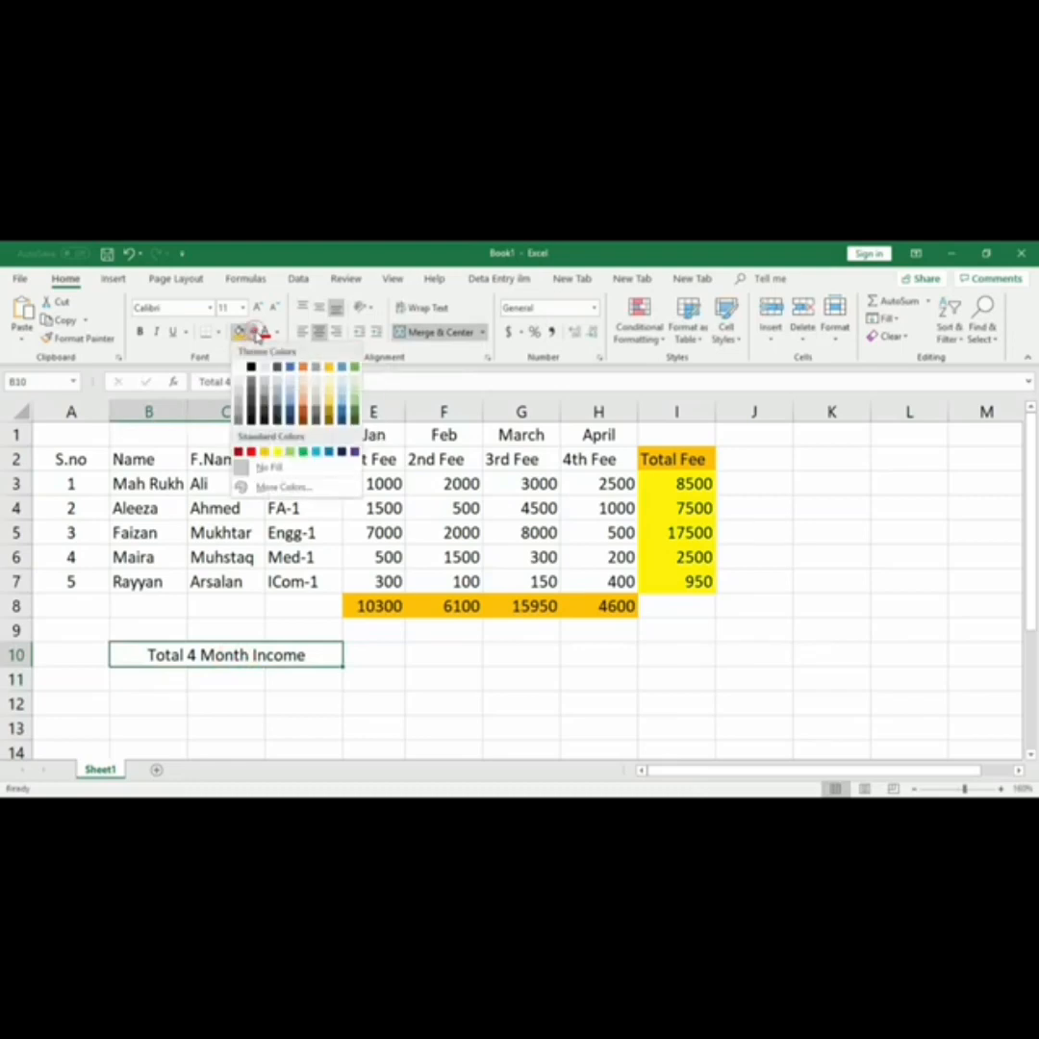
pyautogui.click(314, 456)
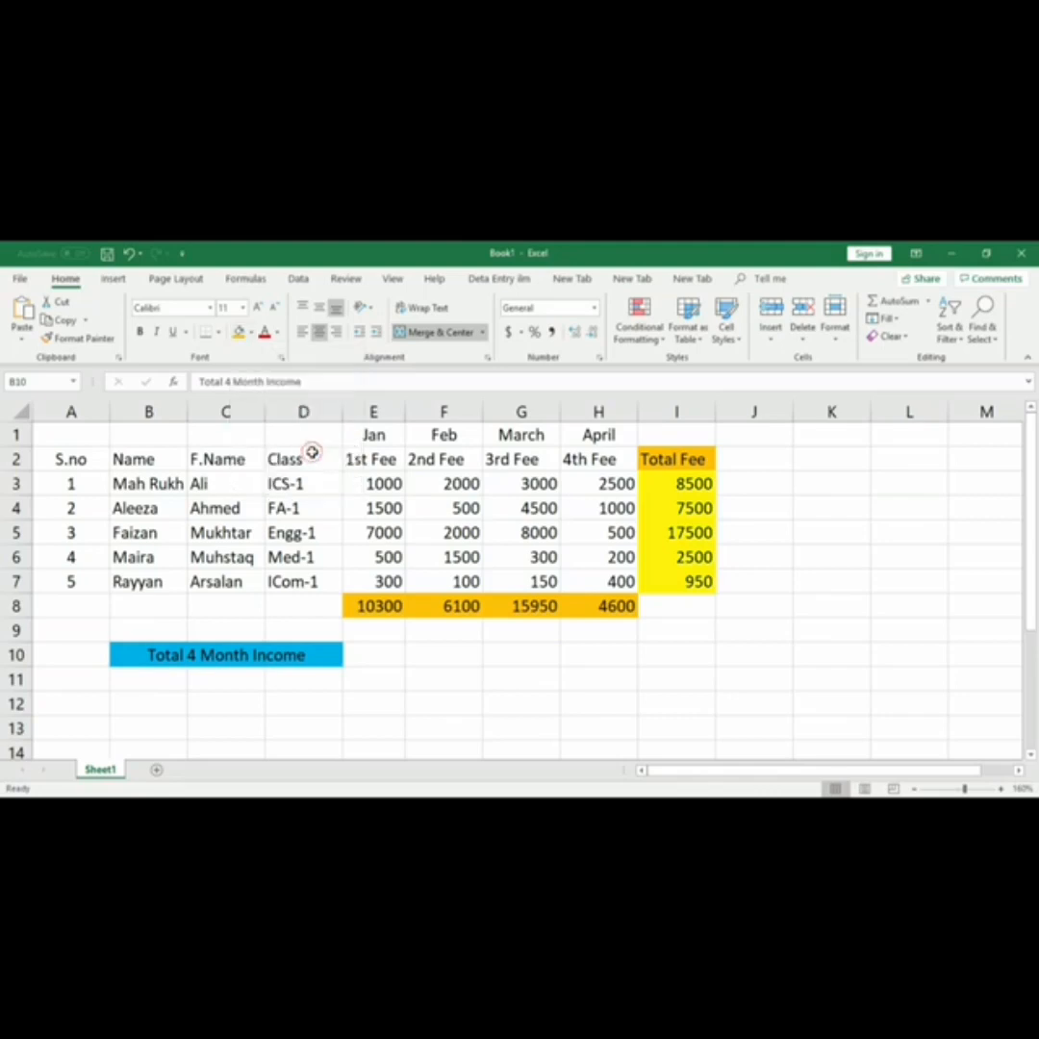
pyautogui.click(140, 331)
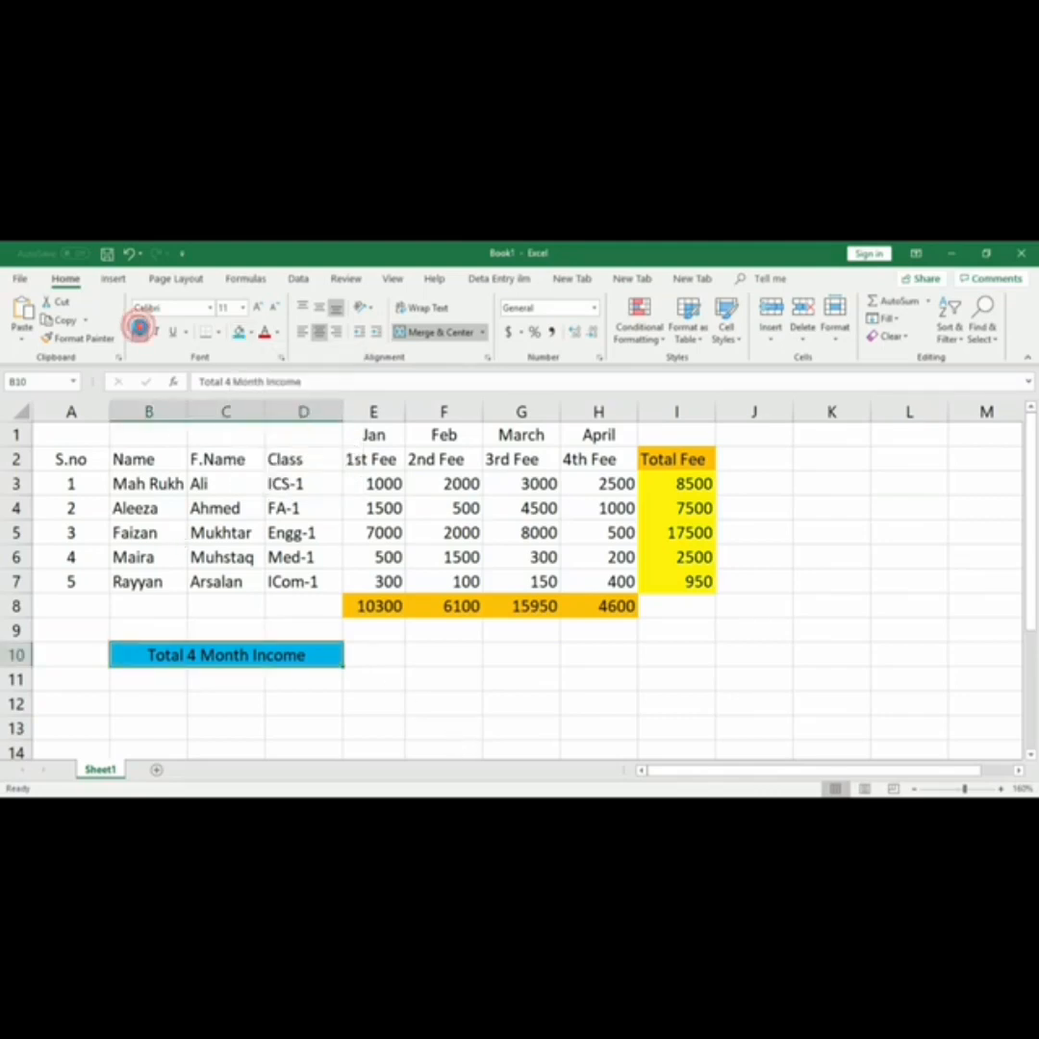
pyautogui.click(254, 306)
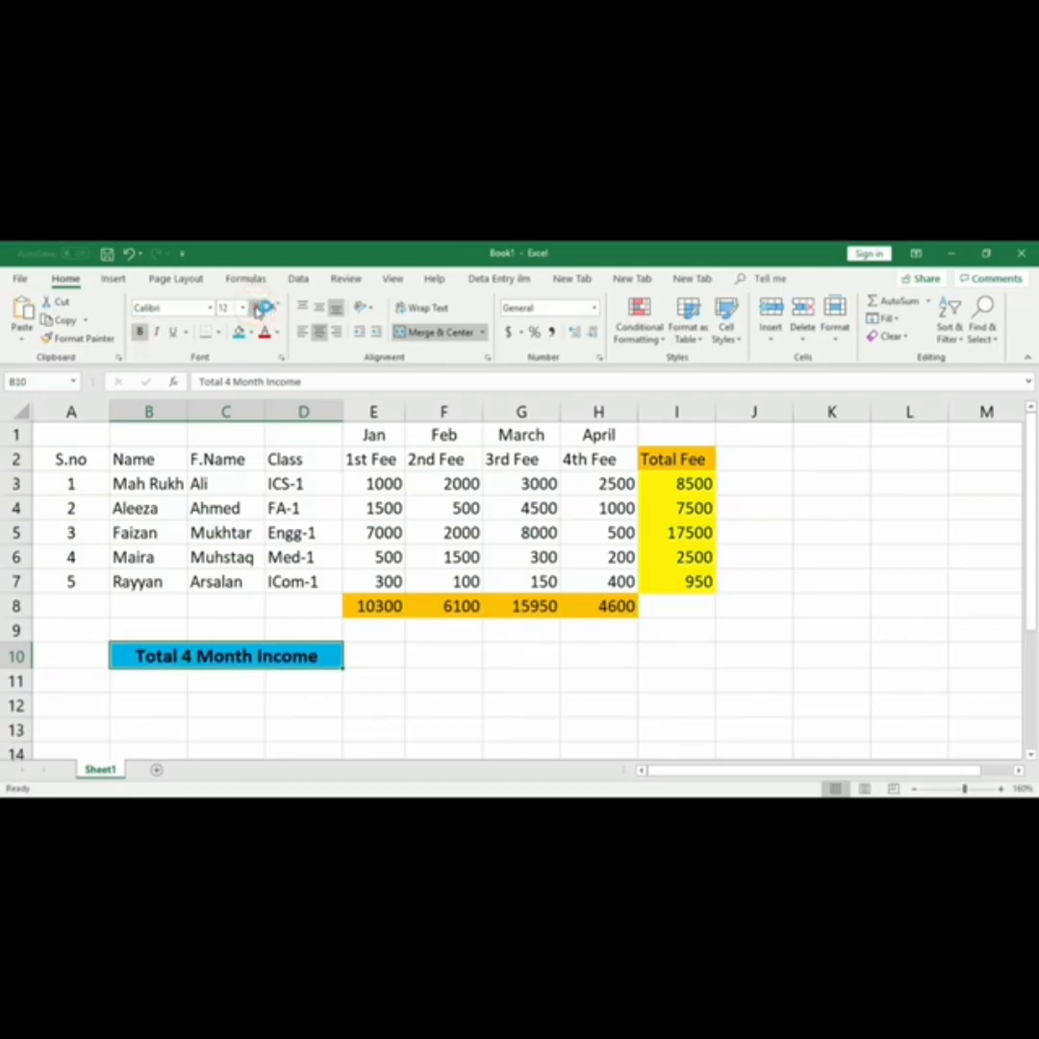
# Merge and centre cells E10:H10 beside the "Total 4 Month Income" label
pyautogui.moveTo(375, 656); pyautogui.dragTo(575, 656)
pyautogui.click(434, 333)
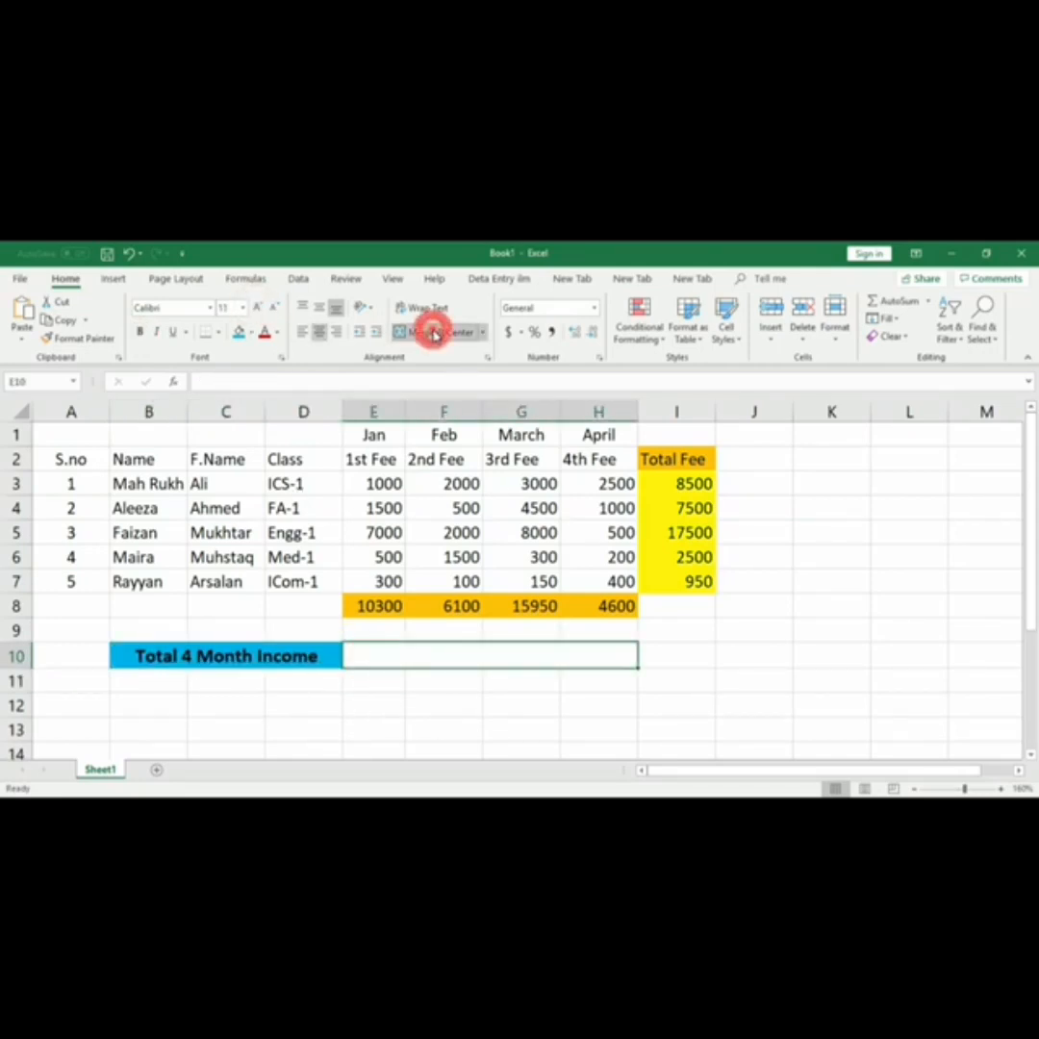
pyautogui.click(565, 711)
# Total the four monthly fee sums in merged cell E10 with =SUM(E8:H8), picking the range from the sheet
pyautogui.click(494, 657)
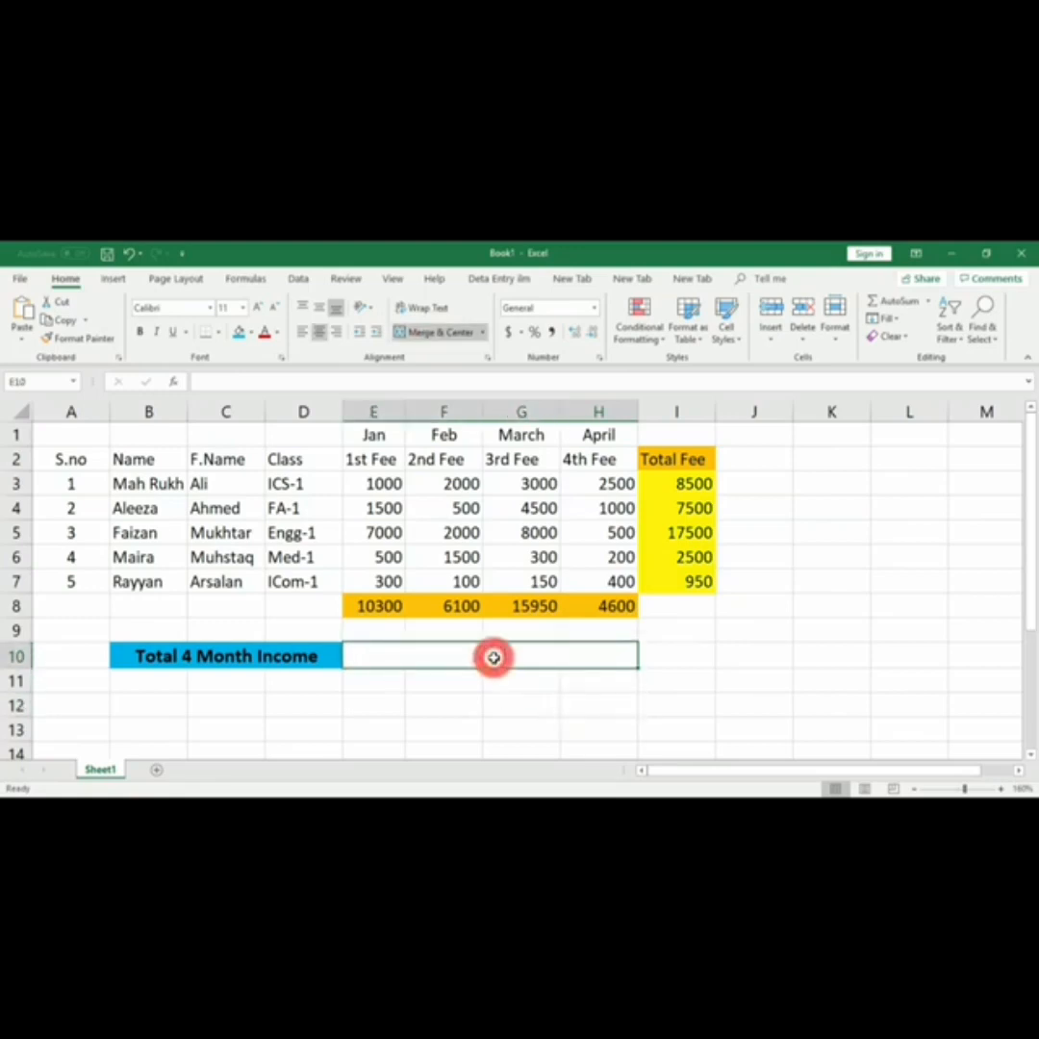
pyautogui.write('=')
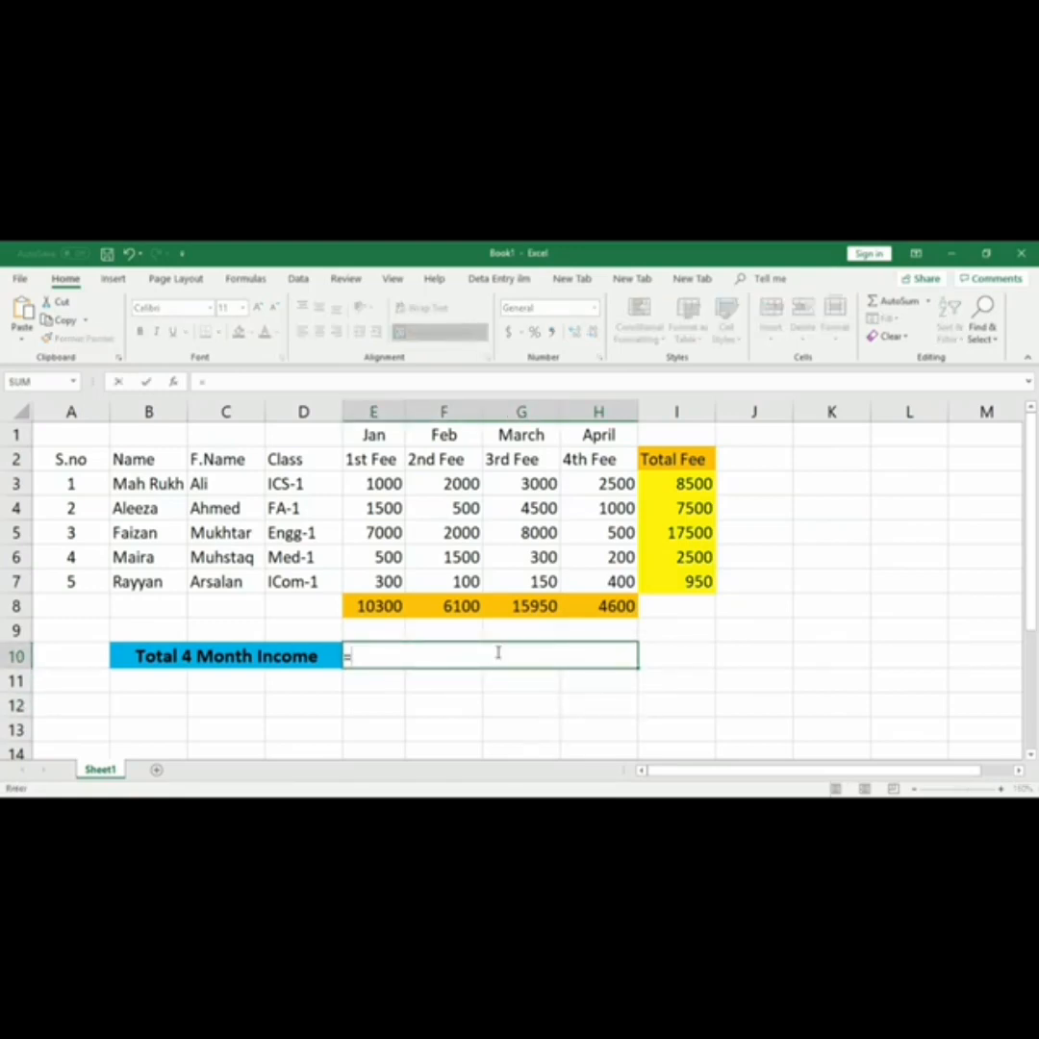
pyautogui.write('sum')
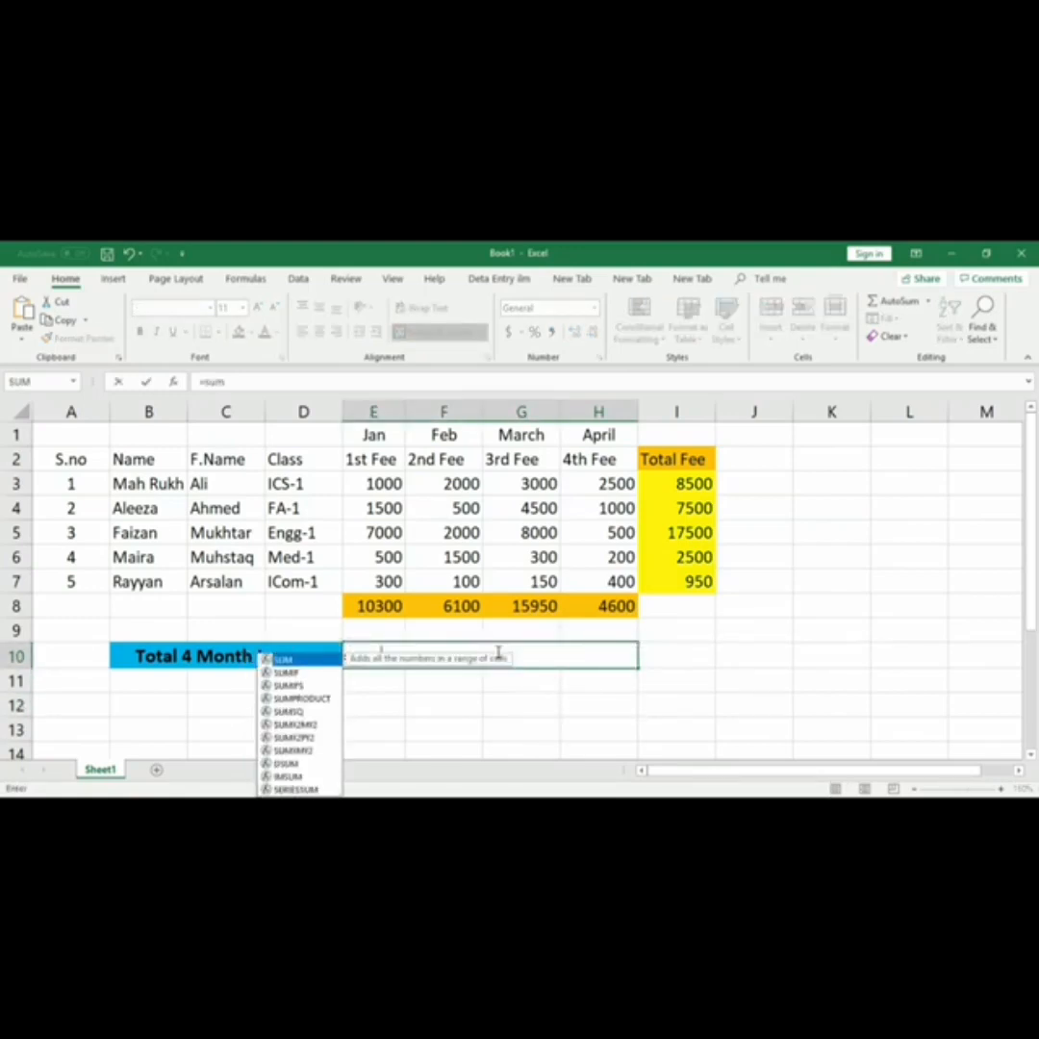
pyautogui.write('(')
pyautogui.moveTo(370, 606); pyautogui.dragTo(608, 606)
pyautogui.write(')')
pyautogui.press('Return')
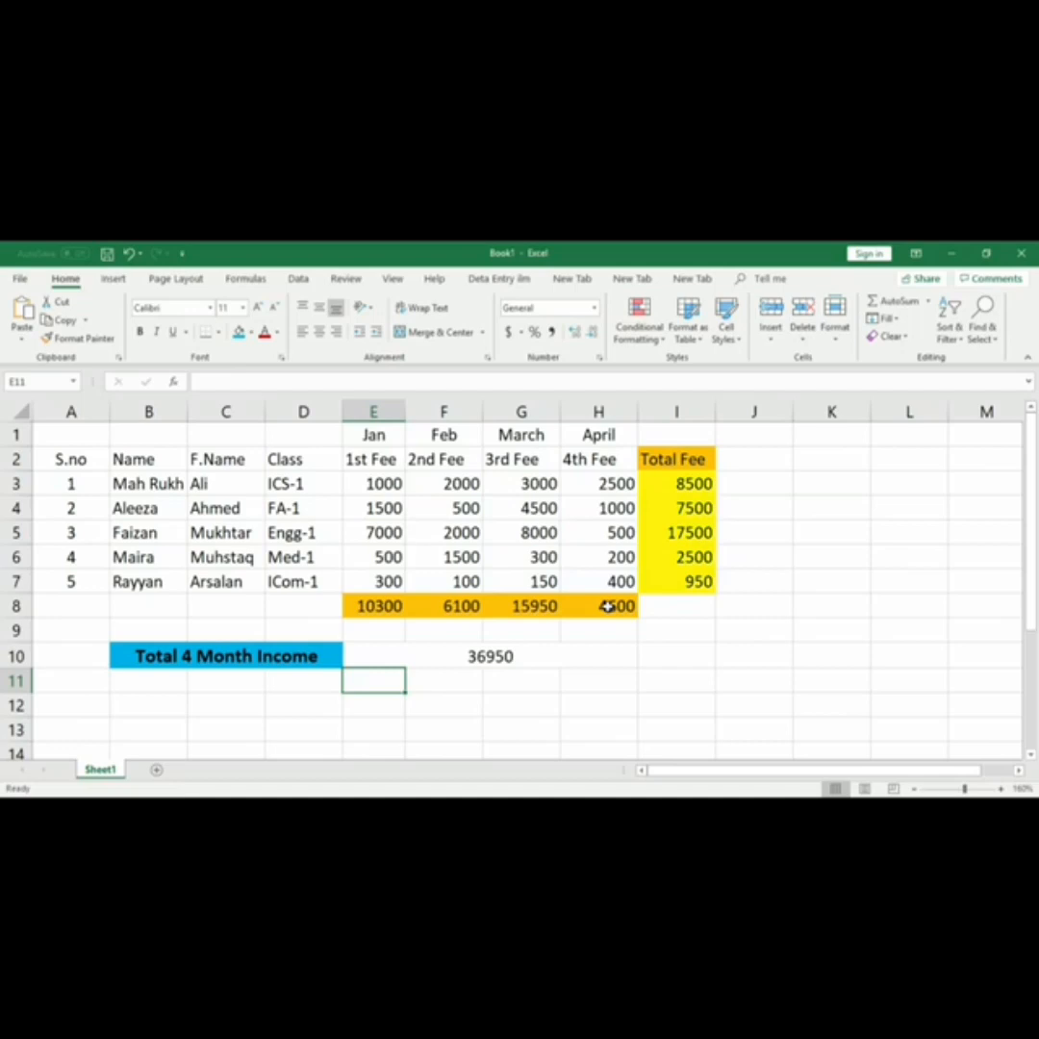
# Fill the four-month total in merged cell E10 with yellow and put an outside border around it
pyautogui.click(556, 662)
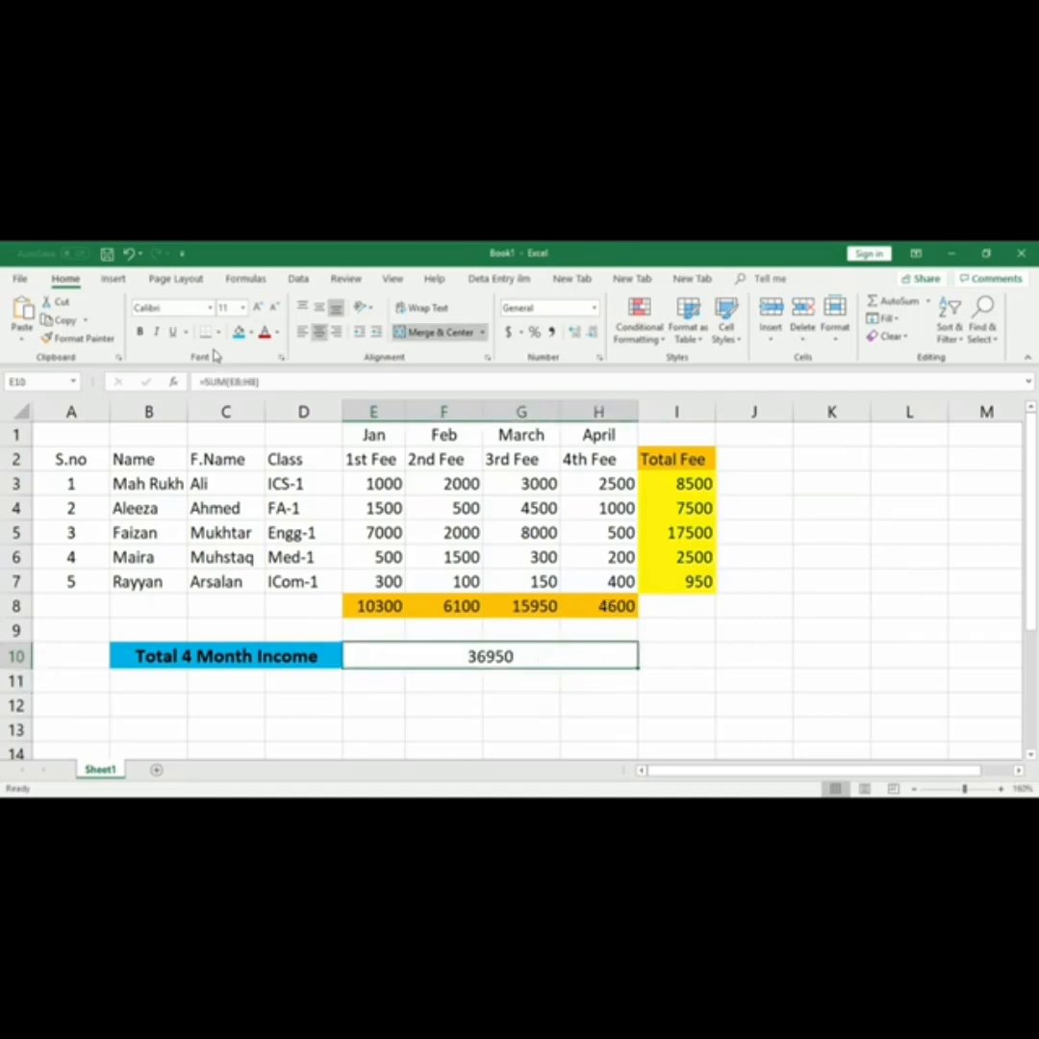
pyautogui.click(251, 333)
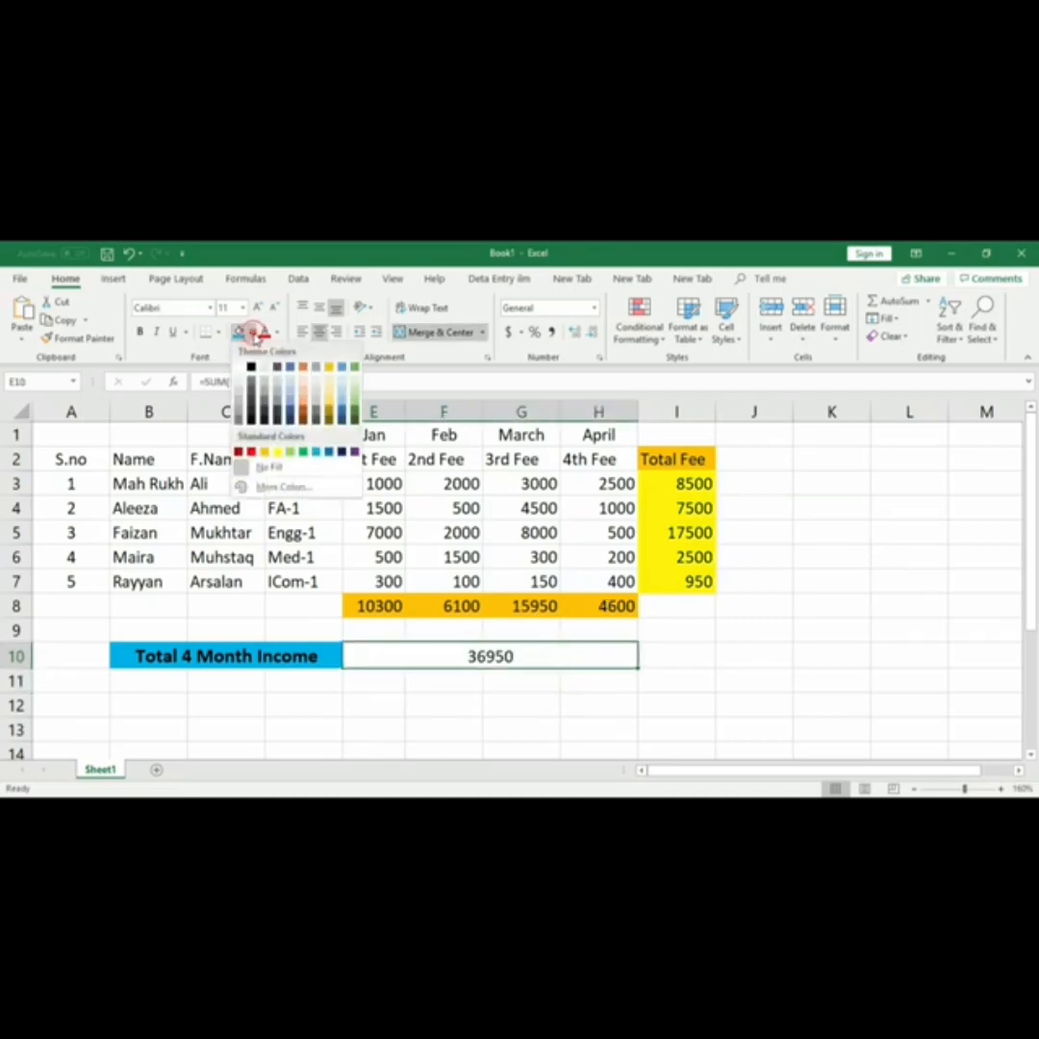
pyautogui.click(279, 452)
pyautogui.click(549, 683)
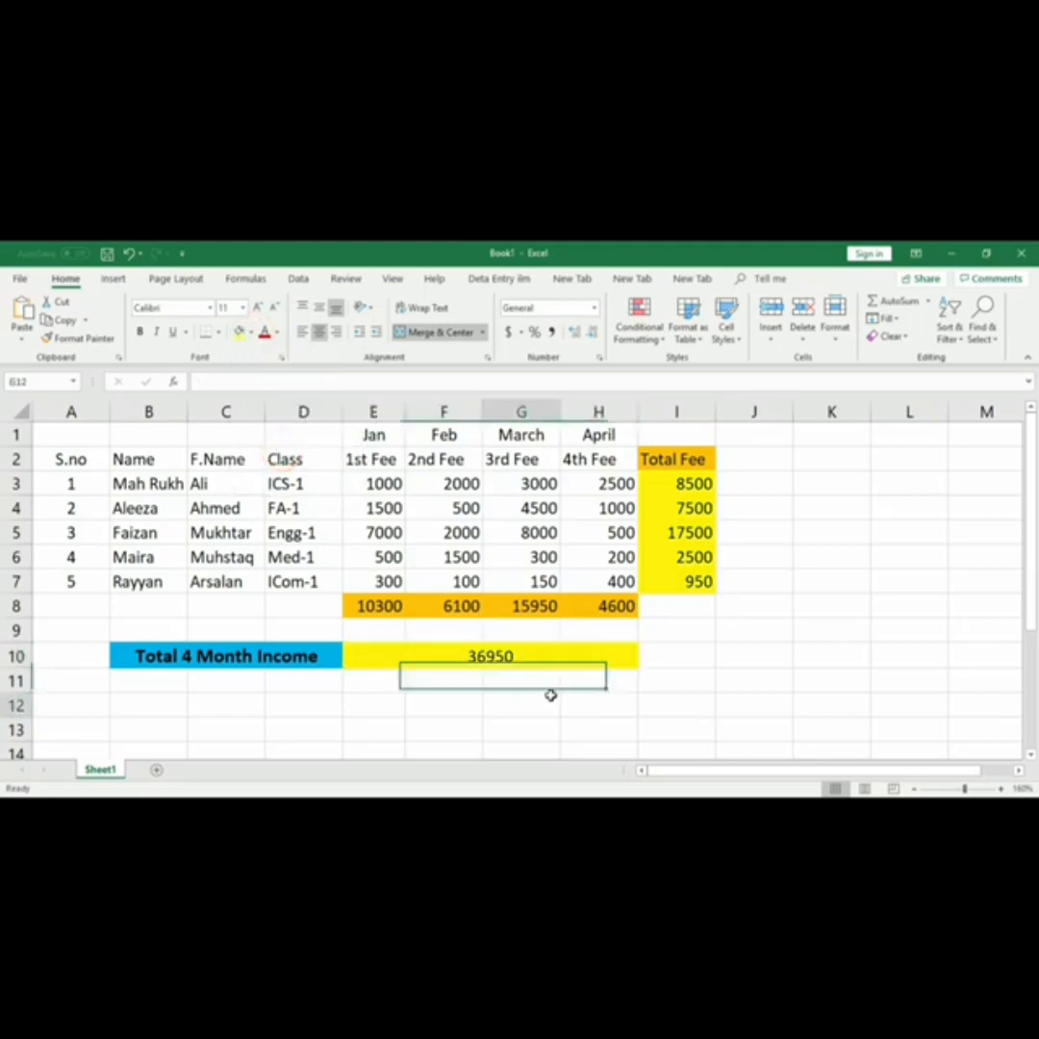
pyautogui.click(526, 656)
pyautogui.click(392, 611)
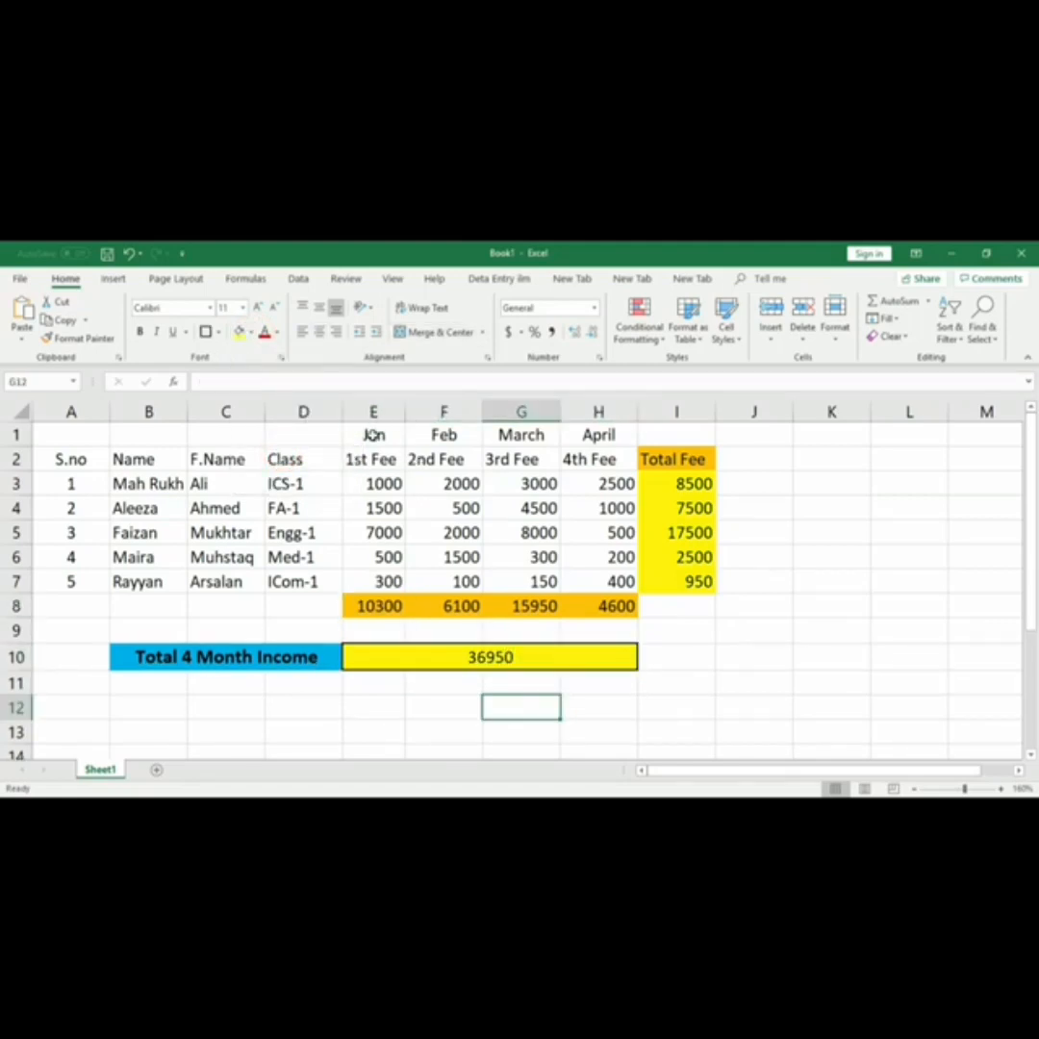
# Fill the Jan heading in E1 and the March heading in G1 with light blue
pyautogui.click(396, 431)
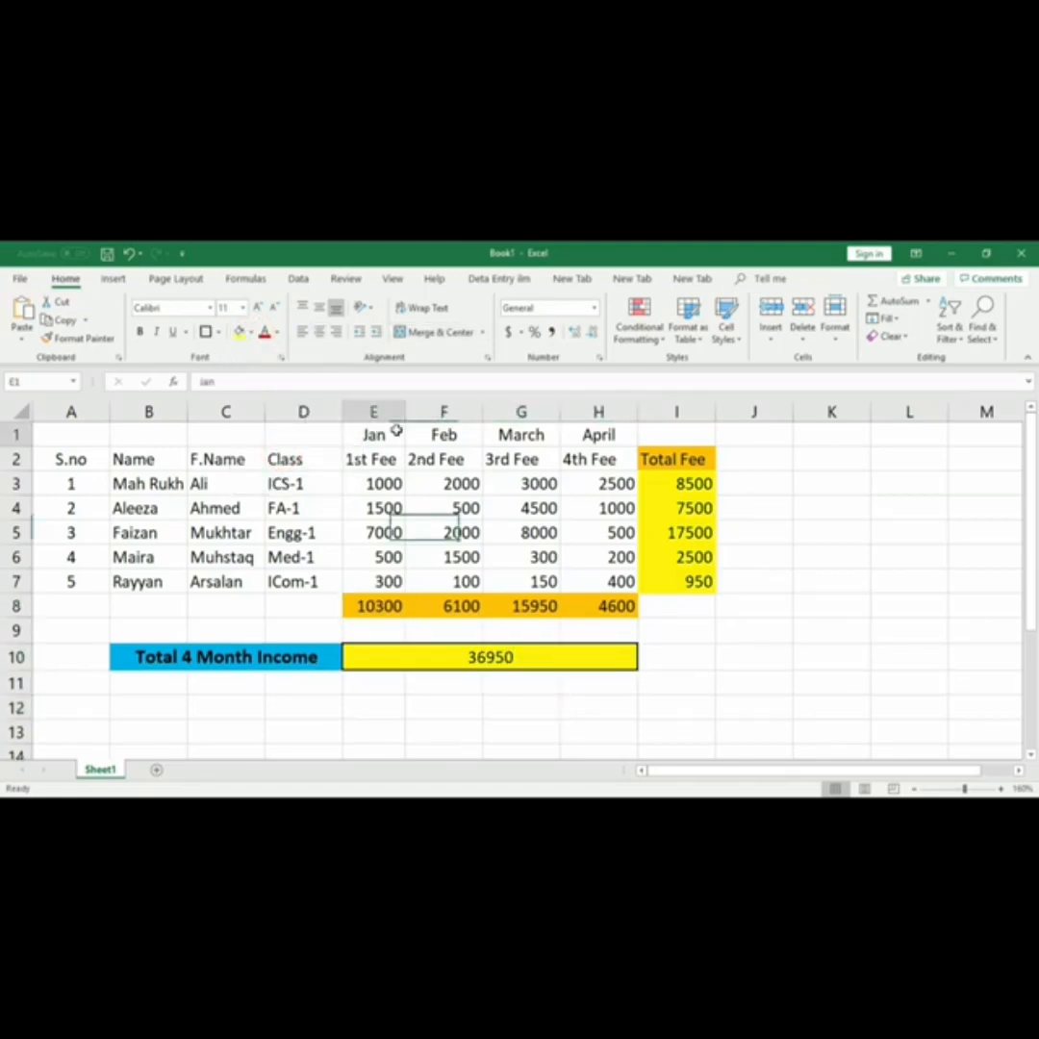
pyautogui.click(251, 332)
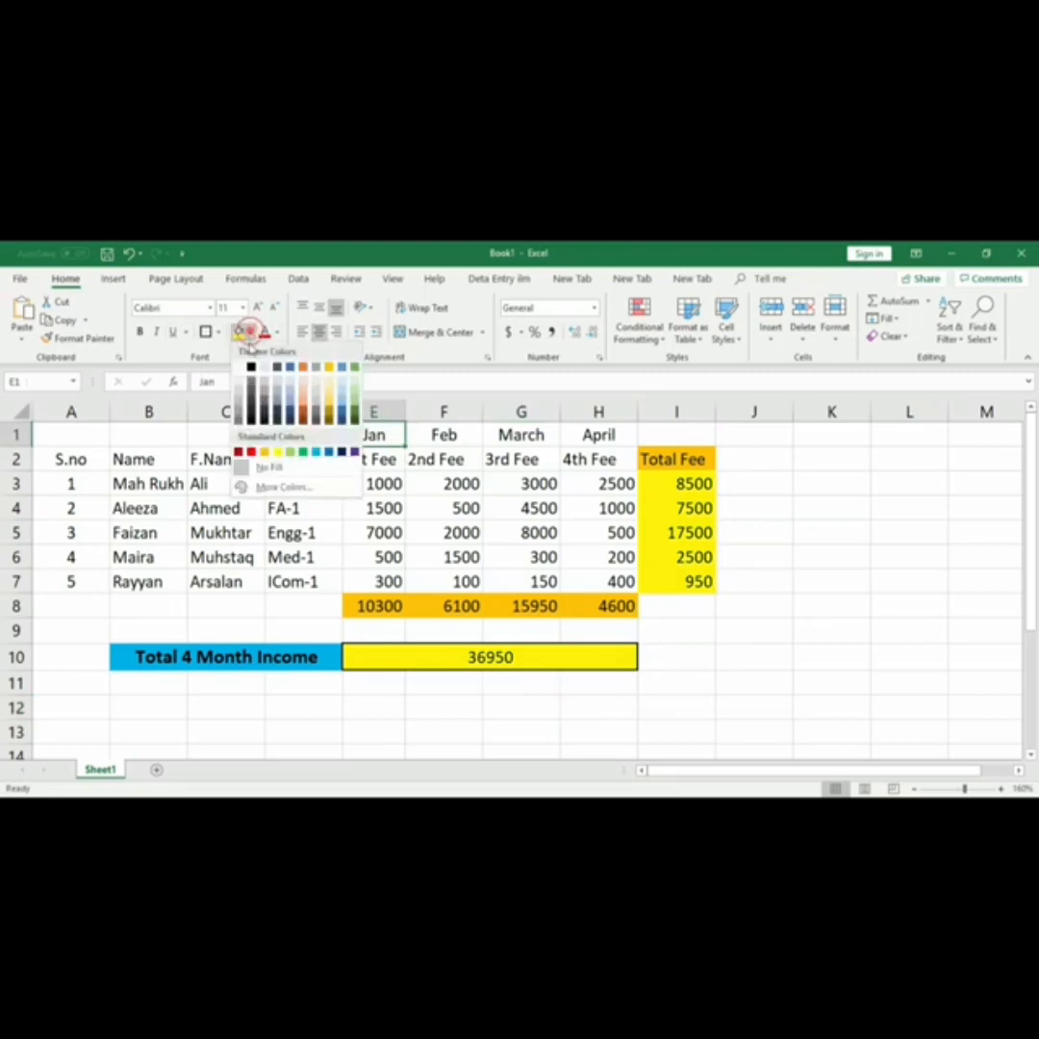
pyautogui.click(317, 455)
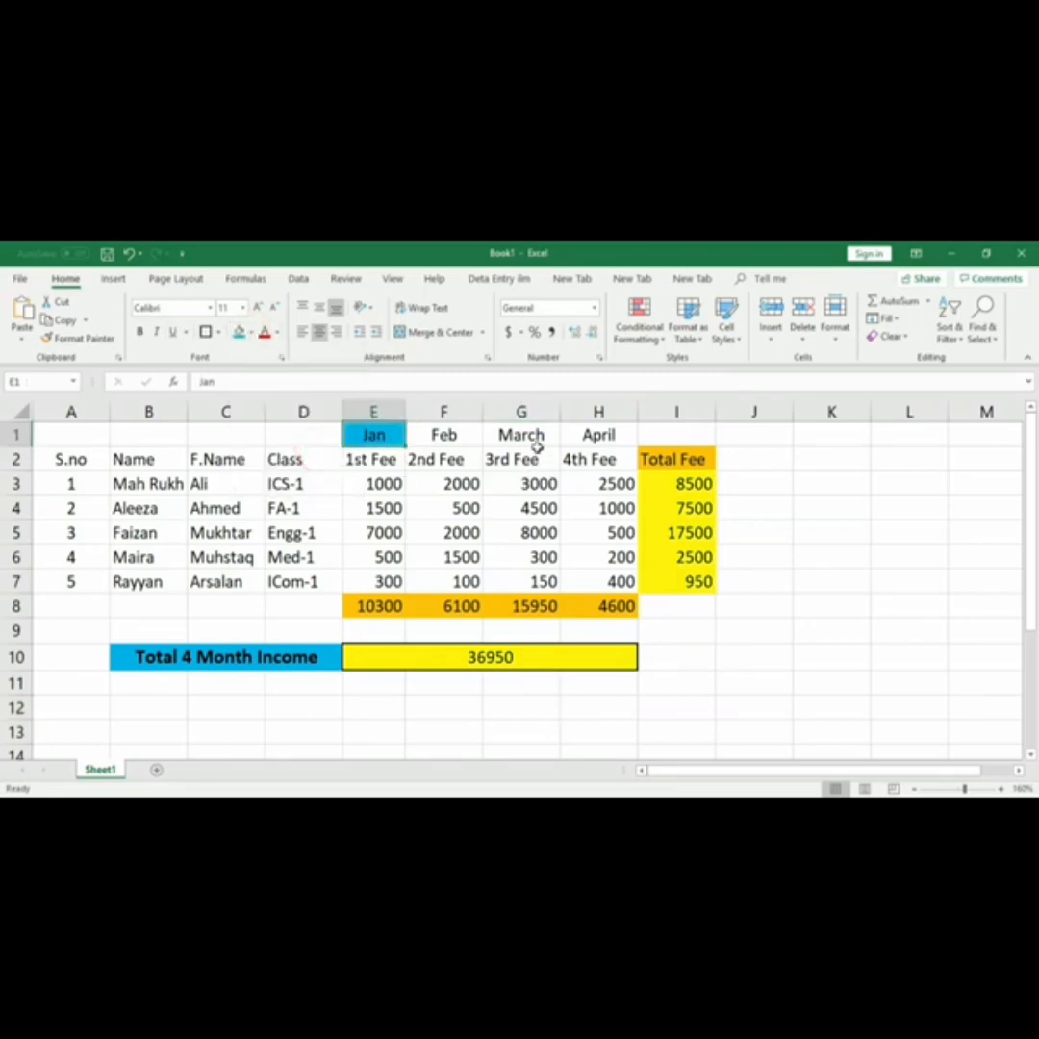
pyautogui.click(534, 435)
pyautogui.click(239, 333)
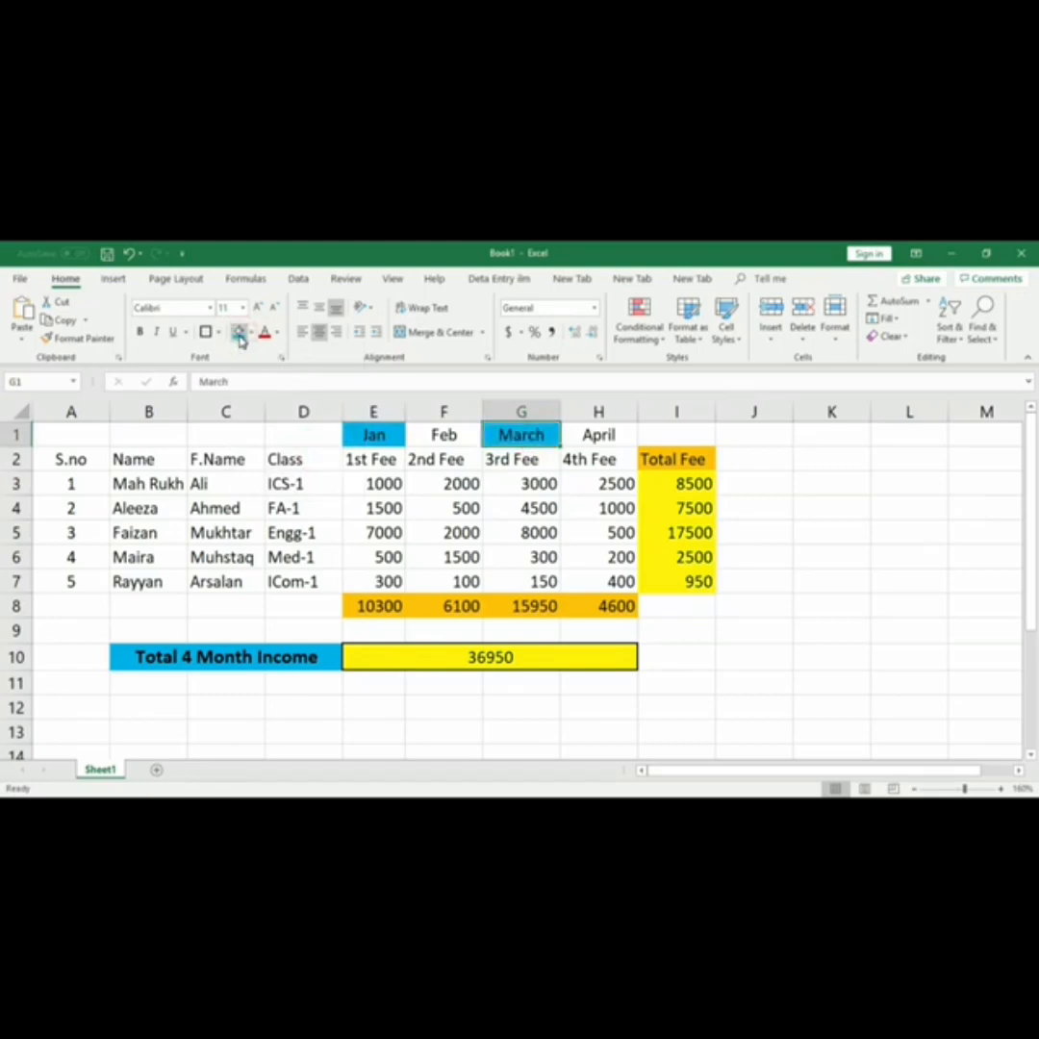
# Merge and centre cells B11:D11 and enter the label "Total Jan and March Income"
pyautogui.scroll(-1, 309, 692)
pyautogui.scroll(1, 135, 686)
pyautogui.moveTo(134, 687); pyautogui.dragTo(300, 685)
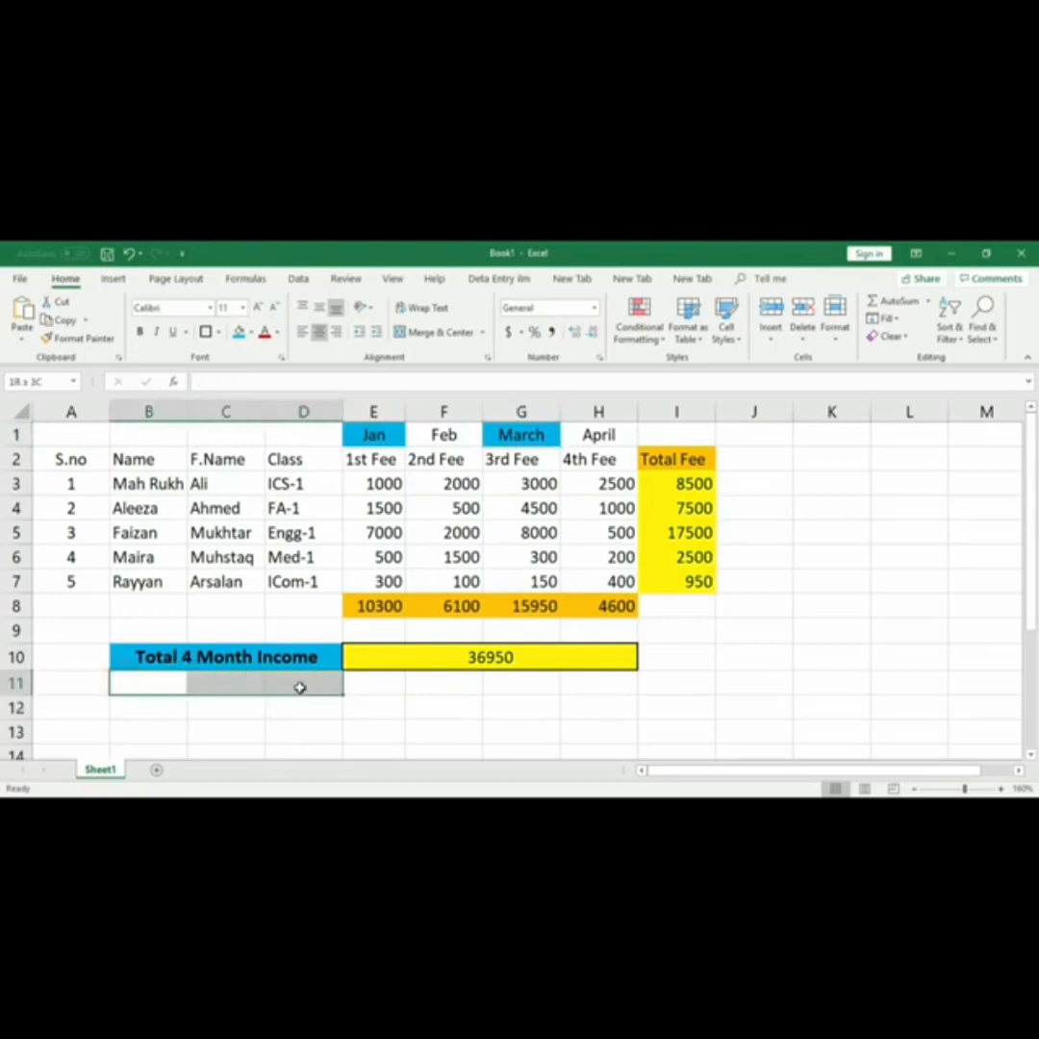
pyautogui.click(433, 332)
pyautogui.click(177, 680)
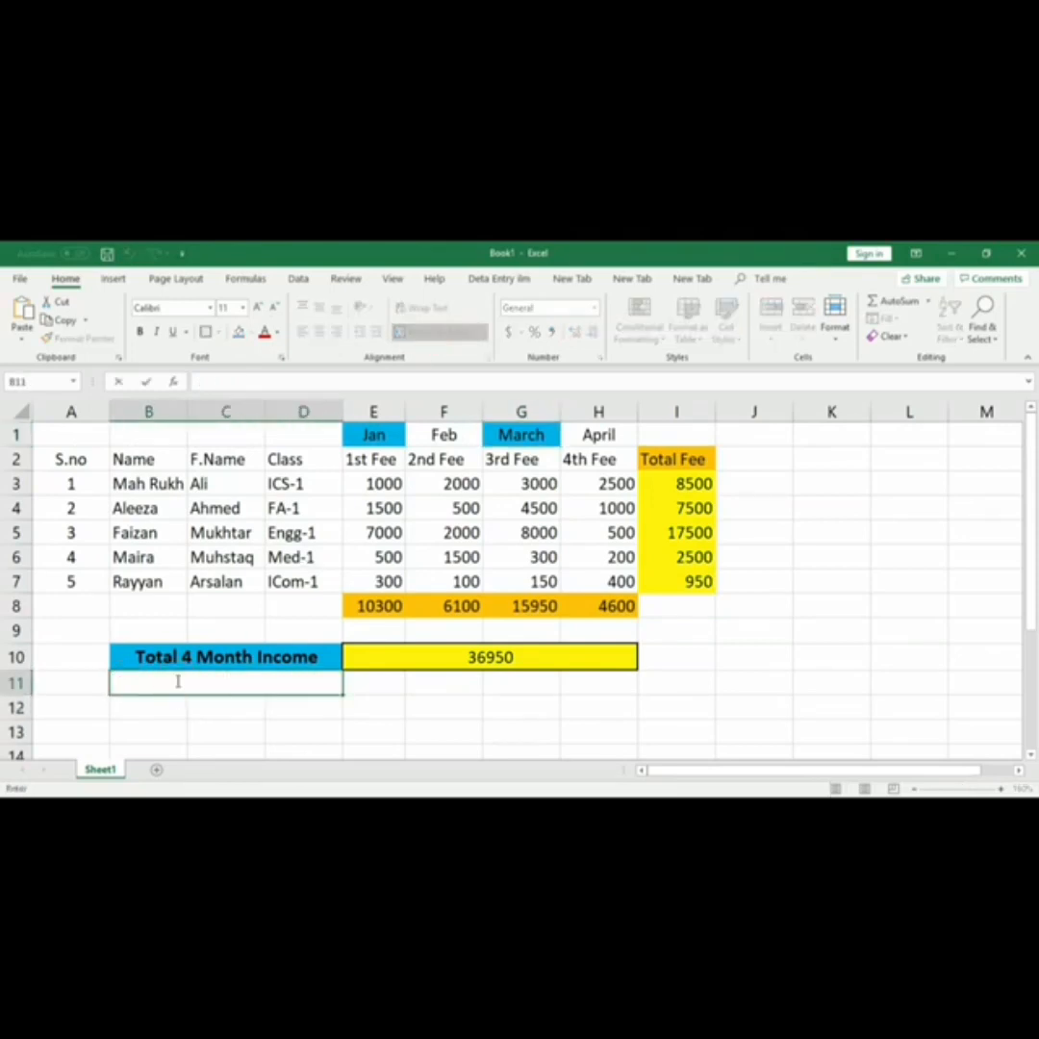
pyautogui.write('Total ')
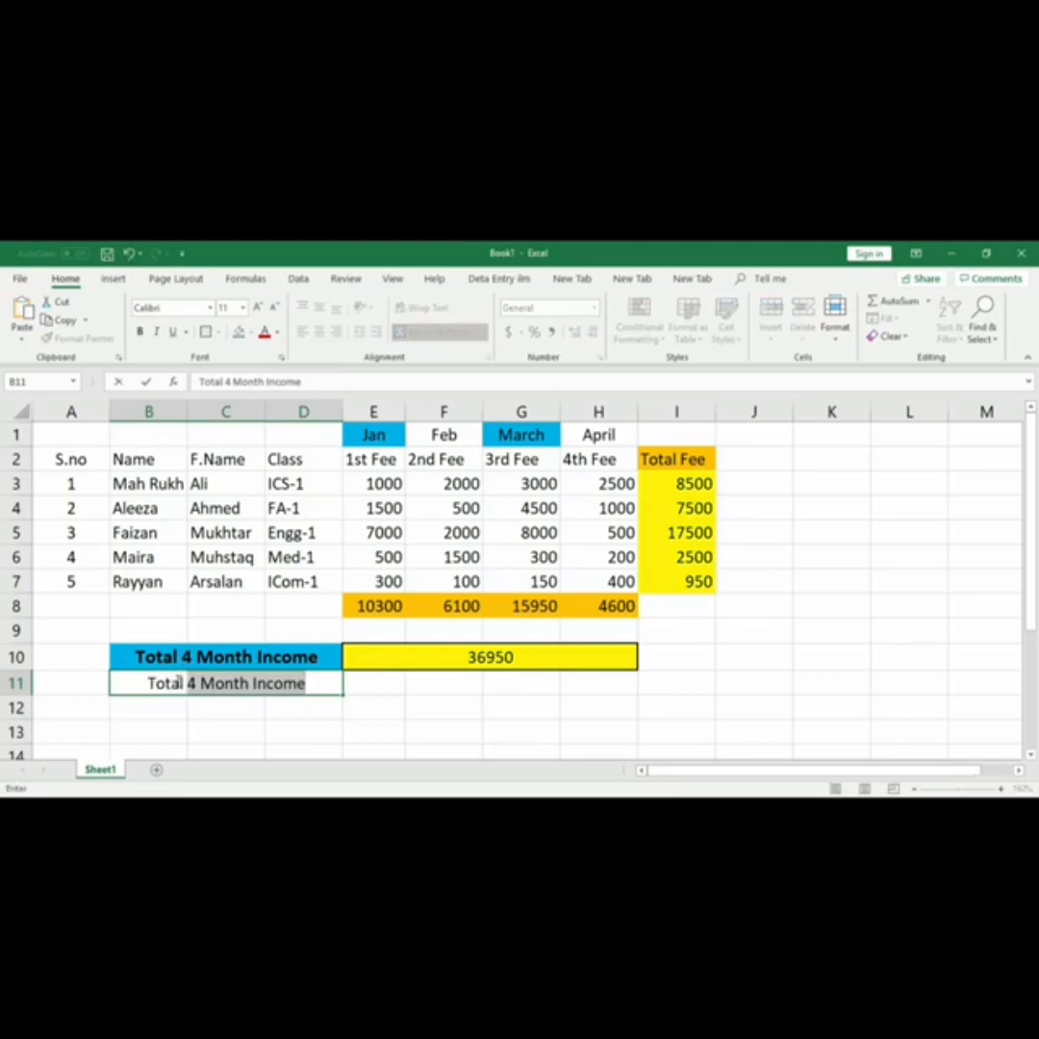
pyautogui.write('H')
pyautogui.press('BackSpace')
pyautogui.write('Jan and ')
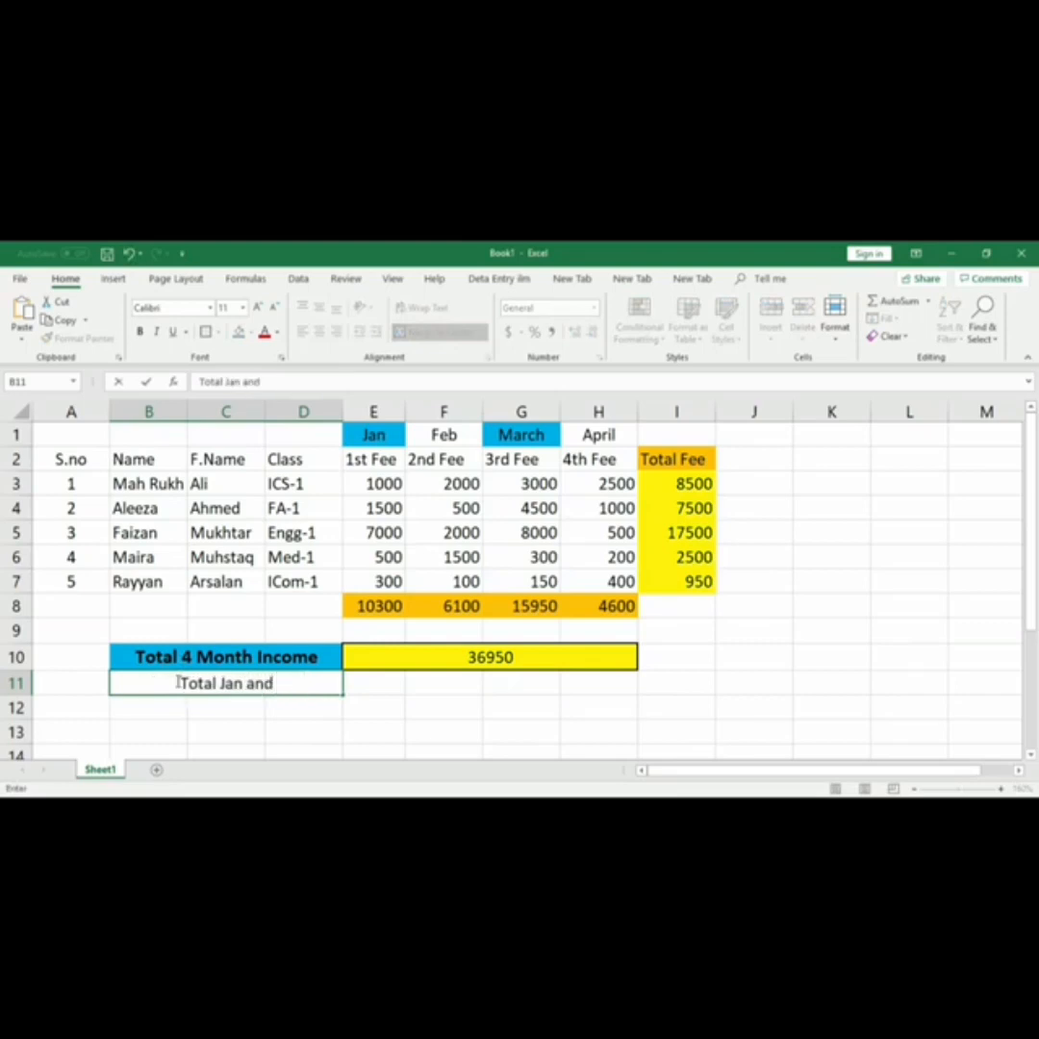
pyautogui.write('March In')
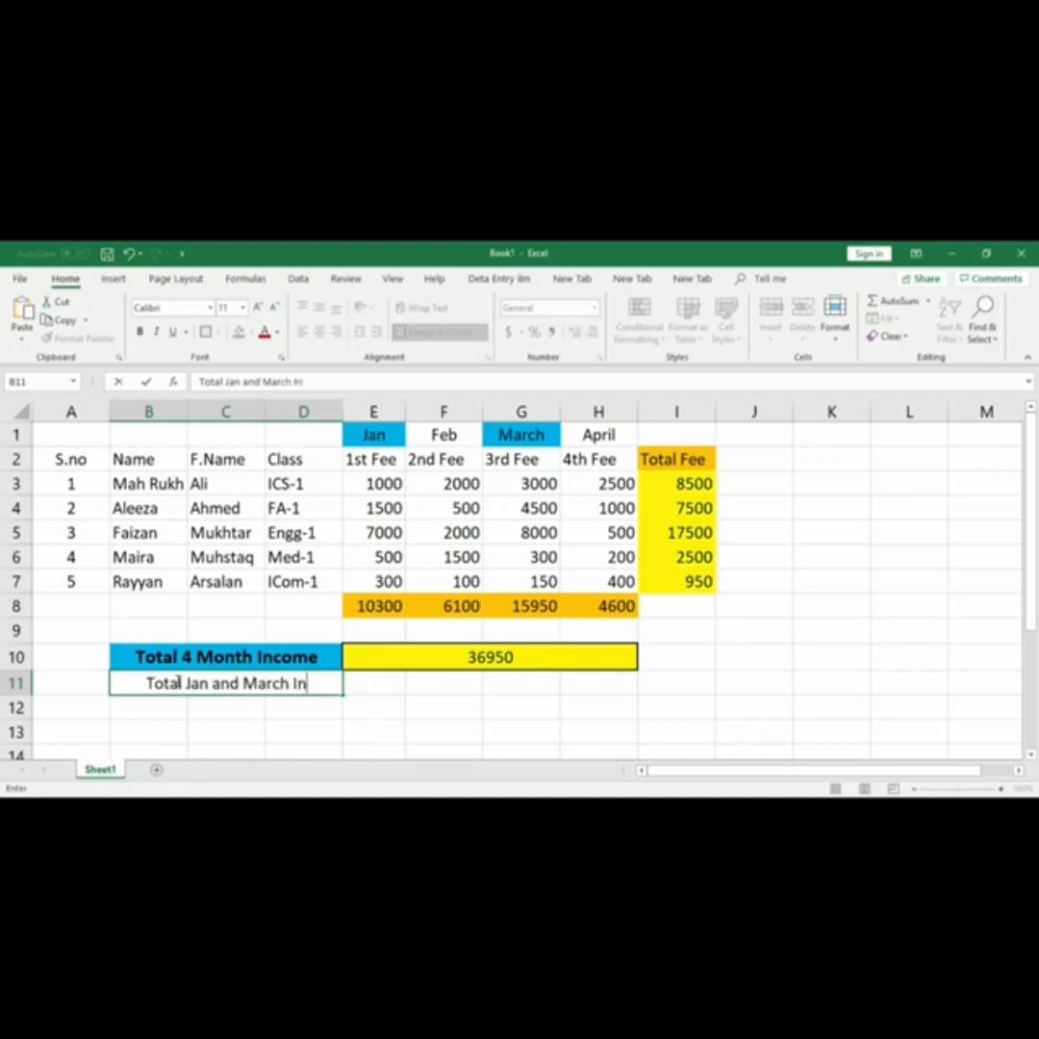
pyautogui.write('come')
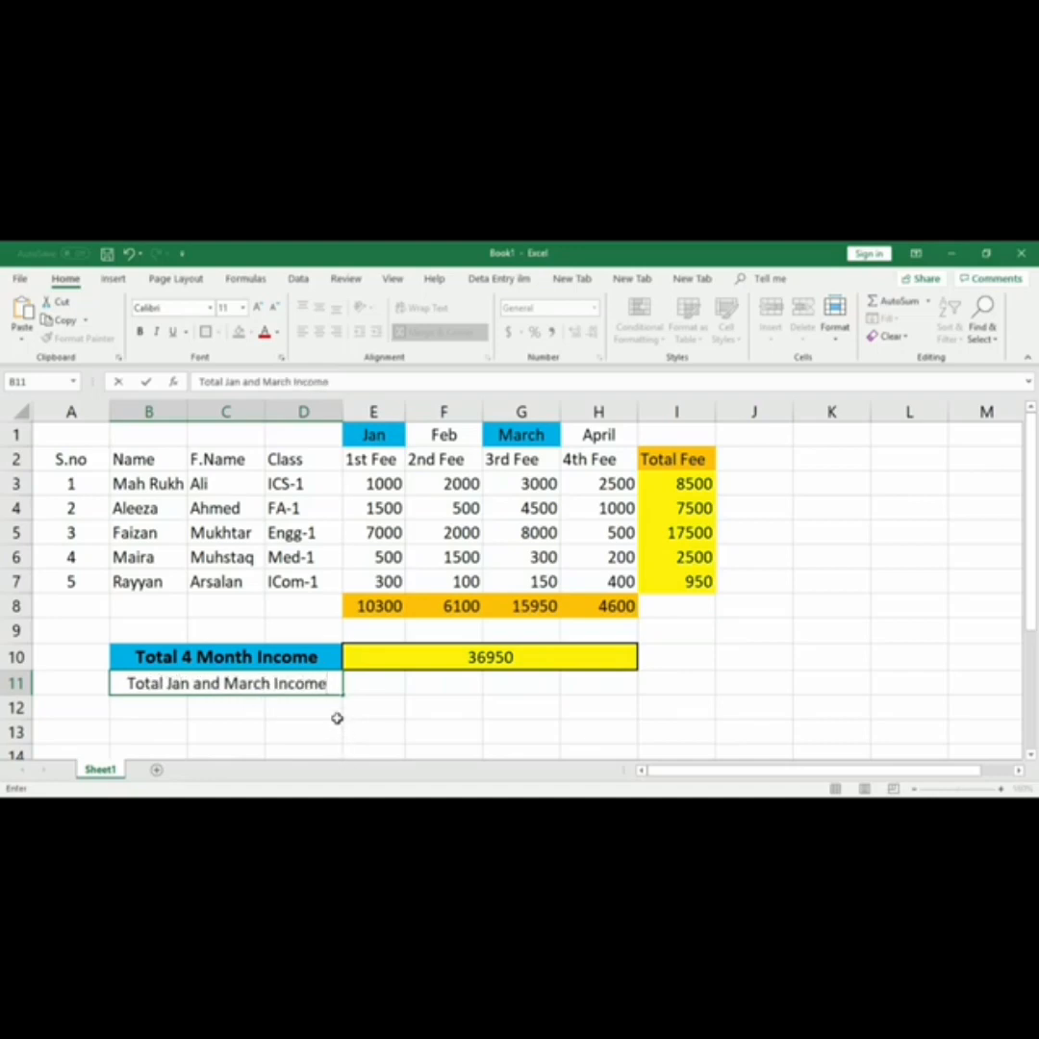
pyautogui.click(337, 716)
# Put an outside border around the "Total Jan and March Income" label and fill it with orange
pyautogui.click(301, 684)
pyautogui.click(203, 332)
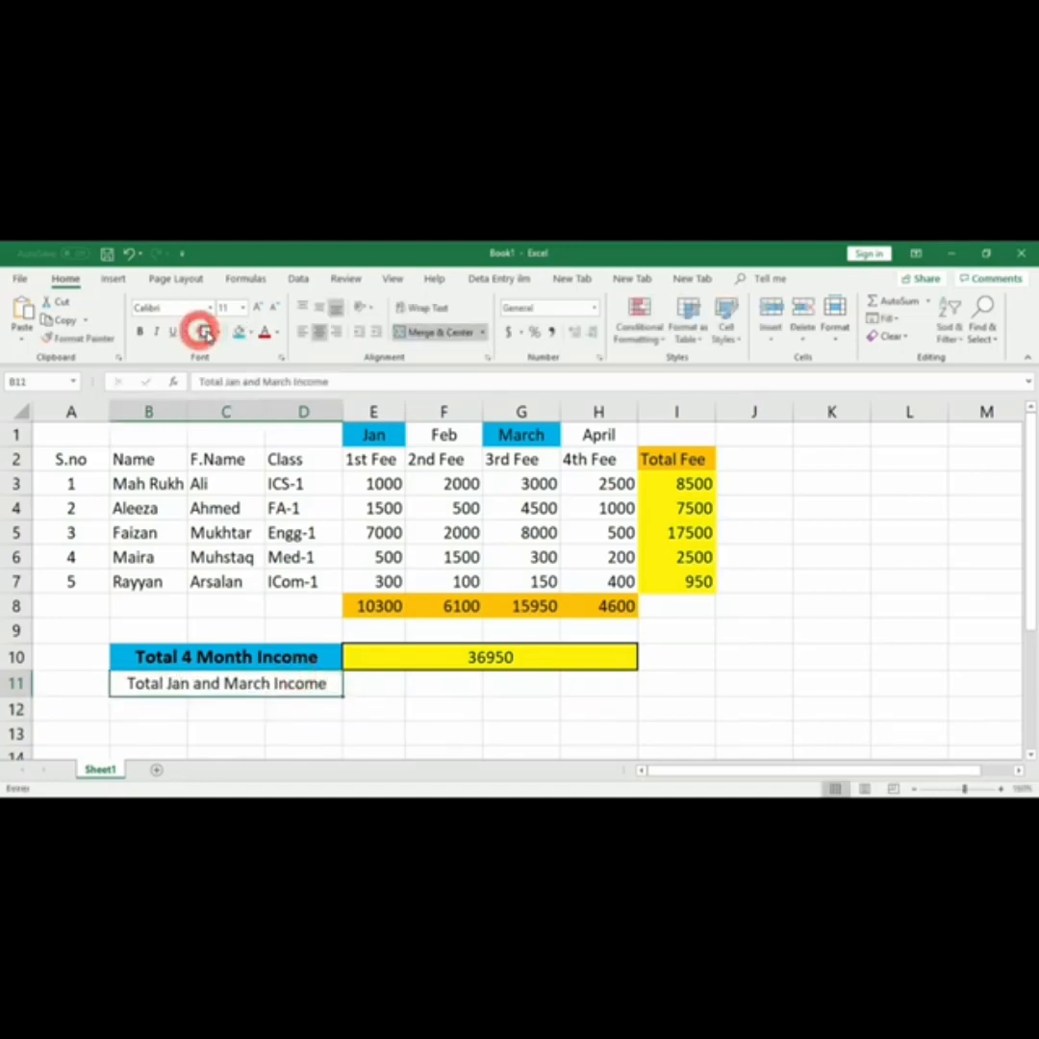
pyautogui.click(248, 332)
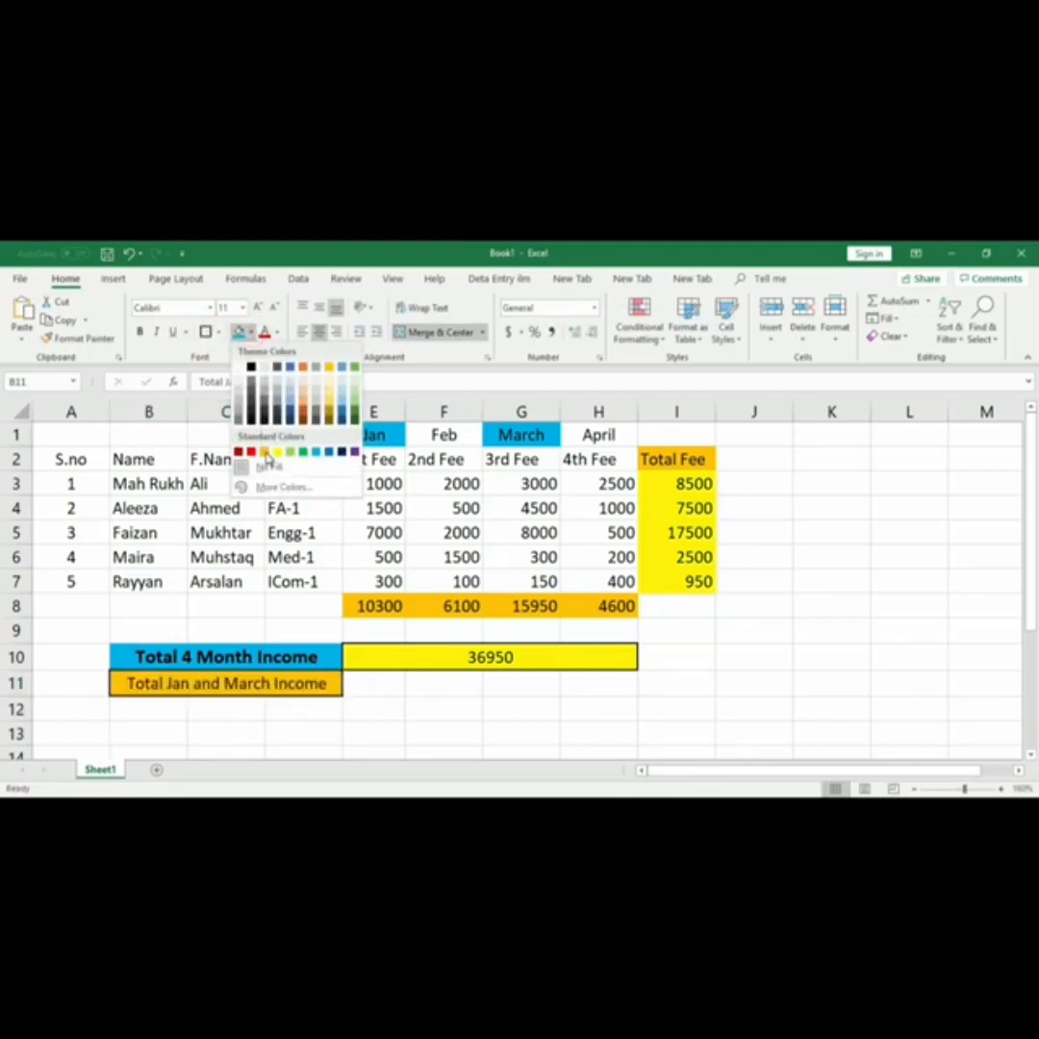
pyautogui.click(266, 456)
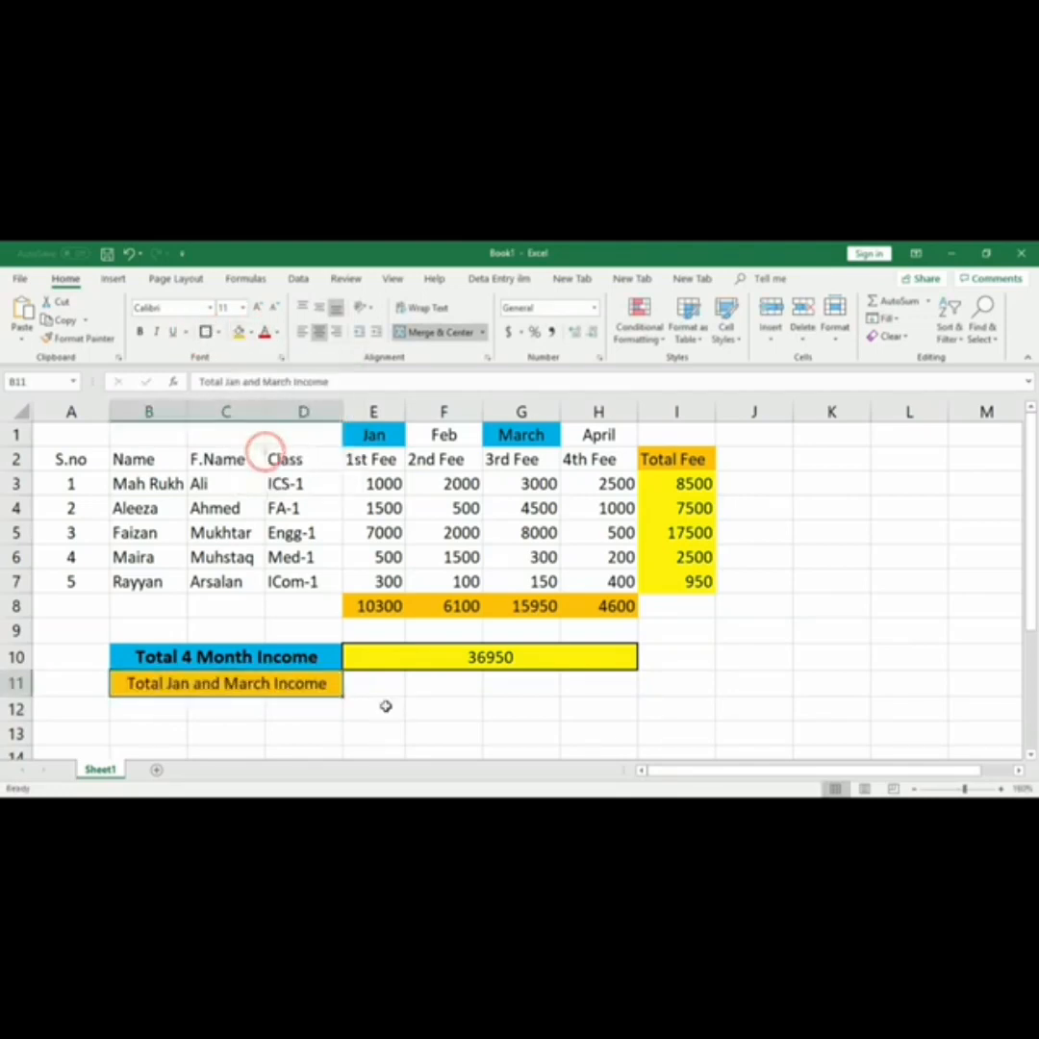
pyautogui.click(424, 712)
# Merge and centre cells E11:H11 beside the "Total Jan and March Income" label
pyautogui.moveTo(376, 684); pyautogui.dragTo(612, 686)
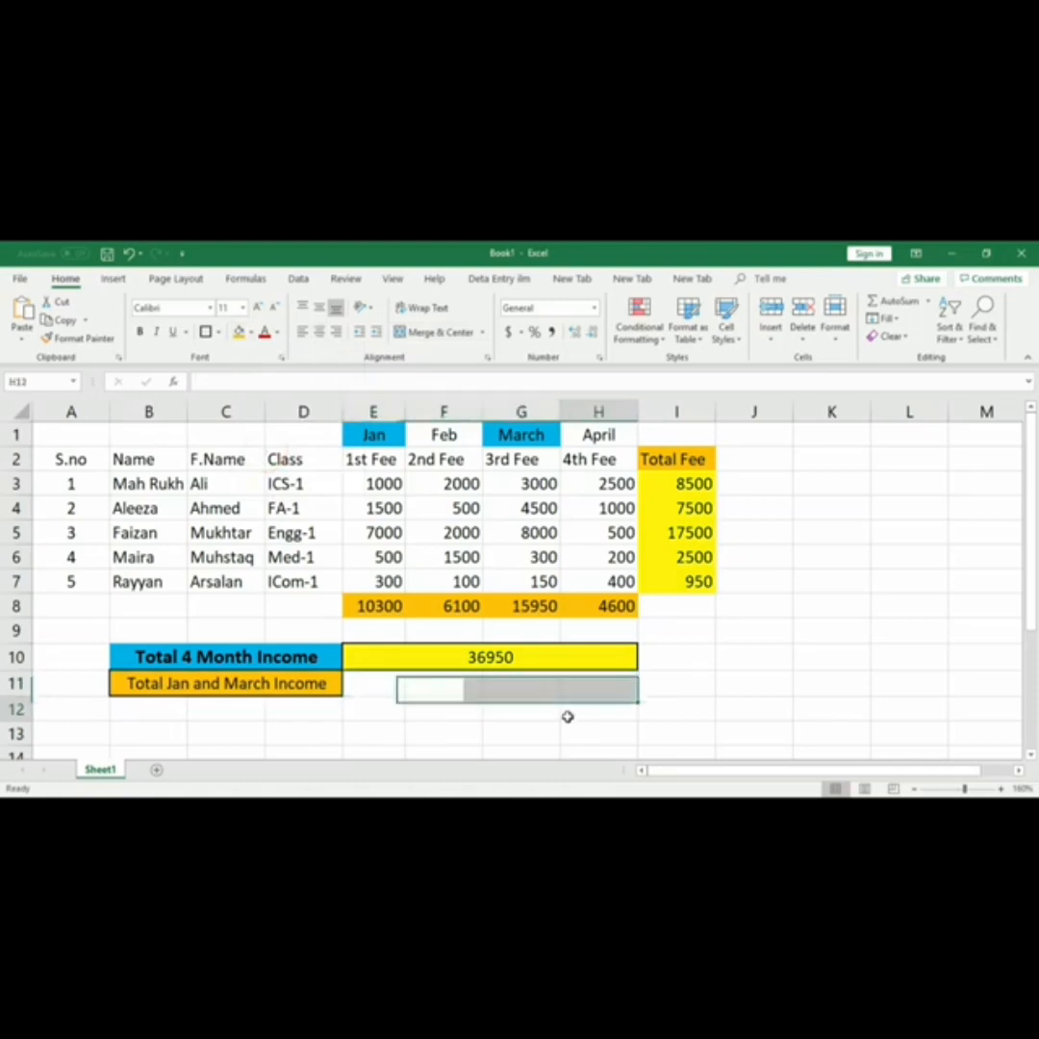
pyautogui.moveTo(375, 685); pyautogui.dragTo(613, 686)
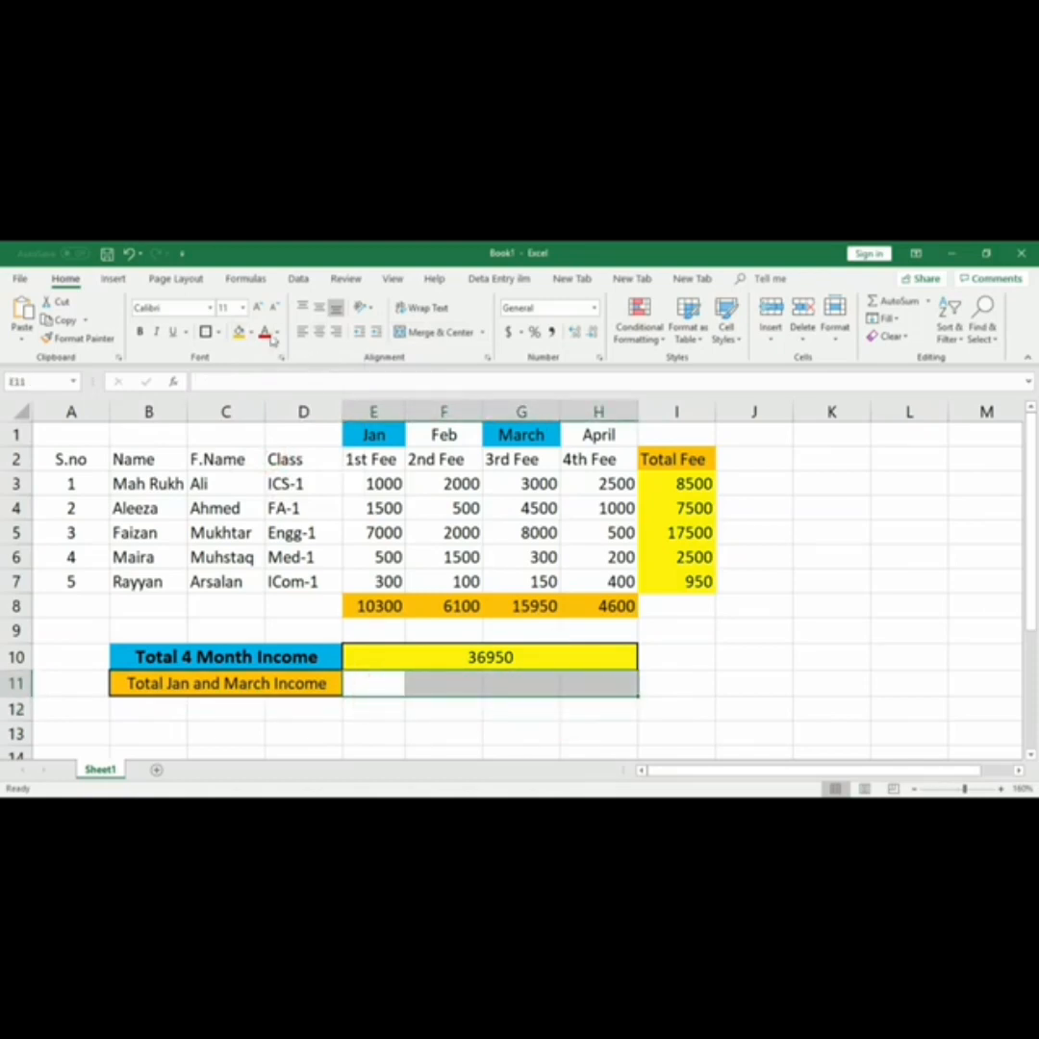
pyautogui.click(437, 332)
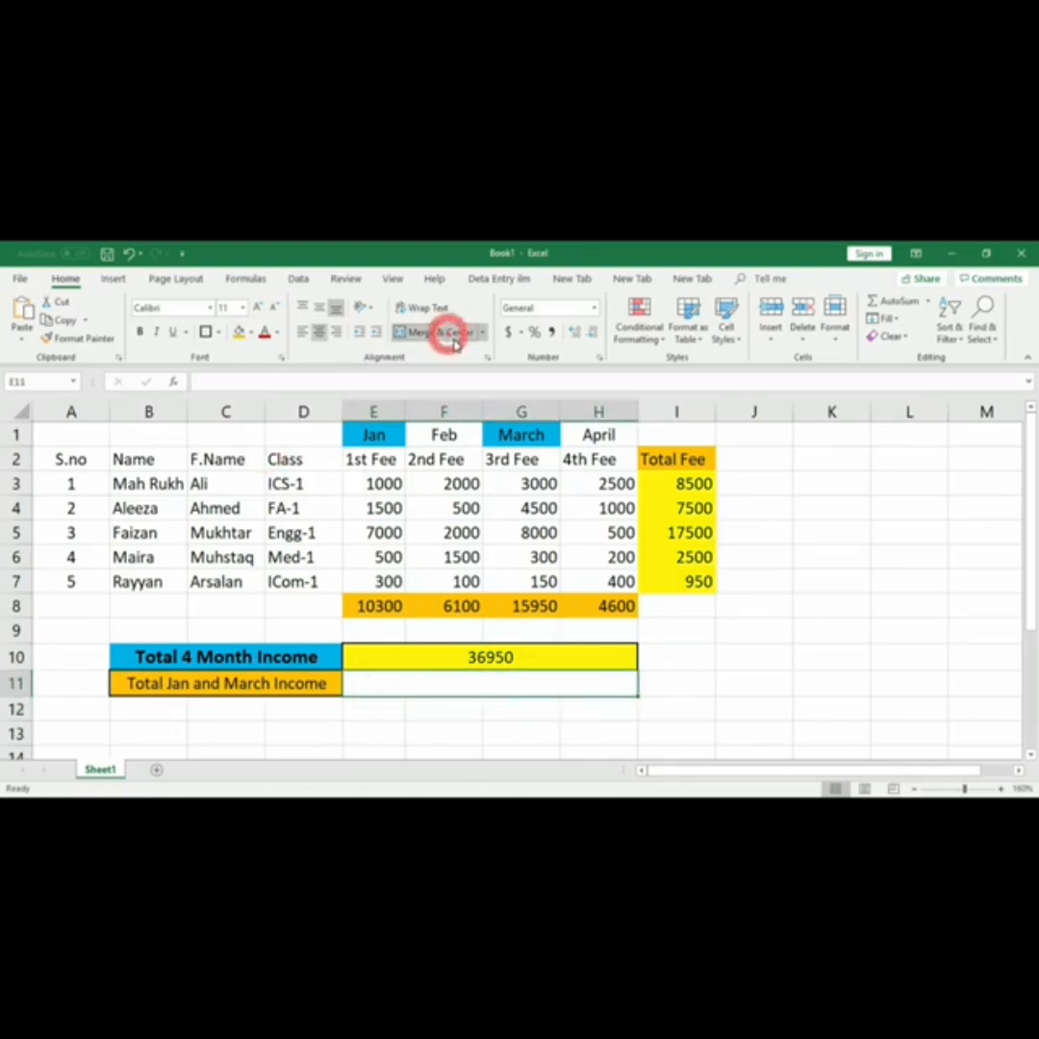
# Fill the merged cell E11:H11 with light green and put an outside border around it
pyautogui.click(250, 331)
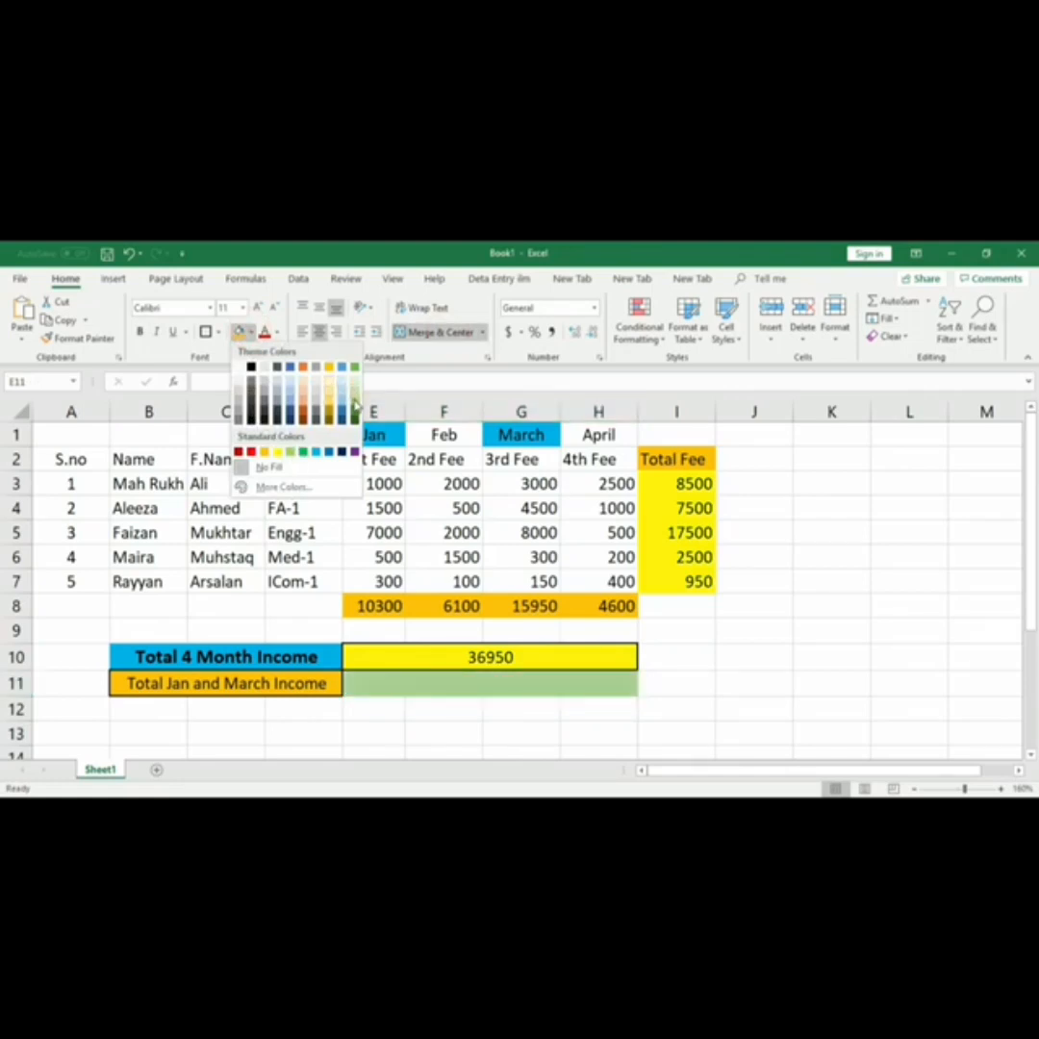
pyautogui.click(355, 409)
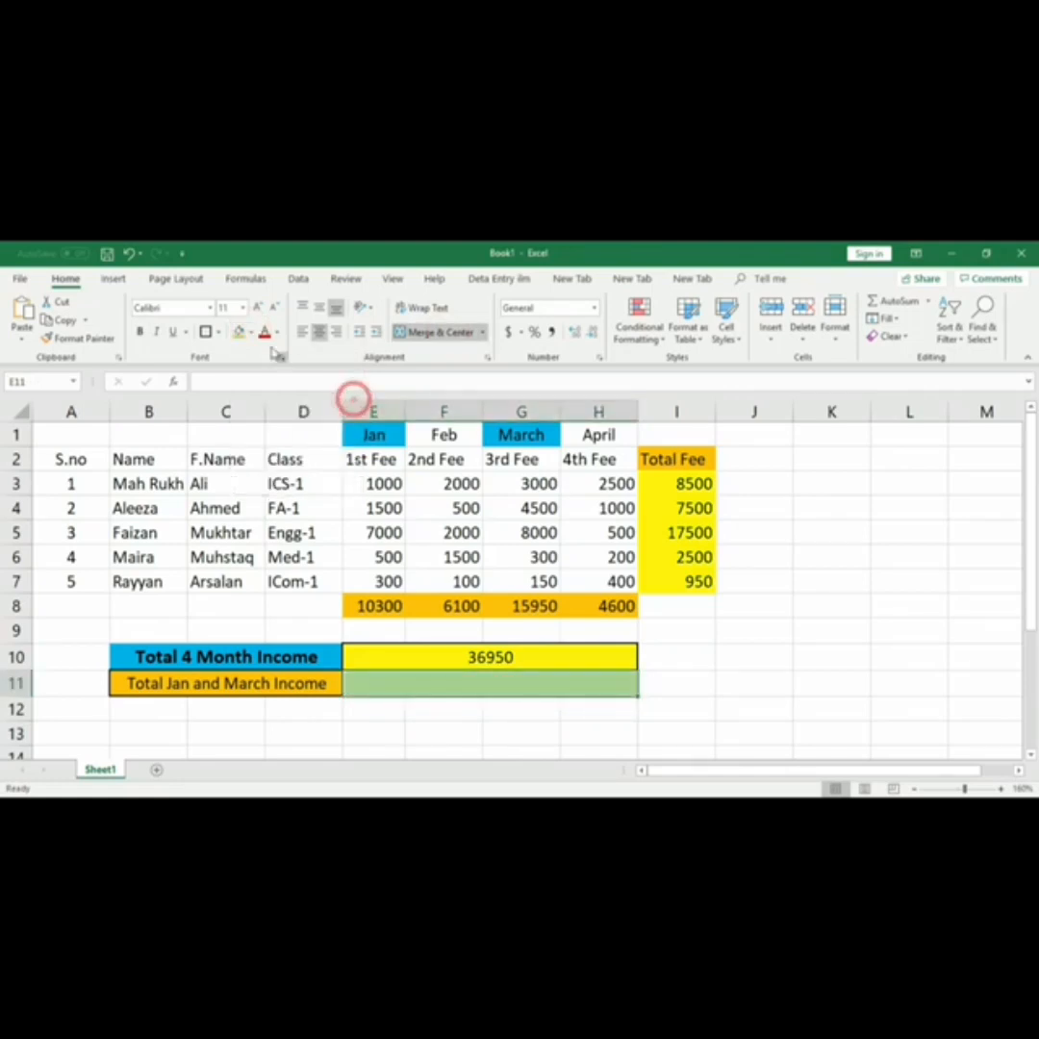
pyautogui.click(209, 333)
pyautogui.click(659, 631)
# Enter =SUM(E3:E7,G3:G7) in the green merged cell E11 to total the January and March fees
pyautogui.click(521, 683)
pyautogui.write('=')
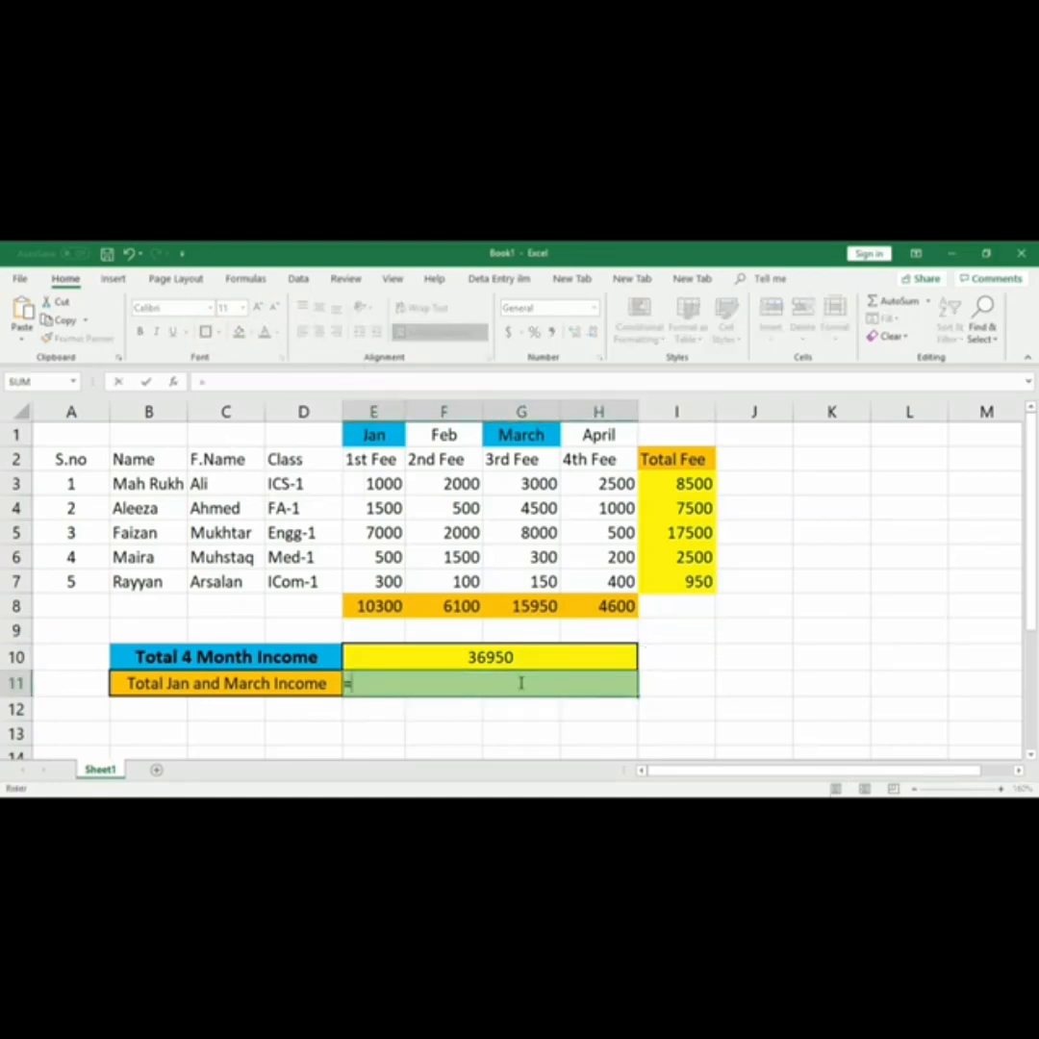
pyautogui.write('su')
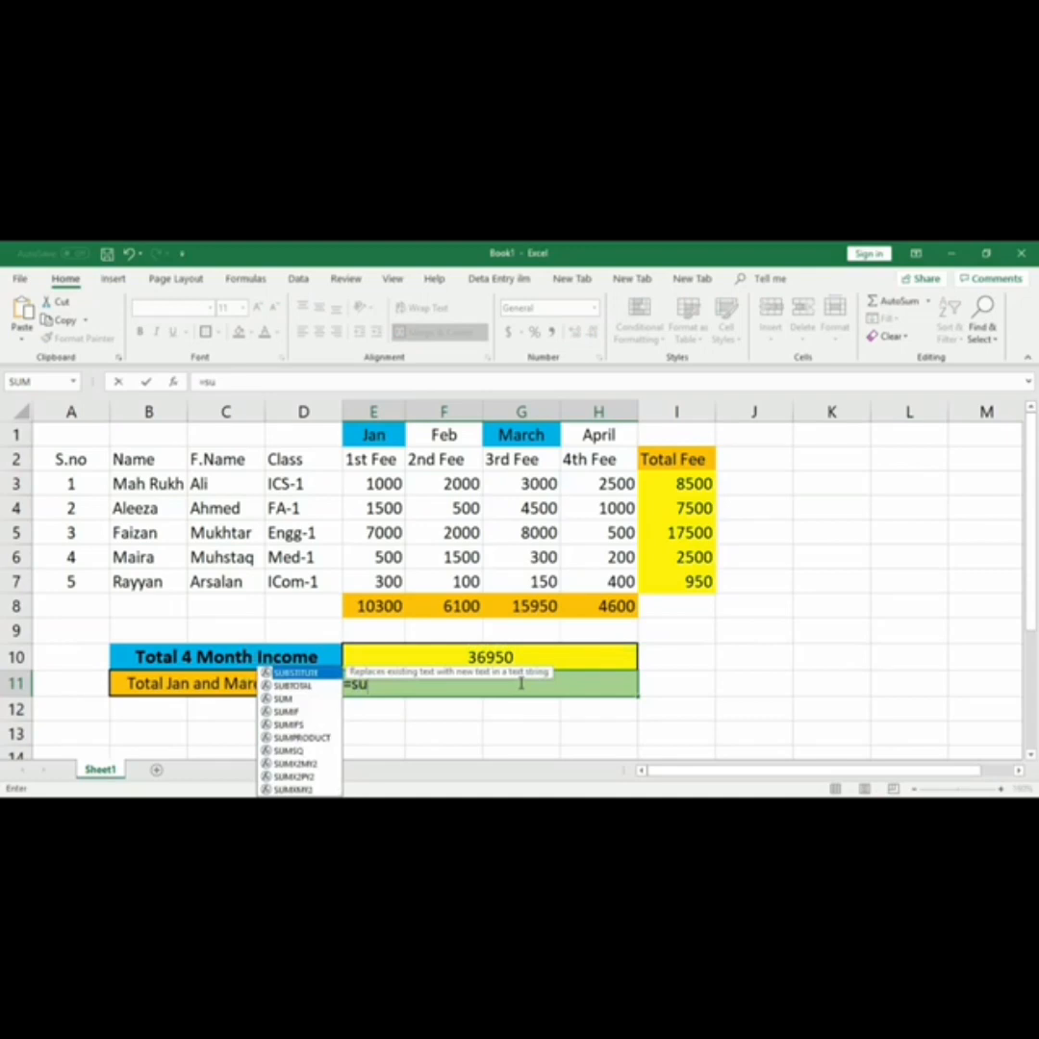
pyautogui.write('m')
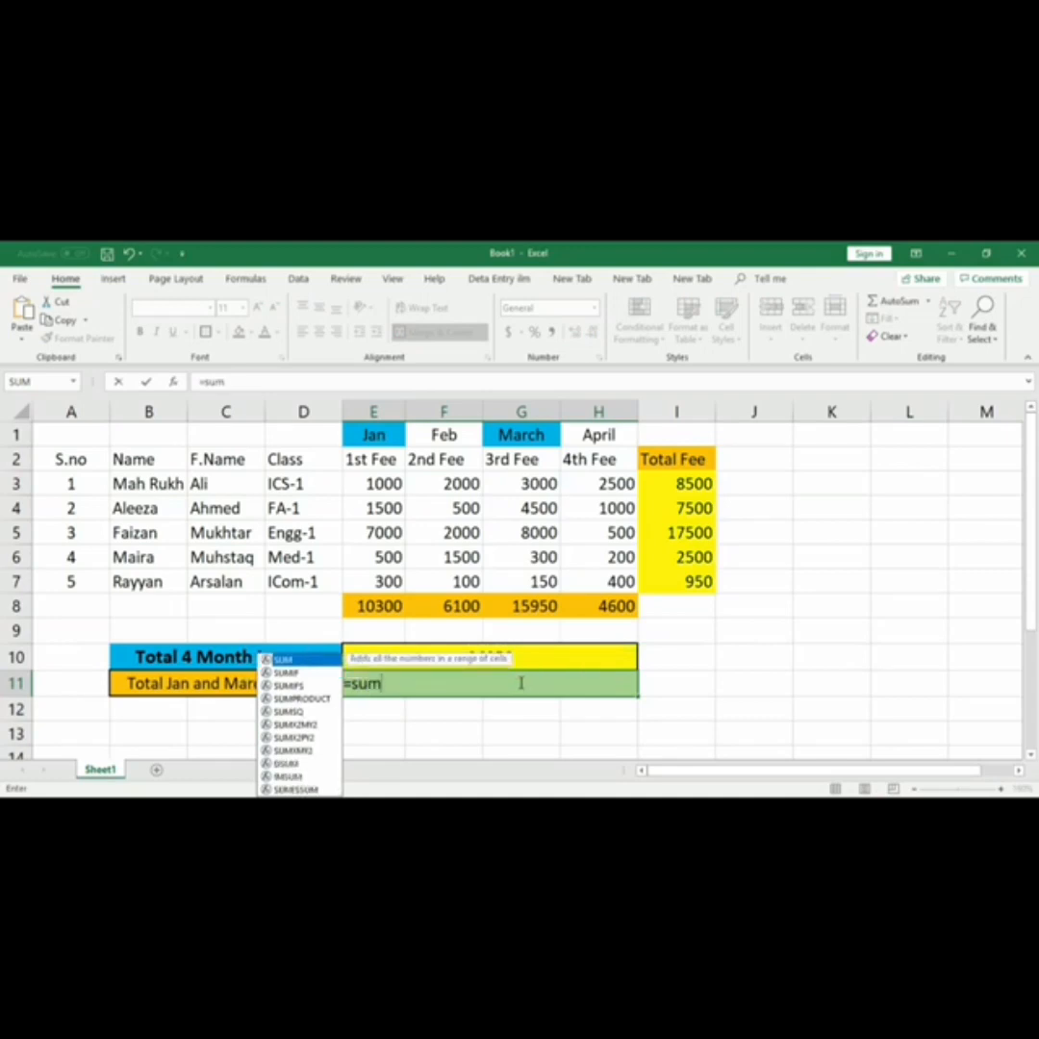
pyautogui.write('(')
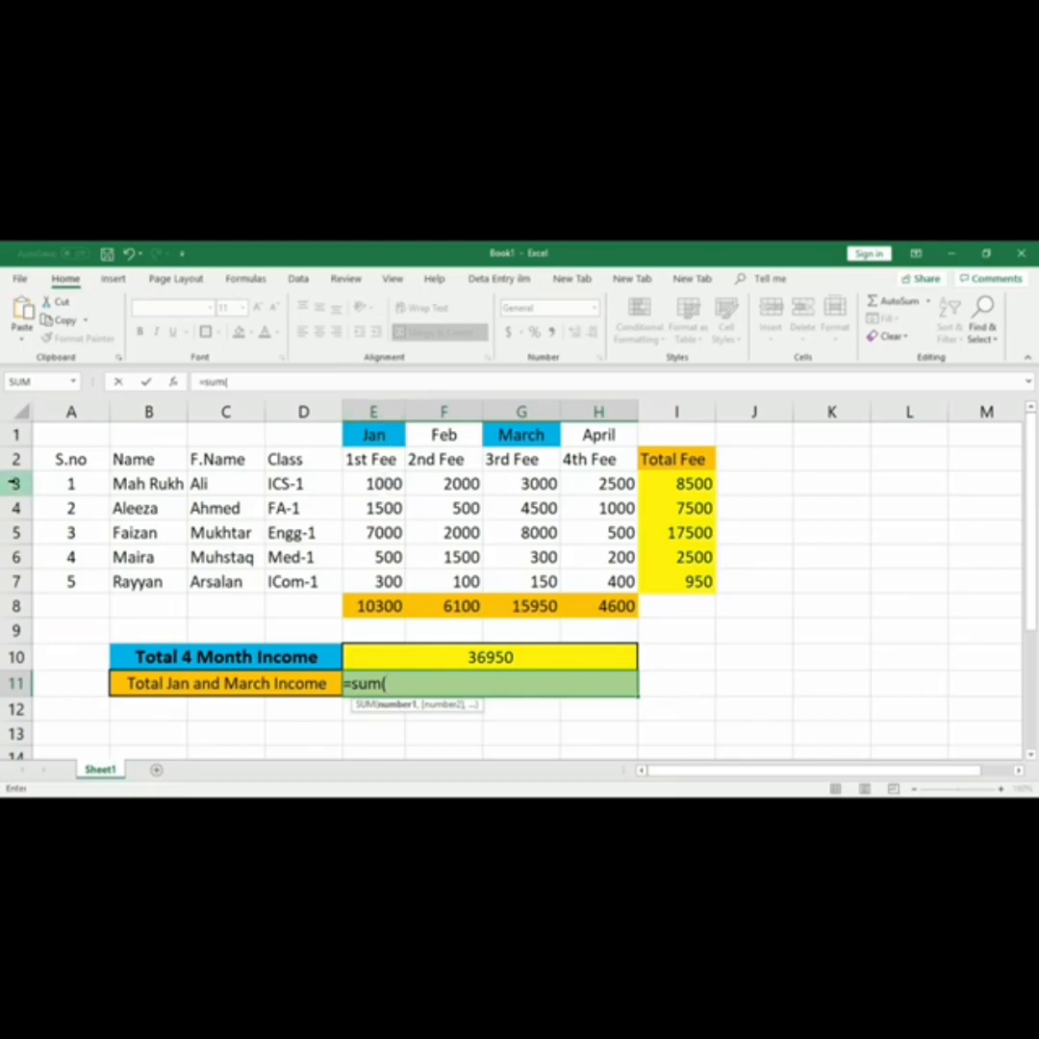
pyautogui.write('e3')
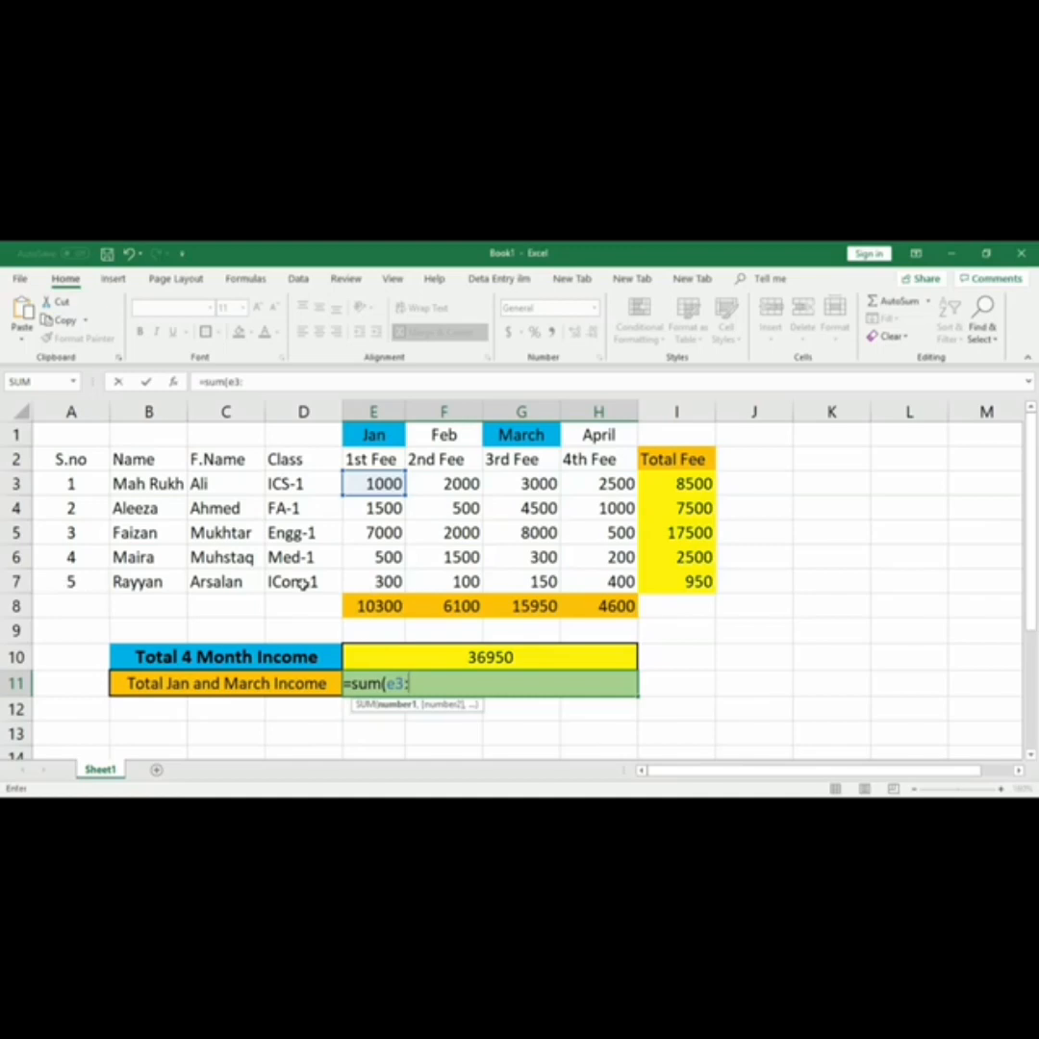
pyautogui.write(':e5')
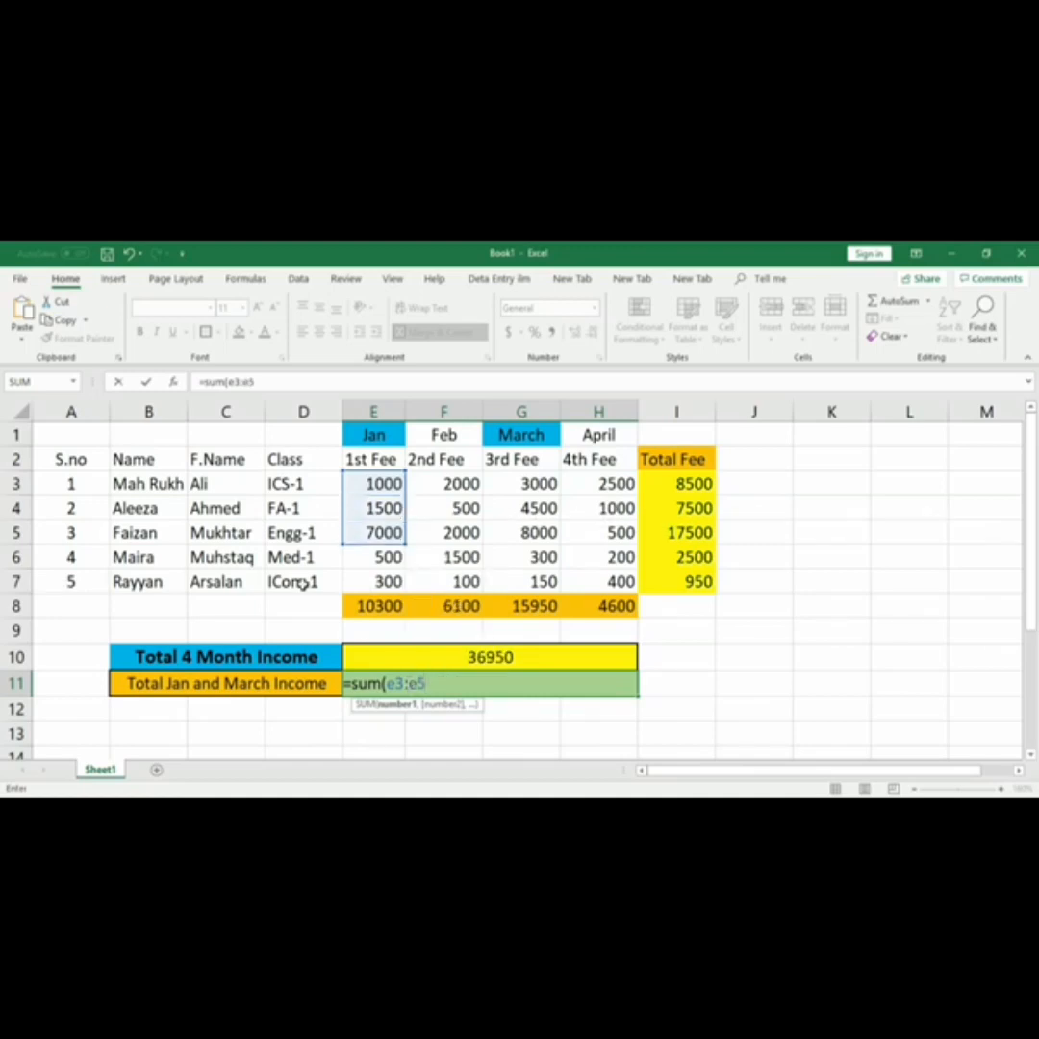
pyautogui.press('BackSpace')
pyautogui.write('7')
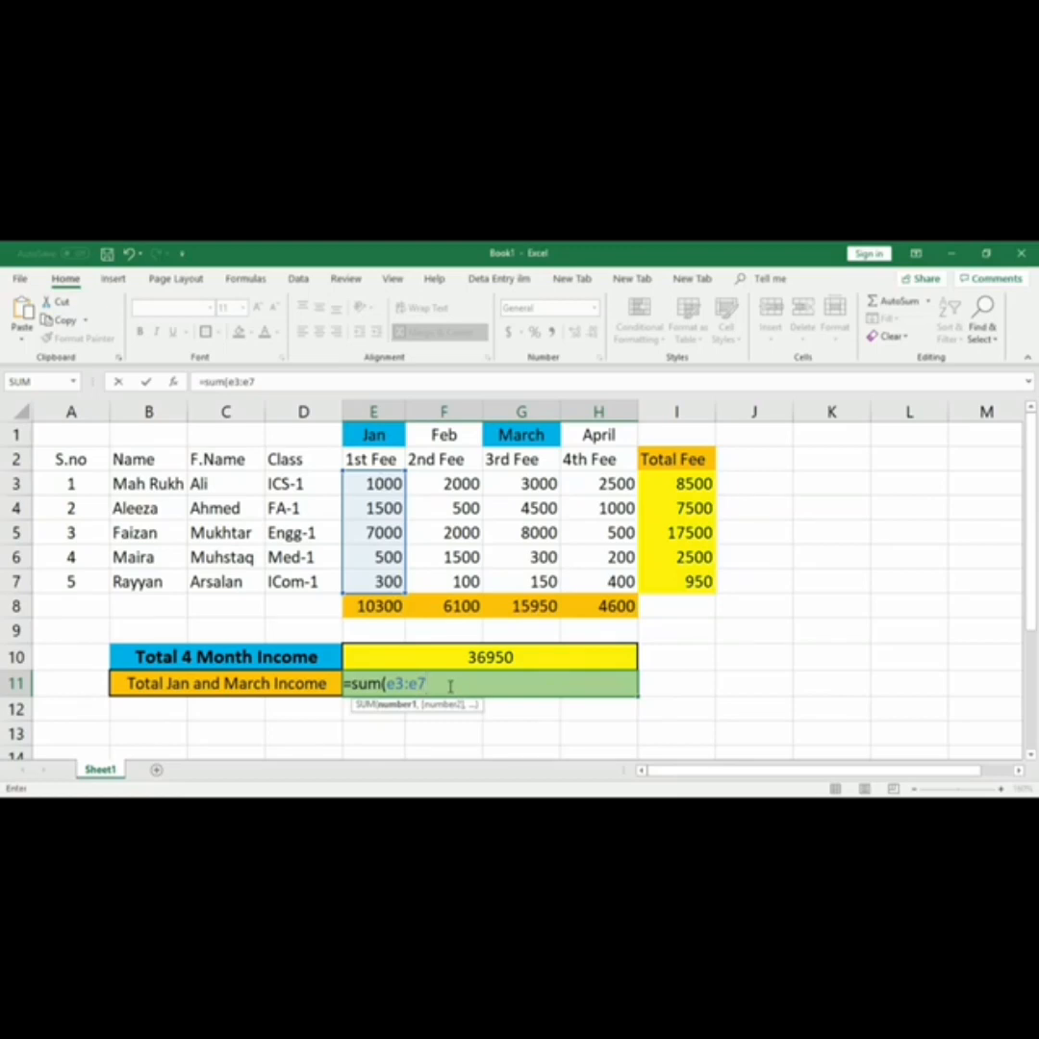
pyautogui.write(',')
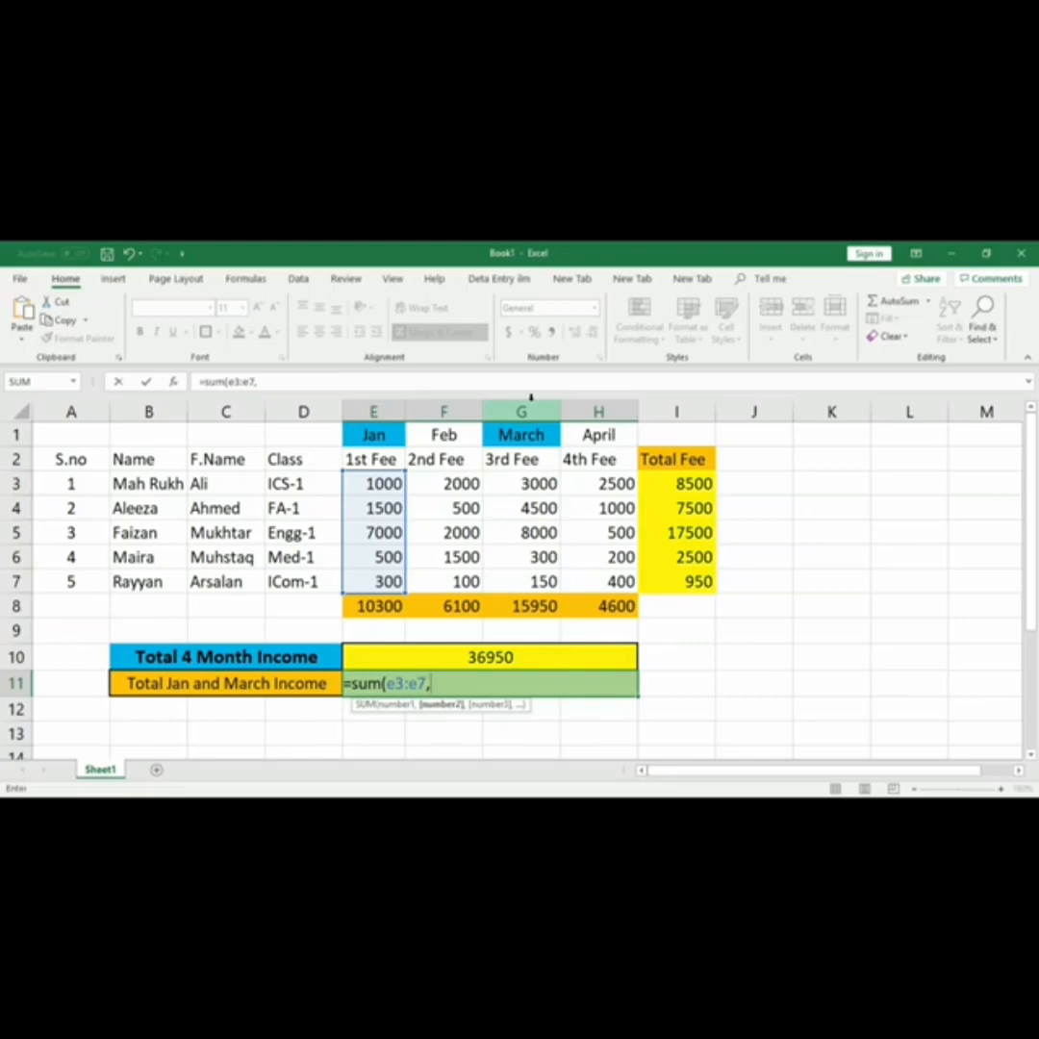
pyautogui.write('g')
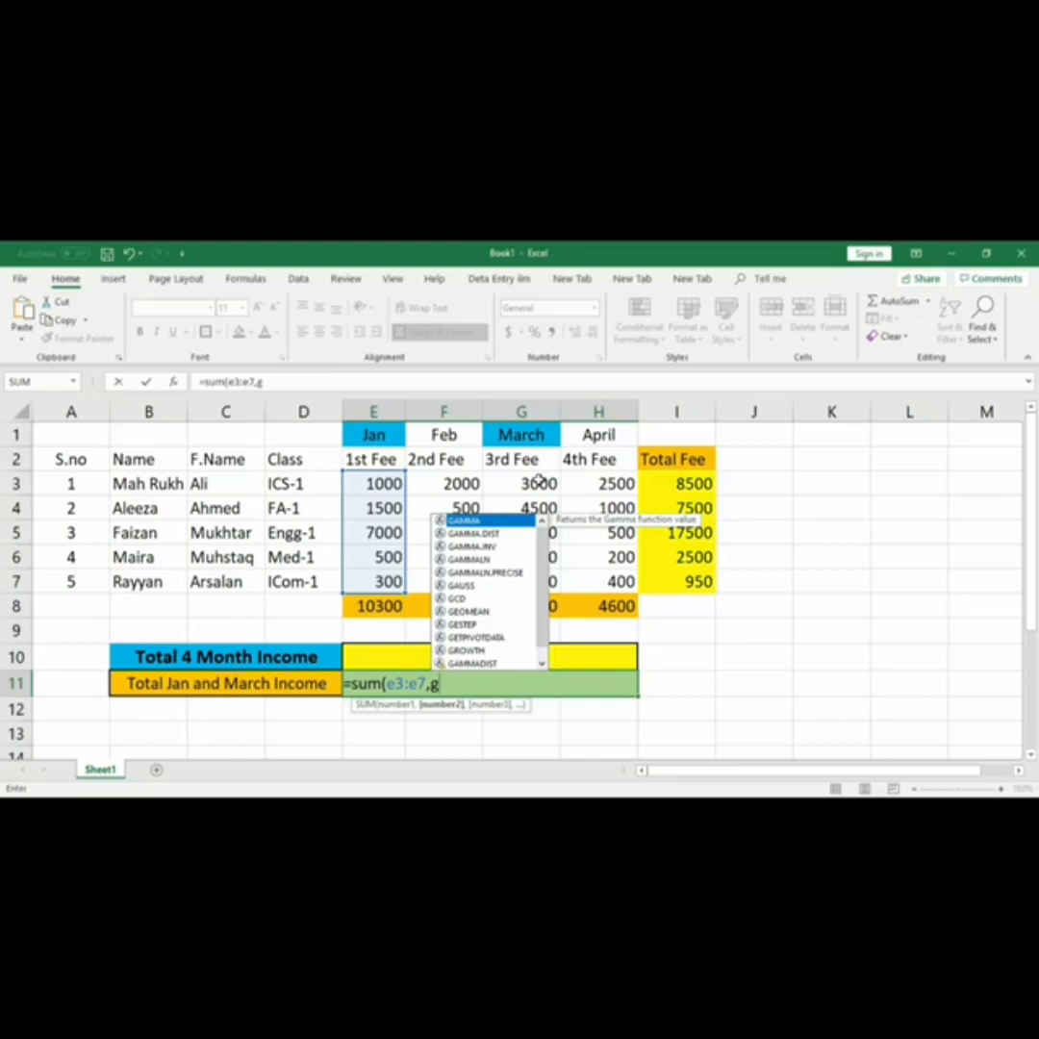
pyautogui.write('3:')
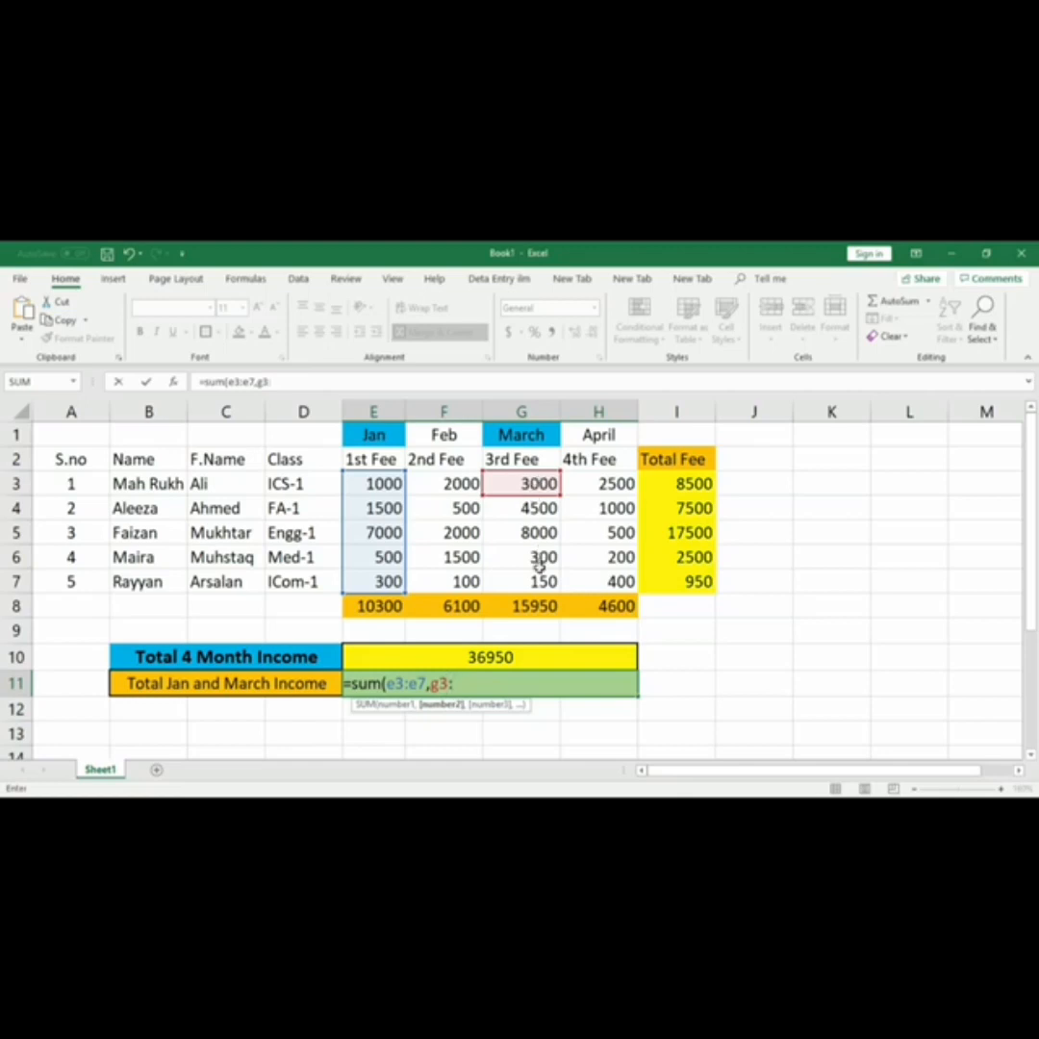
pyautogui.write('g')
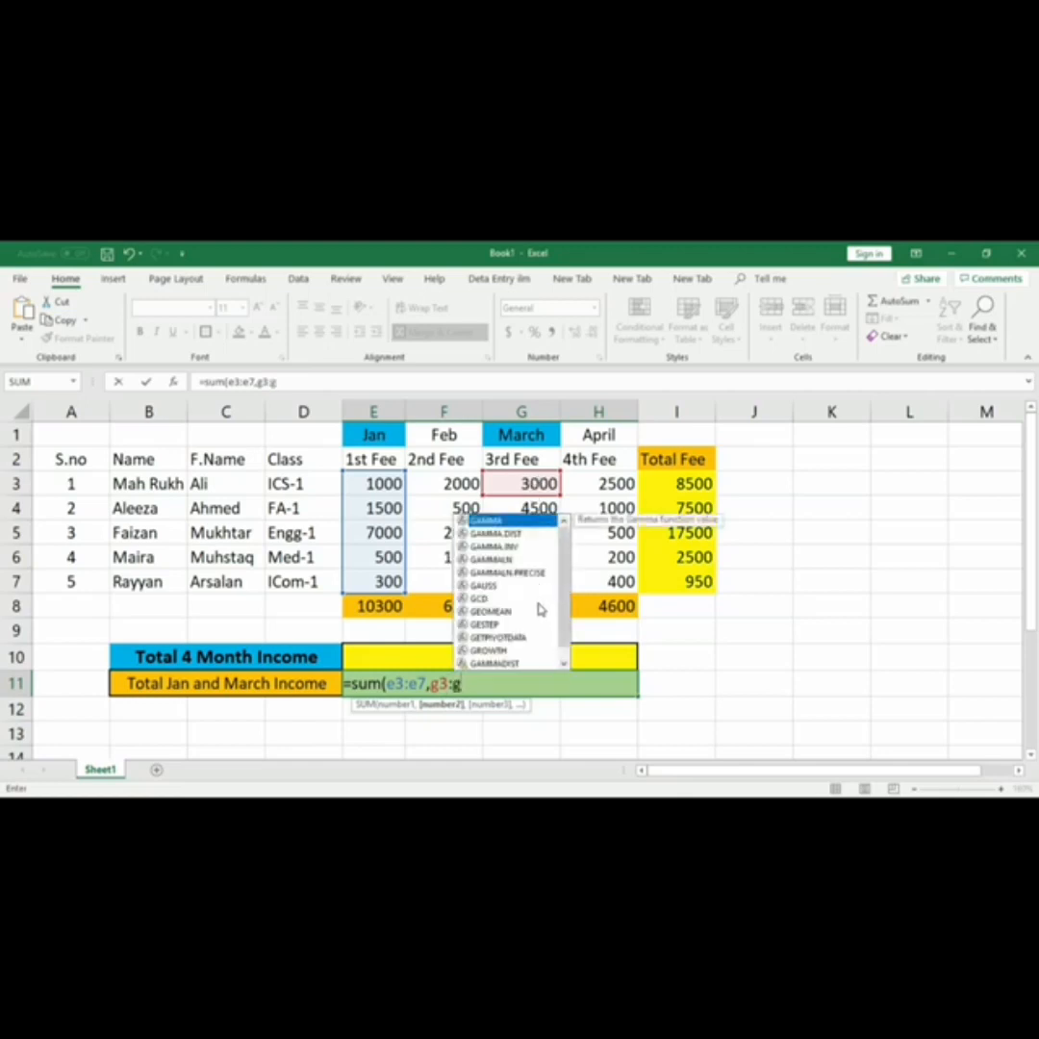
pyautogui.write('7')
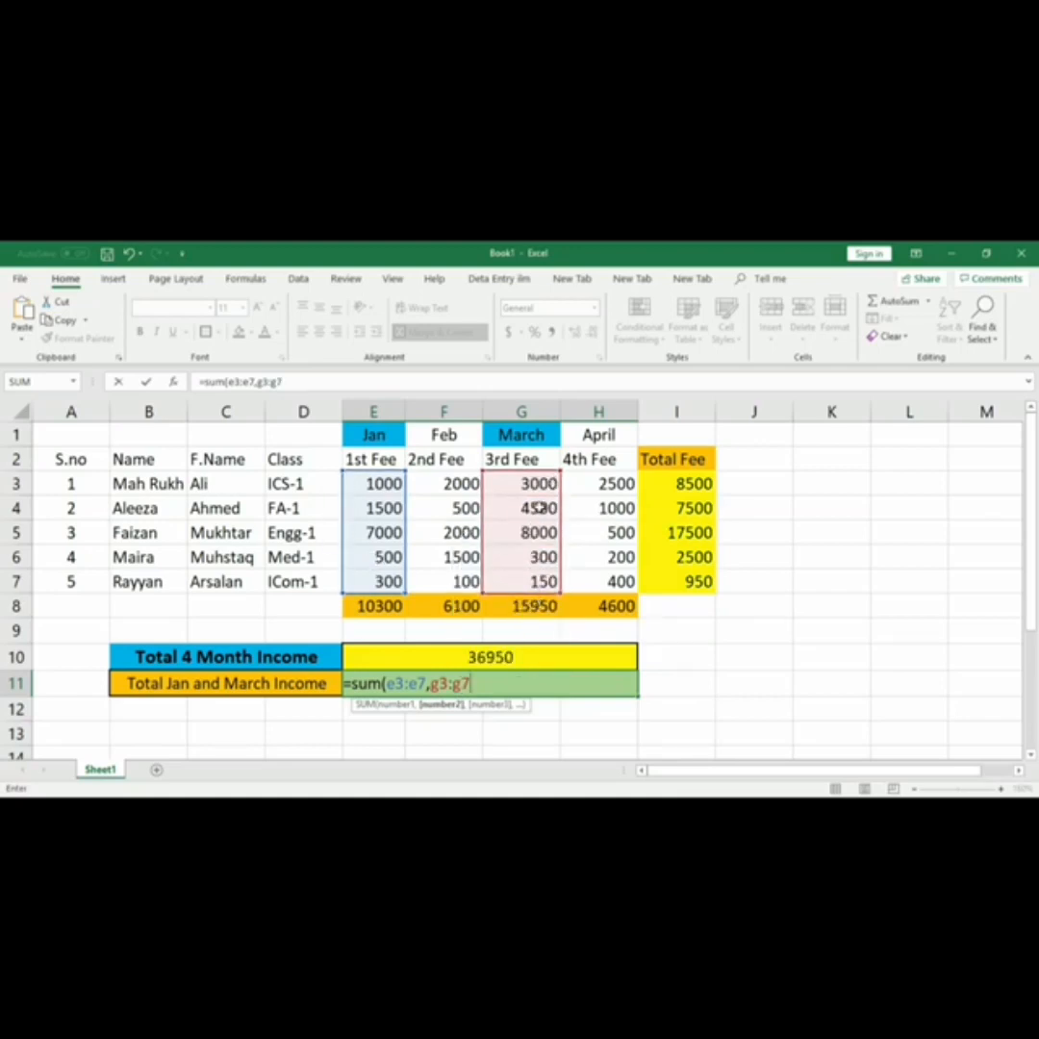
pyautogui.write(')')
pyautogui.press('Return')
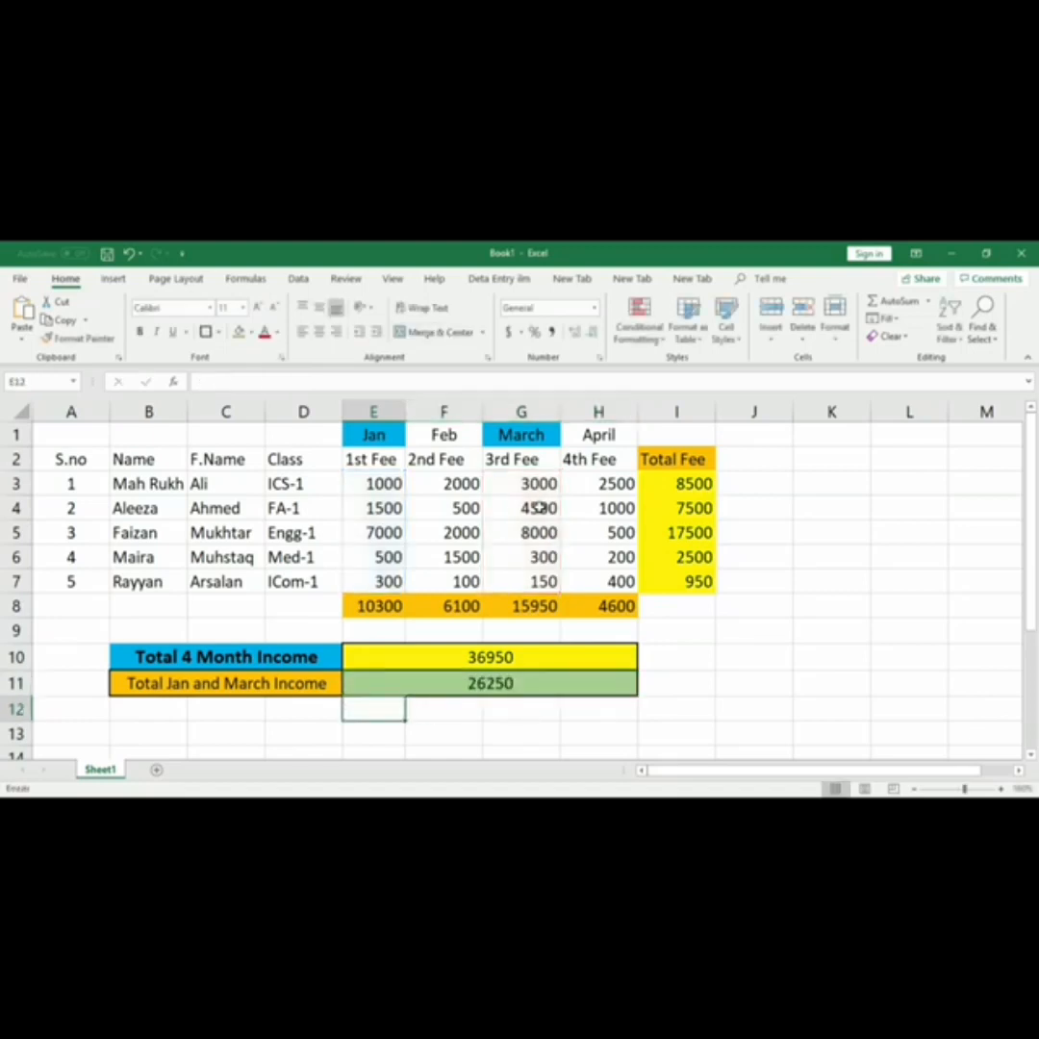
# Increase the font size of the January and March total in E11 to 14, keeping its green fill
pyautogui.click(533, 685)
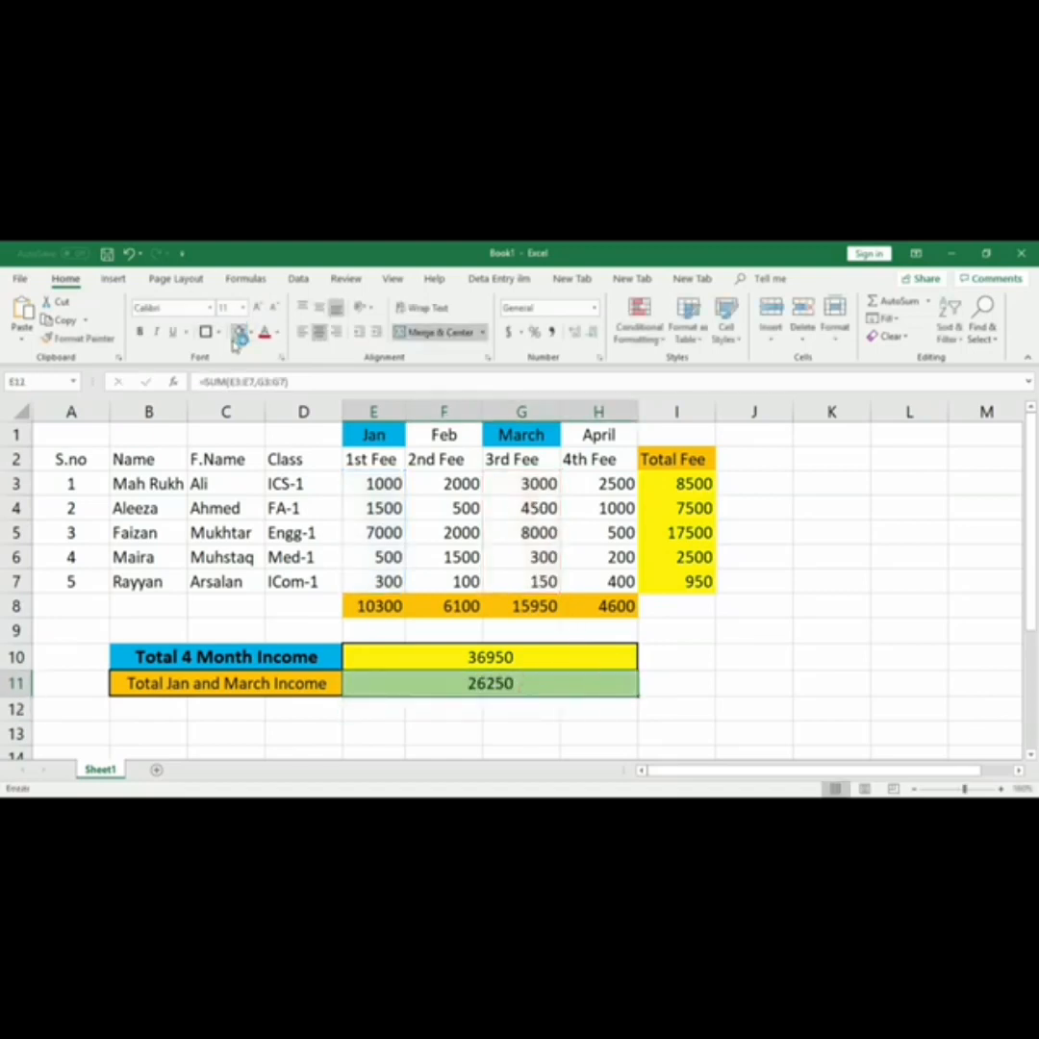
pyautogui.click(241, 333)
pyautogui.click(259, 306)
pyautogui.click(258, 306)
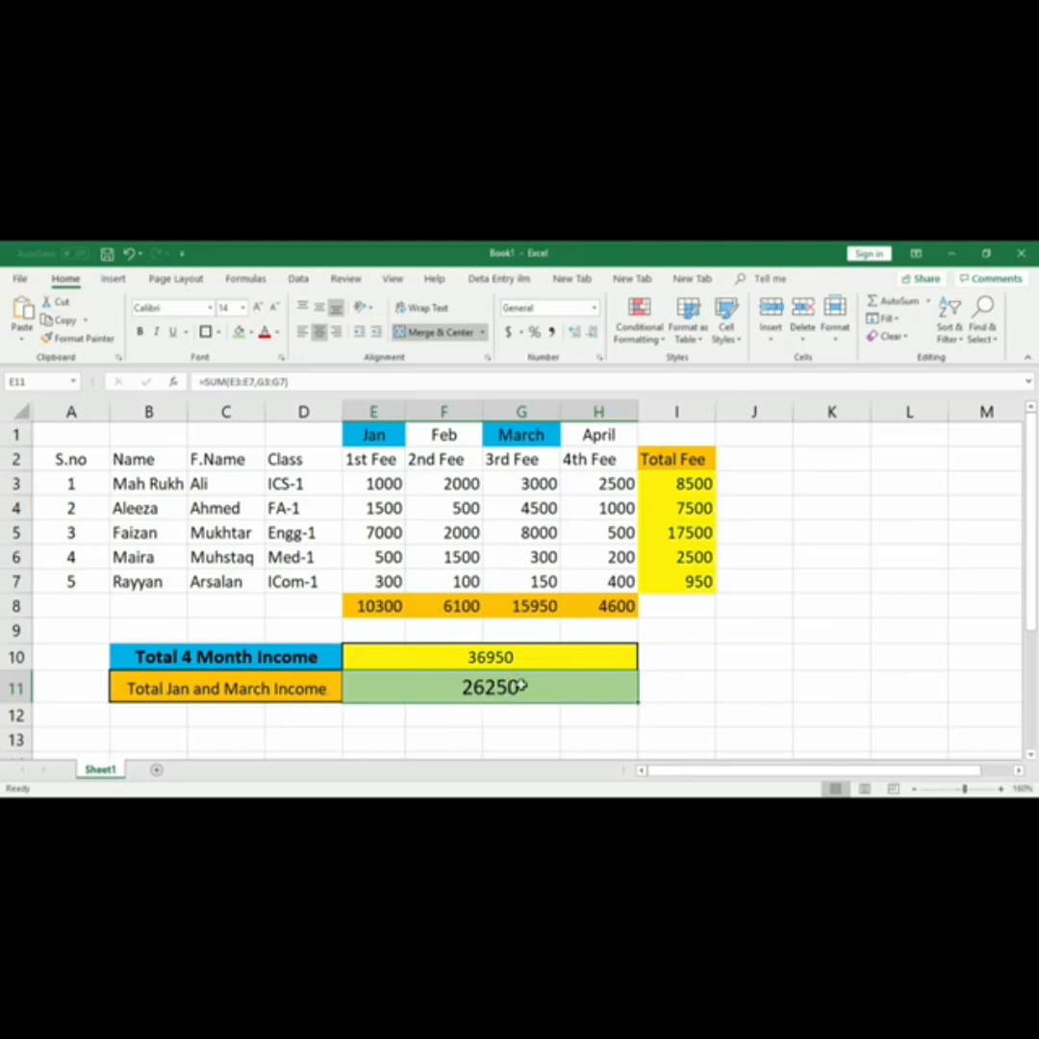
pyautogui.click(502, 658)
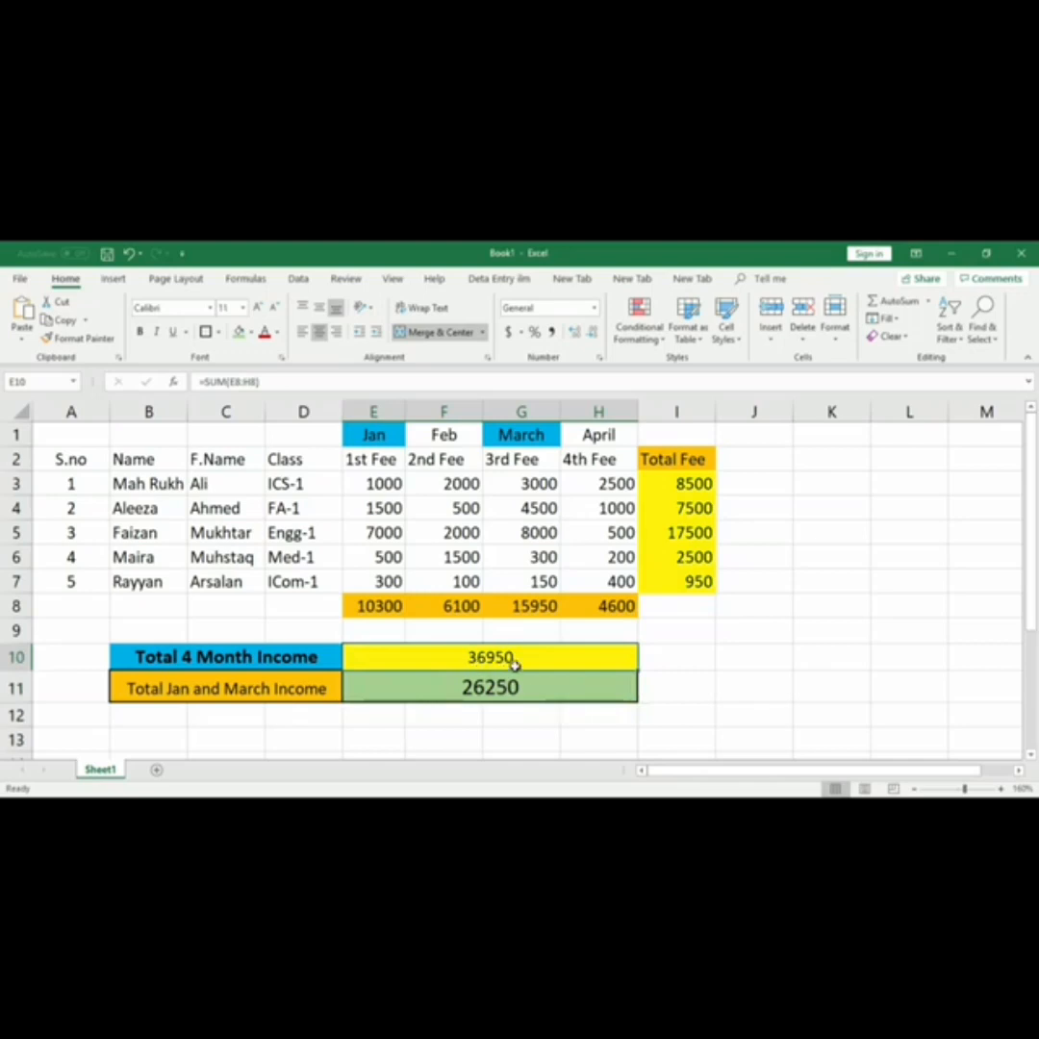
pyautogui.click(232, 689)
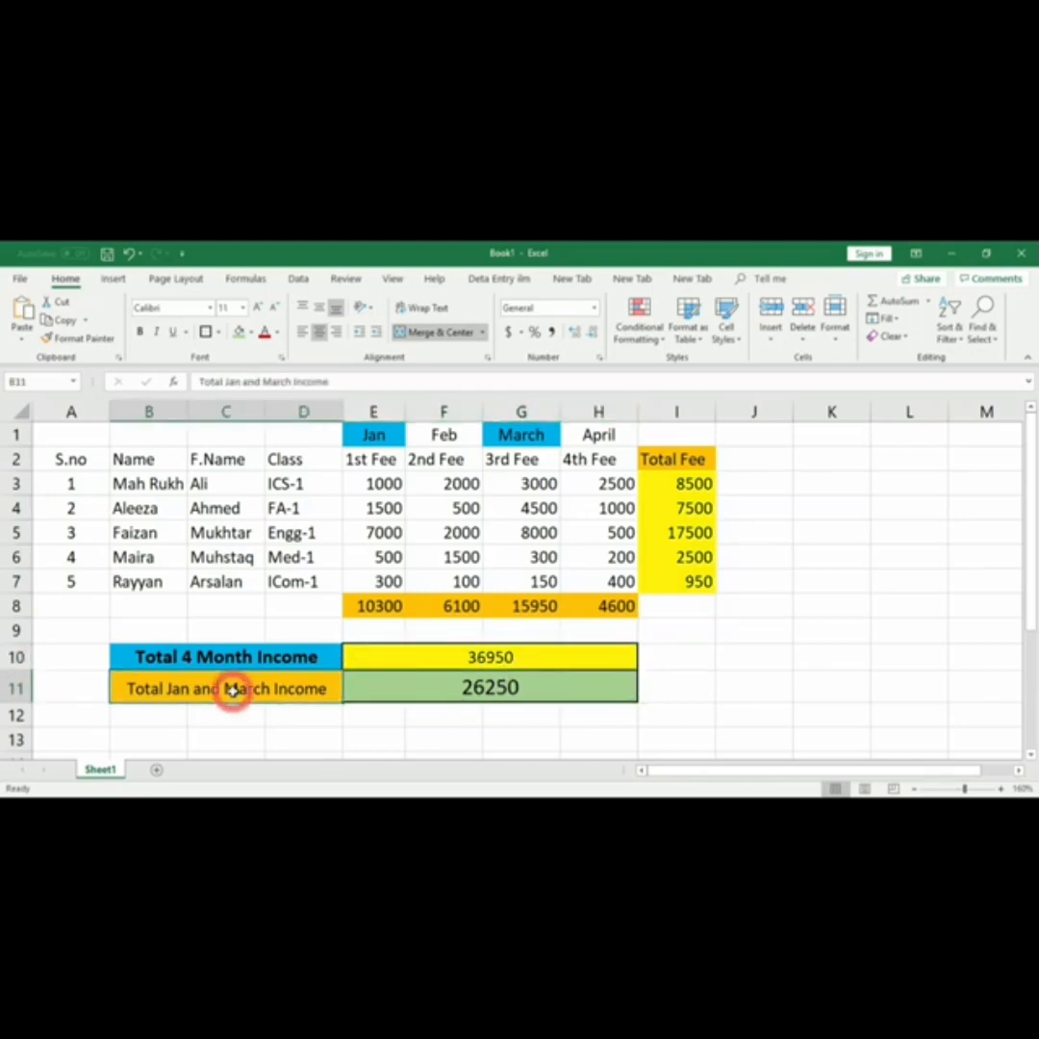
pyautogui.click(539, 695)
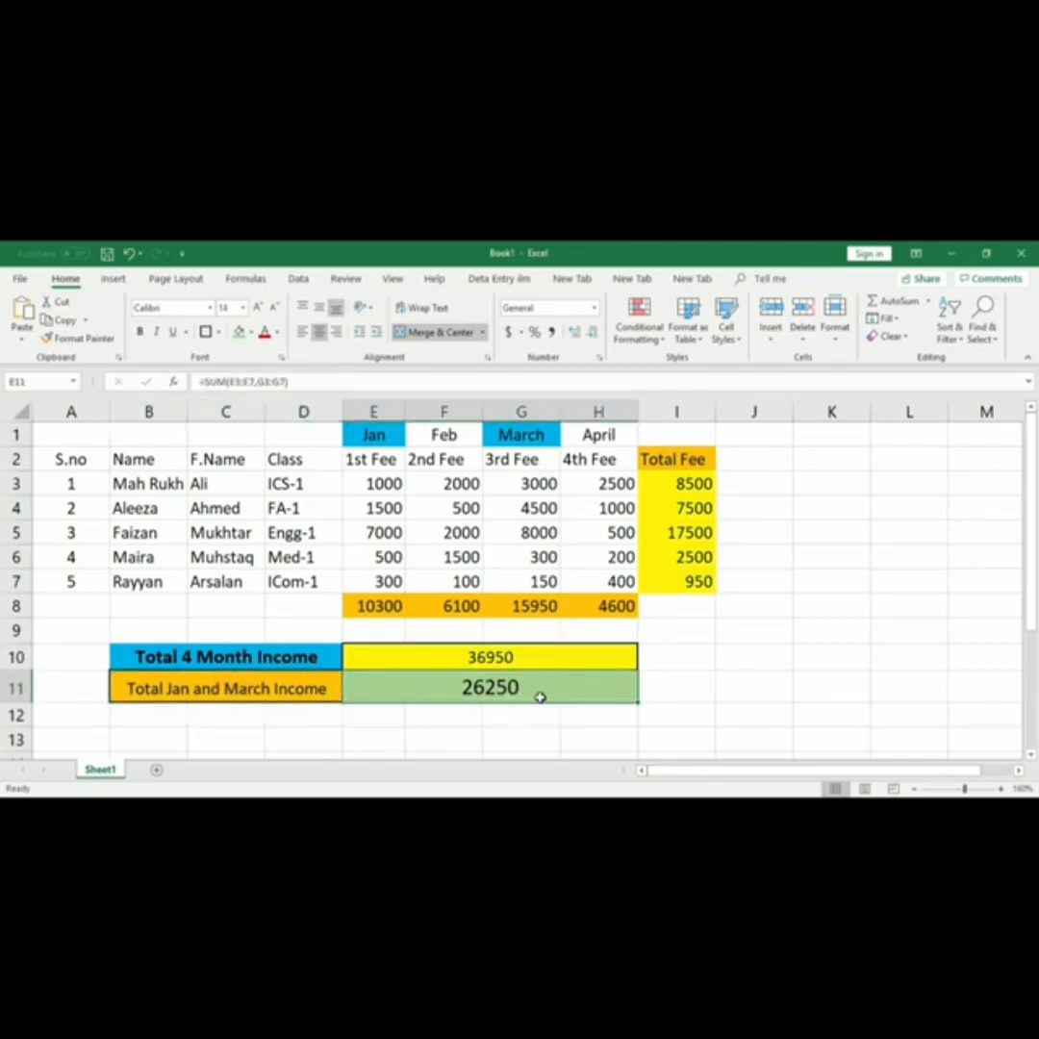